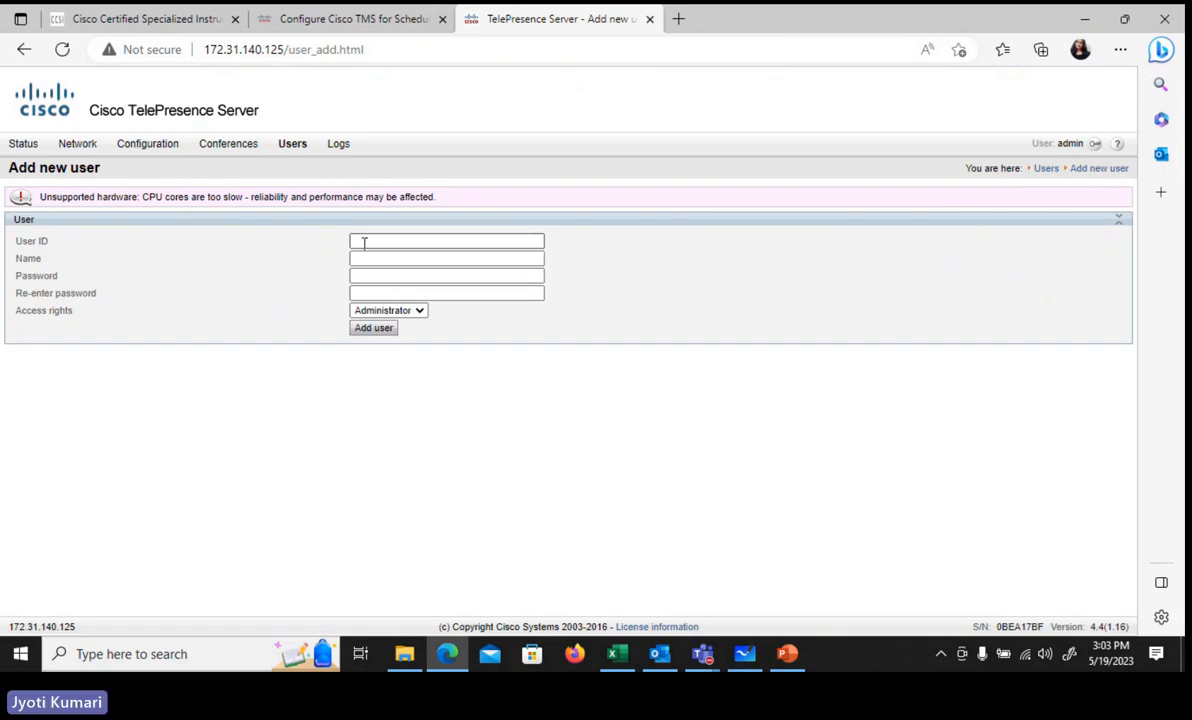
Step: Add an administrator user with ID Conductor and its password entered twice
{"action": "left_click", "coordinate": [363, 242]}
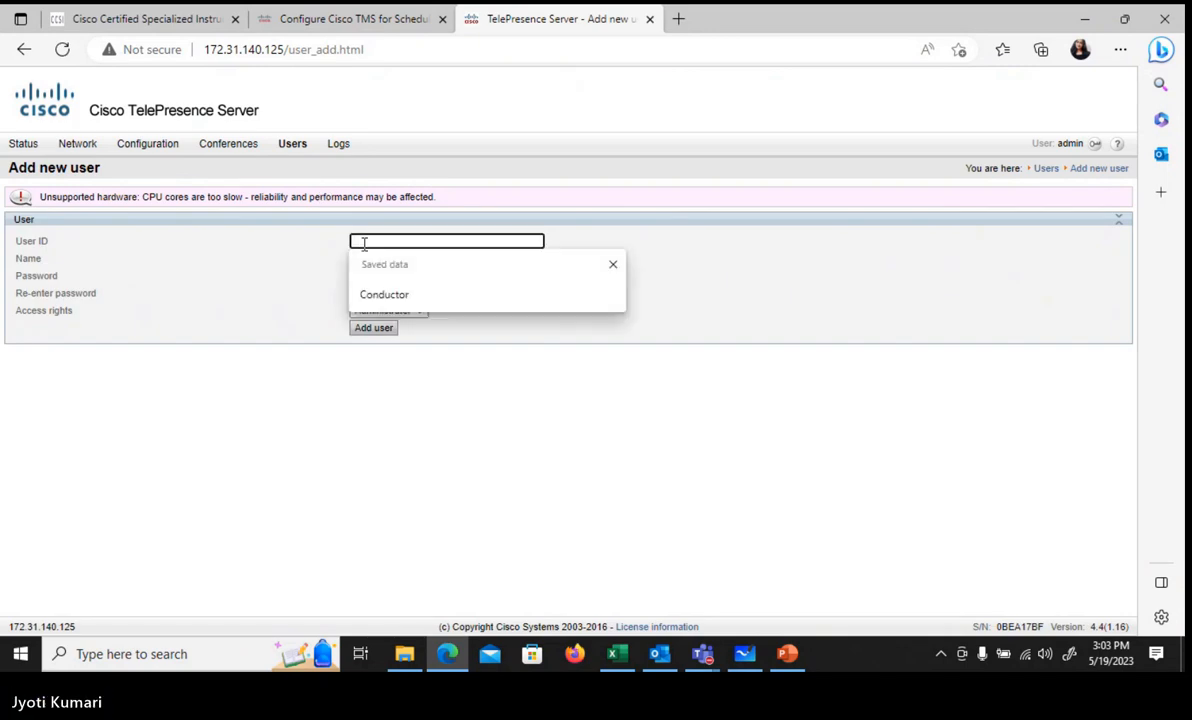
{"action": "left_click", "coordinate": [400, 296]}
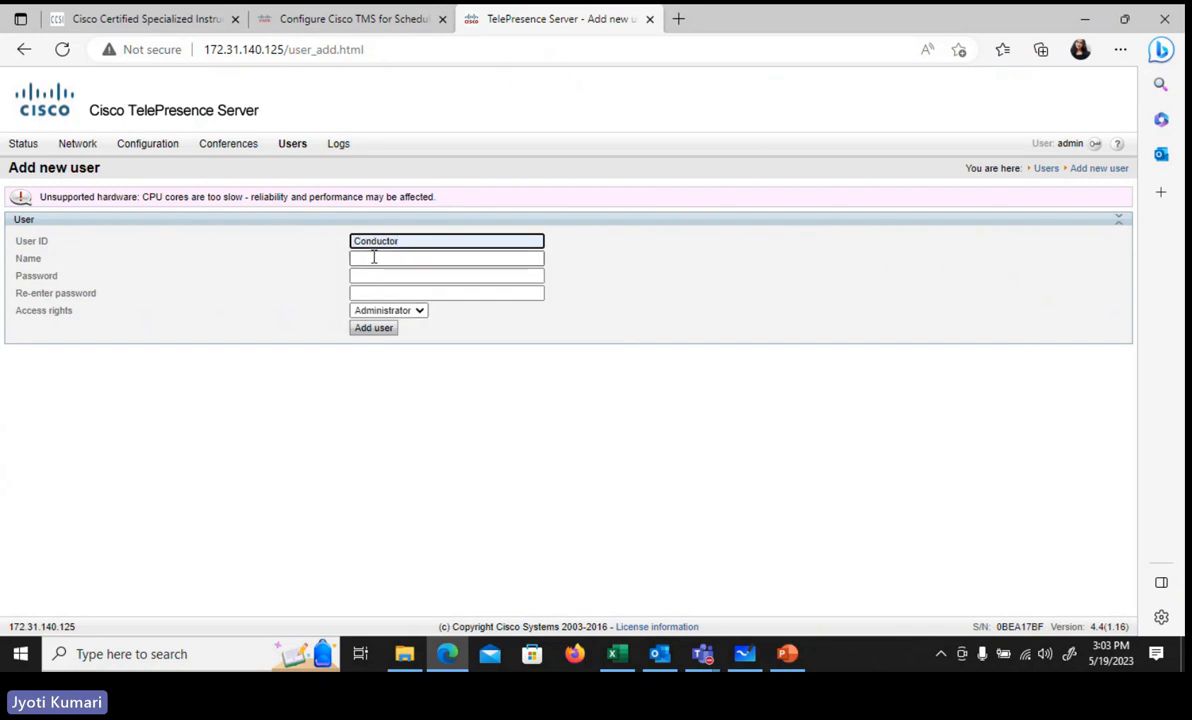
{"action": "left_click", "coordinate": [374, 258]}
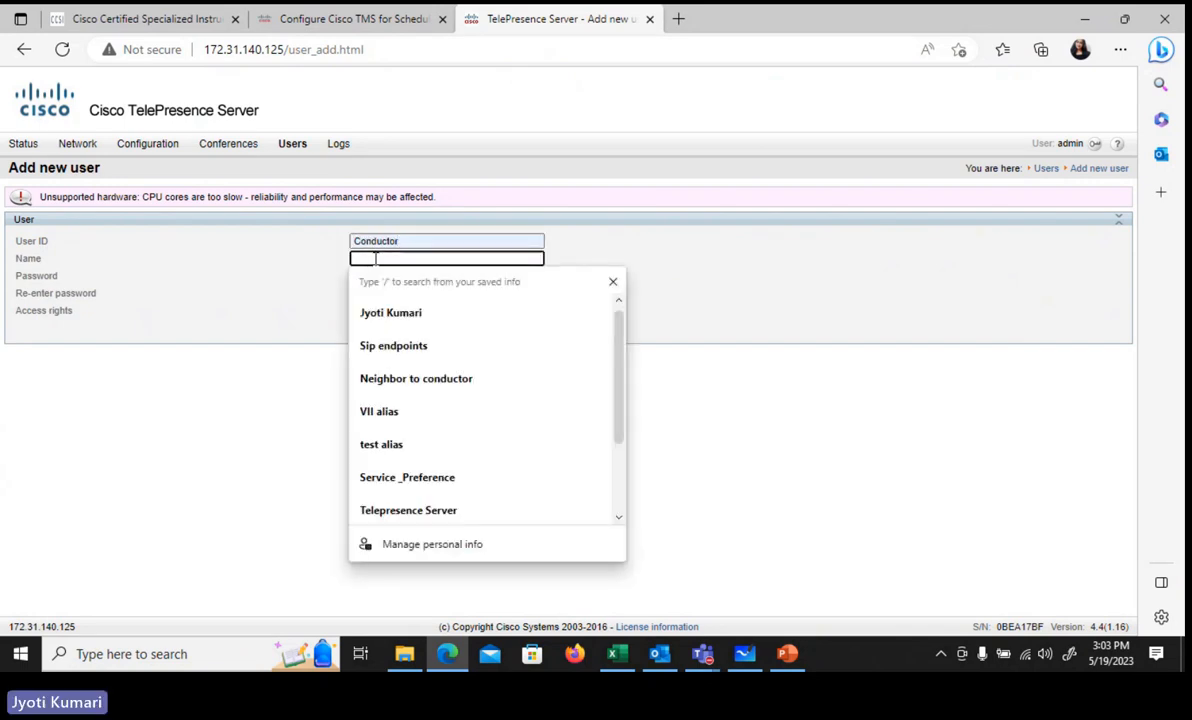
{"action": "left_click", "coordinate": [294, 302]}
{"action": "left_click", "coordinate": [388, 276]}
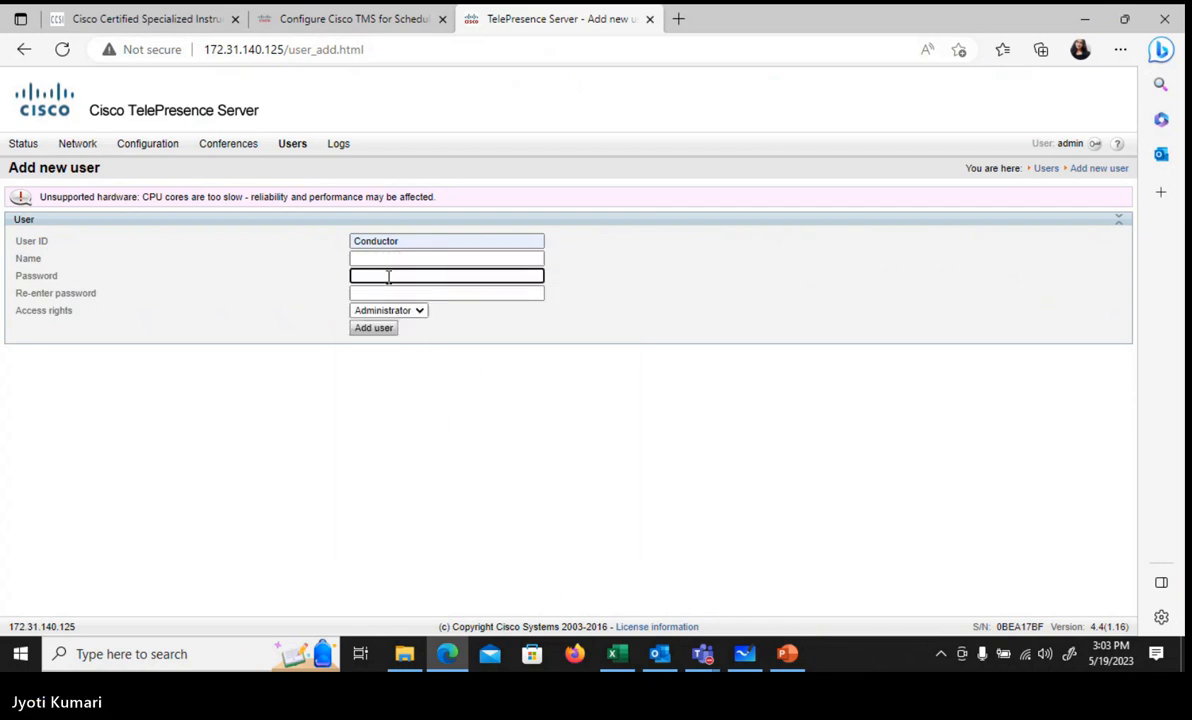
{"action": "type", "text": "•••••"}
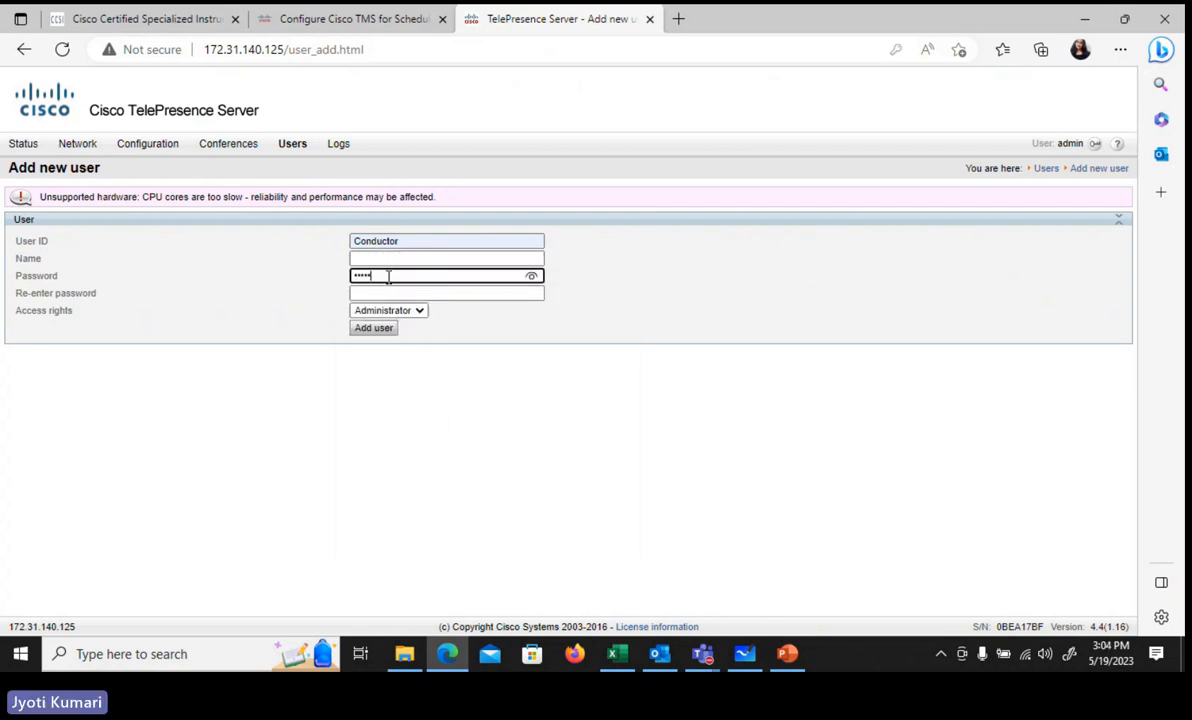
{"action": "type", "text": "•"}
{"action": "key", "text": "Tab"}
{"action": "type", "text": "•••••"}
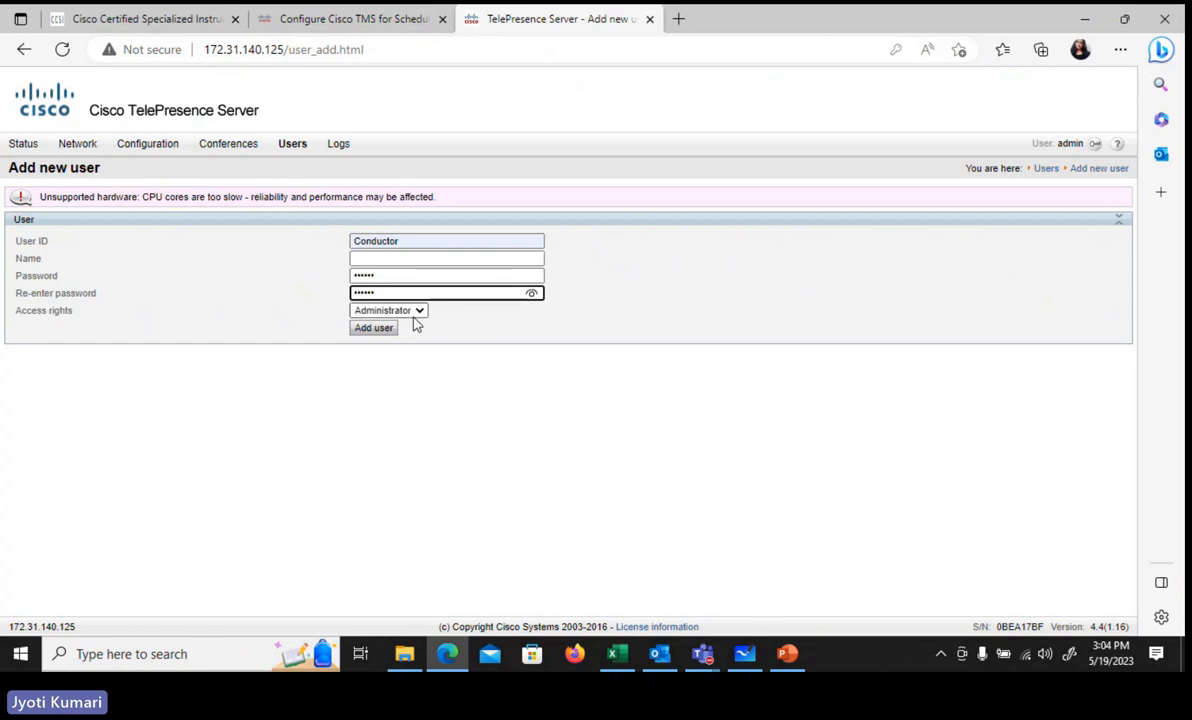
{"action": "left_click", "coordinate": [385, 330]}
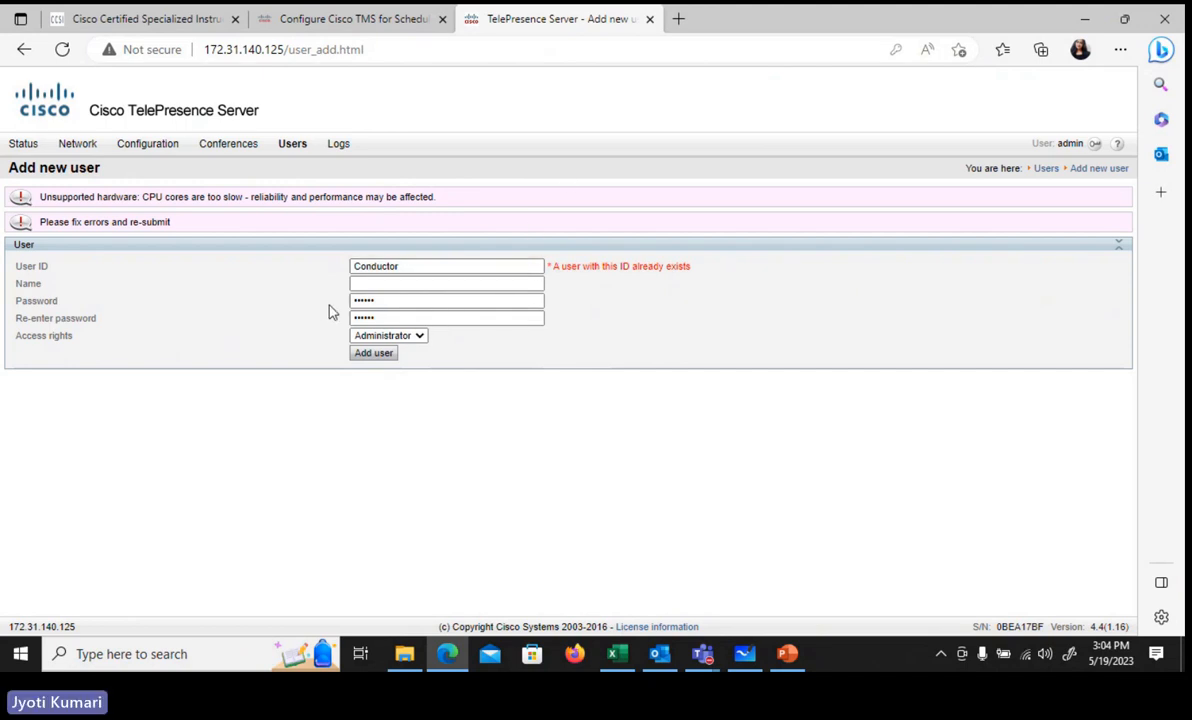
Step: Change the user ID to Conductor1 and add the user again
{"action": "double_click", "coordinate": [367, 266]}
{"action": "key", "text": "End"}
{"action": "type", "text": "1"}
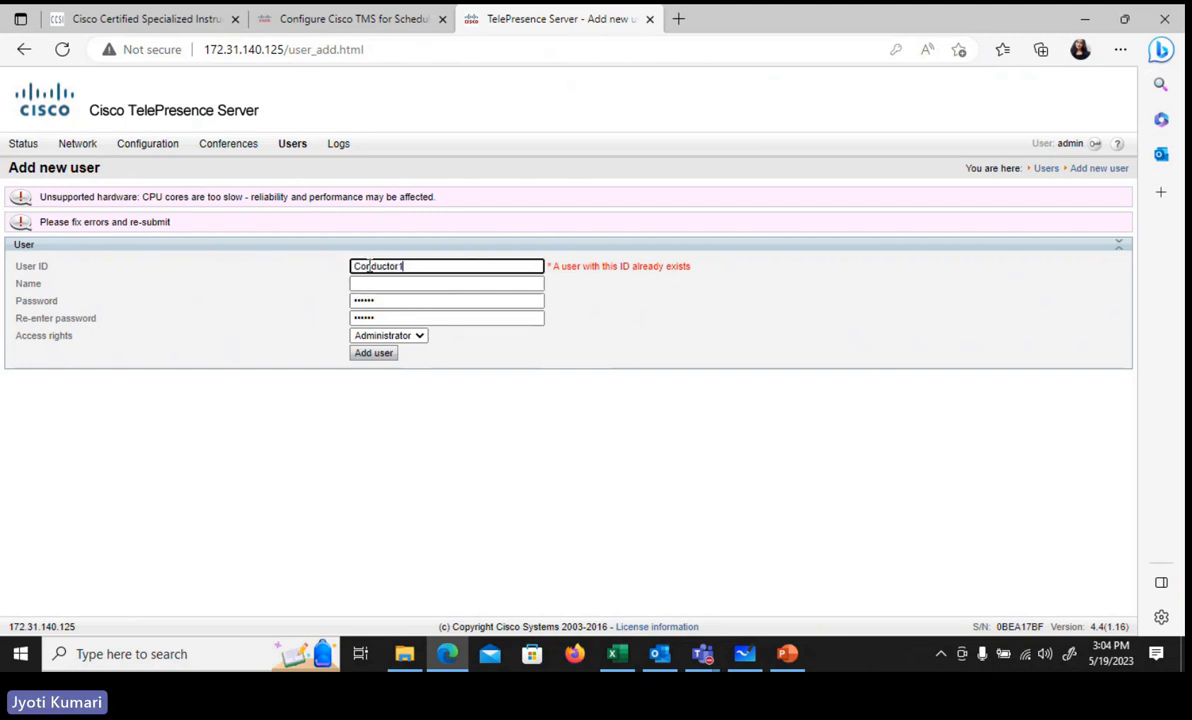
{"action": "left_click", "coordinate": [372, 355]}
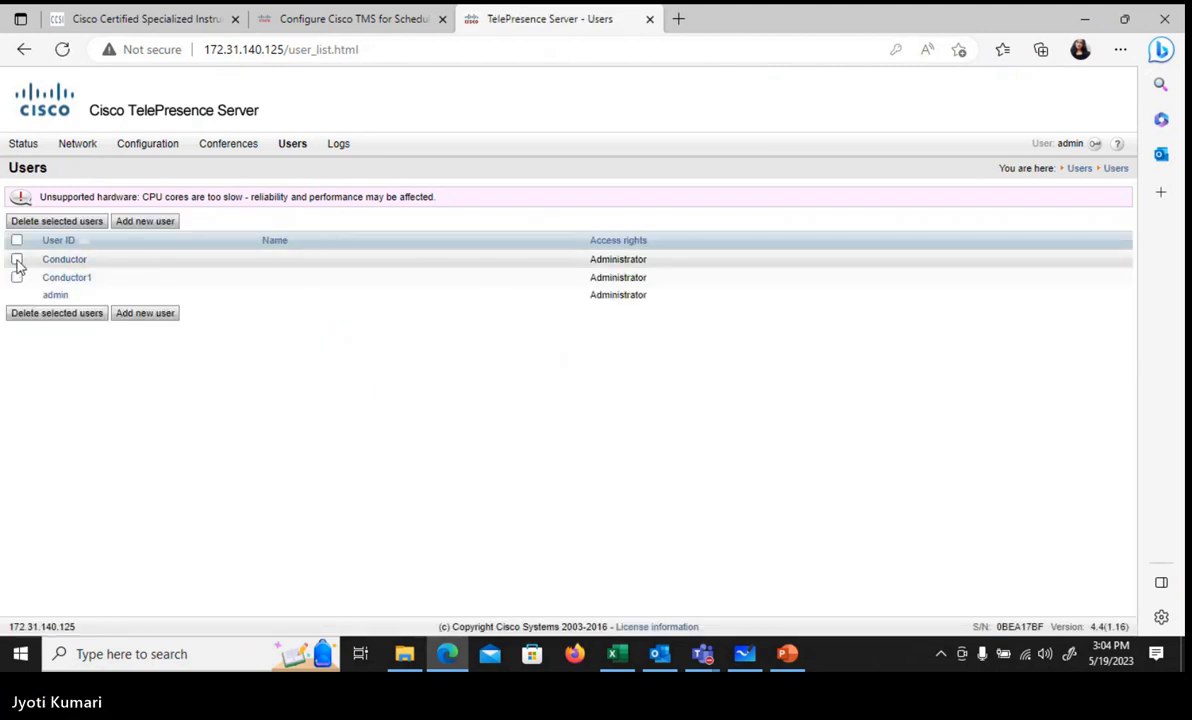
Step: Delete the original Conductor user from the users list
{"action": "left_click", "coordinate": [16, 259]}
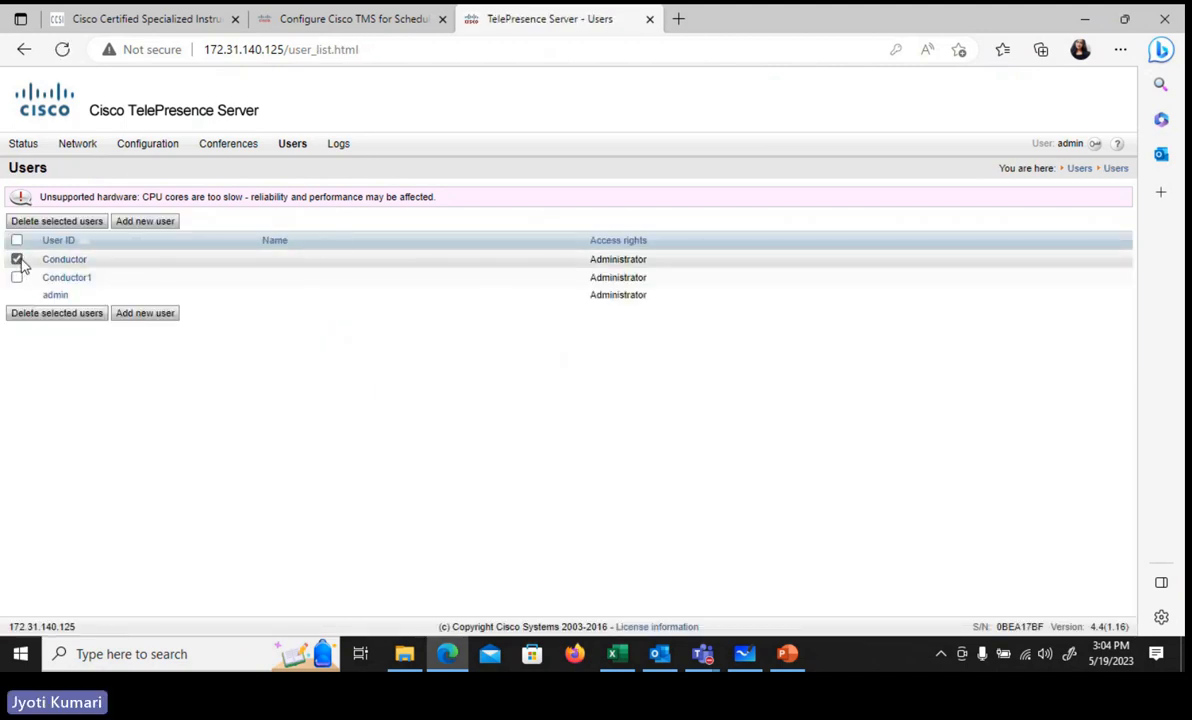
{"action": "left_click", "coordinate": [73, 318]}
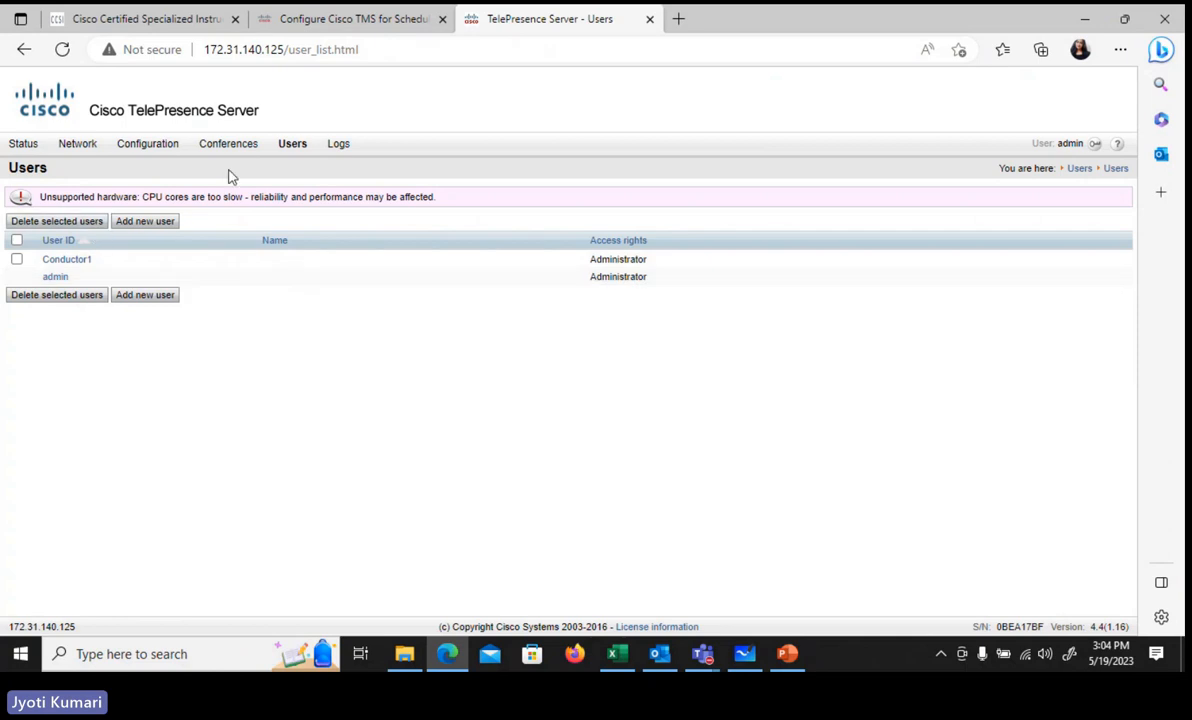
Step: On the SIP settings page, keep outbound transport at TLS and apply changes
{"action": "mouse_move", "coordinate": [153, 148]}
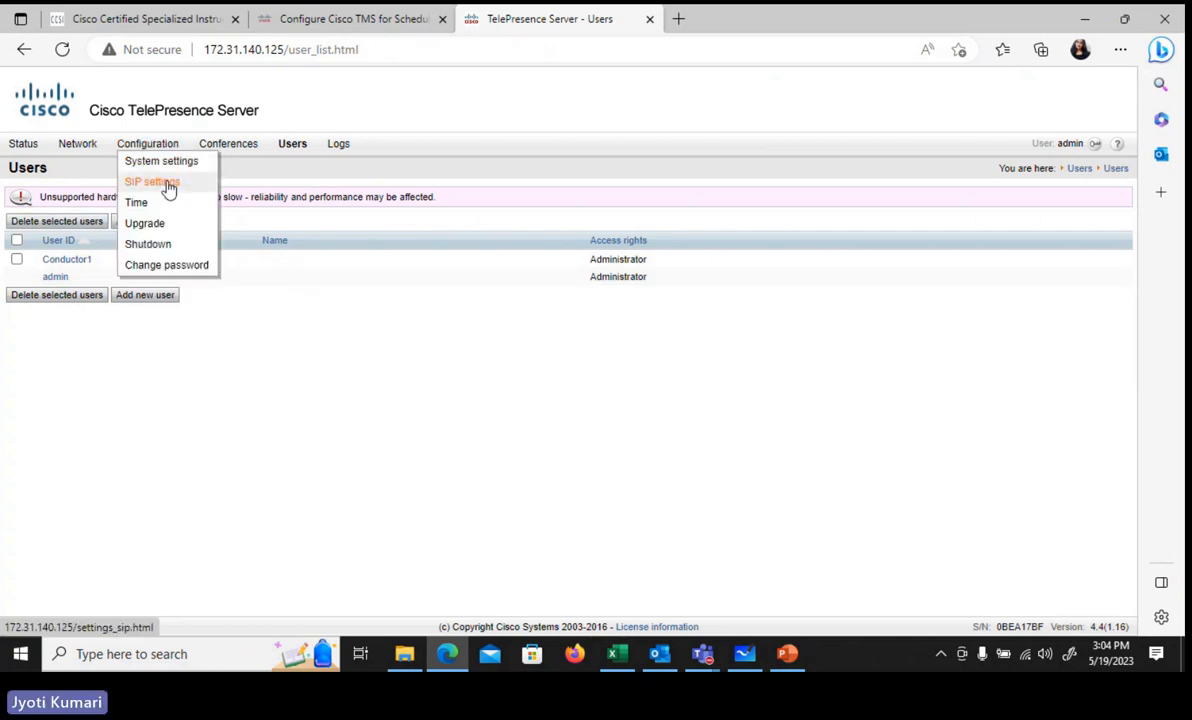
{"action": "left_click", "coordinate": [167, 187]}
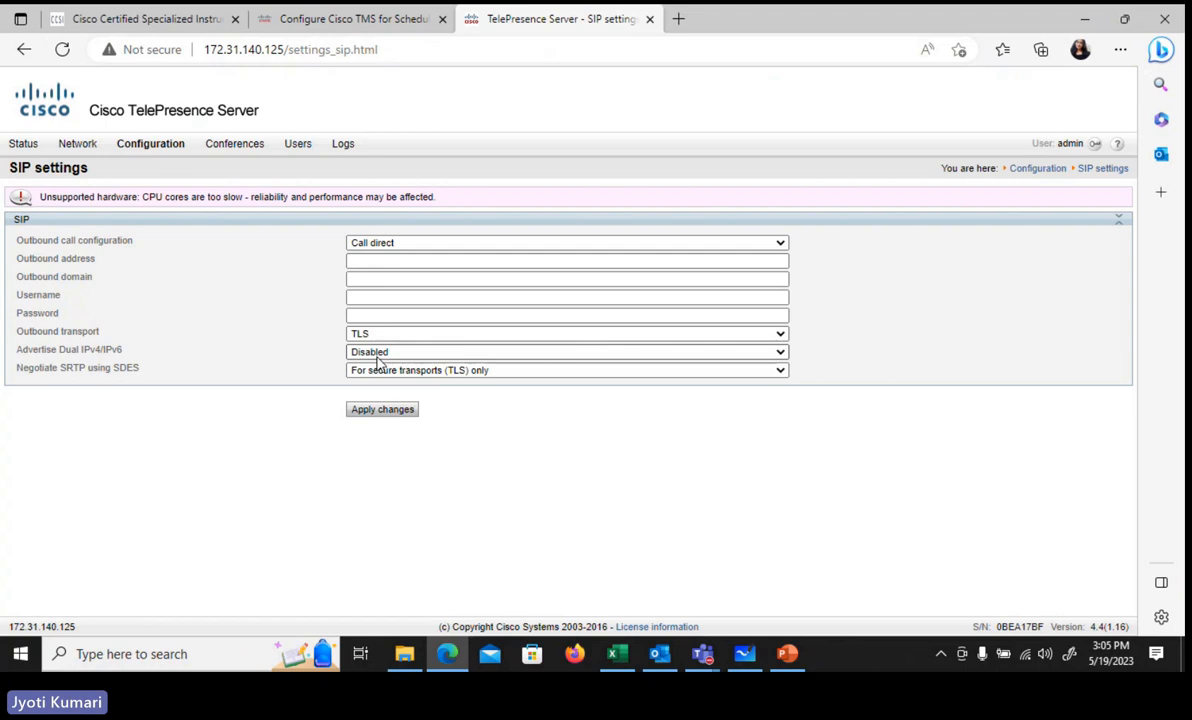
{"action": "left_click", "coordinate": [373, 414]}
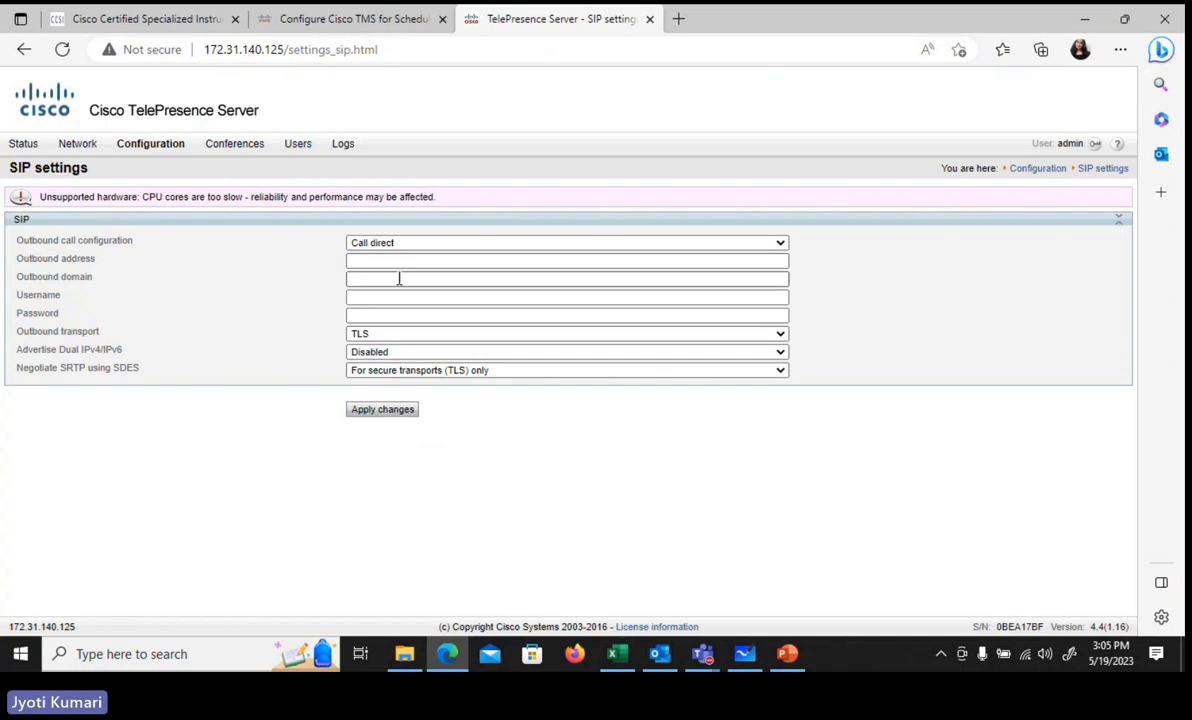
{"action": "left_click", "coordinate": [382, 337]}
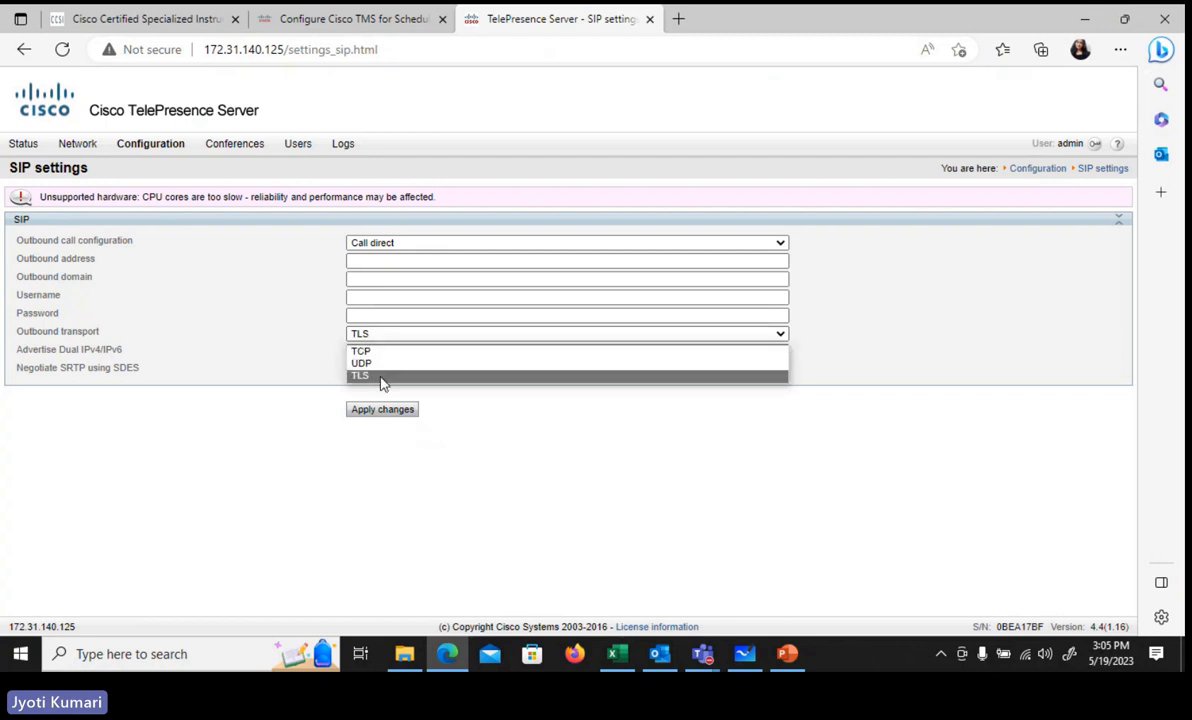
{"action": "left_click", "coordinate": [380, 376]}
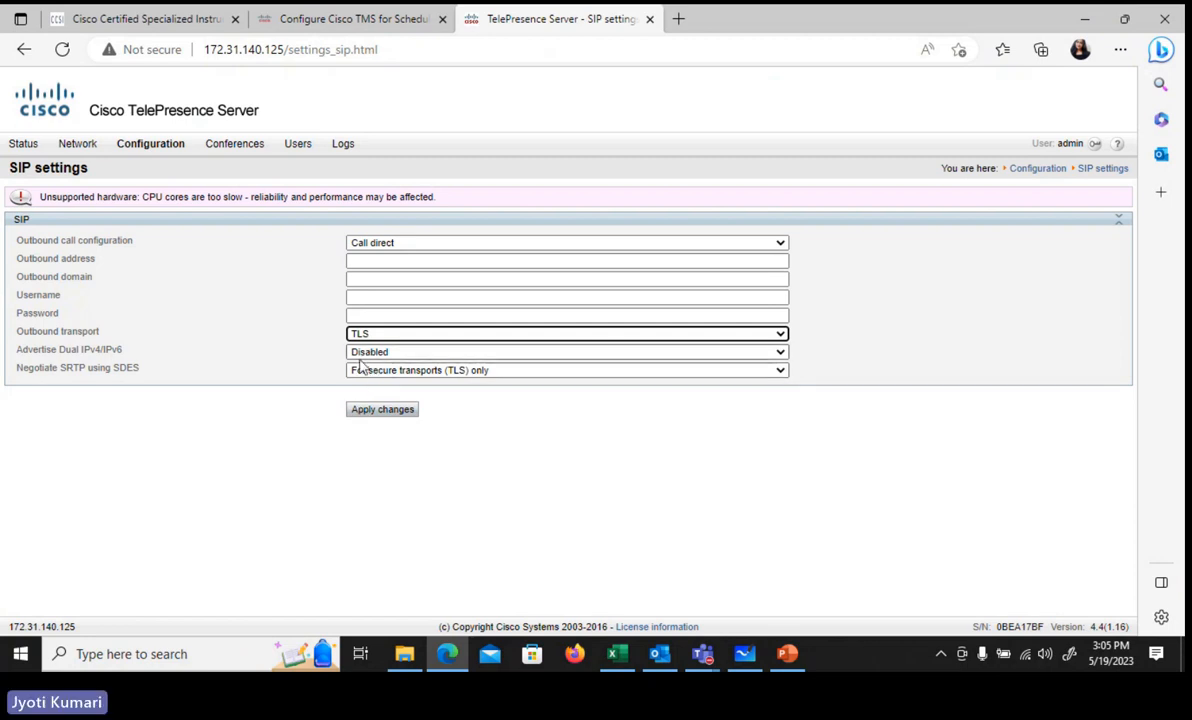
{"action": "left_click", "coordinate": [386, 413]}
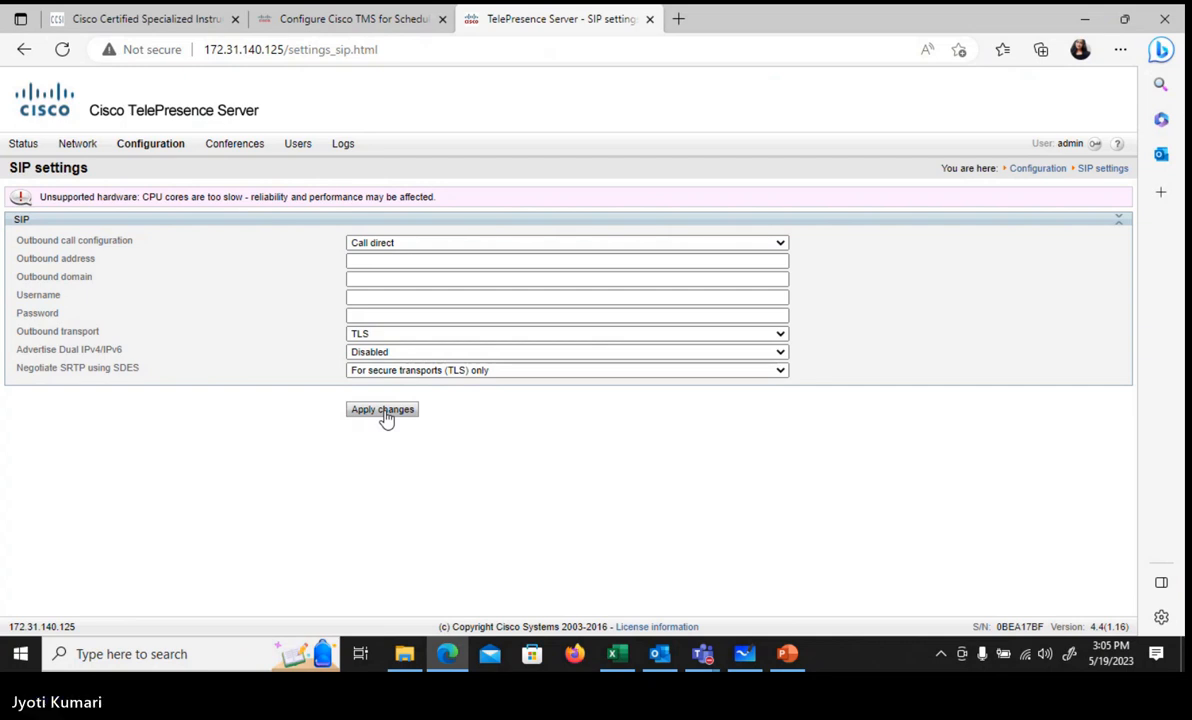
{"action": "left_click", "coordinate": [383, 413]}
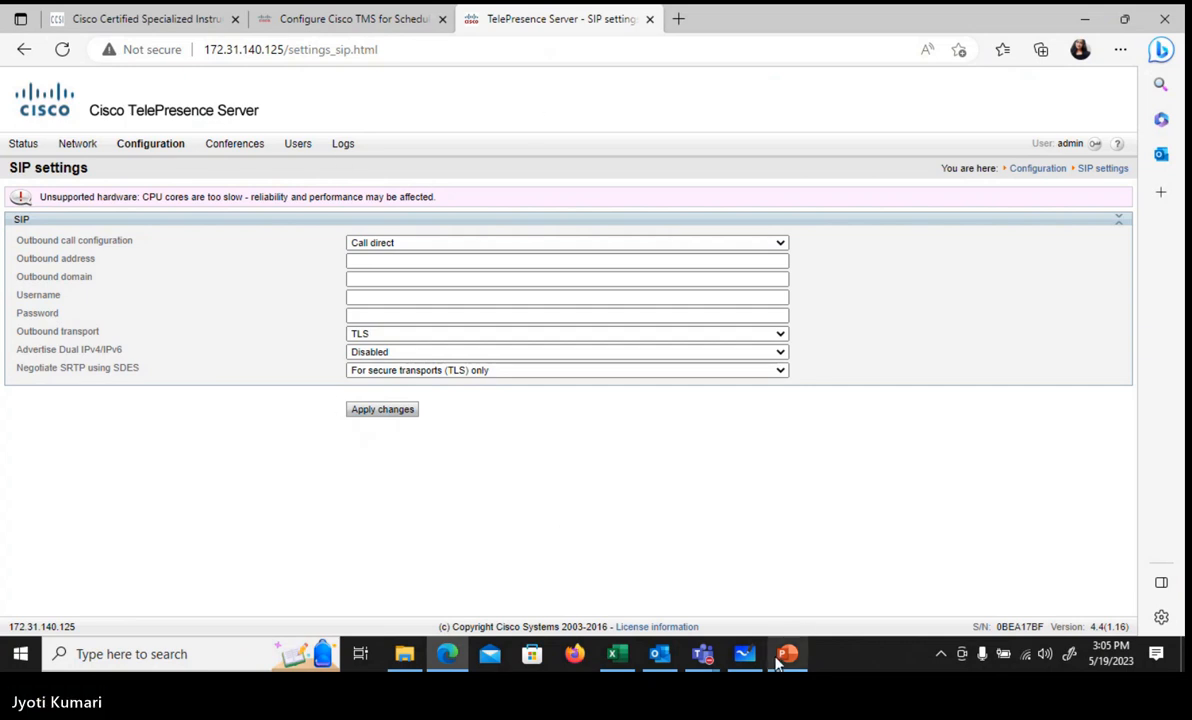
Step: Copy the Conductor IP 172.31.140.50 from cell B15 of DialPlan Pod 1
{"action": "left_click", "coordinate": [617, 656]}
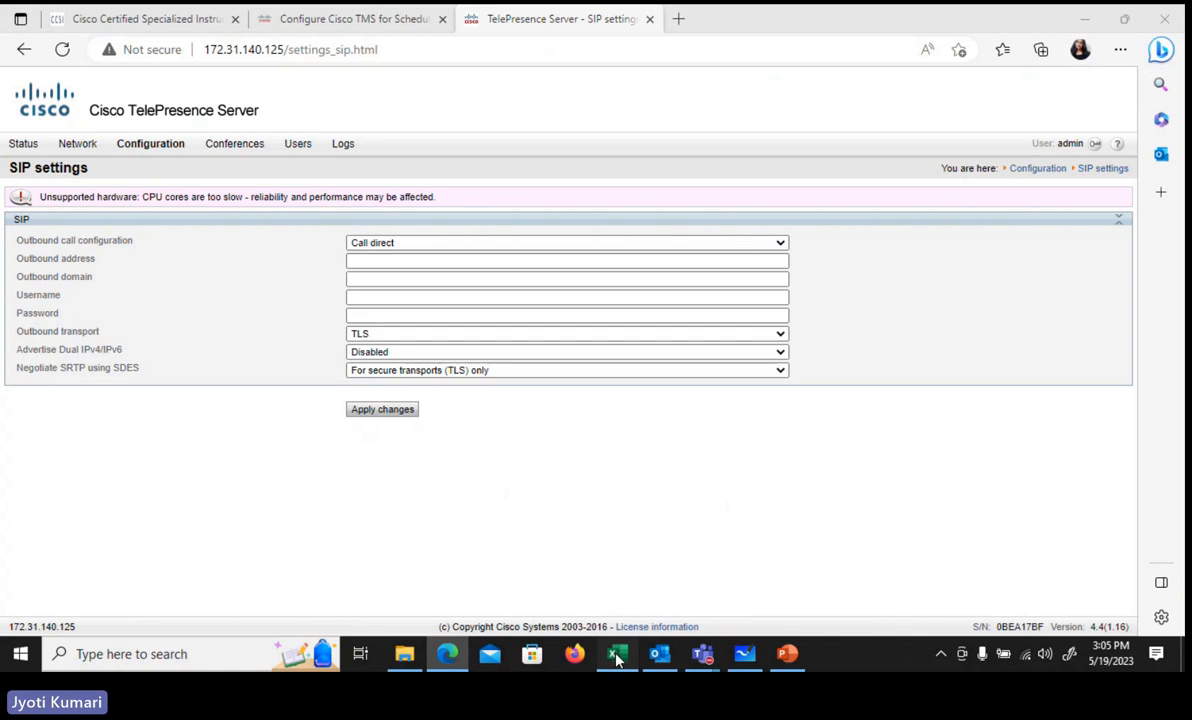
{"action": "left_click", "coordinate": [218, 476]}
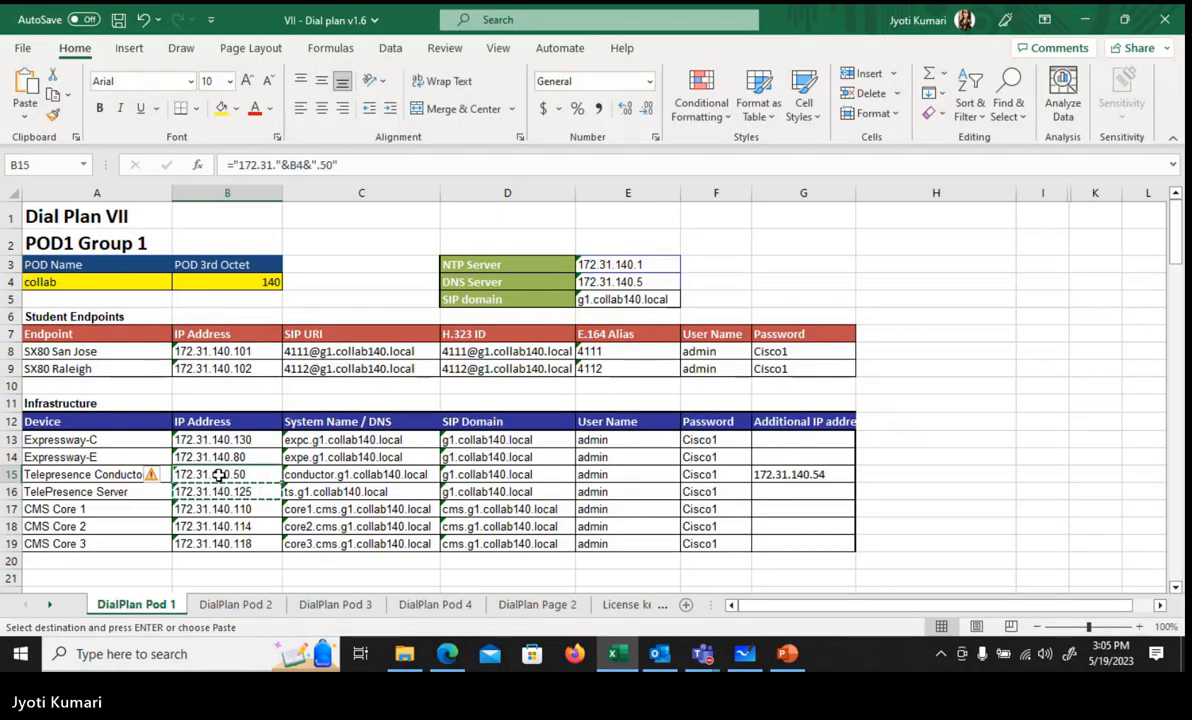
{"action": "key", "text": "ctrl+c"}
{"action": "mouse_move", "coordinate": [404, 654]}
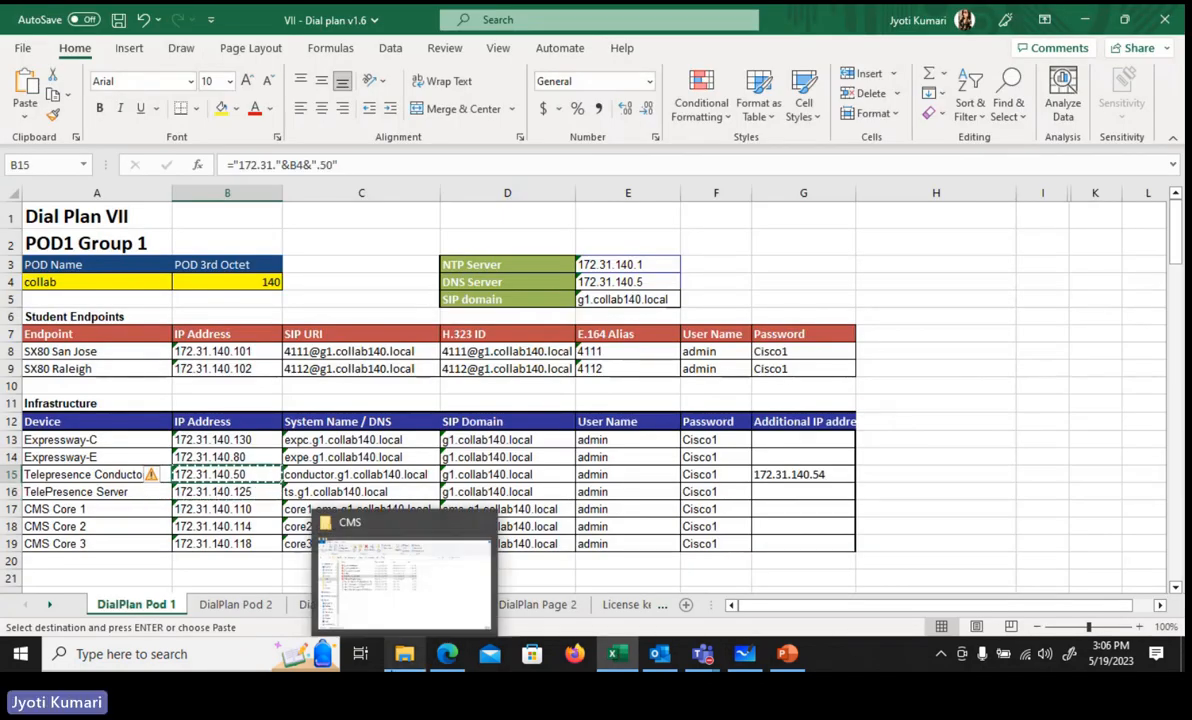
{"action": "left_click", "coordinate": [449, 662]}
Step: Load 172.31.140.50 in a new Edge tab
{"action": "left_click", "coordinate": [681, 20]}
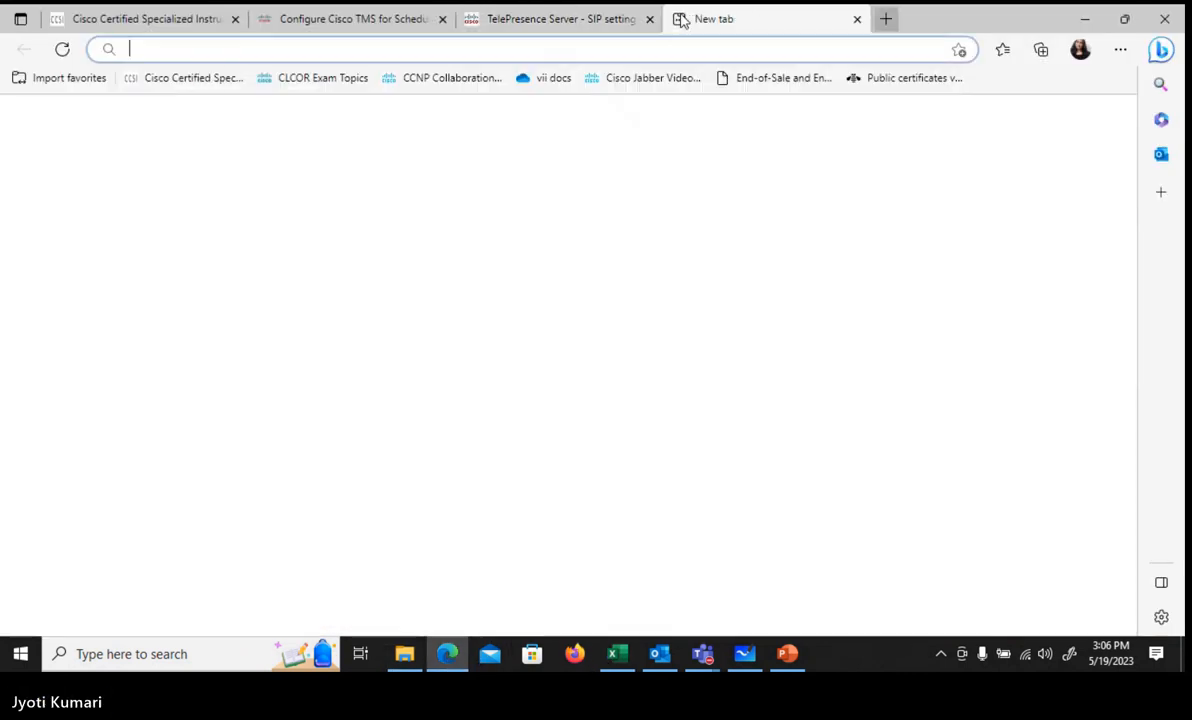
{"action": "key", "text": "ctrl+v"}
{"action": "key", "text": "Return"}
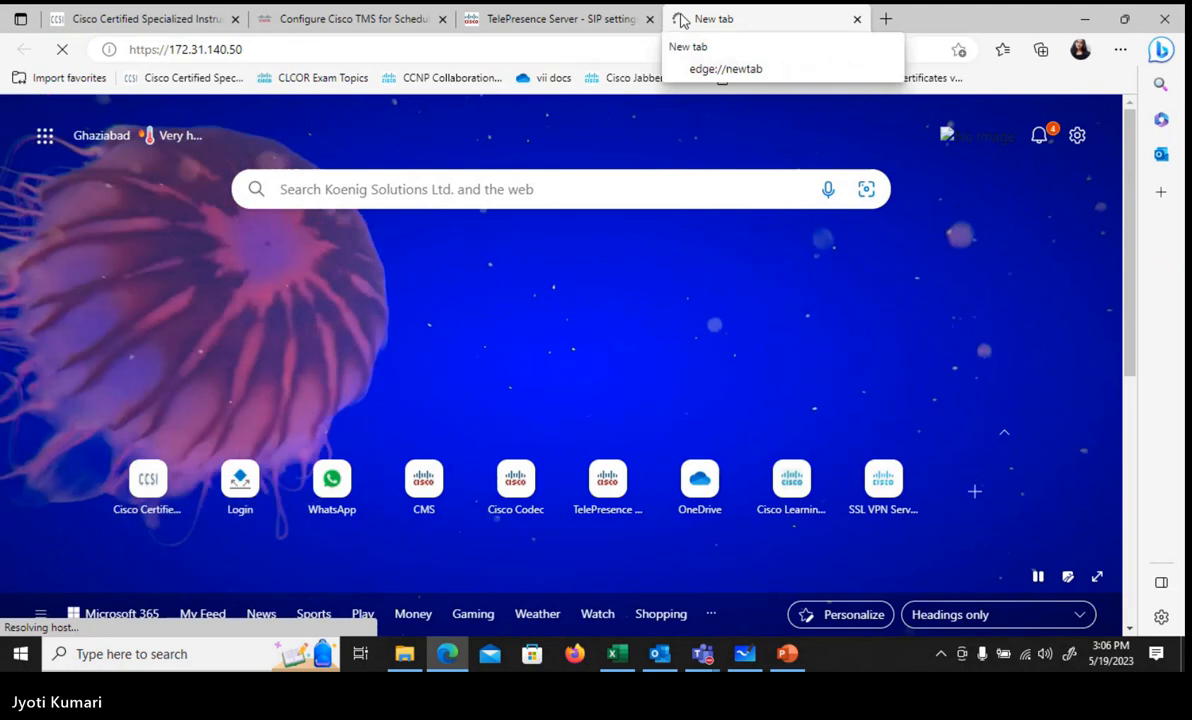
Step: Sign in to the Conductor as admin with its password
{"action": "left_click", "coordinate": [578, 20]}
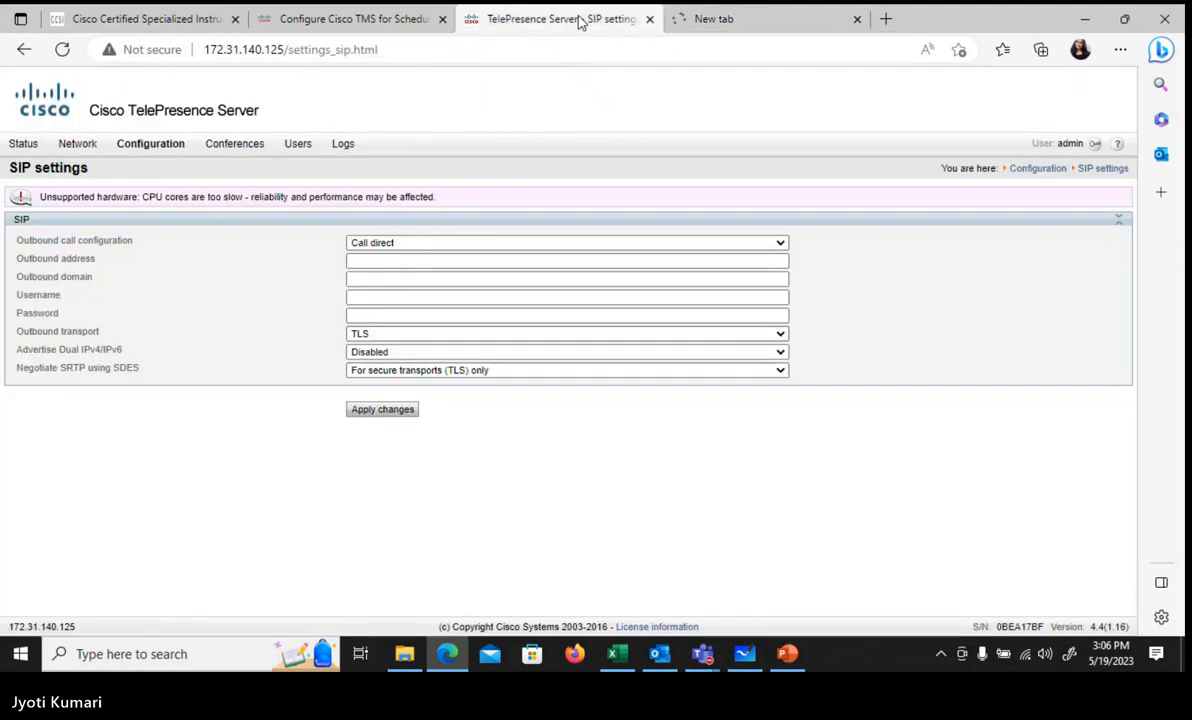
{"action": "left_click", "coordinate": [737, 19]}
{"action": "type", "text": "admin"}
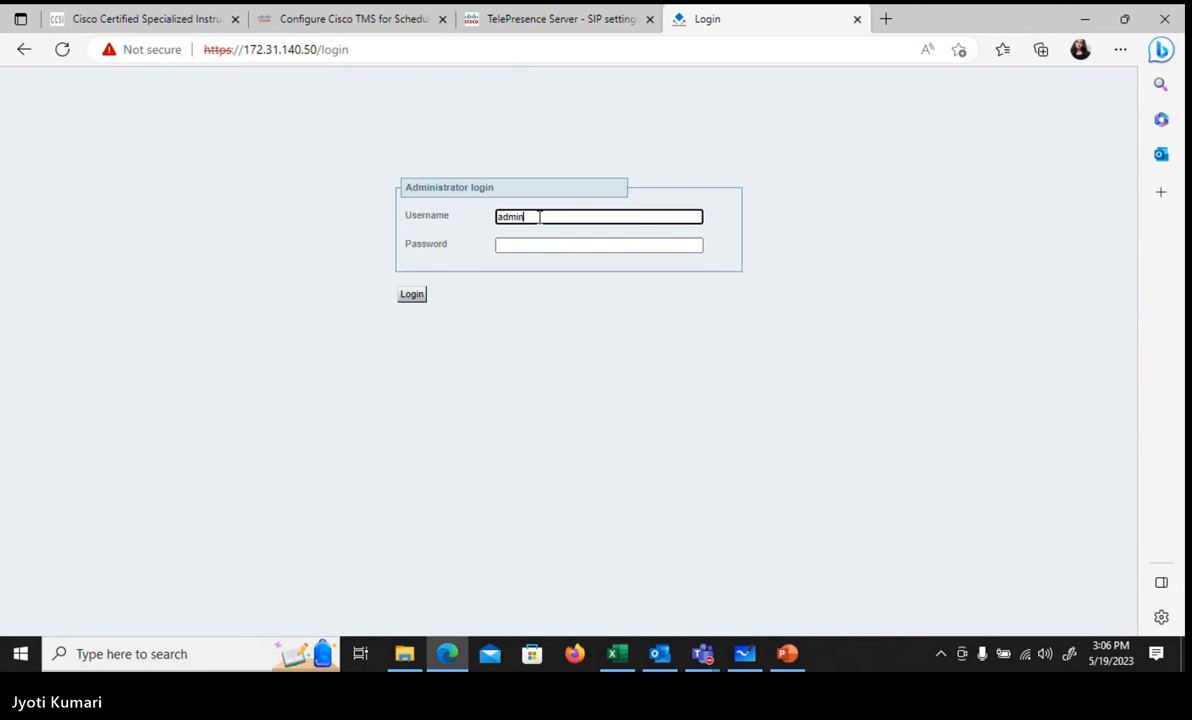
{"action": "key", "text": "Tab"}
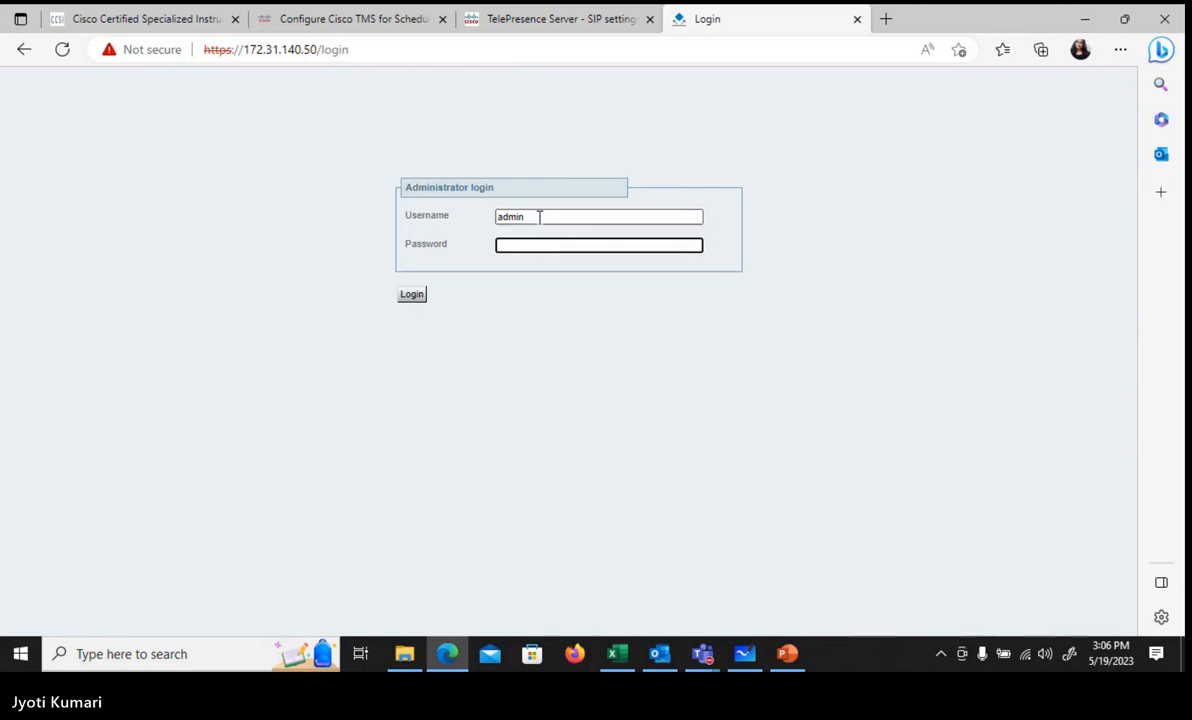
{"action": "type", "text": "ad"}
{"action": "key", "text": "Return"}
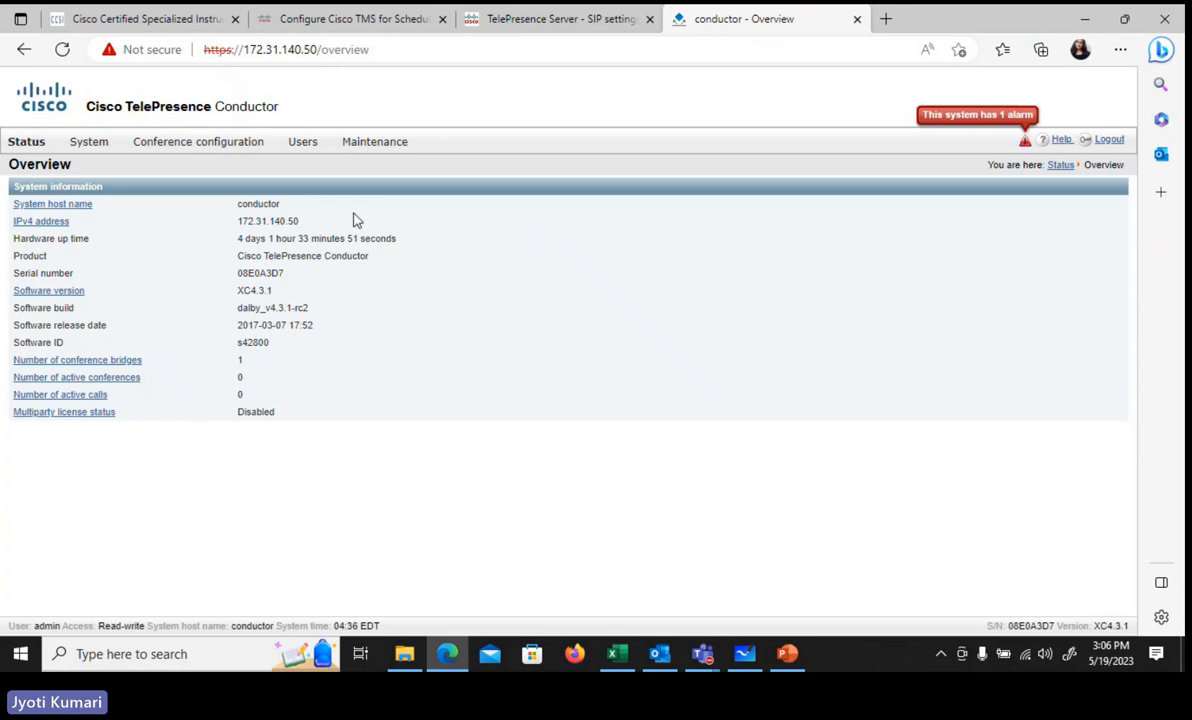
Step: Go to the Conference bridge pools page
{"action": "left_click", "coordinate": [227, 149]}
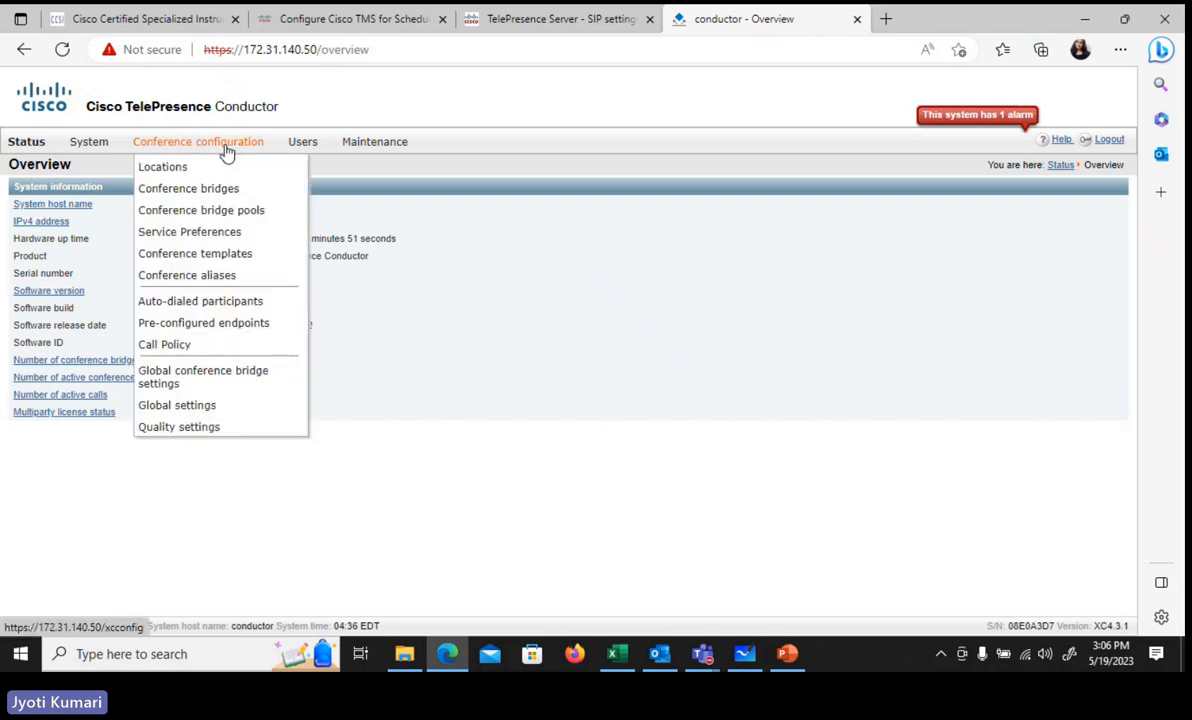
{"action": "left_click", "coordinate": [242, 217]}
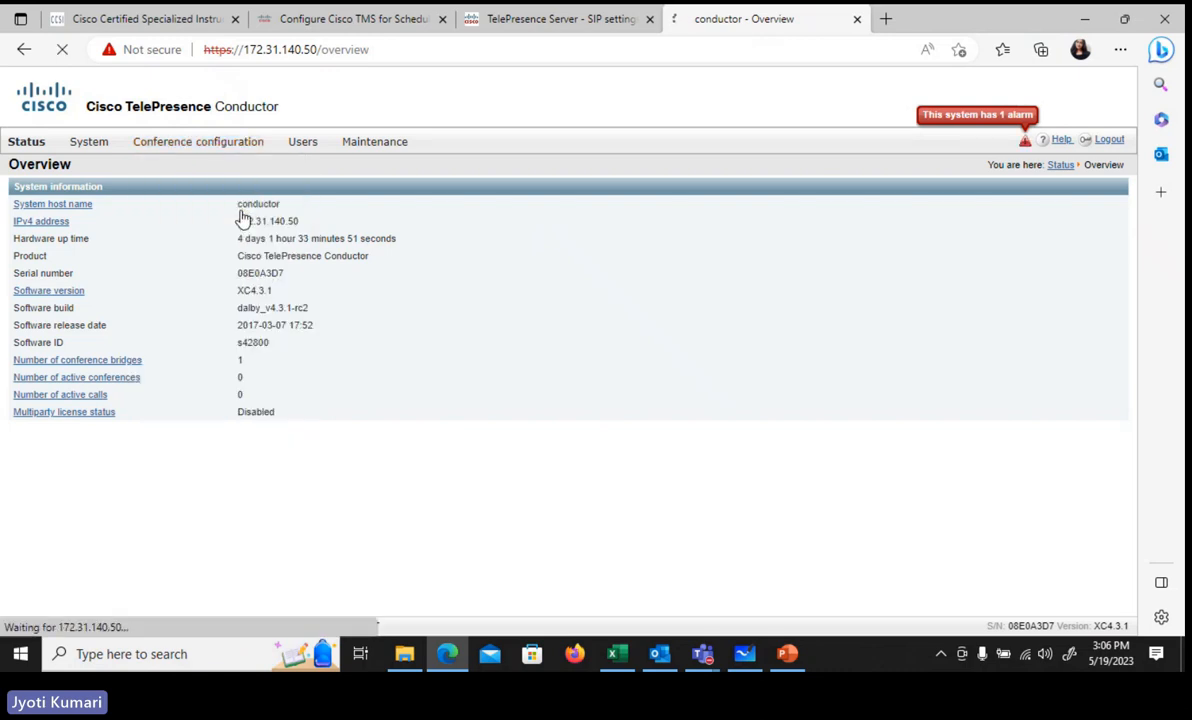
{"action": "left_click", "coordinate": [248, 158]}
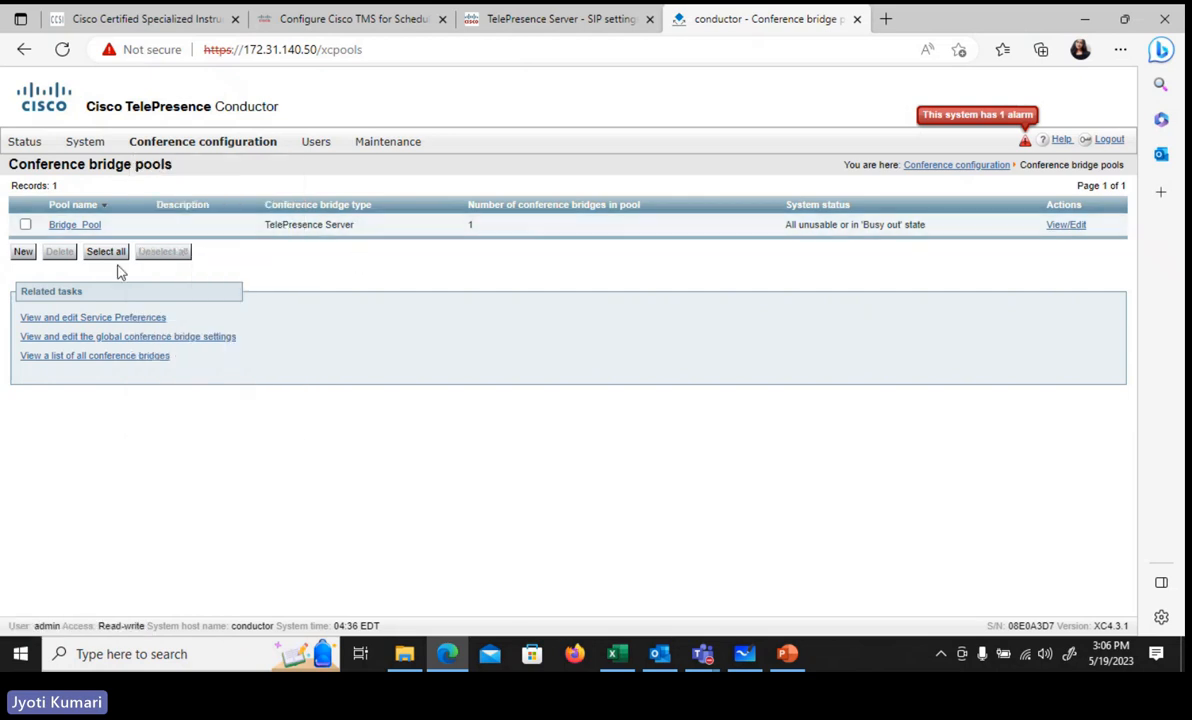
Step: Try deleting Bridge_Pool, which a Service Preference blocks, and begin a new pool
{"action": "left_click", "coordinate": [25, 224]}
{"action": "left_click", "coordinate": [61, 253]}
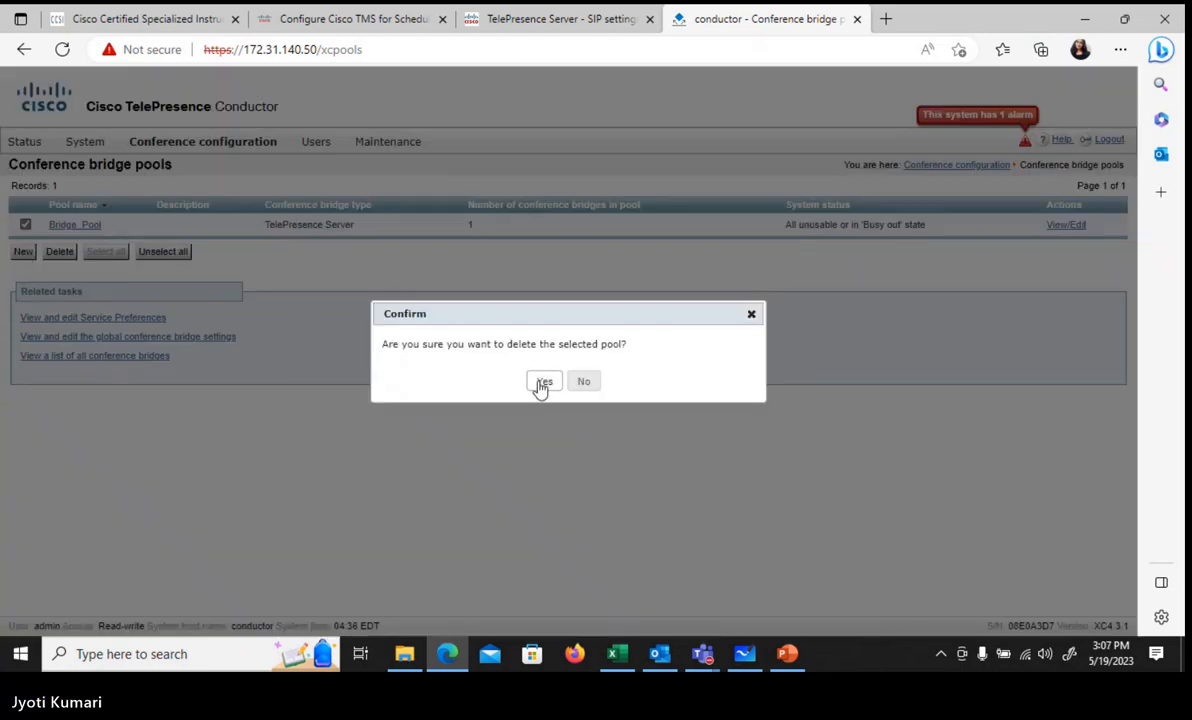
{"action": "left_click", "coordinate": [545, 387]}
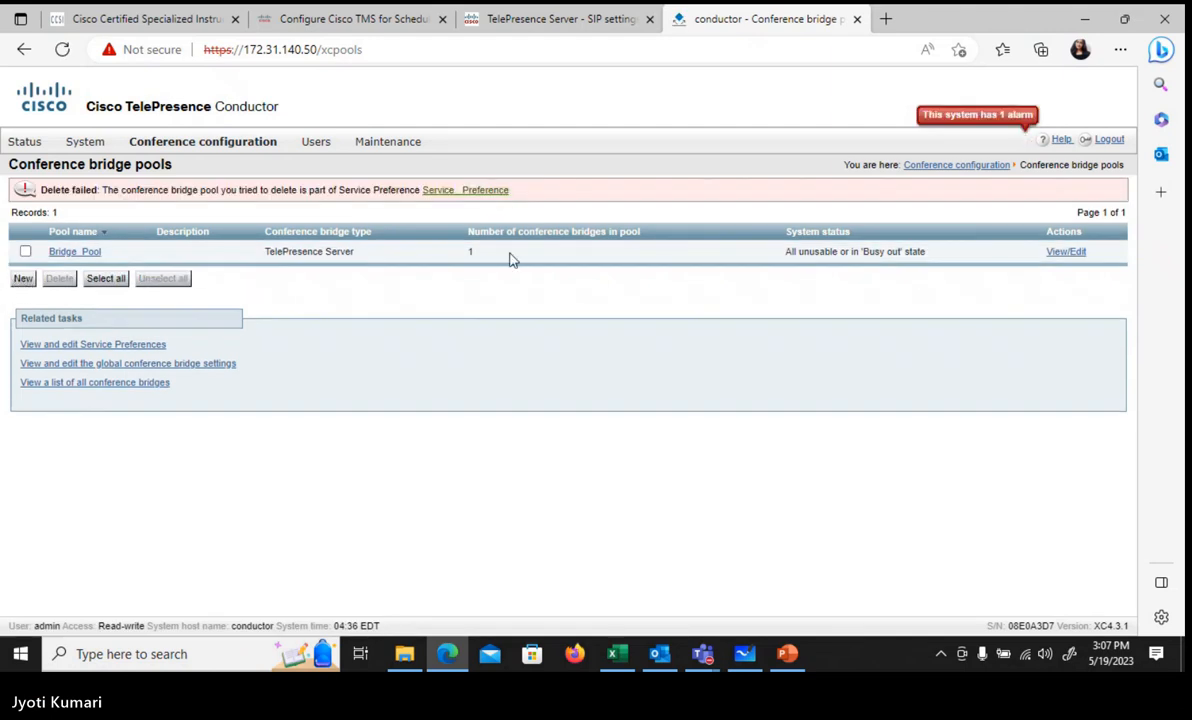
{"action": "left_click", "coordinate": [22, 279]}
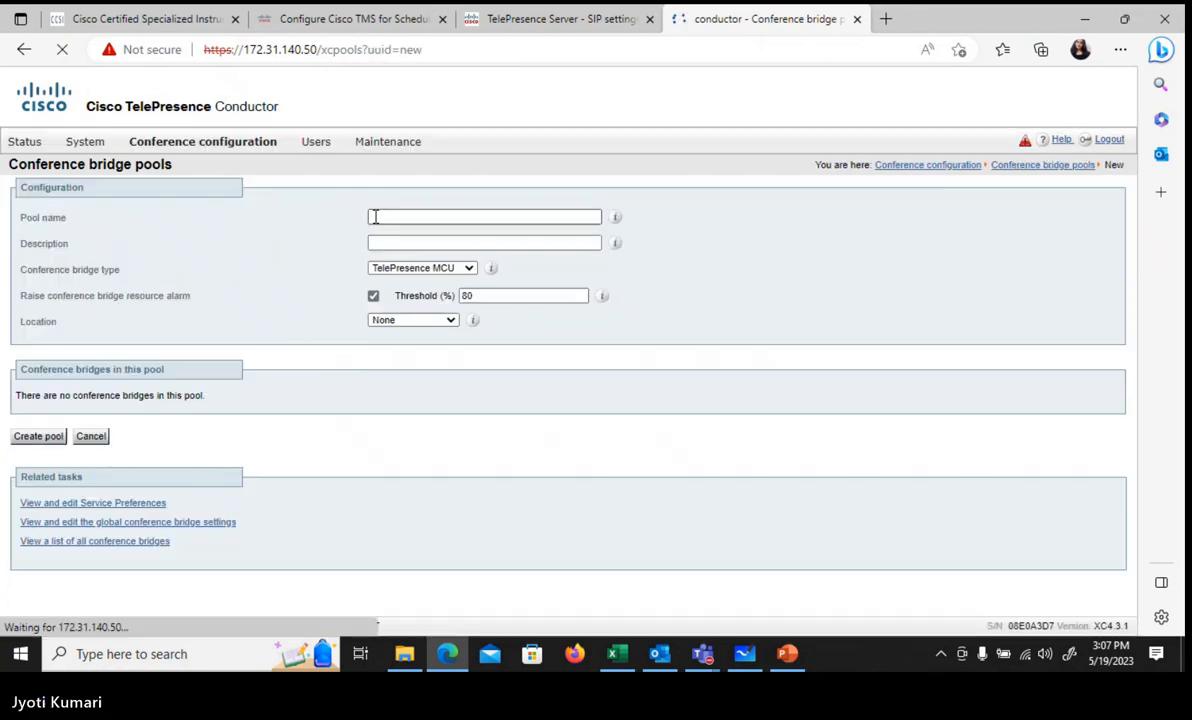
Step: Enter Bridge_Pool1 as the pool name
{"action": "left_click", "coordinate": [372, 217]}
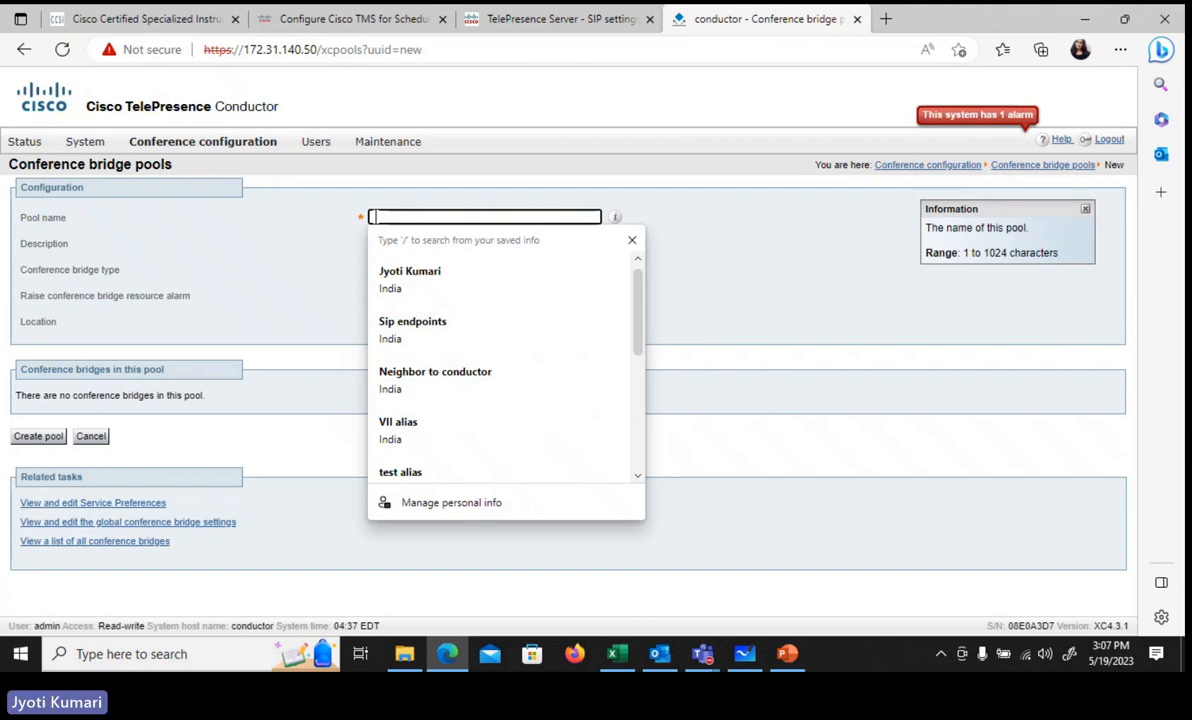
{"action": "type", "text": "Bridge"}
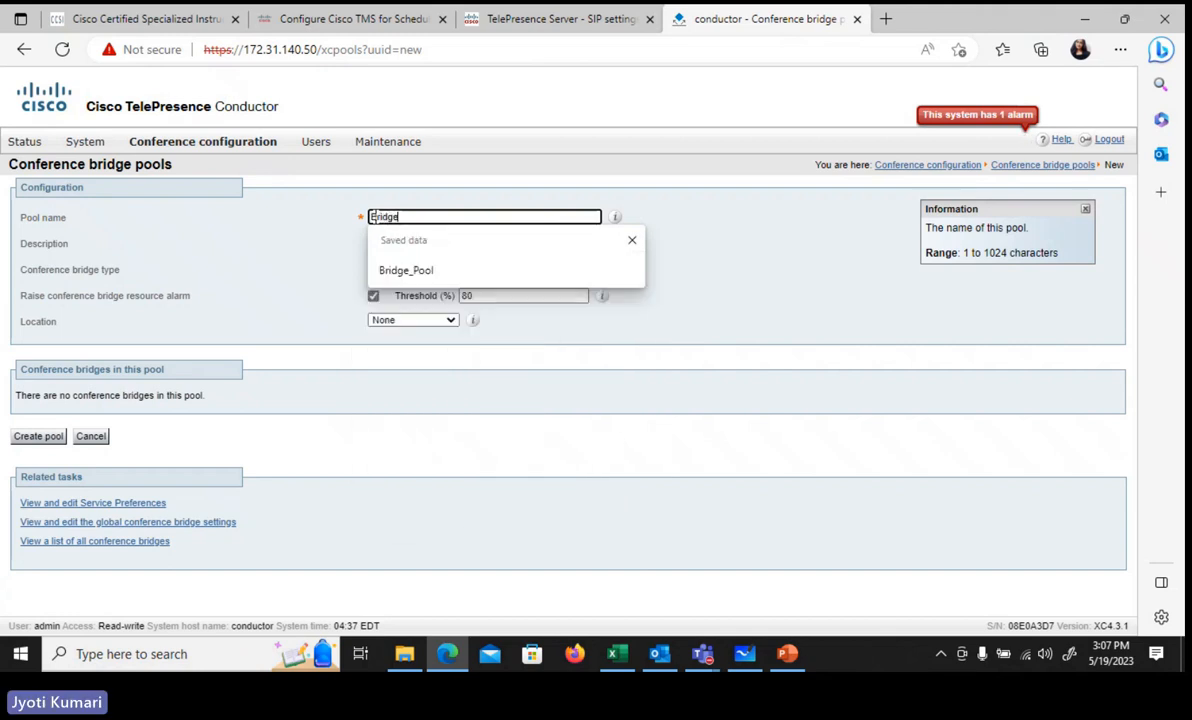
{"action": "key", "text": "Down"}
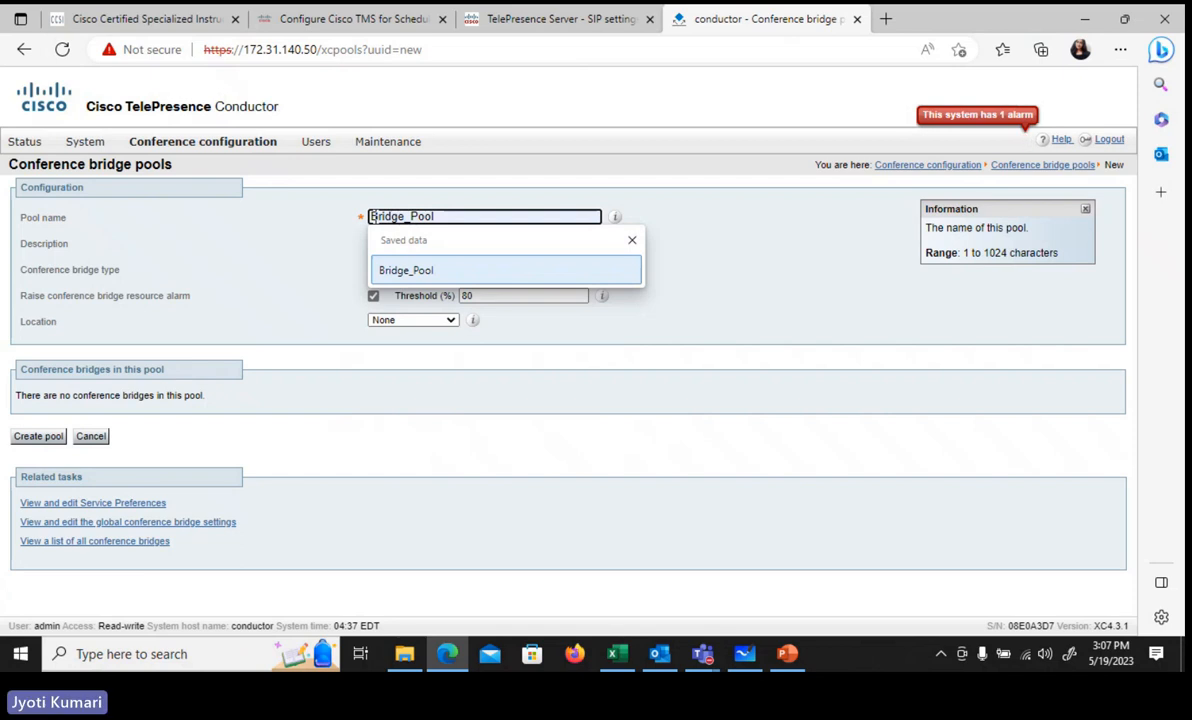
{"action": "type", "text": "1"}
{"action": "key", "text": "BackSpace"}
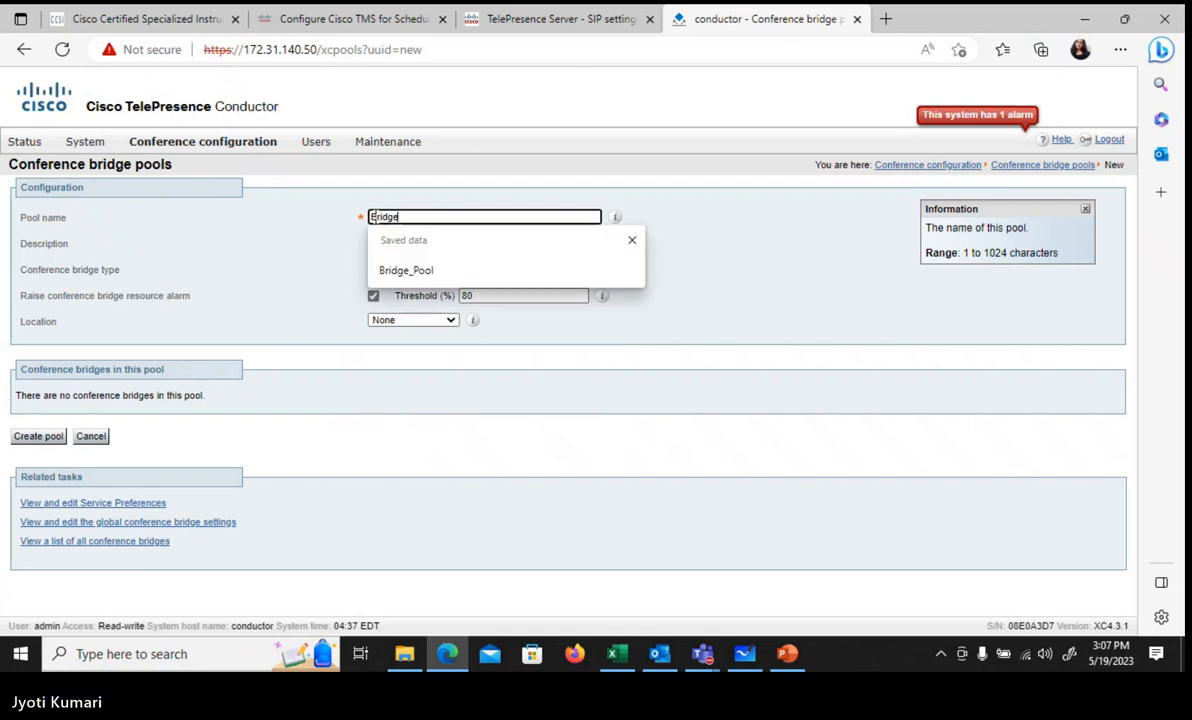
{"action": "key", "text": "Down"}
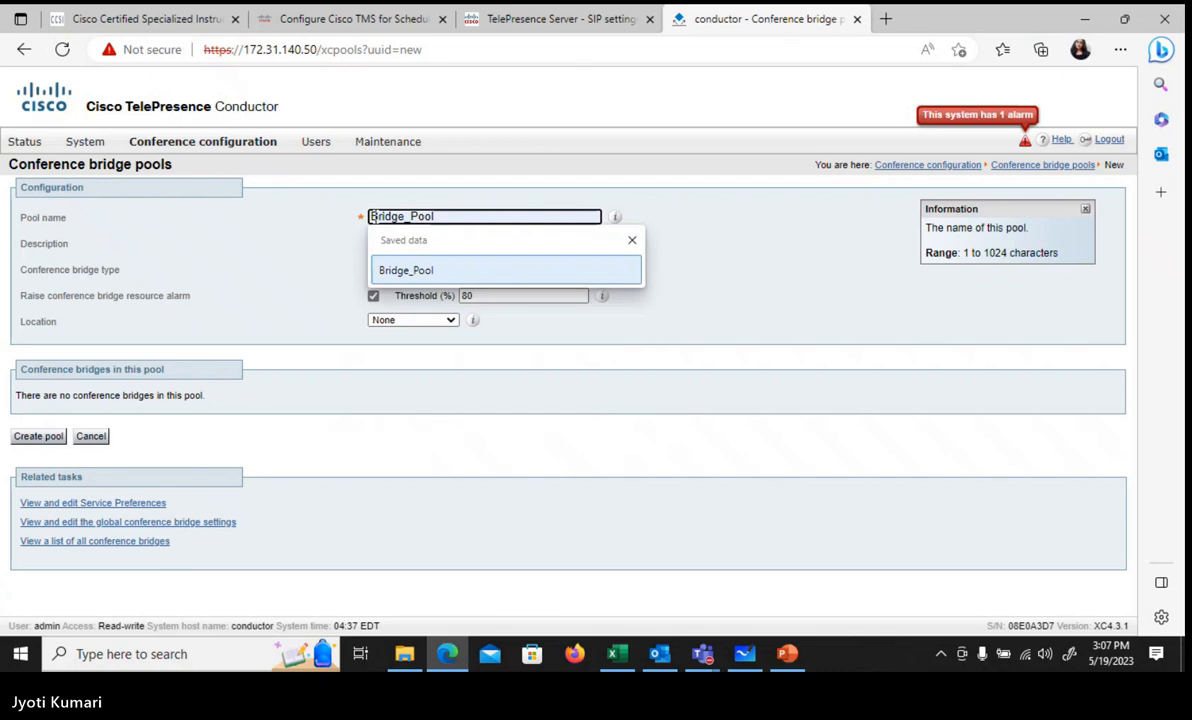
{"action": "type", "text": "1"}
{"action": "key", "text": "BackSpace"}
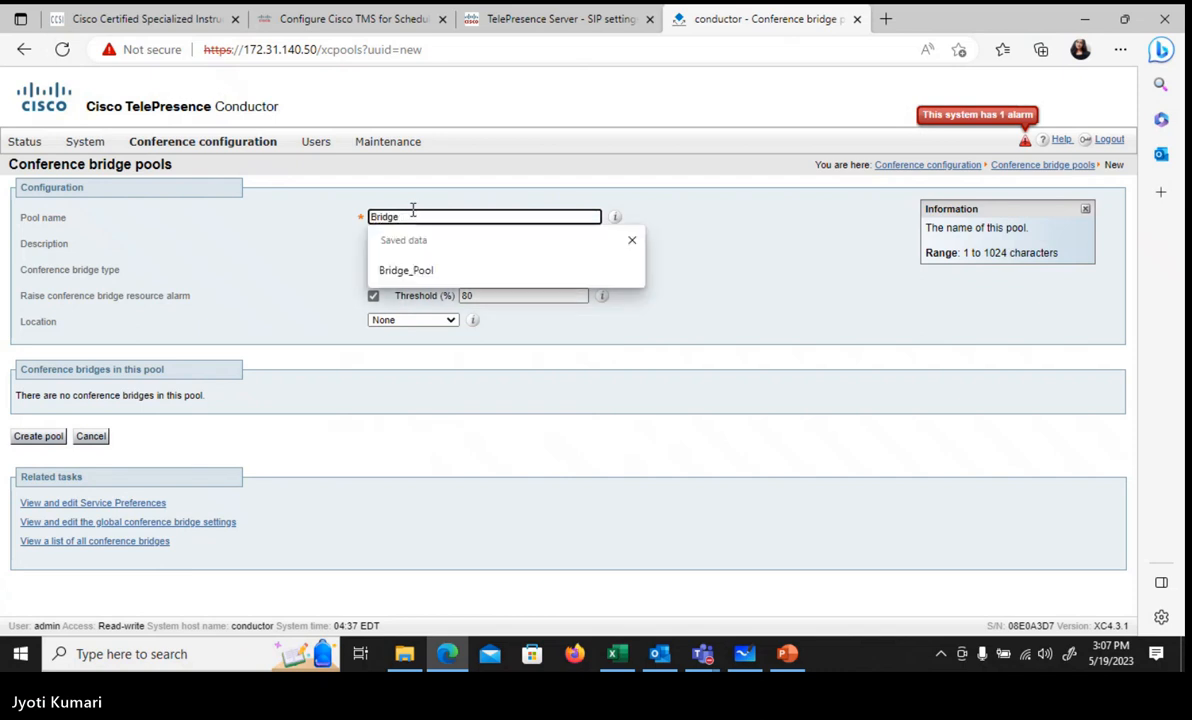
{"action": "key", "text": "Down"}
{"action": "key", "text": "Return"}
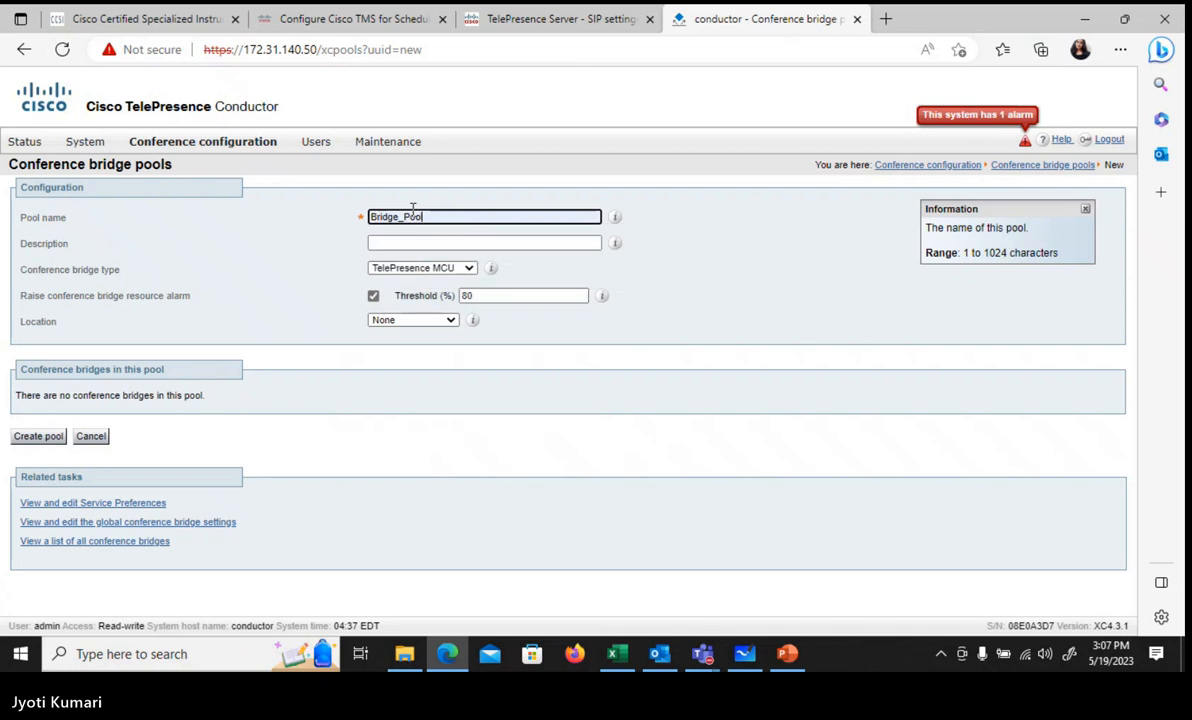
{"action": "right_click", "coordinate": [436, 217]}
{"action": "key", "text": "Escape"}
{"action": "type", "text": "1"}
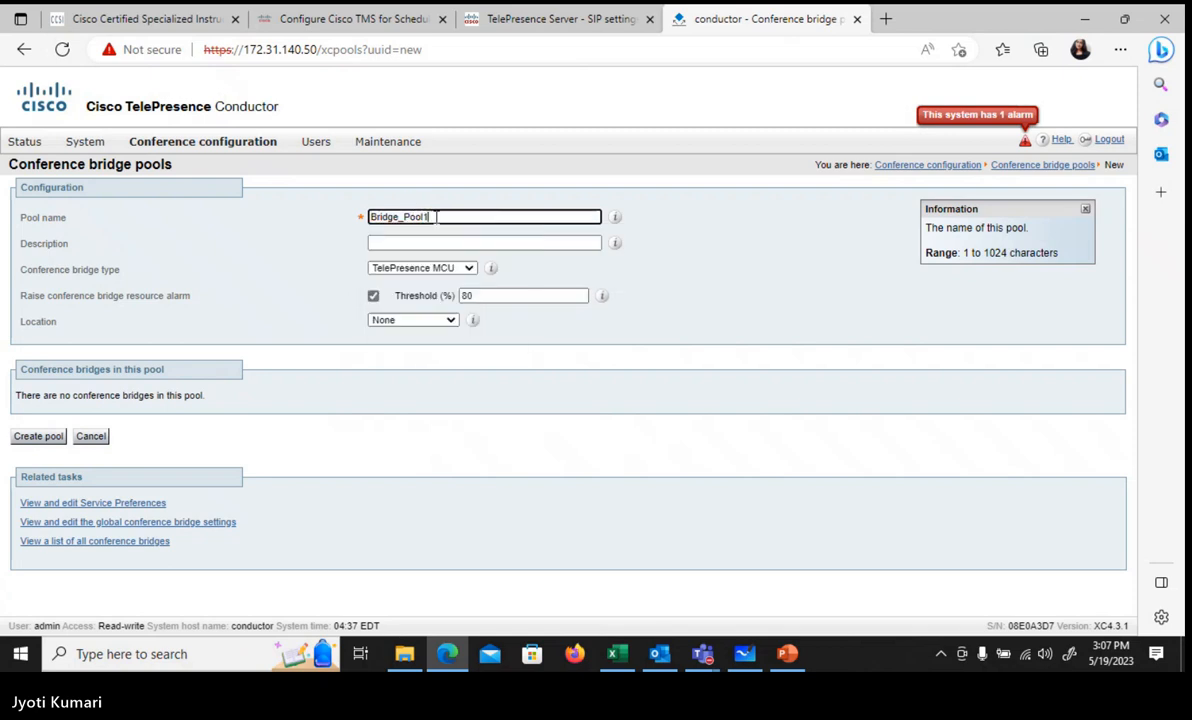
Step: Set the bridge type to TelePresence Server and create the pool
{"action": "left_click", "coordinate": [441, 270]}
{"action": "left_click", "coordinate": [443, 294]}
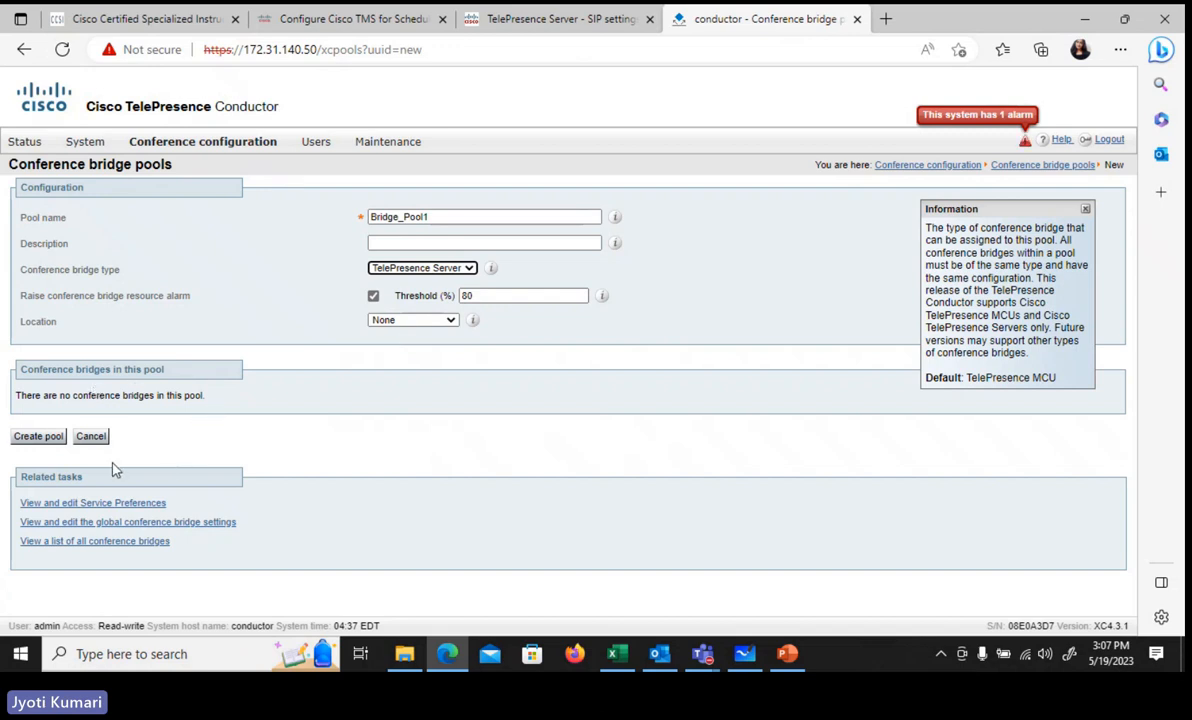
{"action": "left_click", "coordinate": [40, 437]}
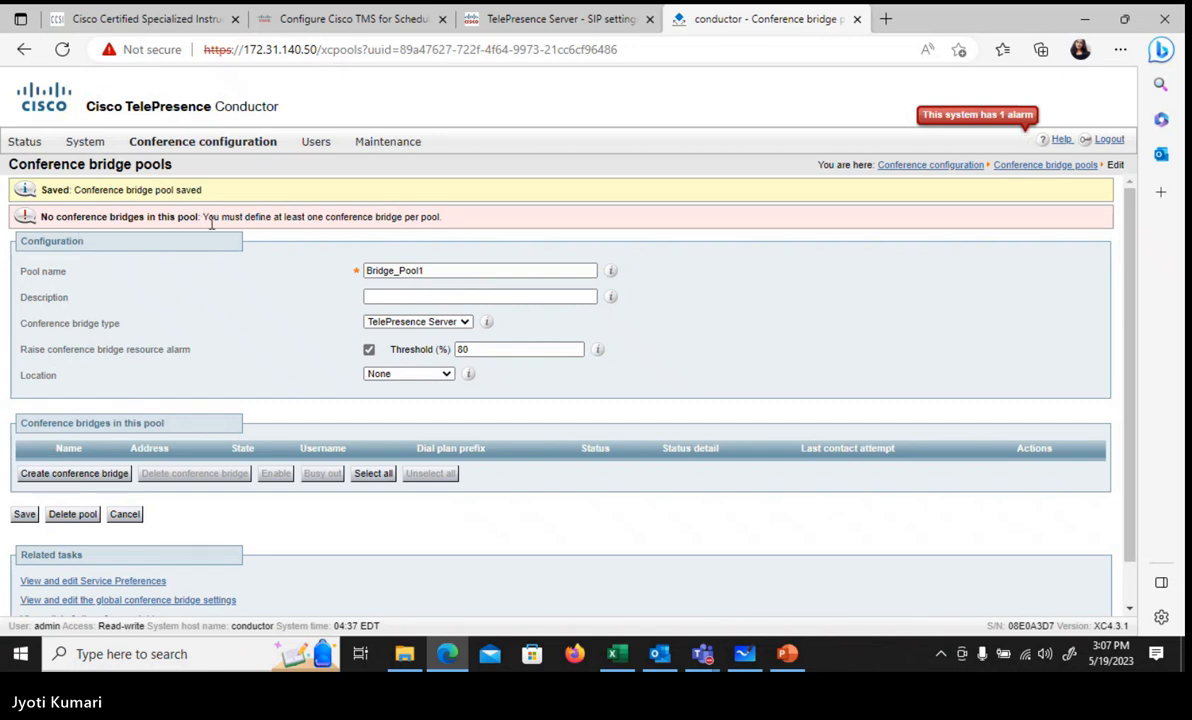
Step: Begin a new conference bridge in Bridge_Pool1 named 'Telepresence server 1'
{"action": "left_click", "coordinate": [92, 476]}
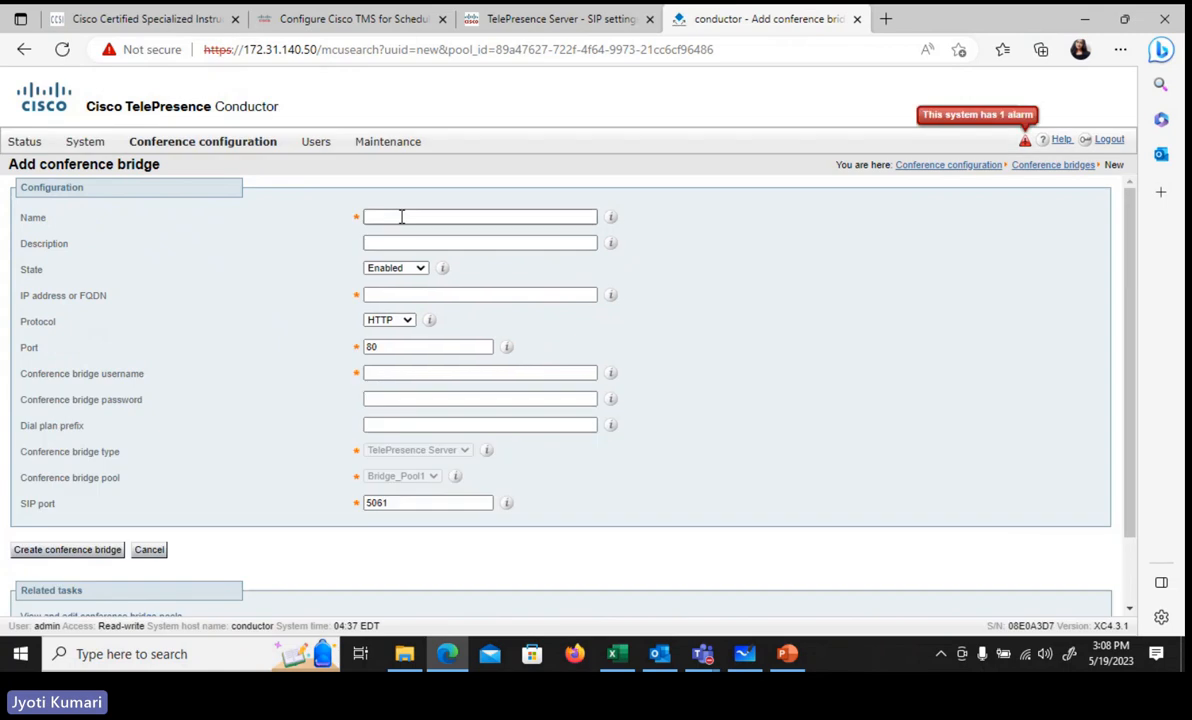
{"action": "left_click", "coordinate": [401, 216]}
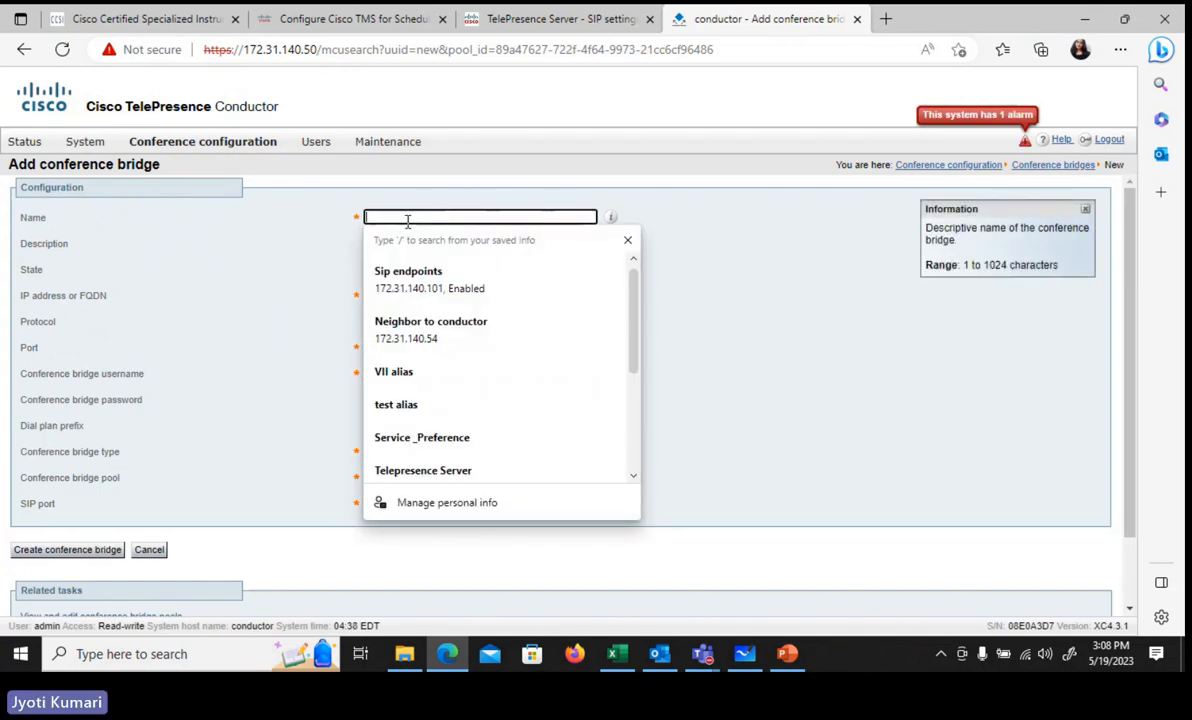
{"action": "type", "text": "Tele"}
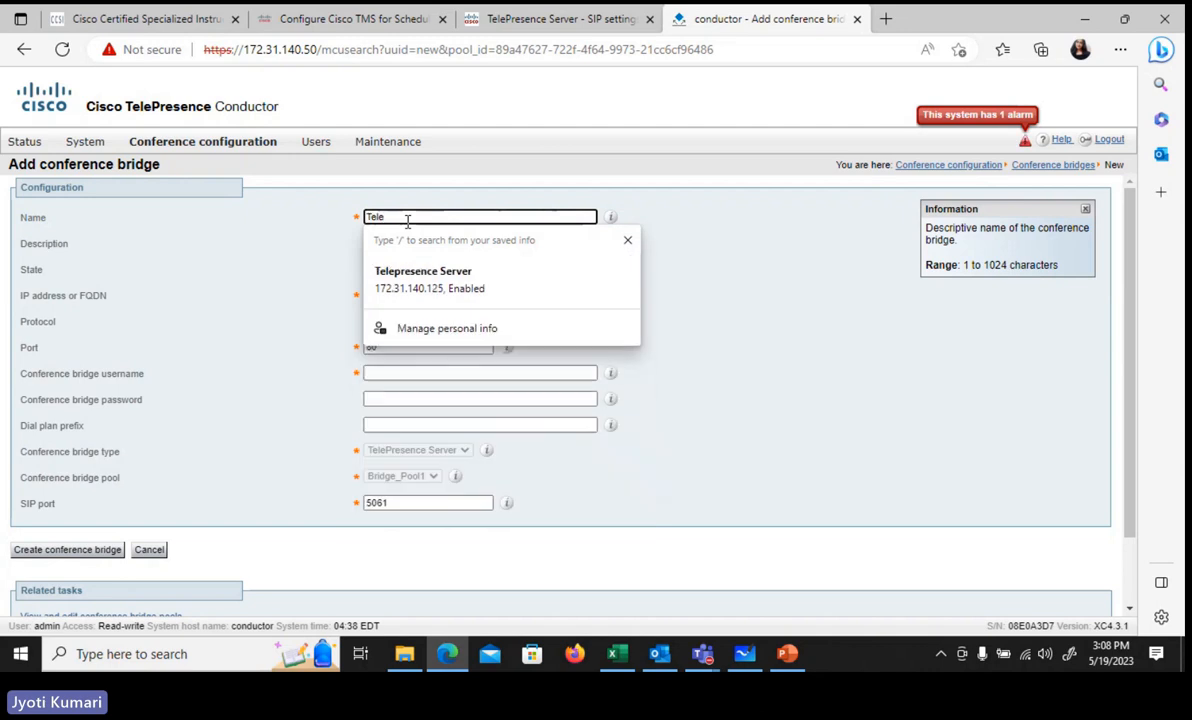
{"action": "type", "text": "presence"}
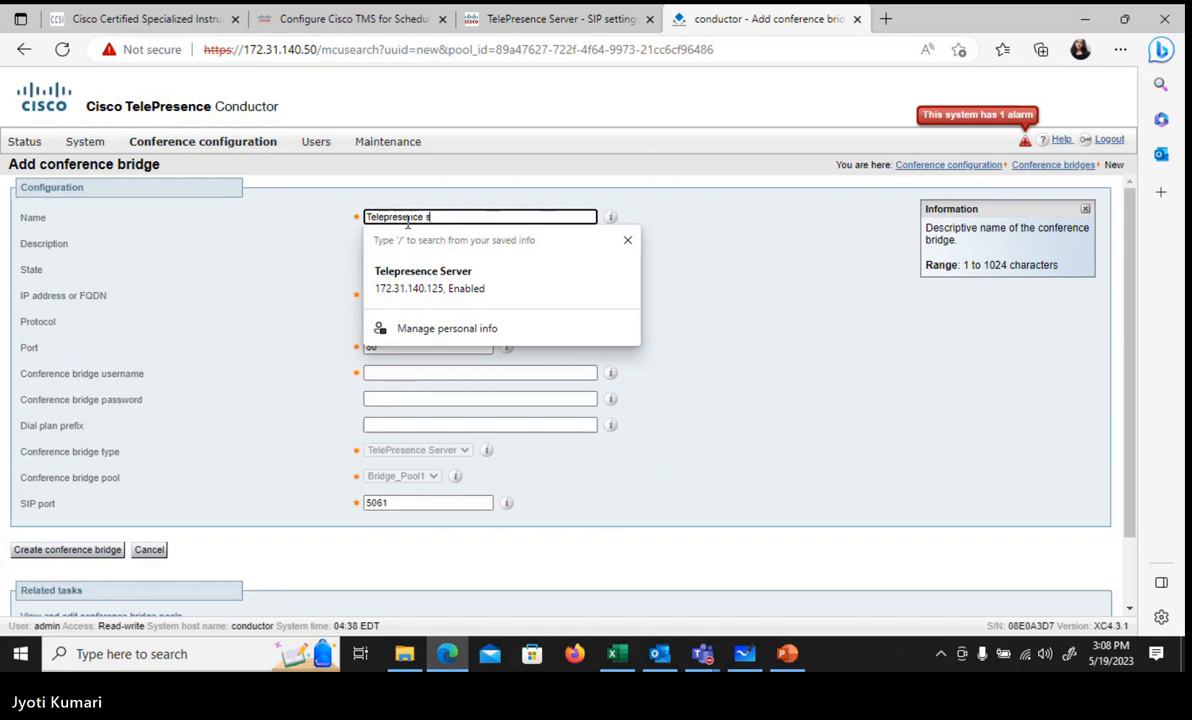
{"action": "type", "text": "server"}
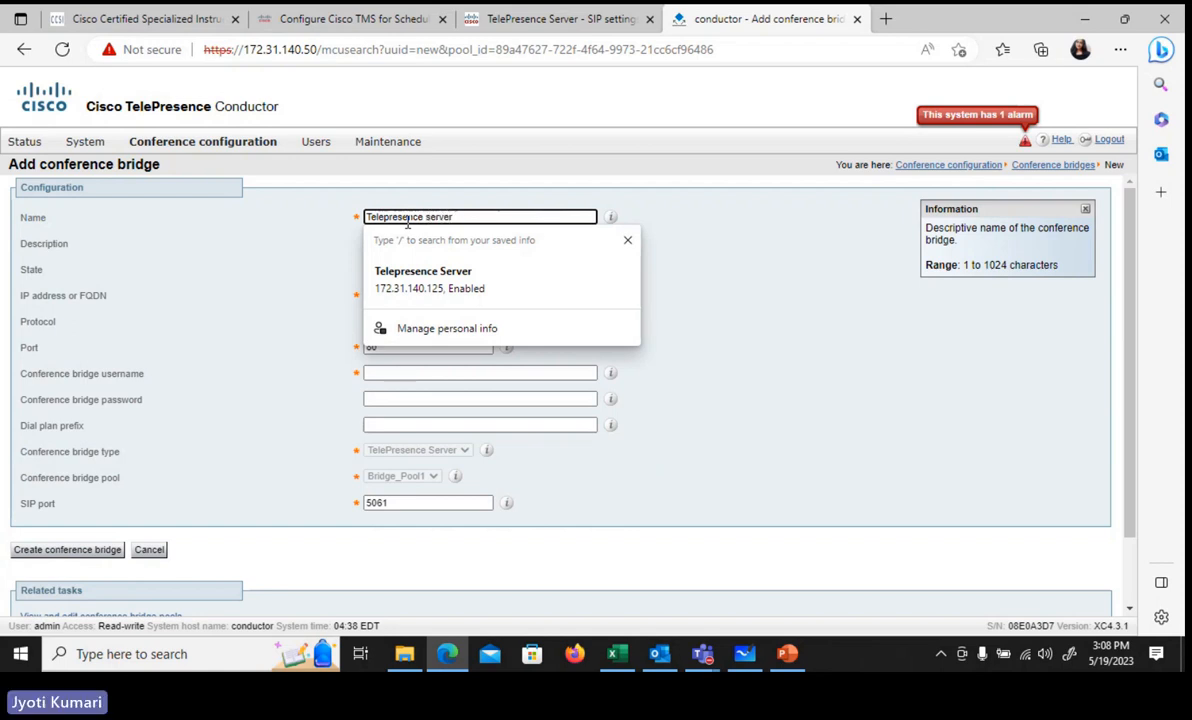
{"action": "type", "text": " 1"}
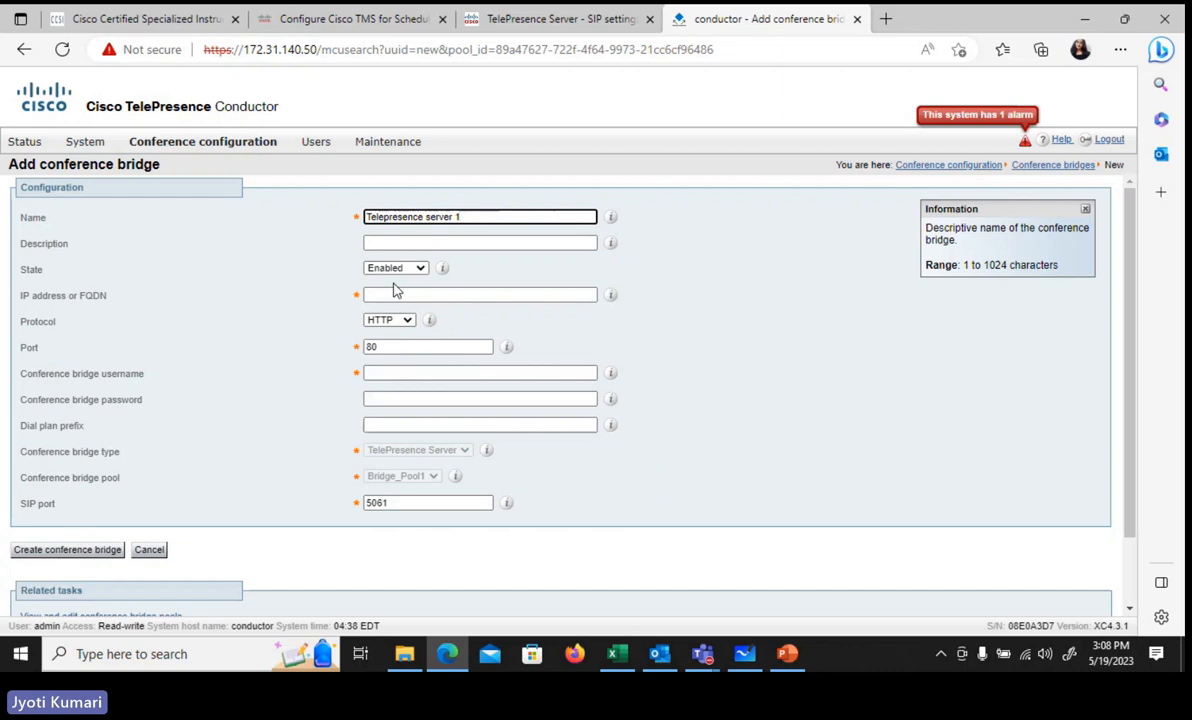
{"action": "left_click", "coordinate": [418, 296]}
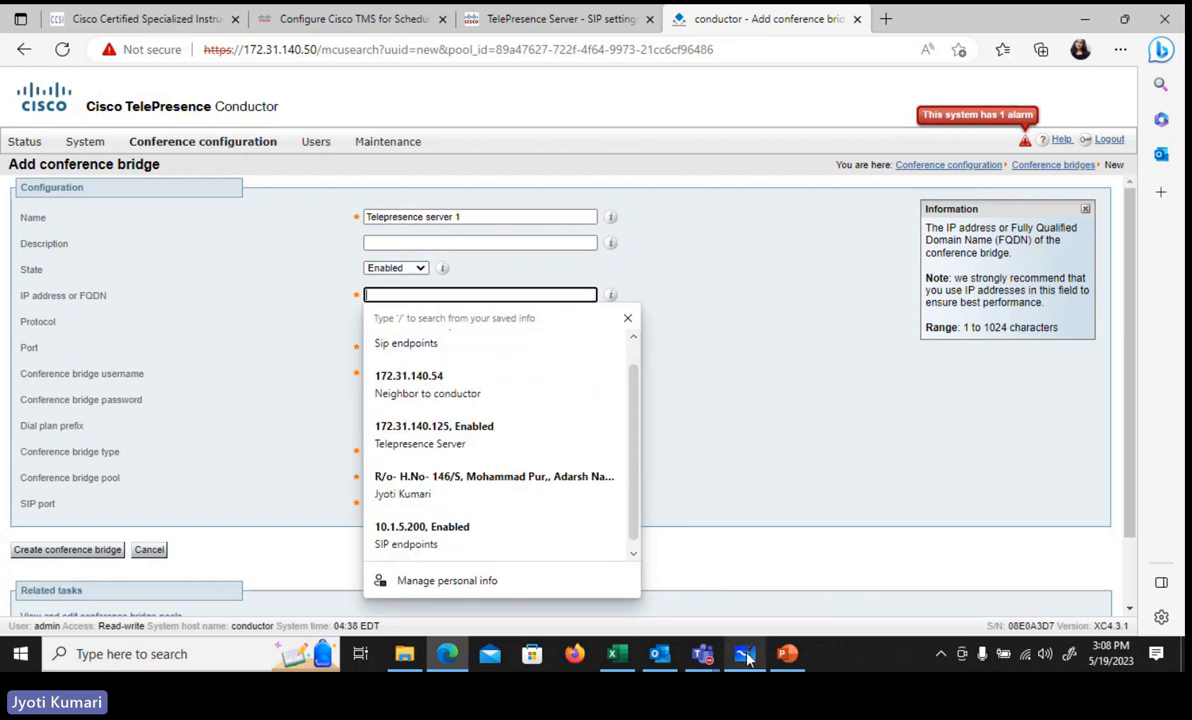
Step: Copy the additional IP address 172.31.140.54 from cell G15 in the dial plan
{"action": "left_click", "coordinate": [627, 654]}
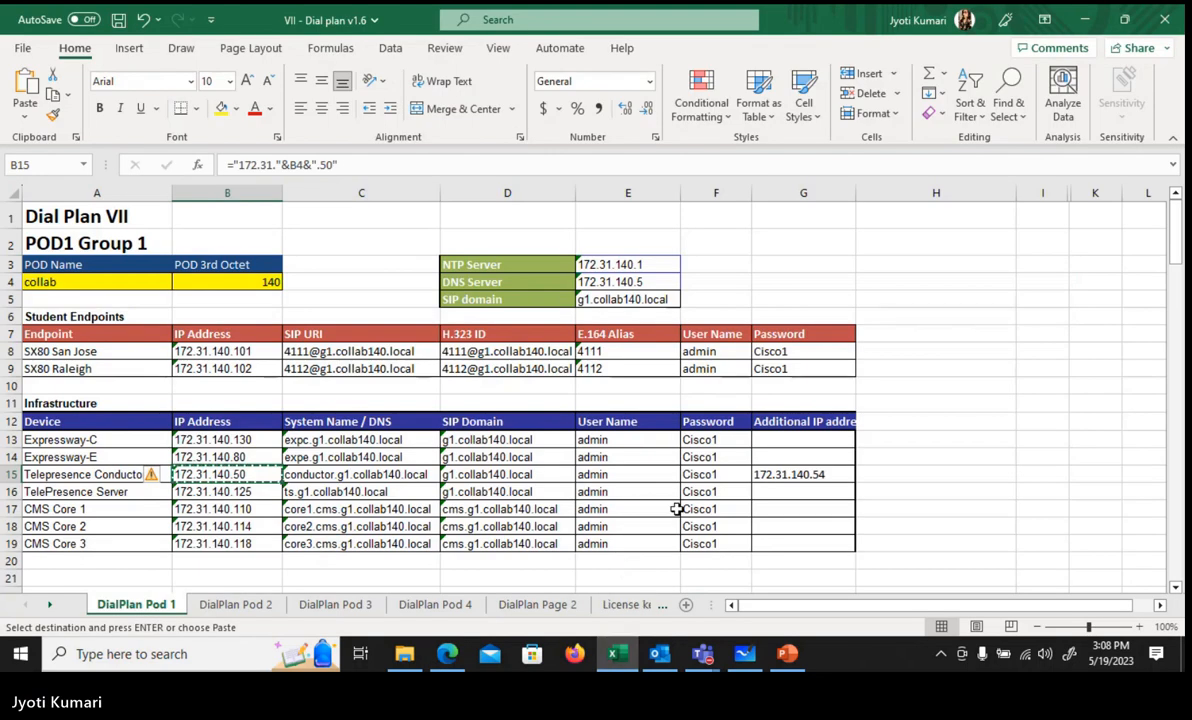
{"action": "left_click", "coordinate": [792, 478]}
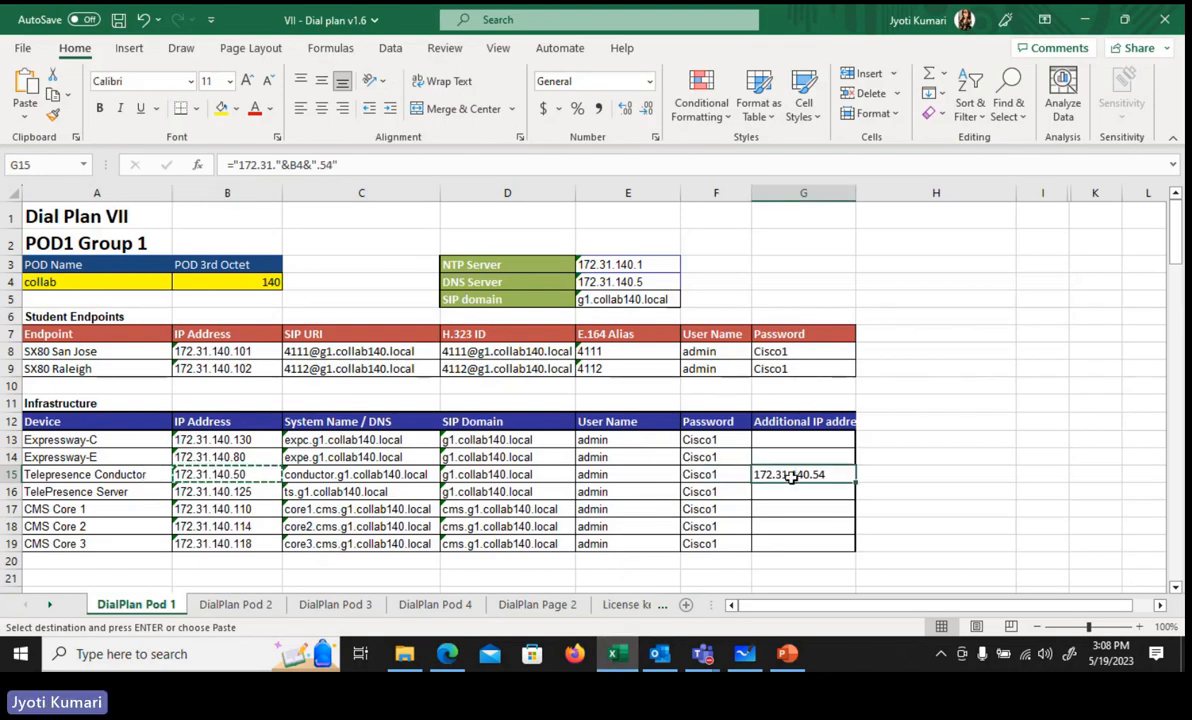
{"action": "key", "text": "ctrl+c"}
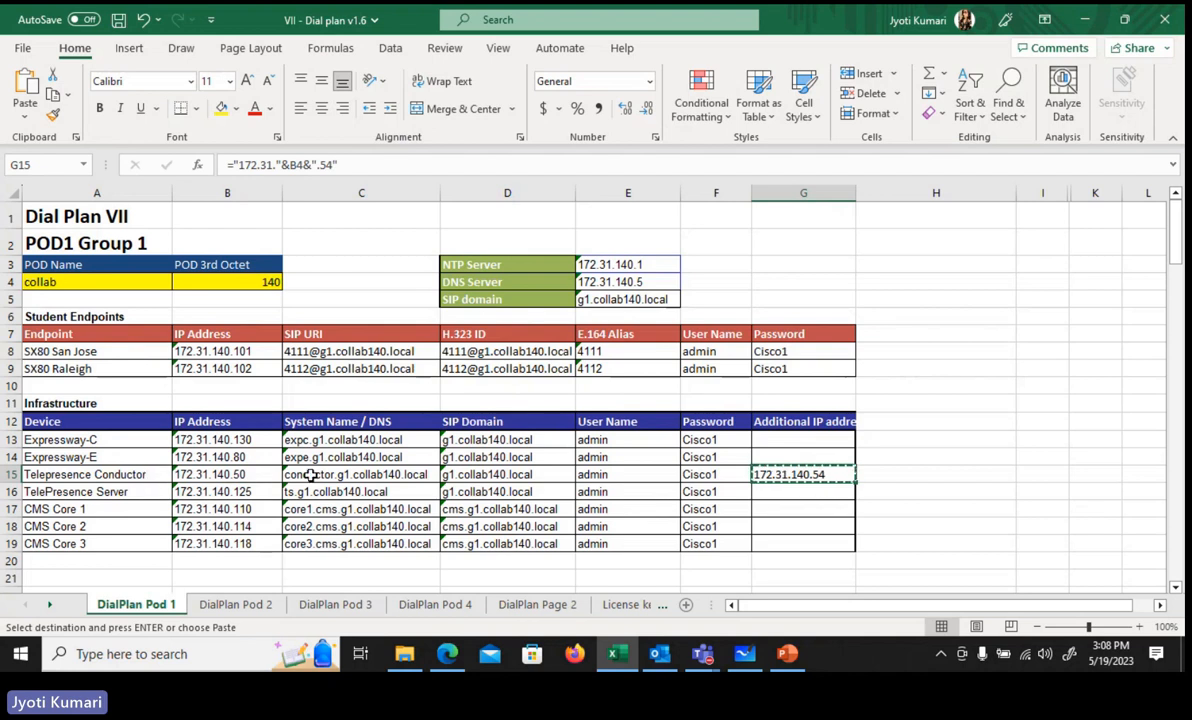
Step: Paste 172.31.140.54 as the bridge's IP address
{"action": "left_click", "coordinate": [618, 656]}
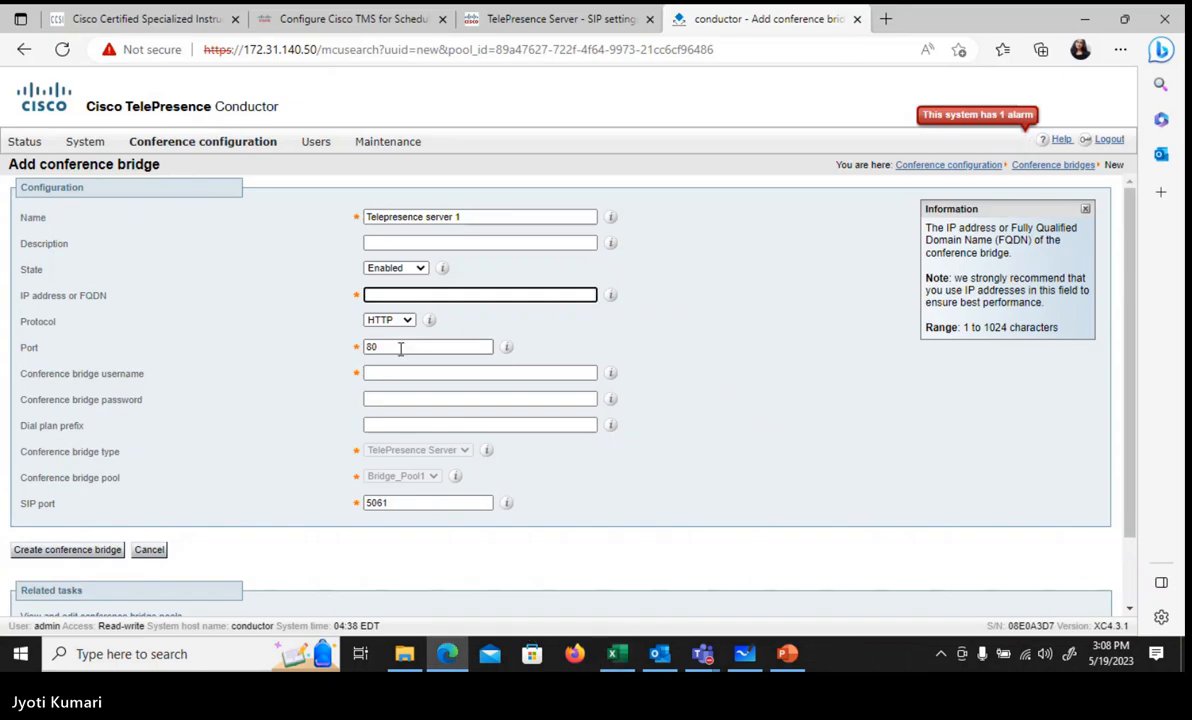
{"action": "key", "text": "ctrl+v"}
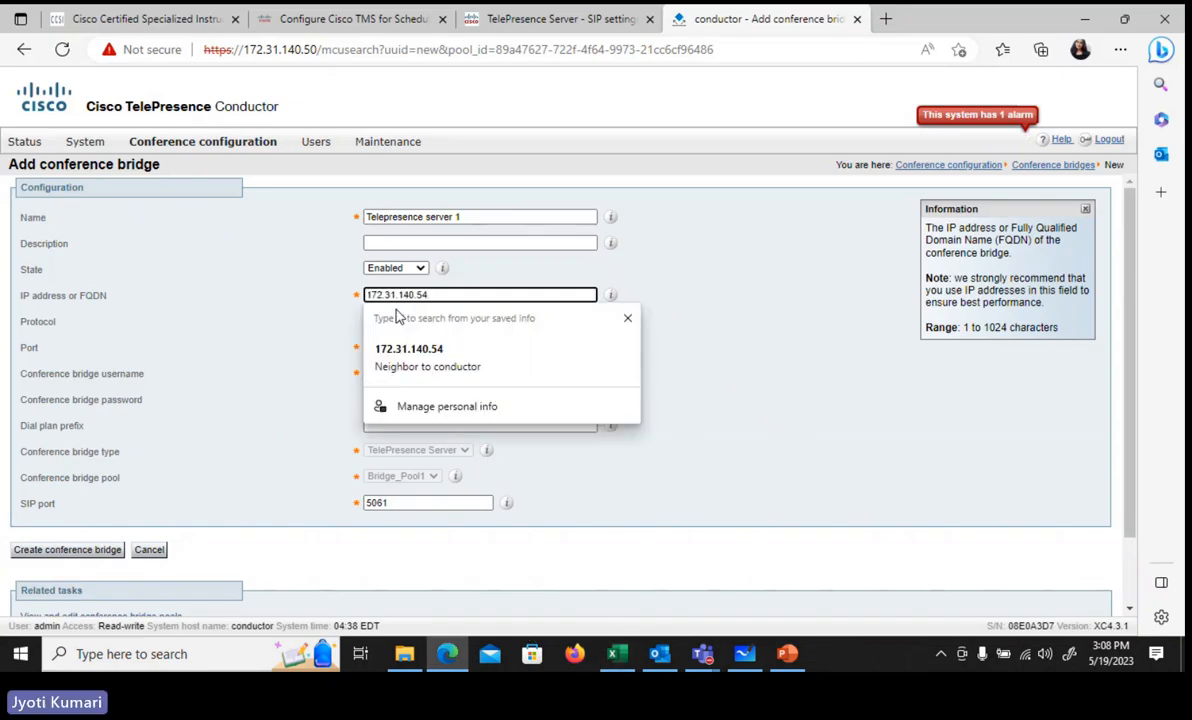
{"action": "left_click", "coordinate": [626, 262]}
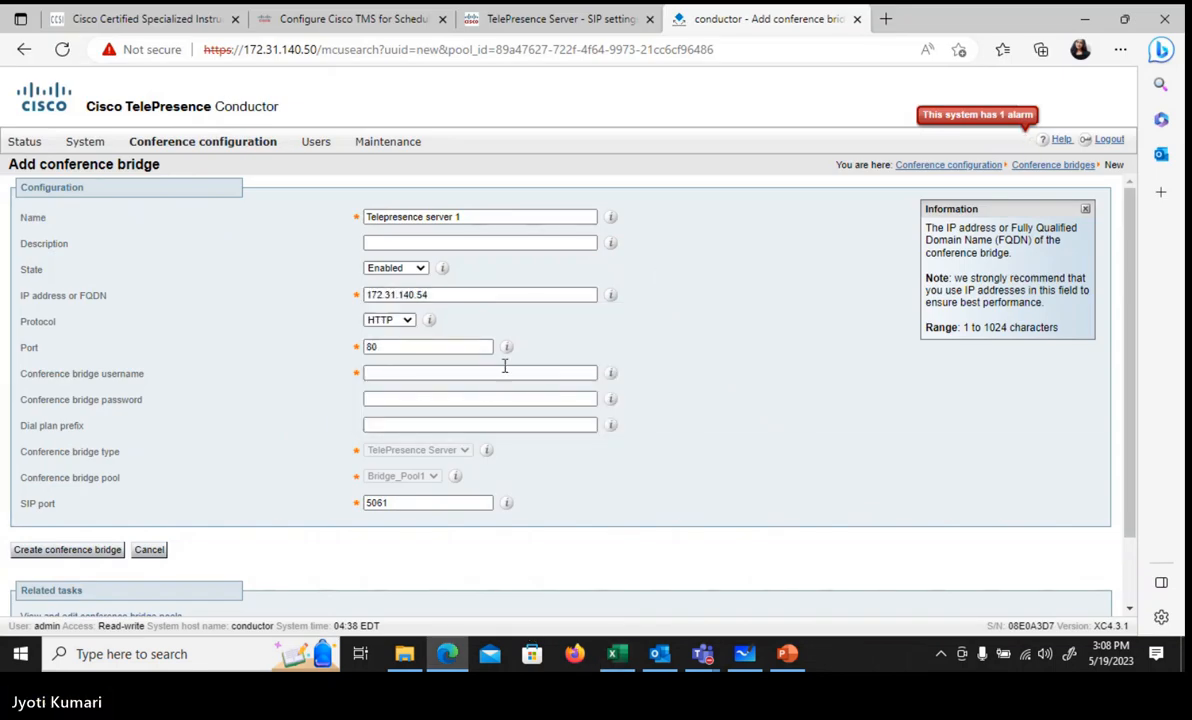
Step: Enter username Conductor1 and the bridge password, then create the conference bridge
{"action": "left_click", "coordinate": [377, 372]}
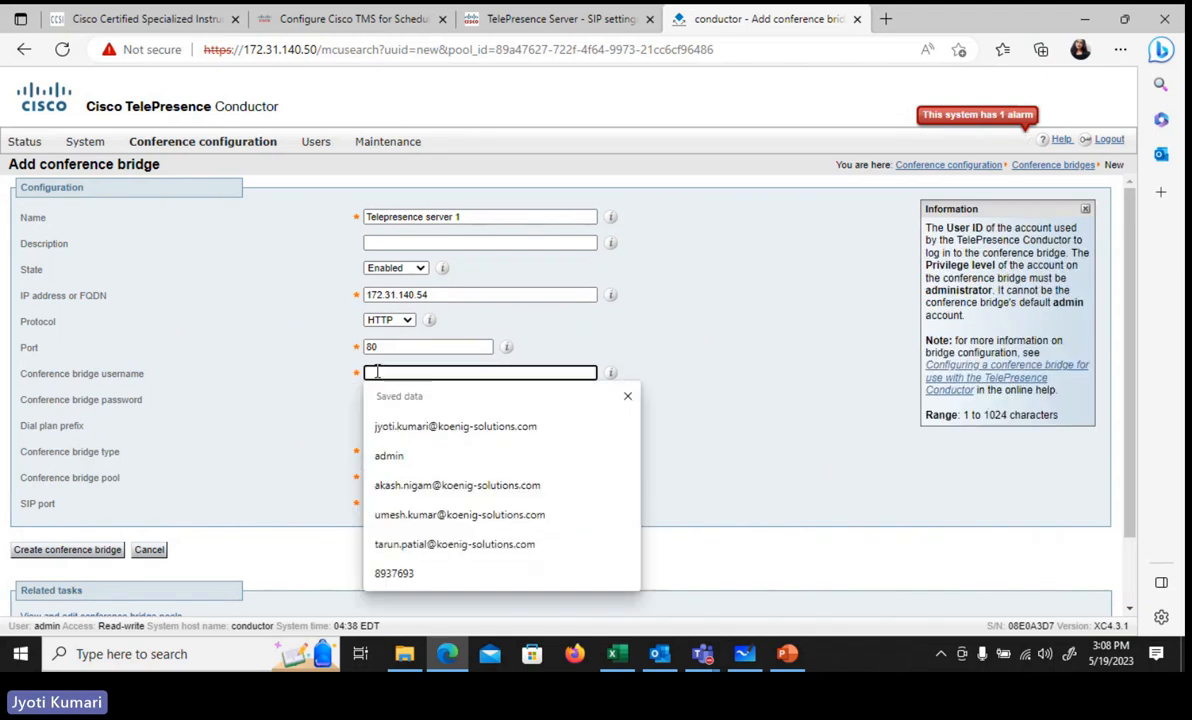
{"action": "type", "text": "Condu"}
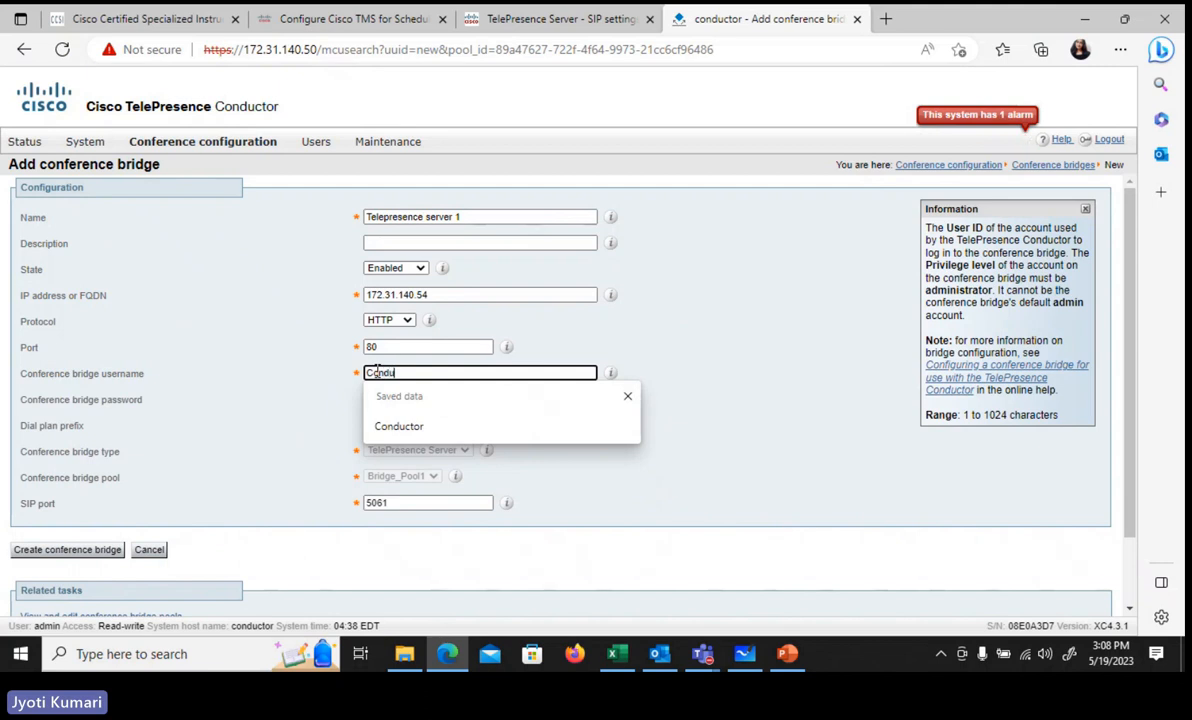
{"action": "type", "text": "ctor1"}
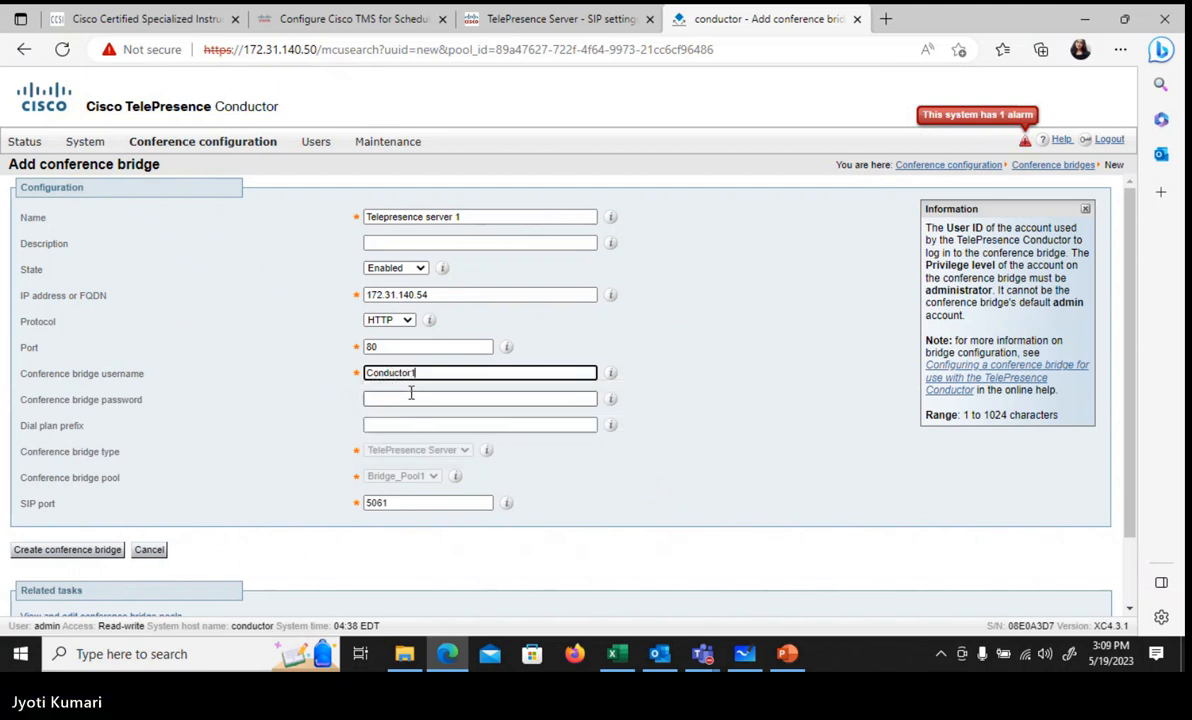
{"action": "left_click", "coordinate": [410, 397]}
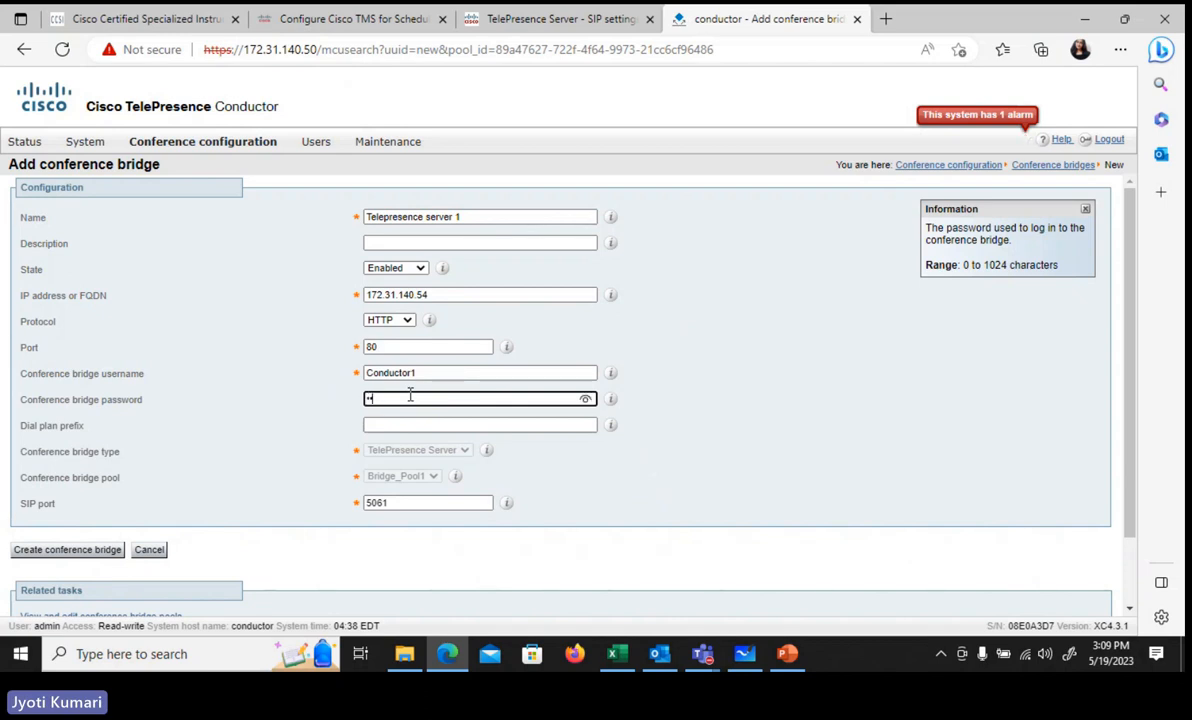
{"action": "type", "text": "••••••"}
{"action": "key", "text": "ctrl+a"}
{"action": "left_click", "coordinate": [74, 549]}
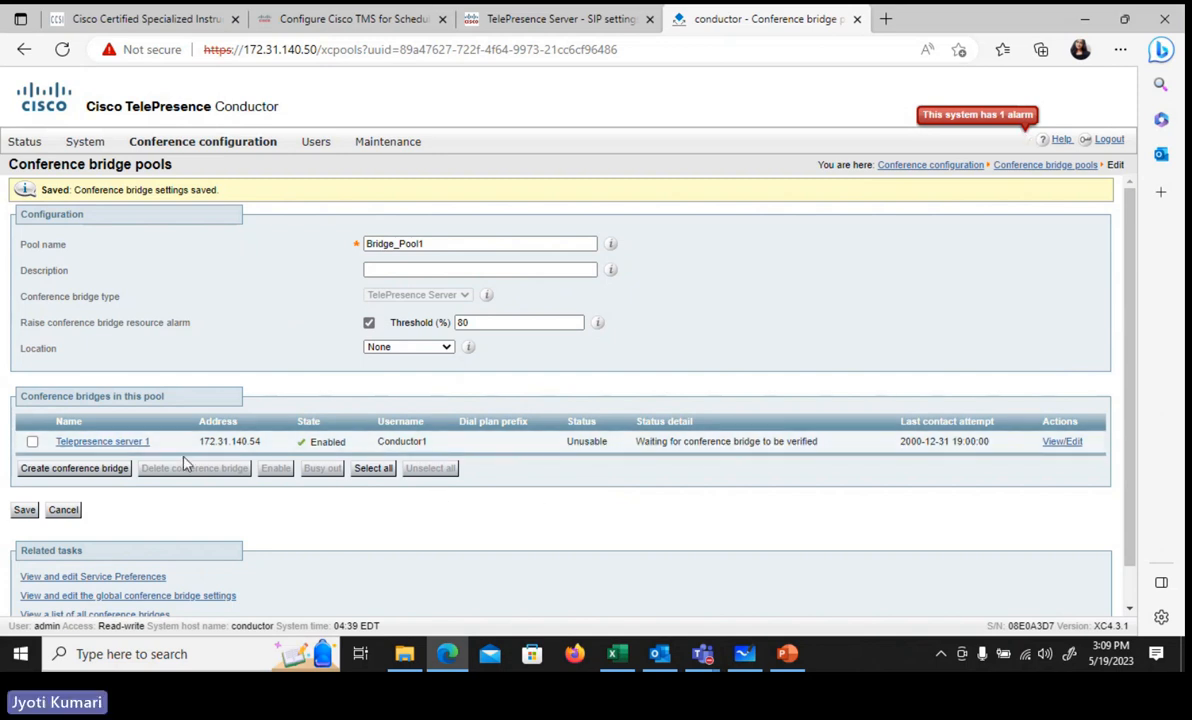
Step: Reload the pool to show the bridge error, then open Telepresence server 1's edit page
{"action": "left_click", "coordinate": [62, 49]}
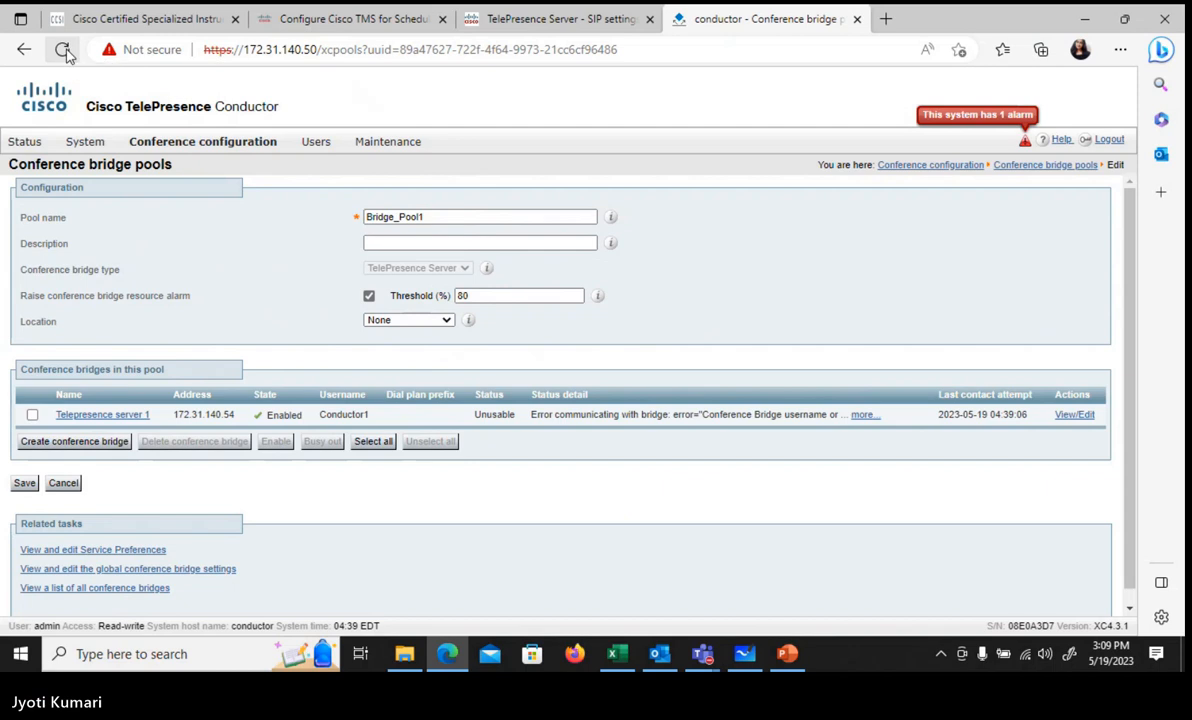
{"action": "left_click", "coordinate": [1071, 418]}
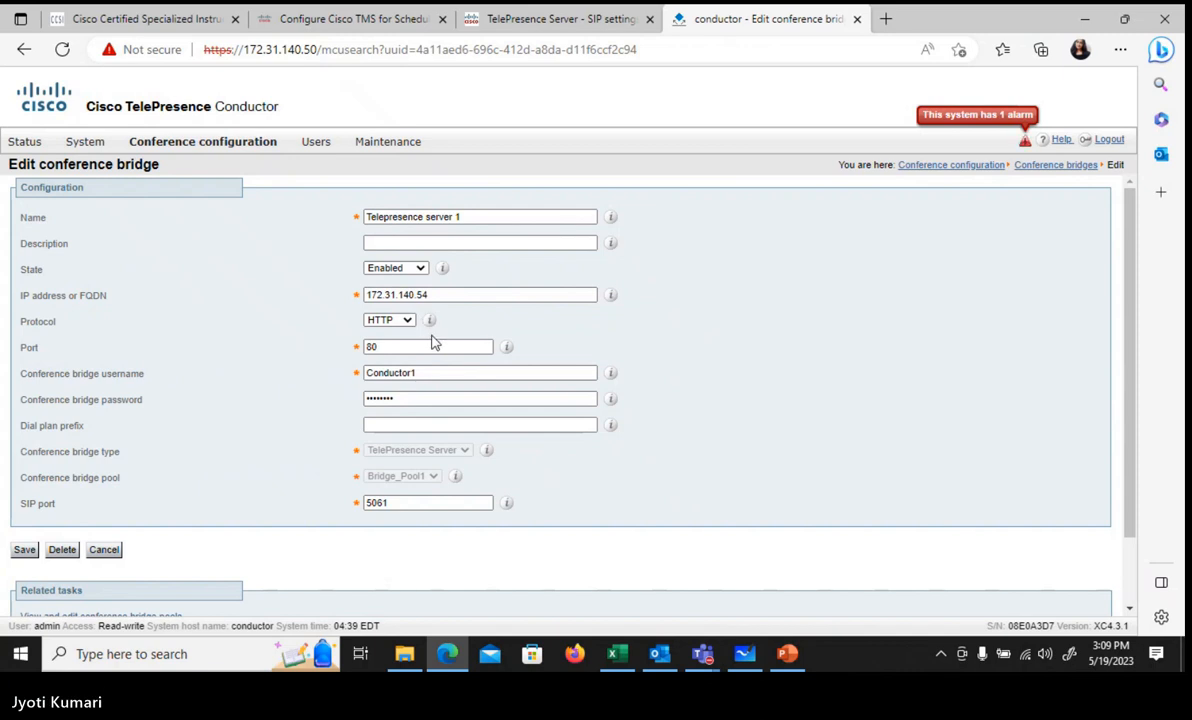
{"action": "left_click", "coordinate": [381, 372]}
{"action": "mouse_move", "coordinate": [165, 146]}
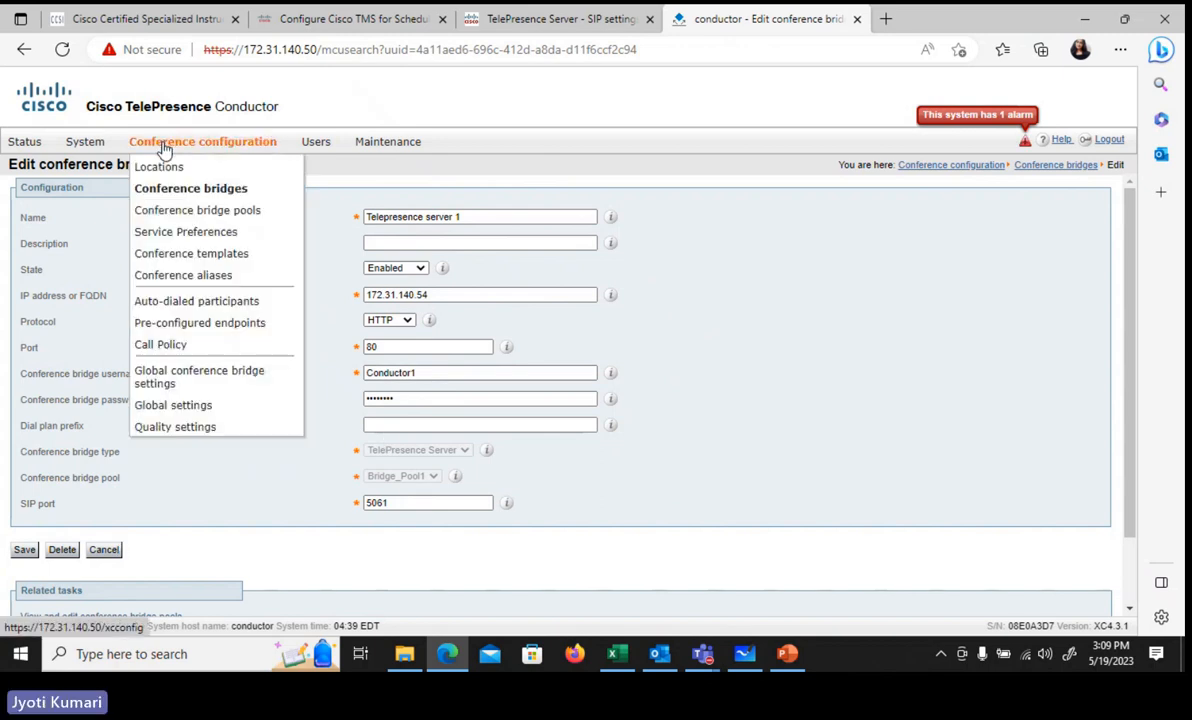
Step: Delete the Telepresence Server bridge from the conference bridges list
{"action": "left_click", "coordinate": [190, 195]}
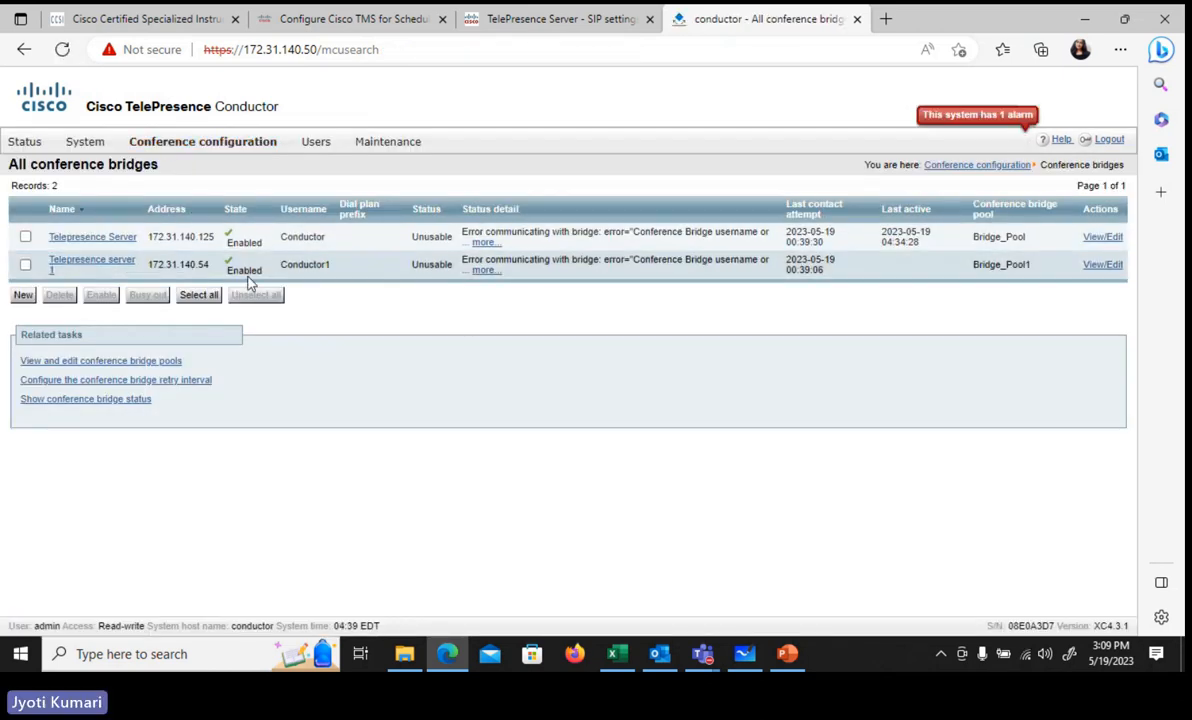
{"action": "left_click", "coordinate": [25, 239]}
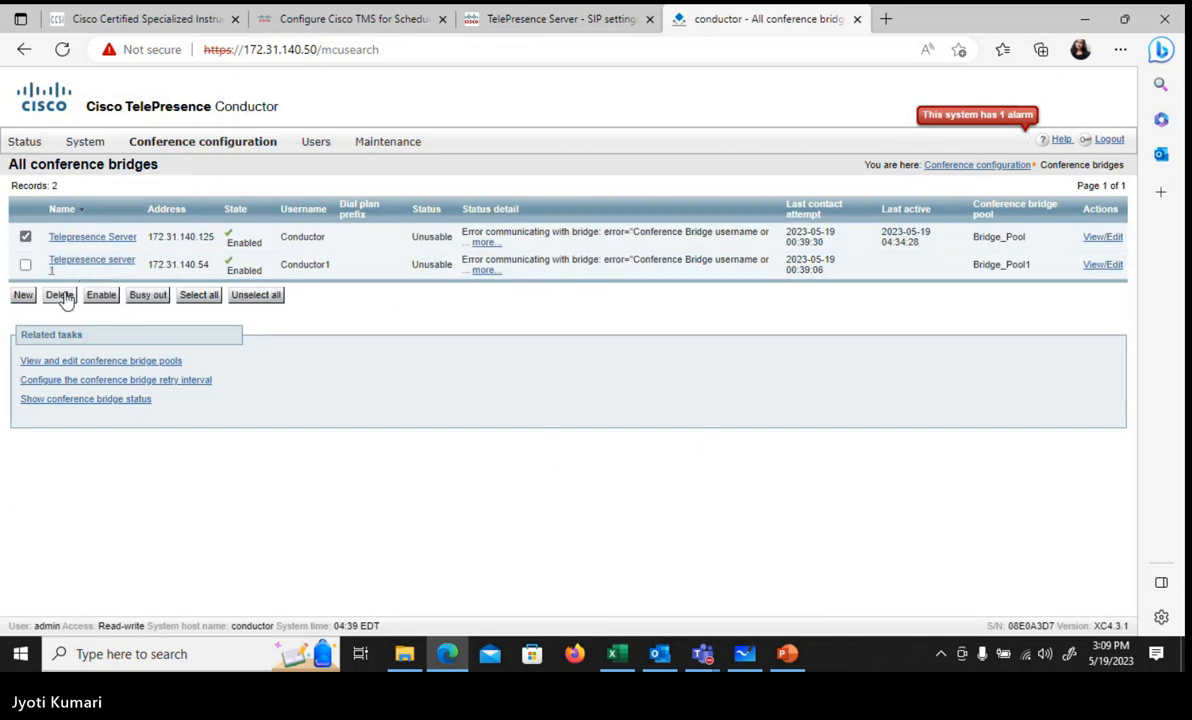
{"action": "left_click", "coordinate": [60, 296]}
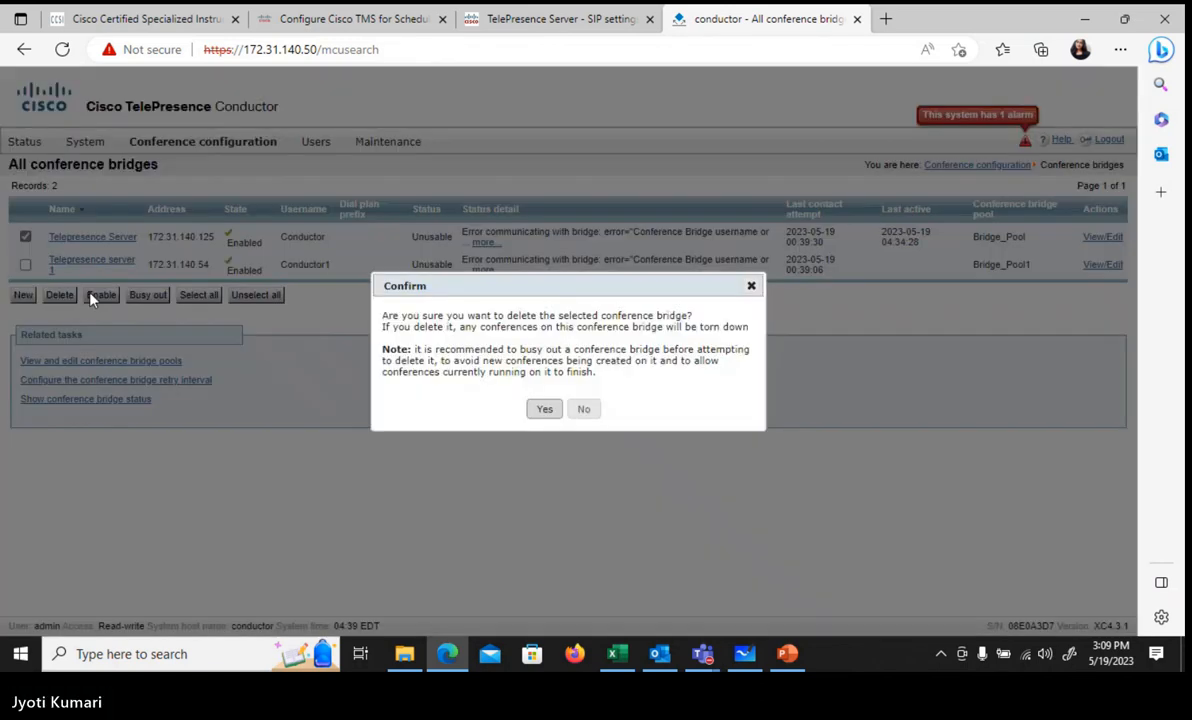
{"action": "left_click", "coordinate": [543, 411]}
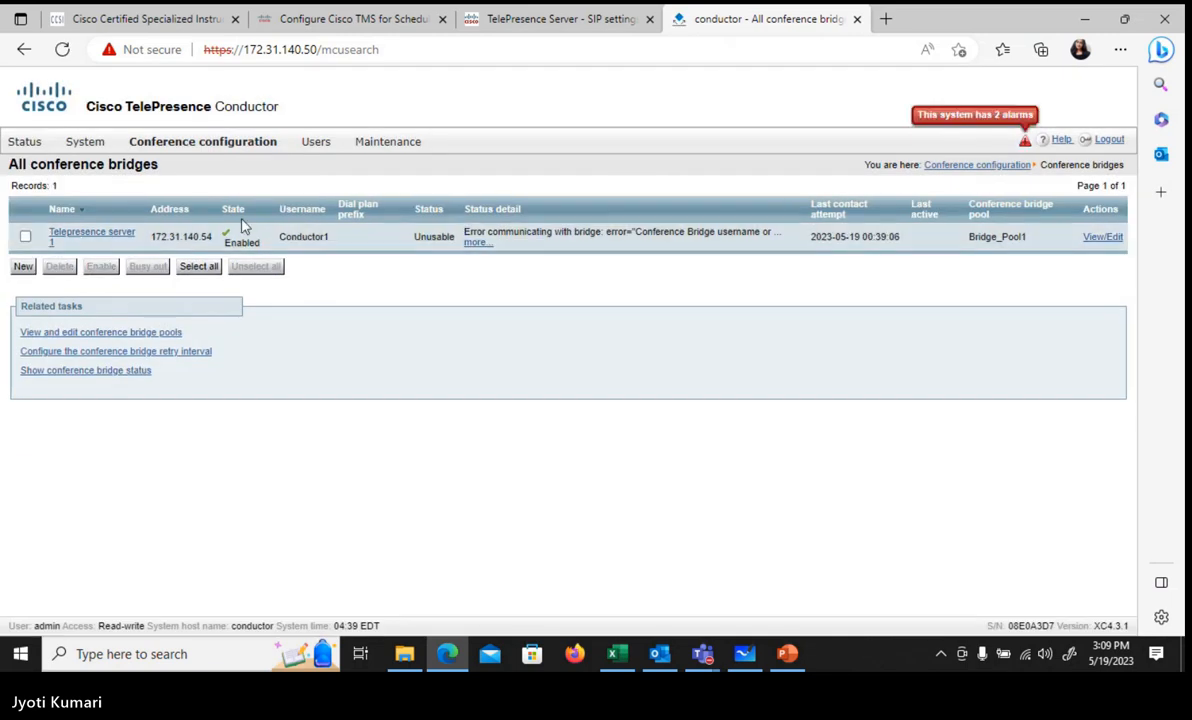
Step: Try deleting Bridge_Pool from the conference bridge pools list
{"action": "mouse_move", "coordinate": [205, 146]}
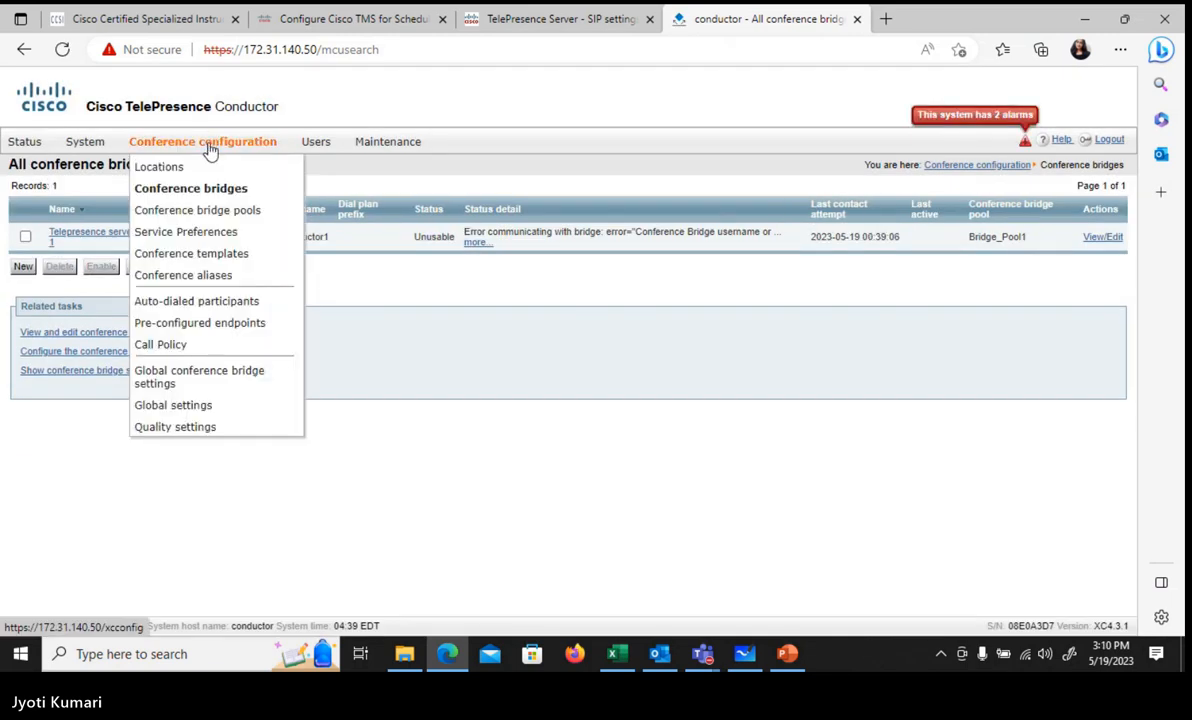
{"action": "left_click", "coordinate": [229, 213]}
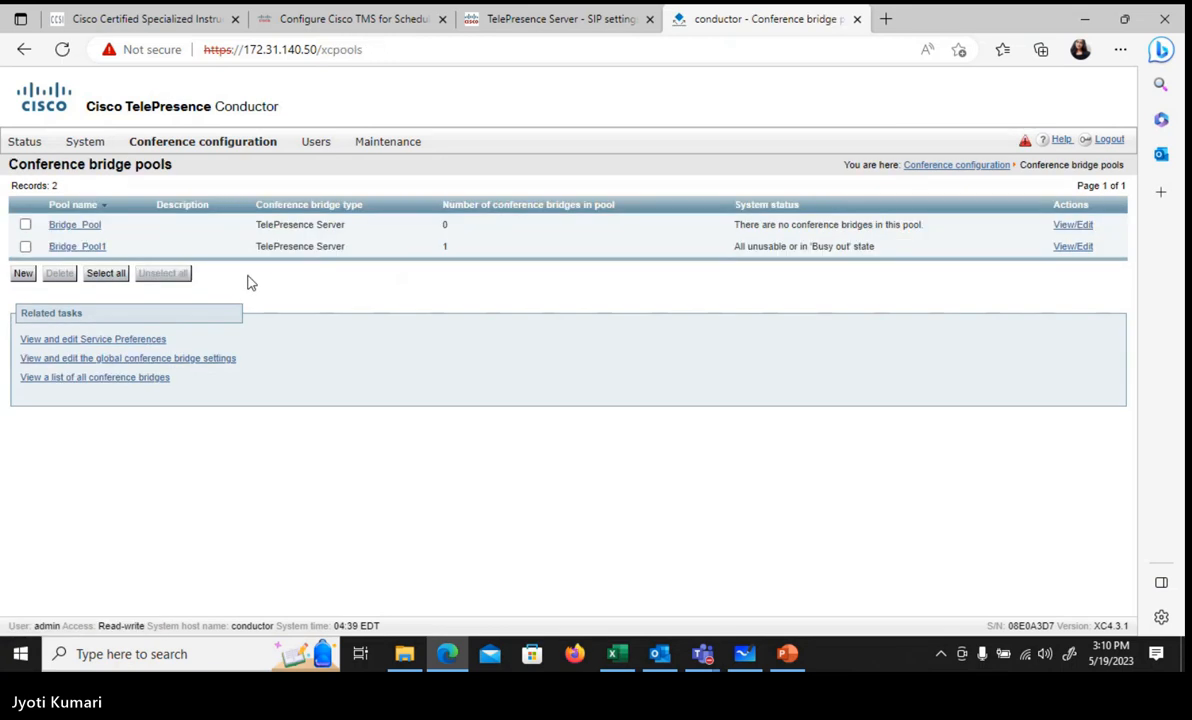
{"action": "left_click", "coordinate": [26, 226]}
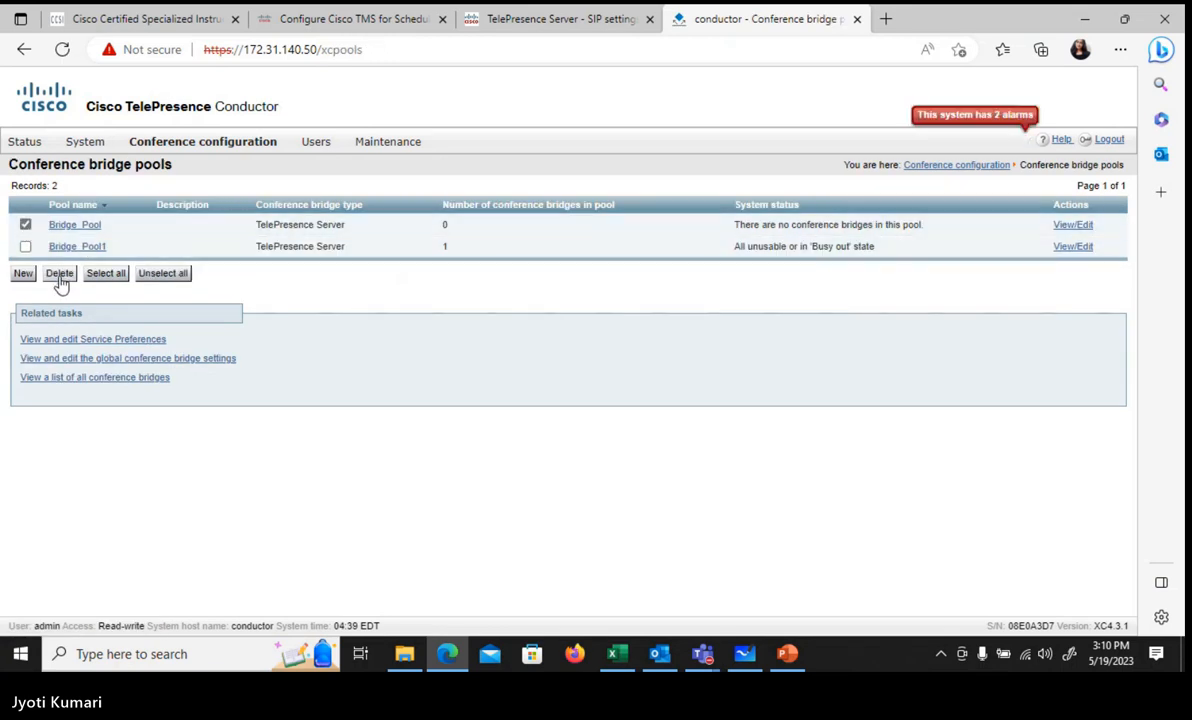
{"action": "left_click", "coordinate": [60, 276]}
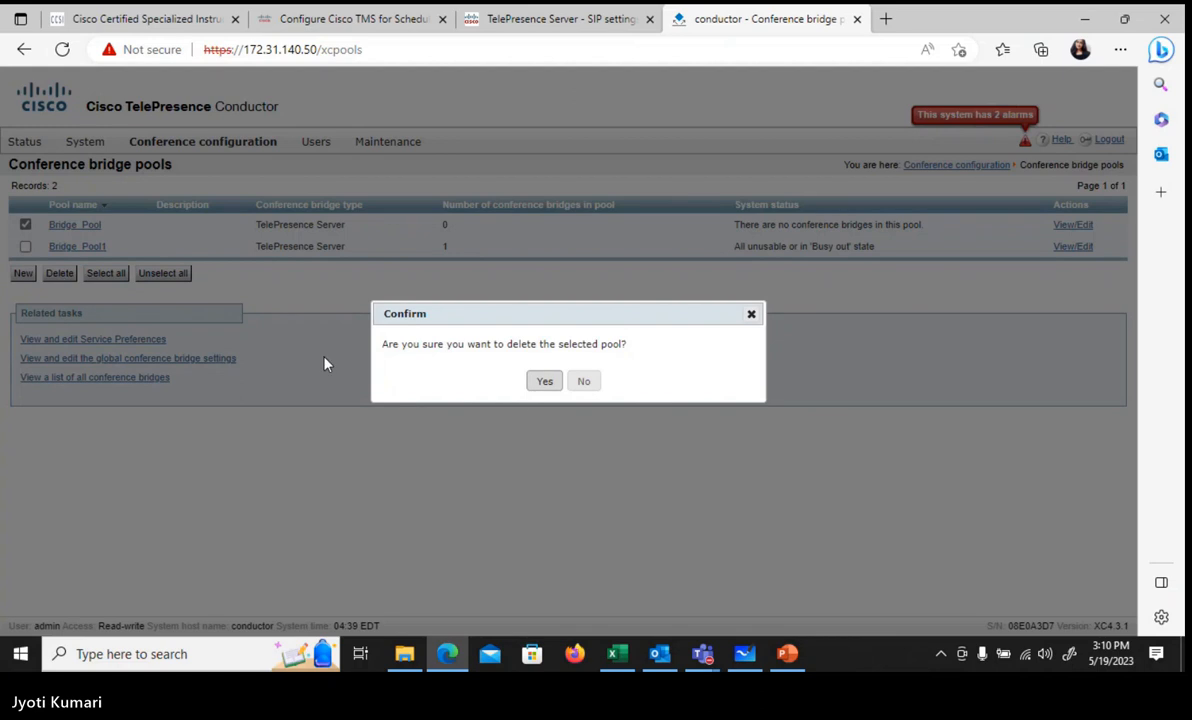
{"action": "left_click", "coordinate": [543, 385]}
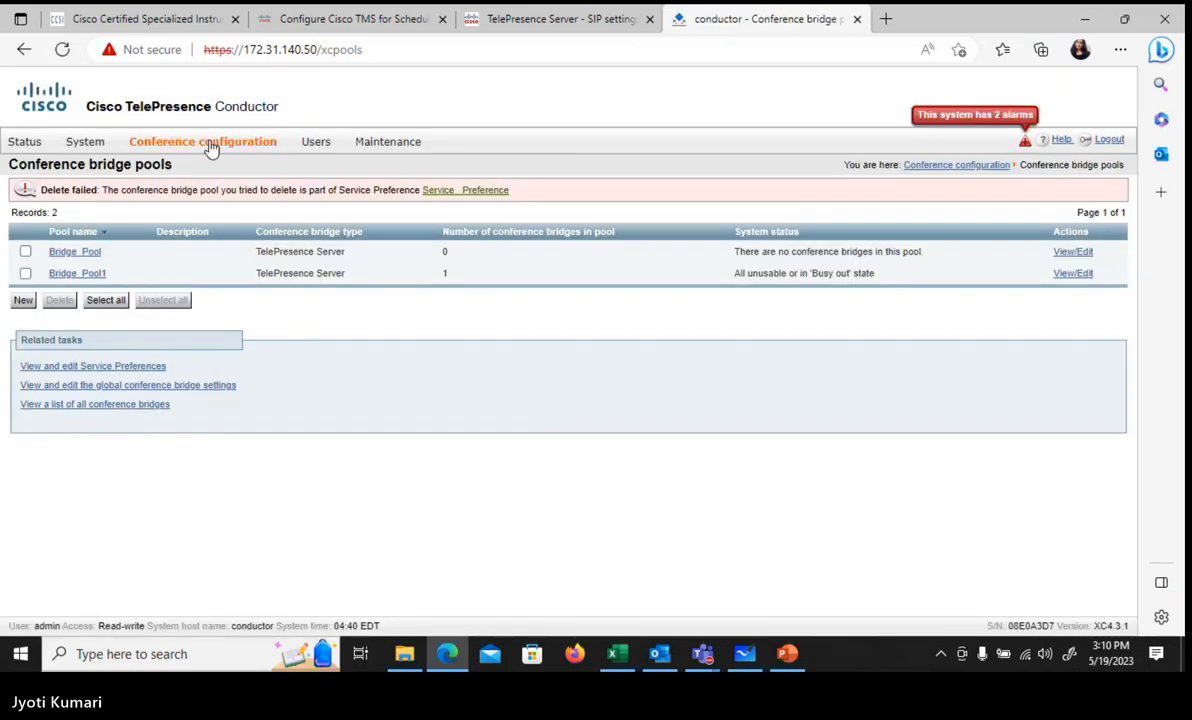
Step: Delete the service preference from the Service Preferences list
{"action": "mouse_move", "coordinate": [213, 144]}
{"action": "left_click", "coordinate": [220, 236]}
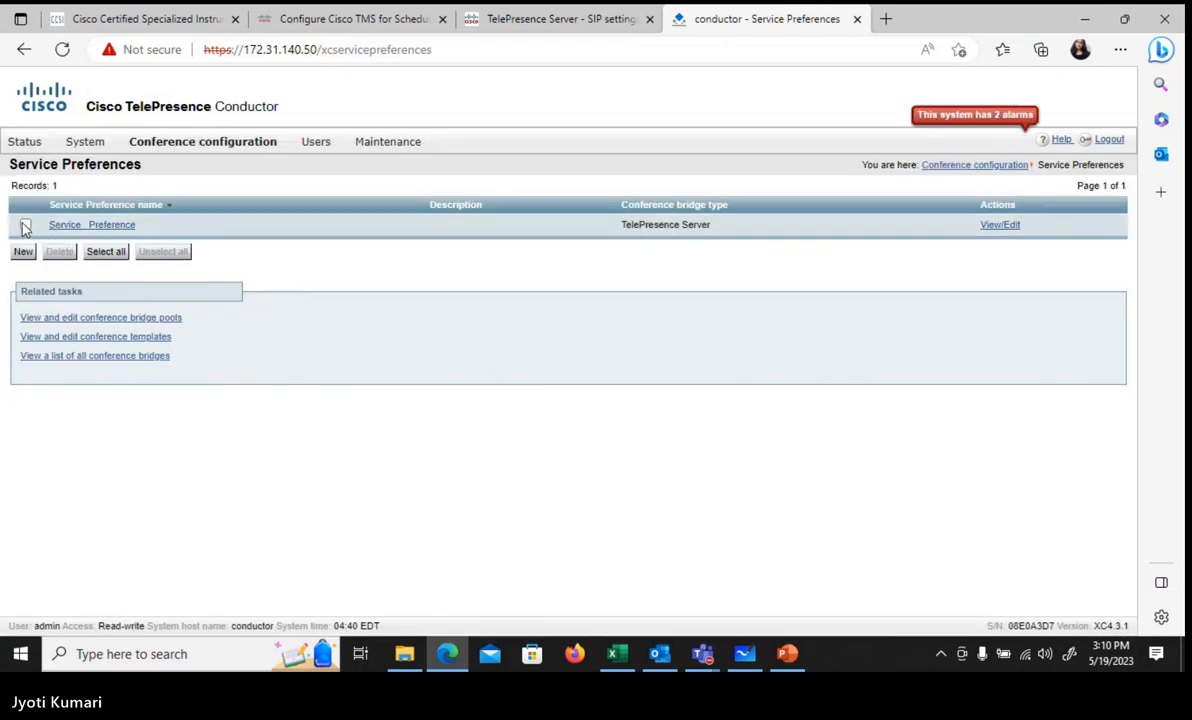
{"action": "left_click", "coordinate": [25, 226]}
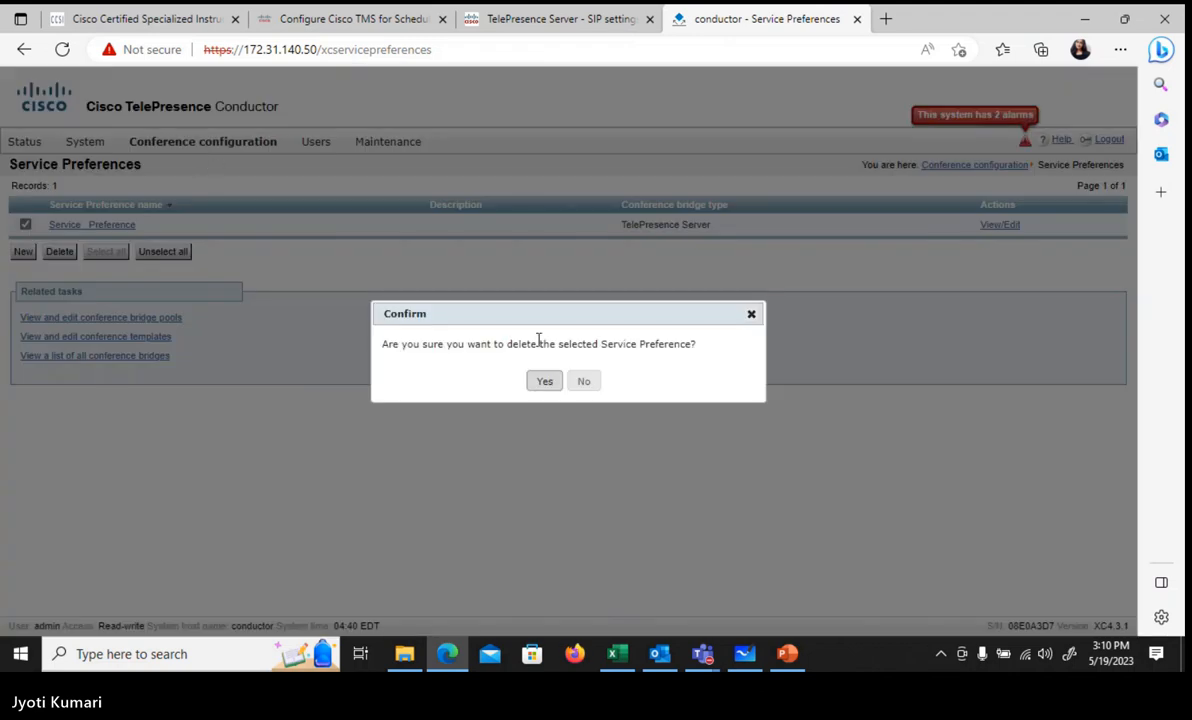
{"action": "left_click", "coordinate": [544, 381]}
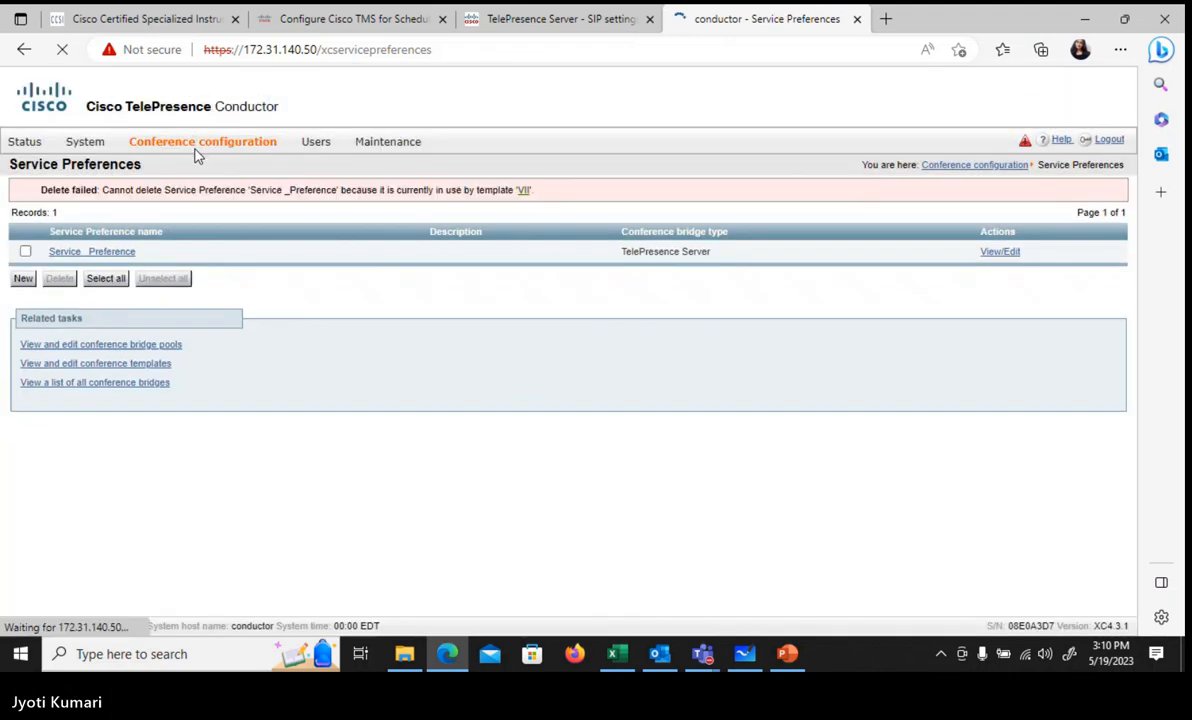
Step: Delete the Test and VII conference templates
{"action": "mouse_move", "coordinate": [197, 155]}
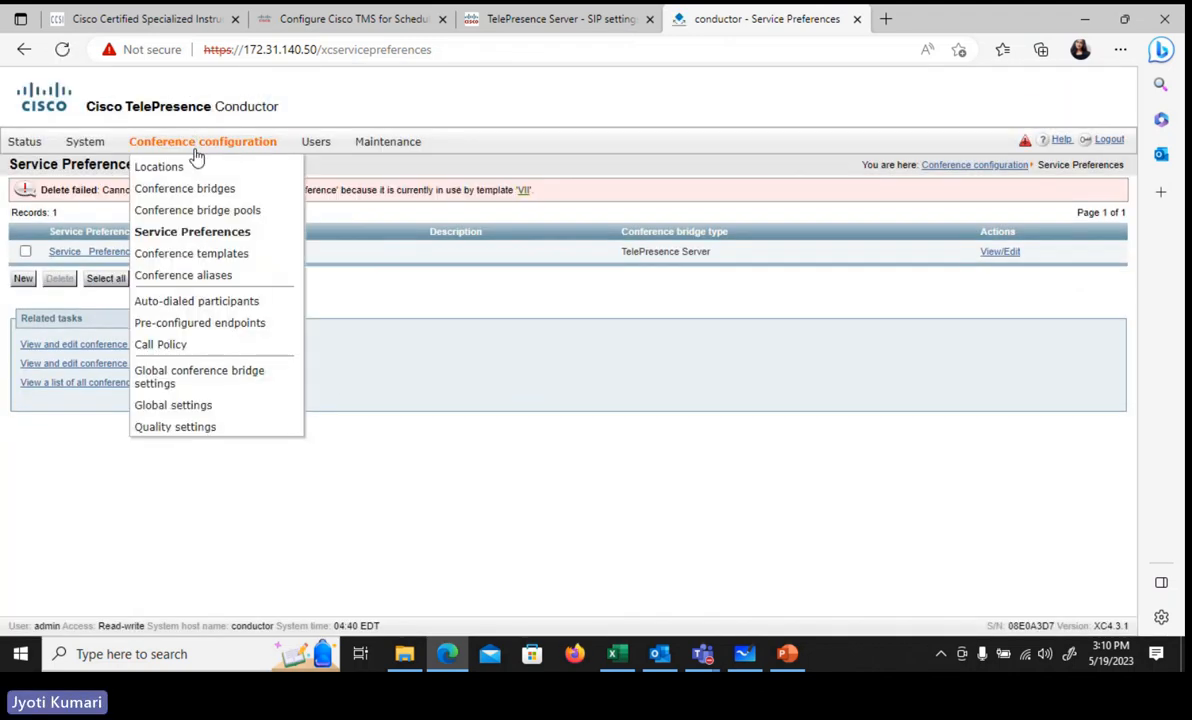
{"action": "left_click", "coordinate": [191, 256]}
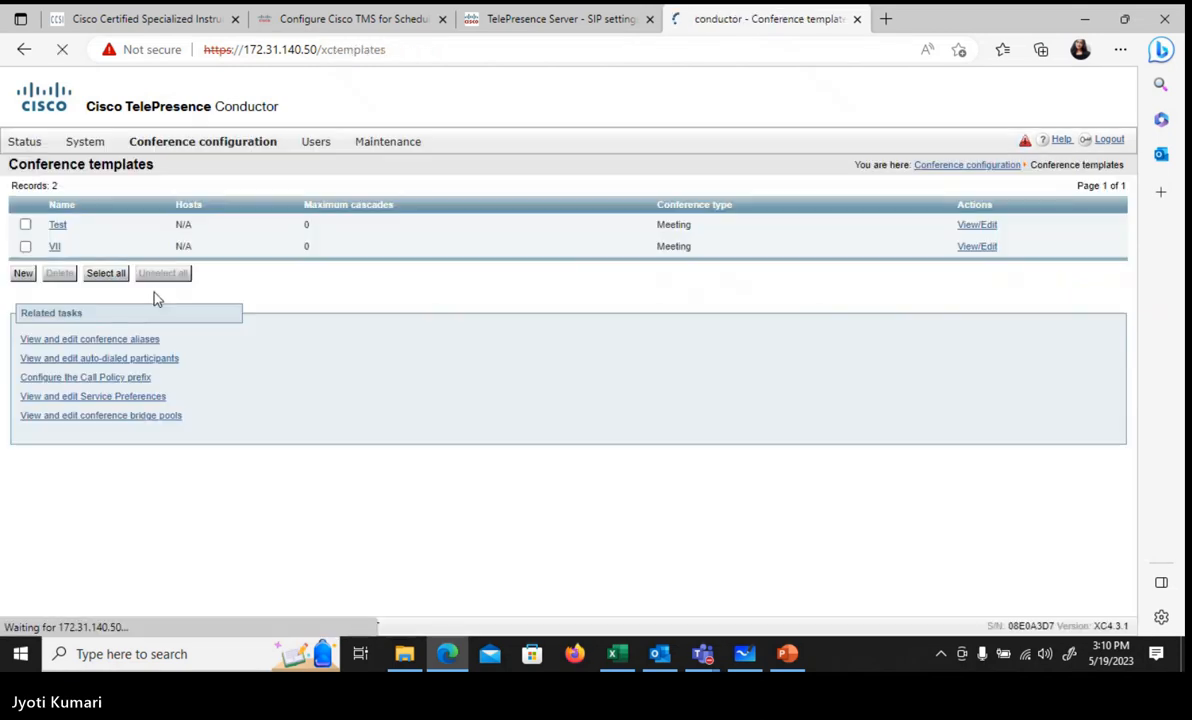
{"action": "left_click", "coordinate": [25, 225]}
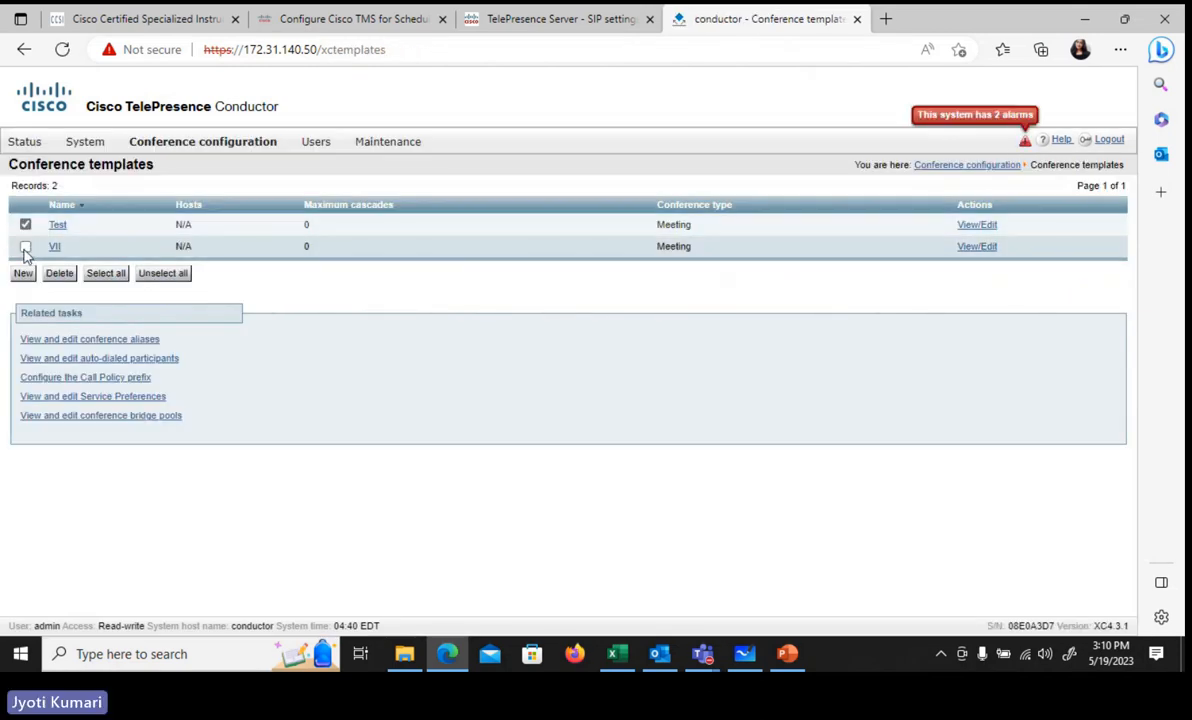
{"action": "left_click", "coordinate": [25, 247]}
{"action": "left_click", "coordinate": [58, 276]}
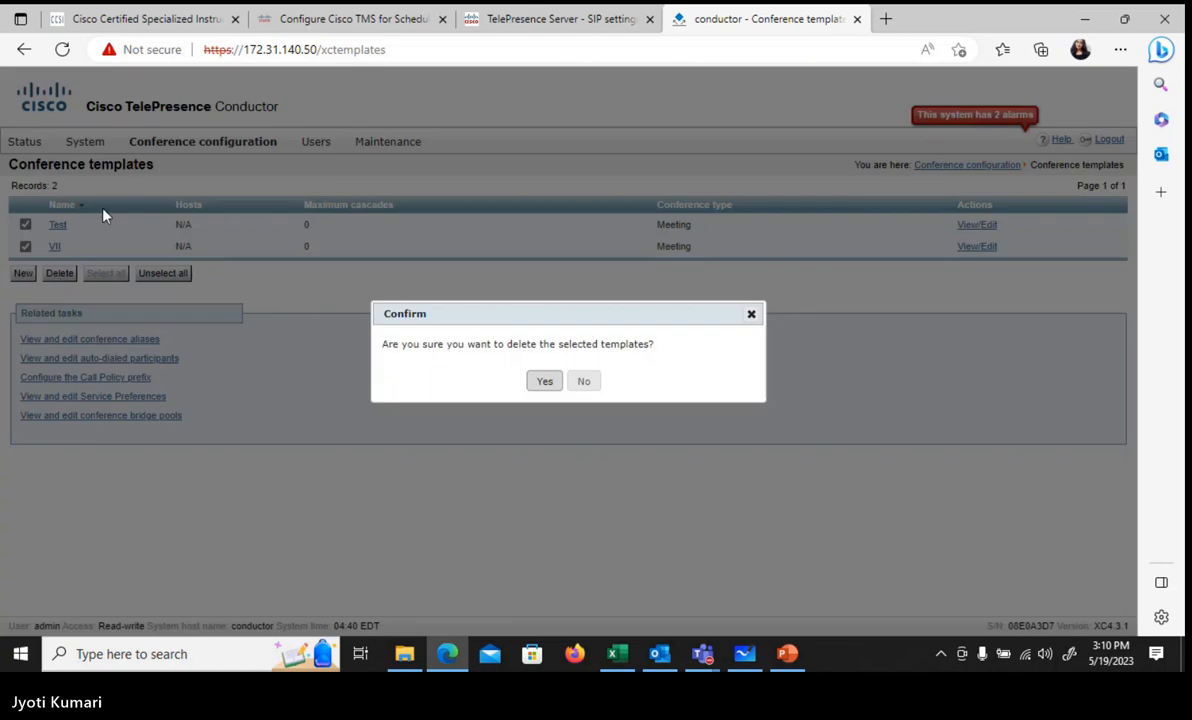
{"action": "left_click", "coordinate": [542, 383]}
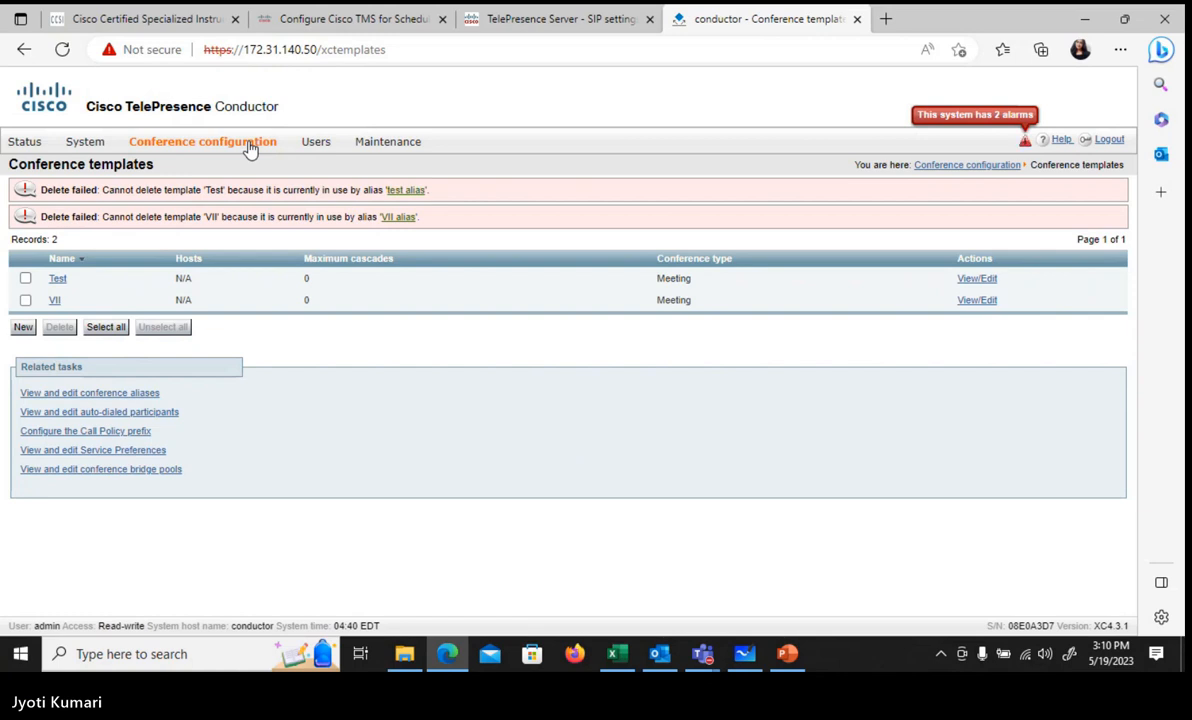
Step: Delete the test and VII conference aliases
{"action": "mouse_move", "coordinate": [238, 148]}
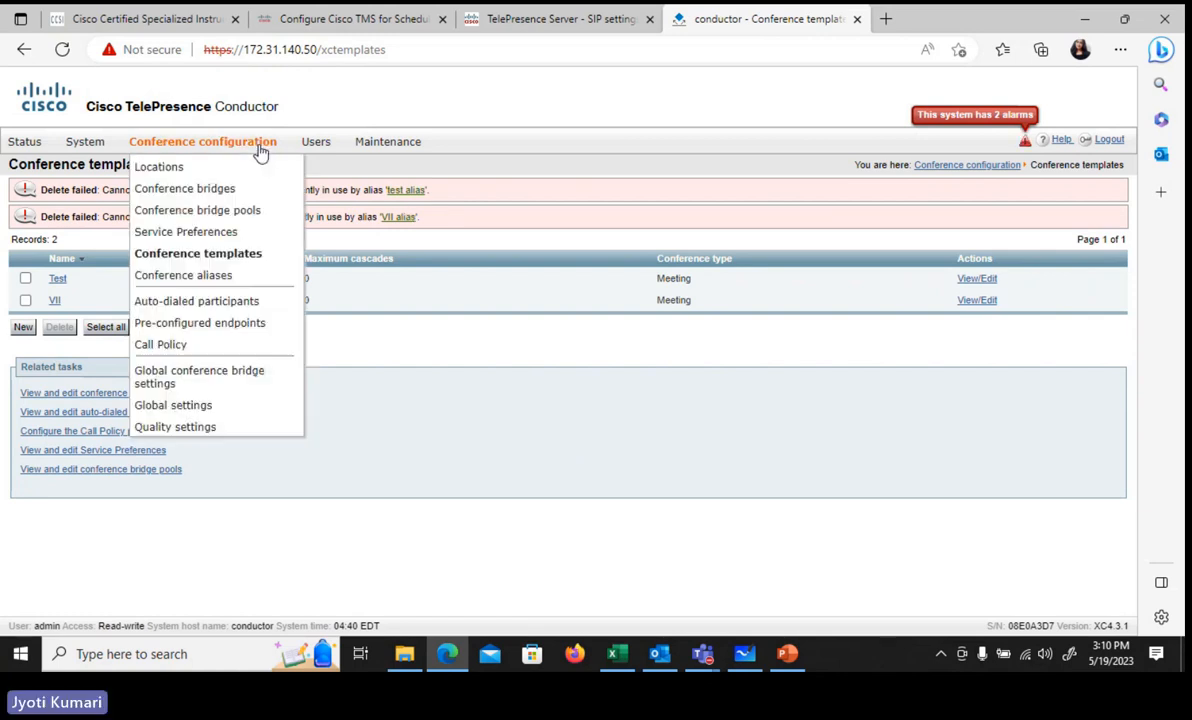
{"action": "left_click", "coordinate": [236, 275]}
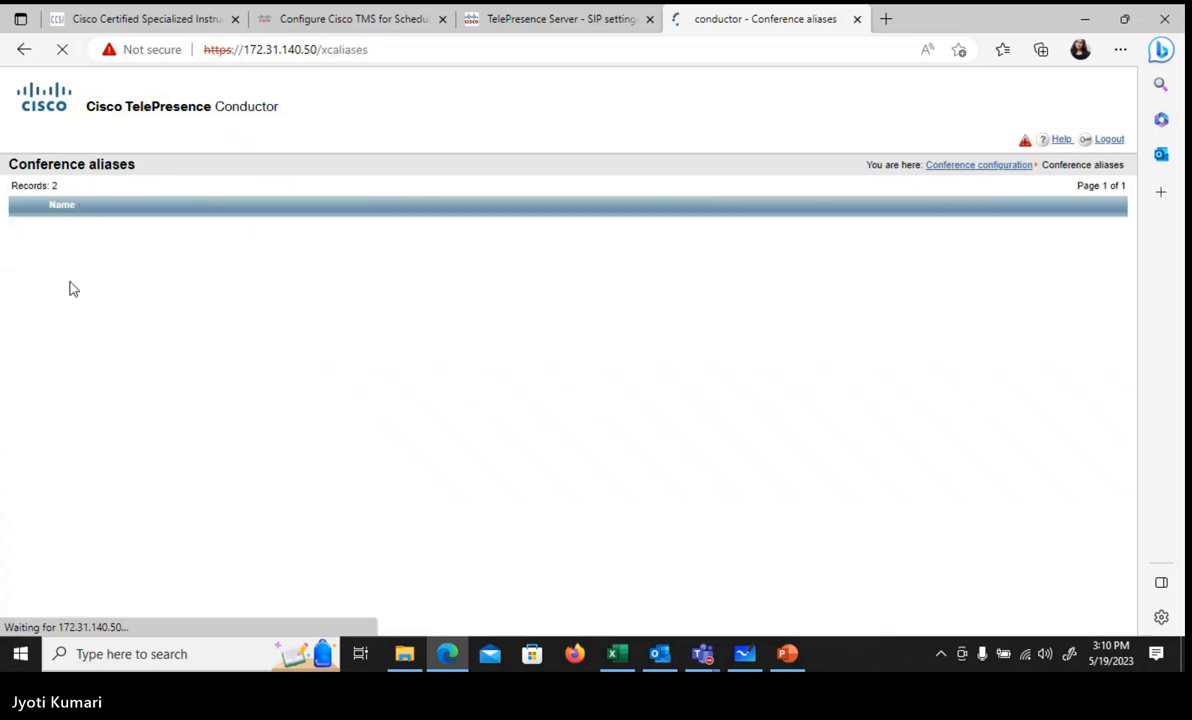
{"action": "left_click", "coordinate": [25, 224]}
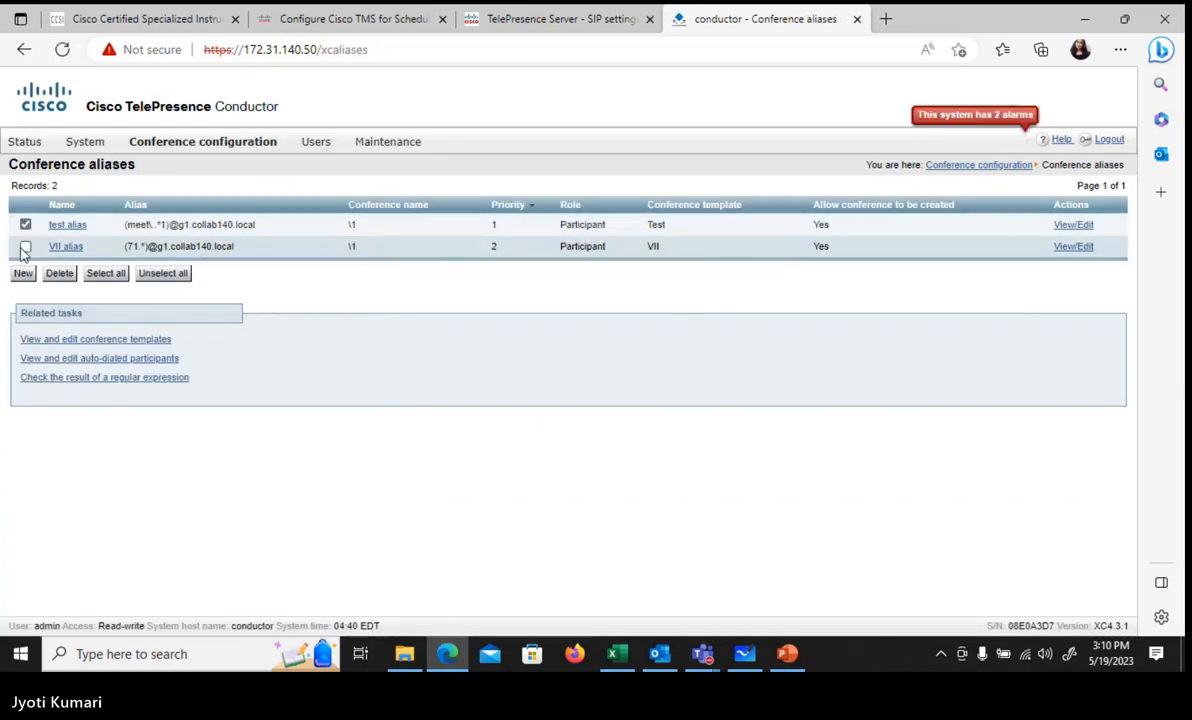
{"action": "left_click", "coordinate": [25, 247]}
{"action": "left_click", "coordinate": [59, 273]}
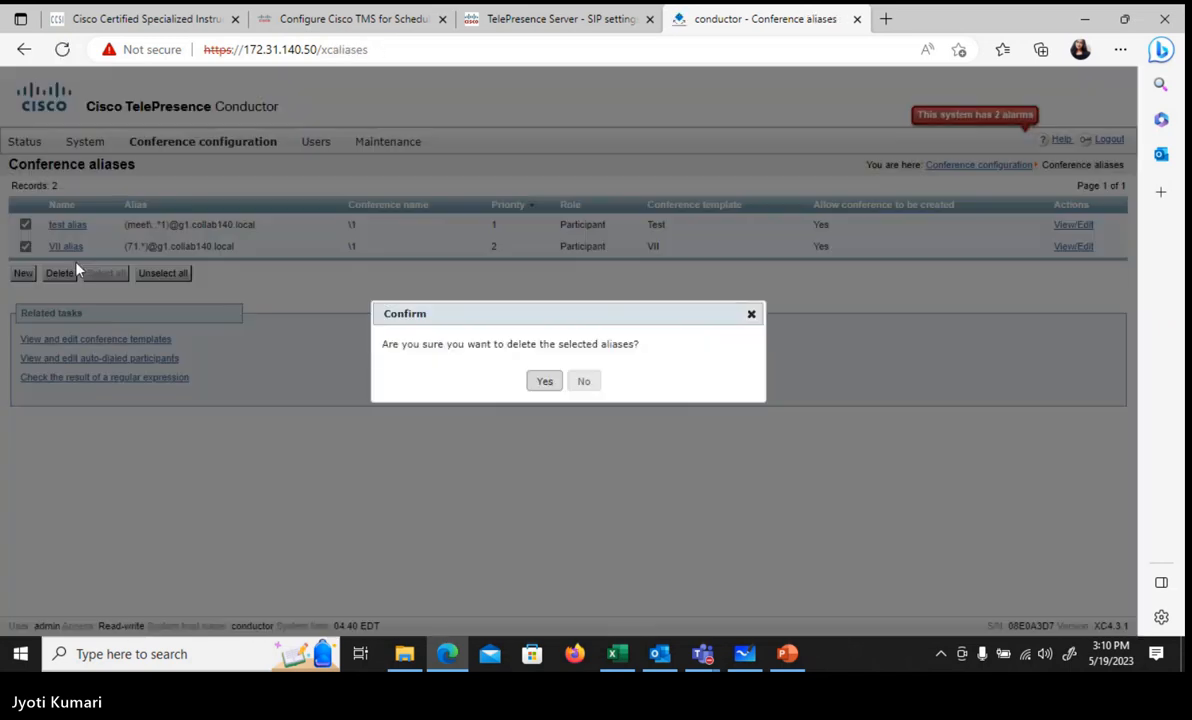
{"action": "left_click", "coordinate": [543, 381]}
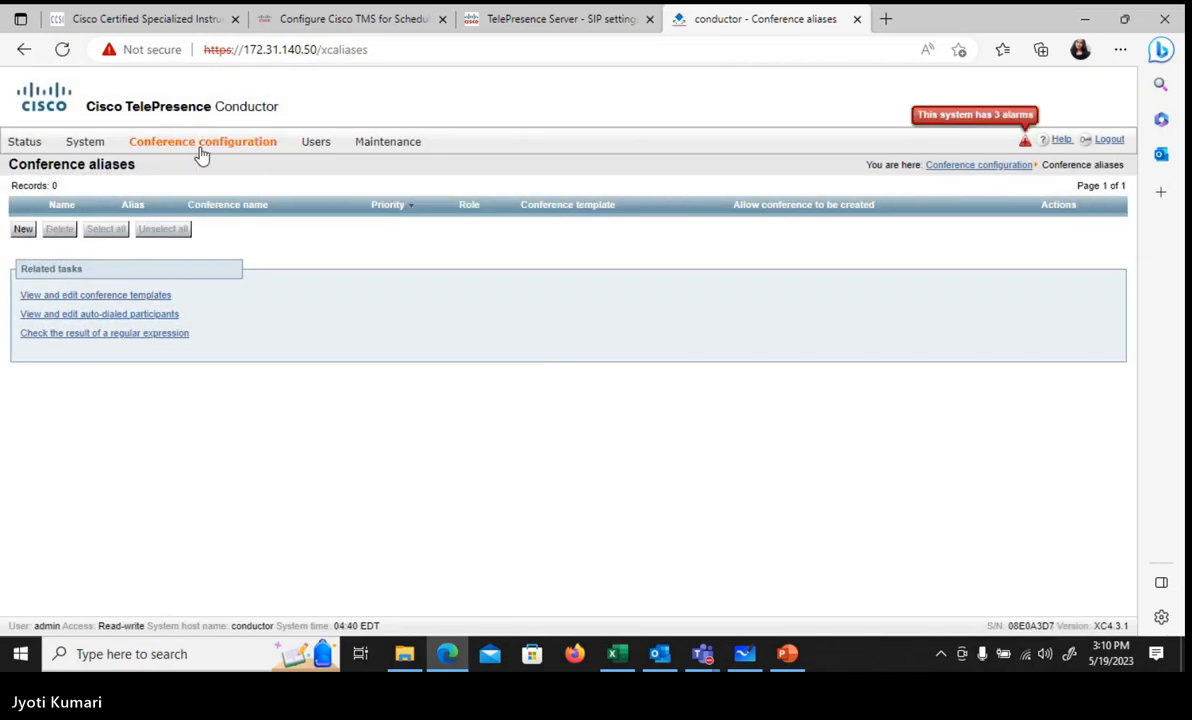
Step: Retry deleting the Test and VII conference templates now that their aliases are gone
{"action": "mouse_move", "coordinate": [200, 150]}
{"action": "left_click", "coordinate": [204, 261]}
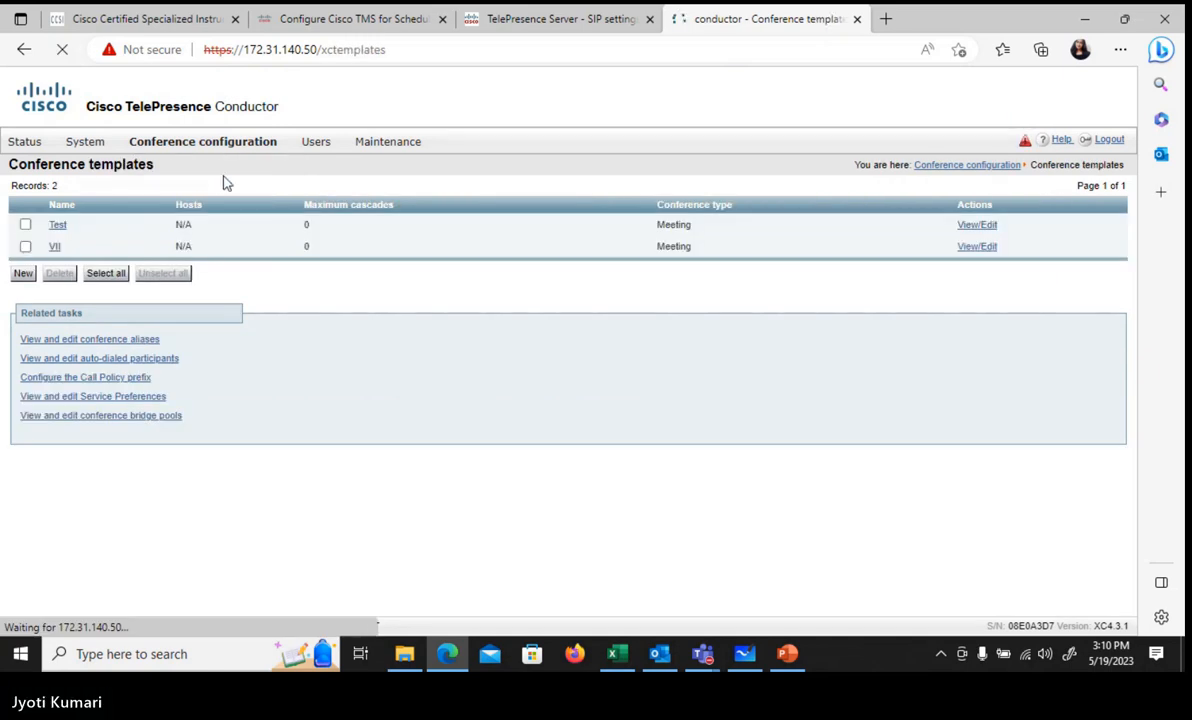
{"action": "left_click", "coordinate": [26, 226]}
{"action": "left_click", "coordinate": [26, 246]}
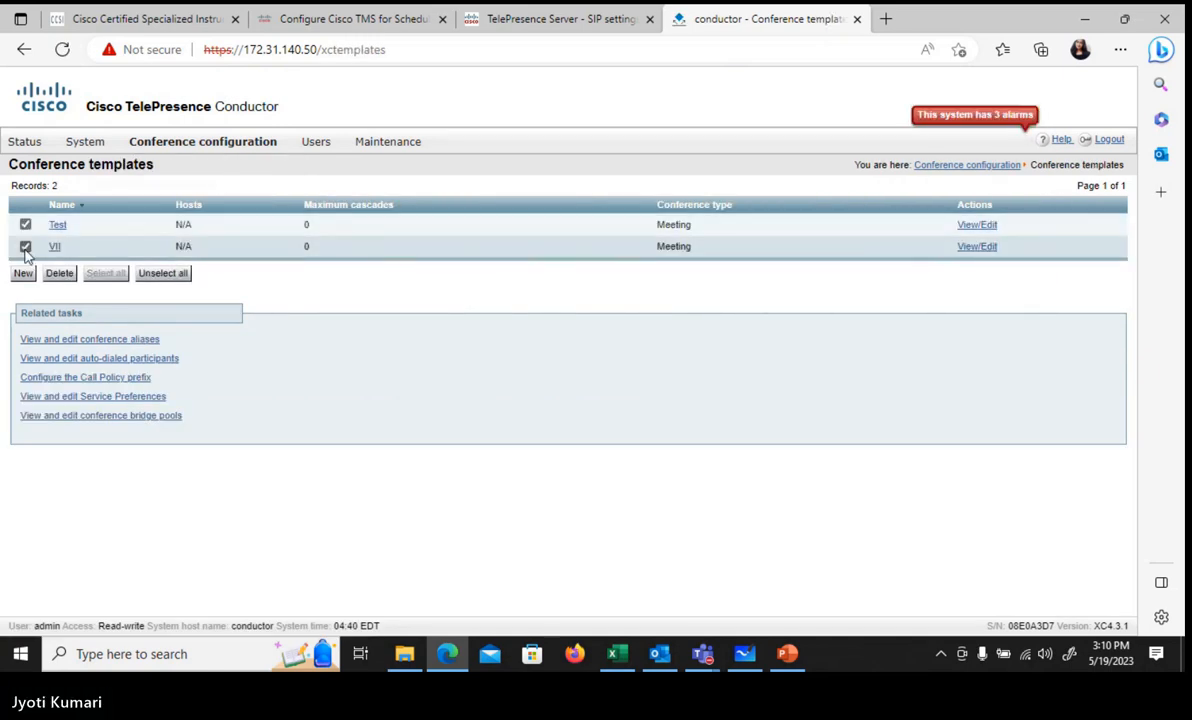
{"action": "left_click", "coordinate": [57, 282]}
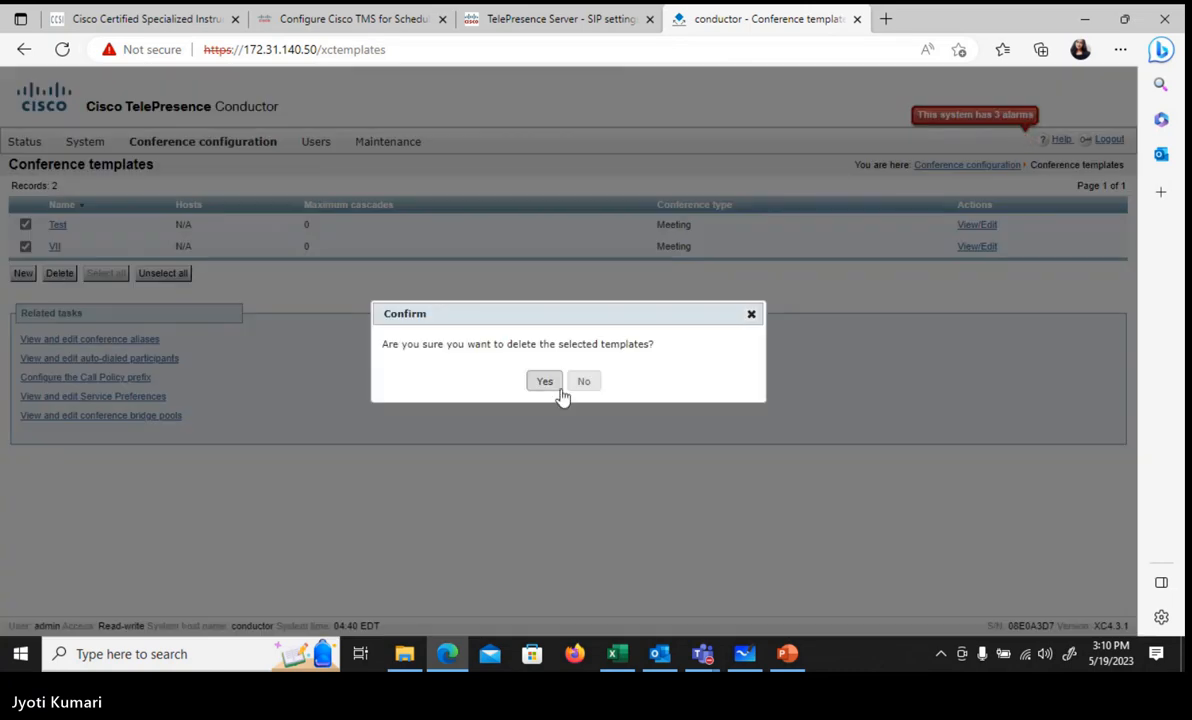
{"action": "left_click", "coordinate": [549, 387]}
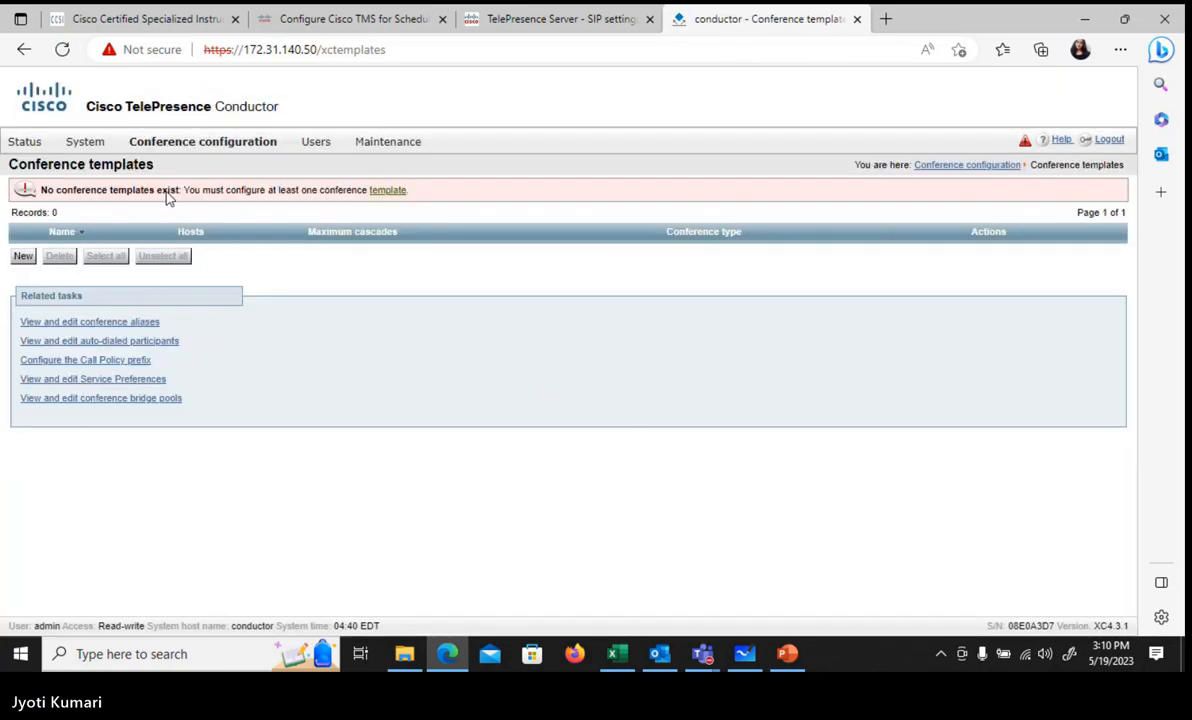
Step: Try deleting Bridge_Pool again; it fails because Service_Preference still uses it
{"action": "mouse_move", "coordinate": [186, 146]}
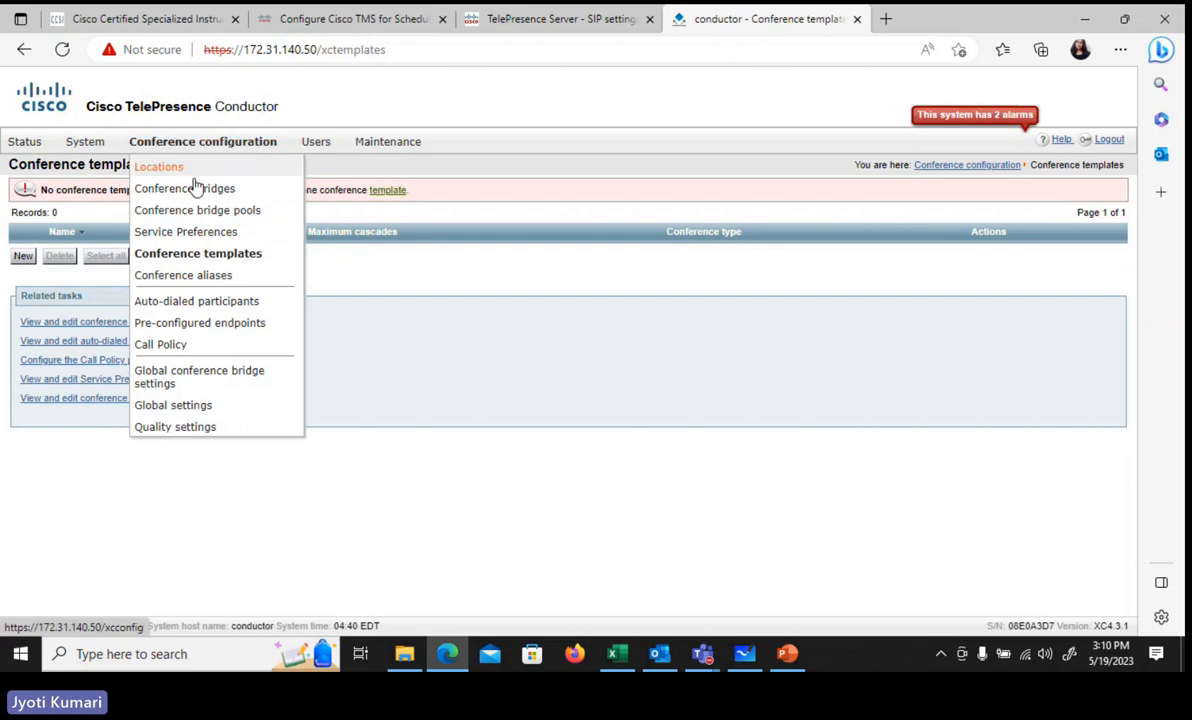
{"action": "left_click", "coordinate": [213, 212]}
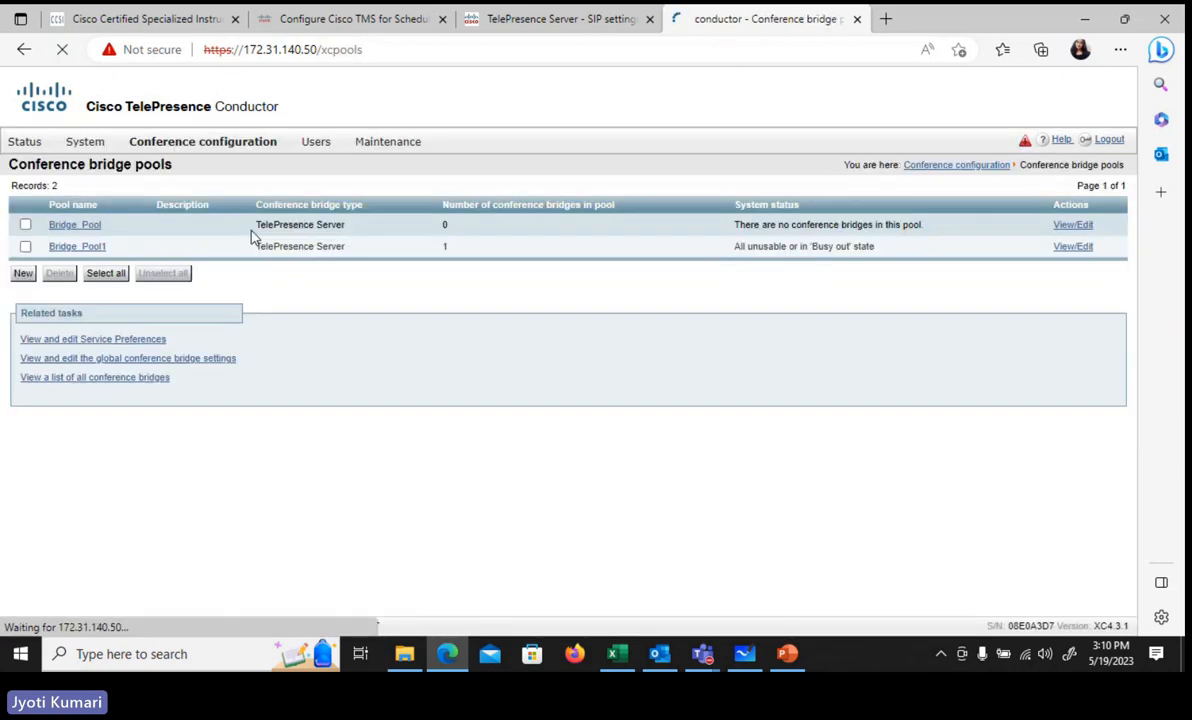
{"action": "left_click", "coordinate": [26, 225]}
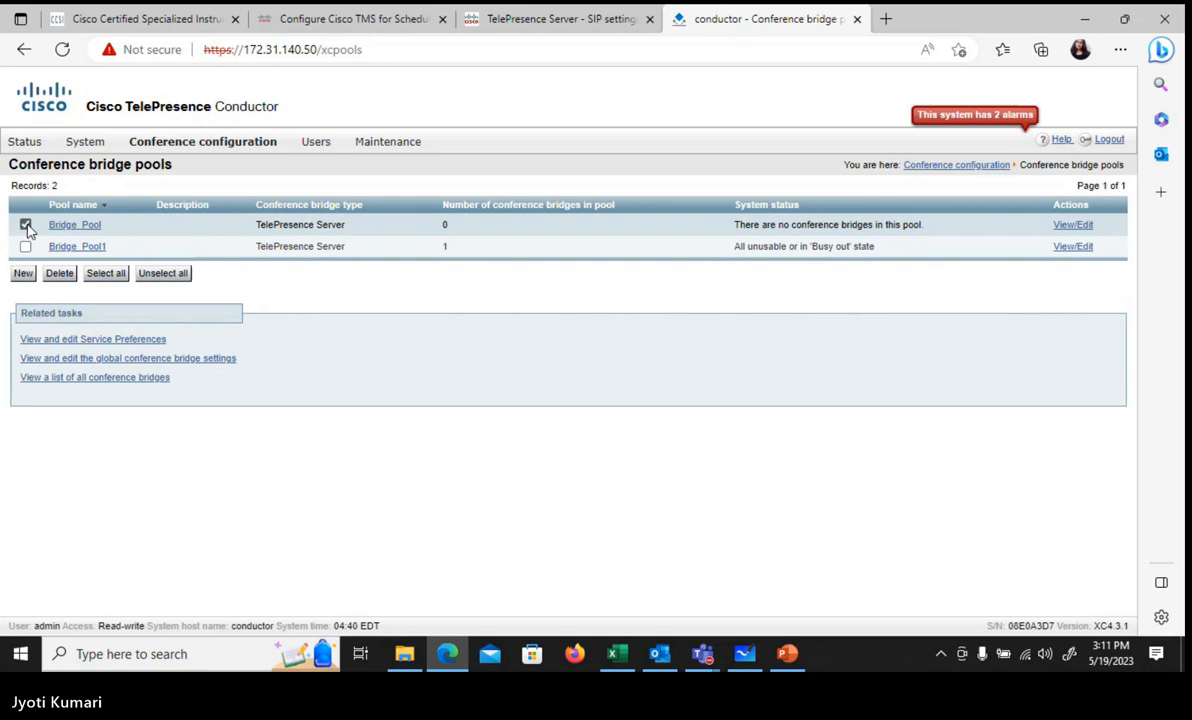
{"action": "left_click", "coordinate": [62, 274]}
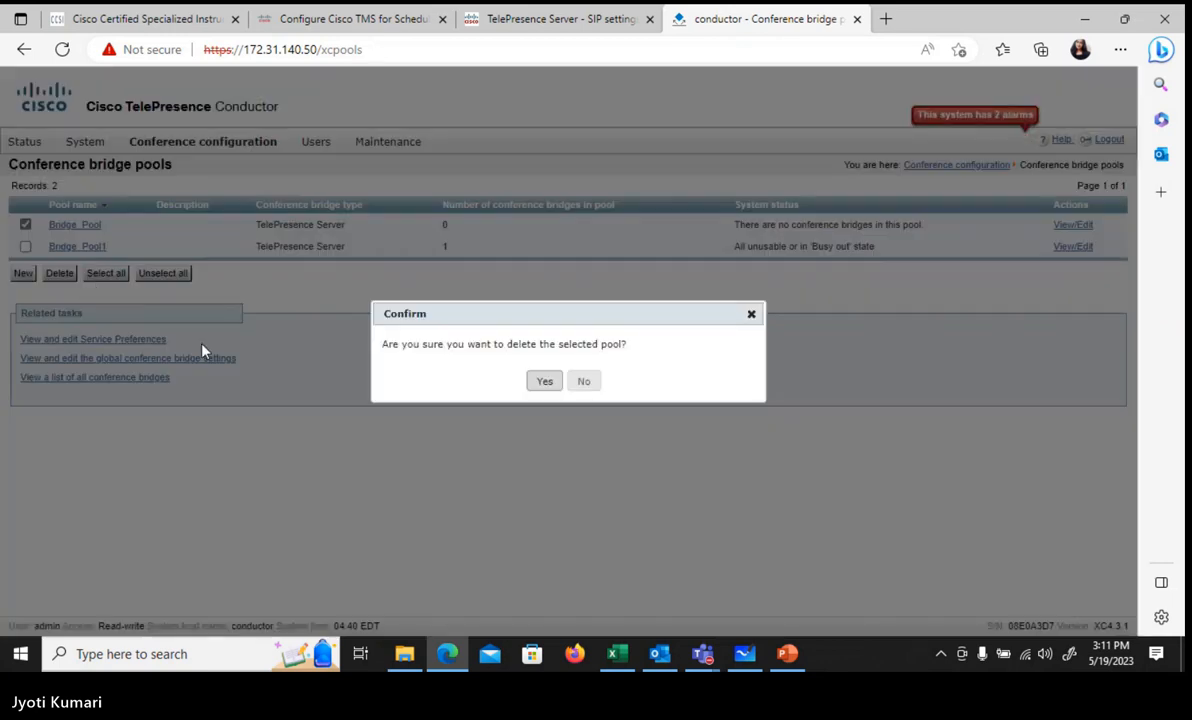
{"action": "left_click", "coordinate": [543, 386]}
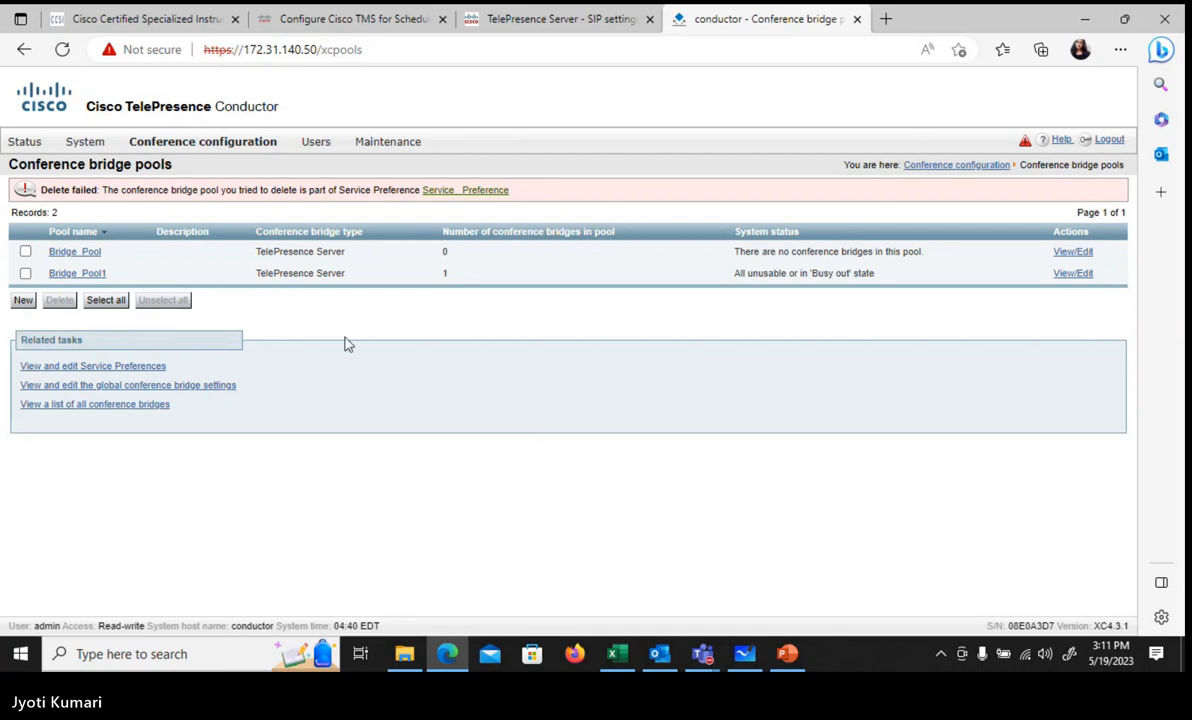
Step: Re-enable the Telepresence server 1 conference bridge
{"action": "mouse_move", "coordinate": [248, 146]}
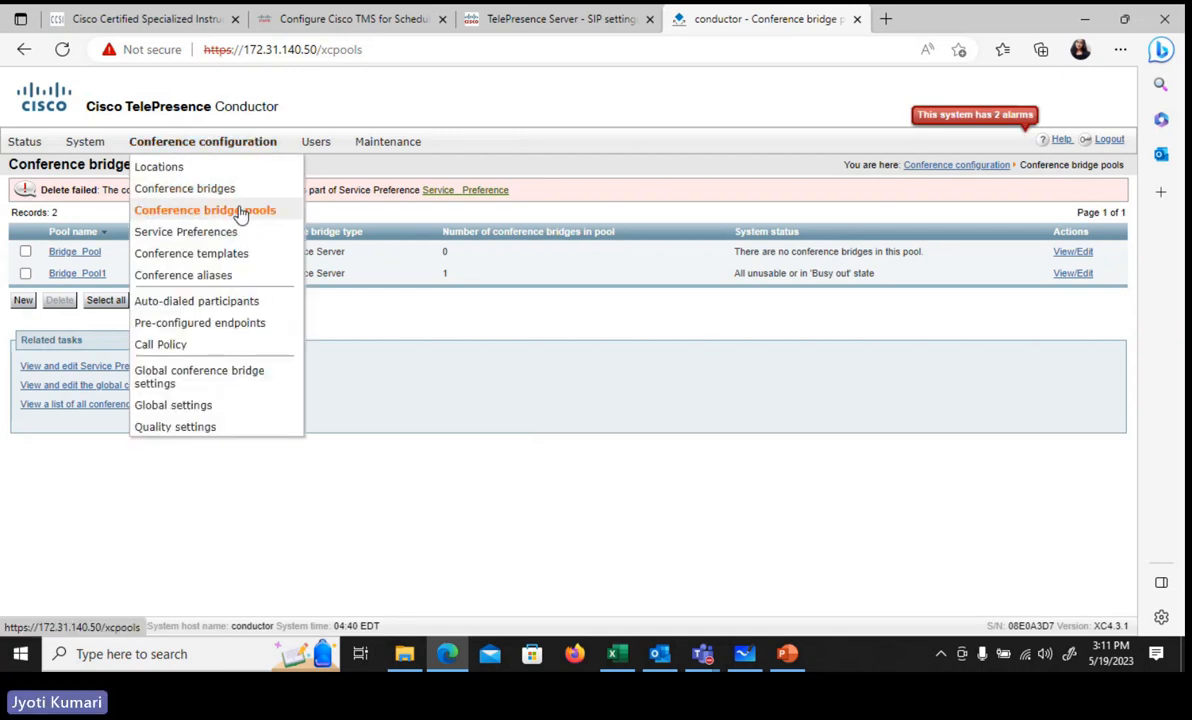
{"action": "left_click", "coordinate": [234, 192]}
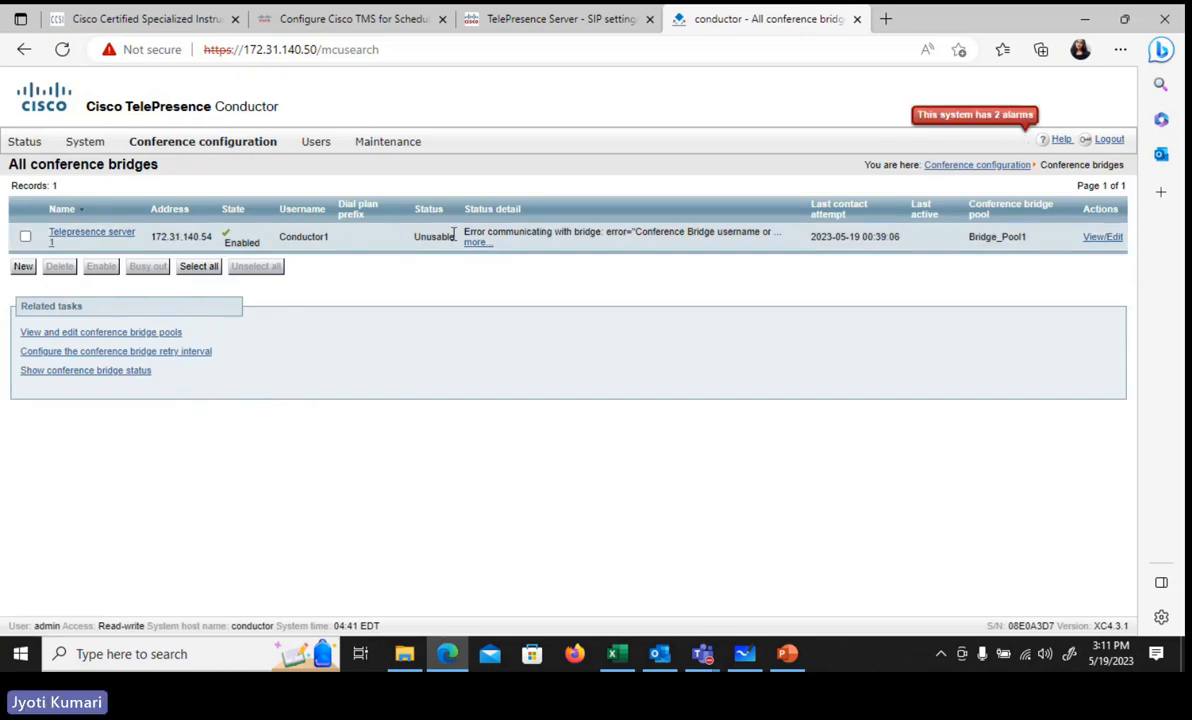
{"action": "left_click", "coordinate": [25, 236]}
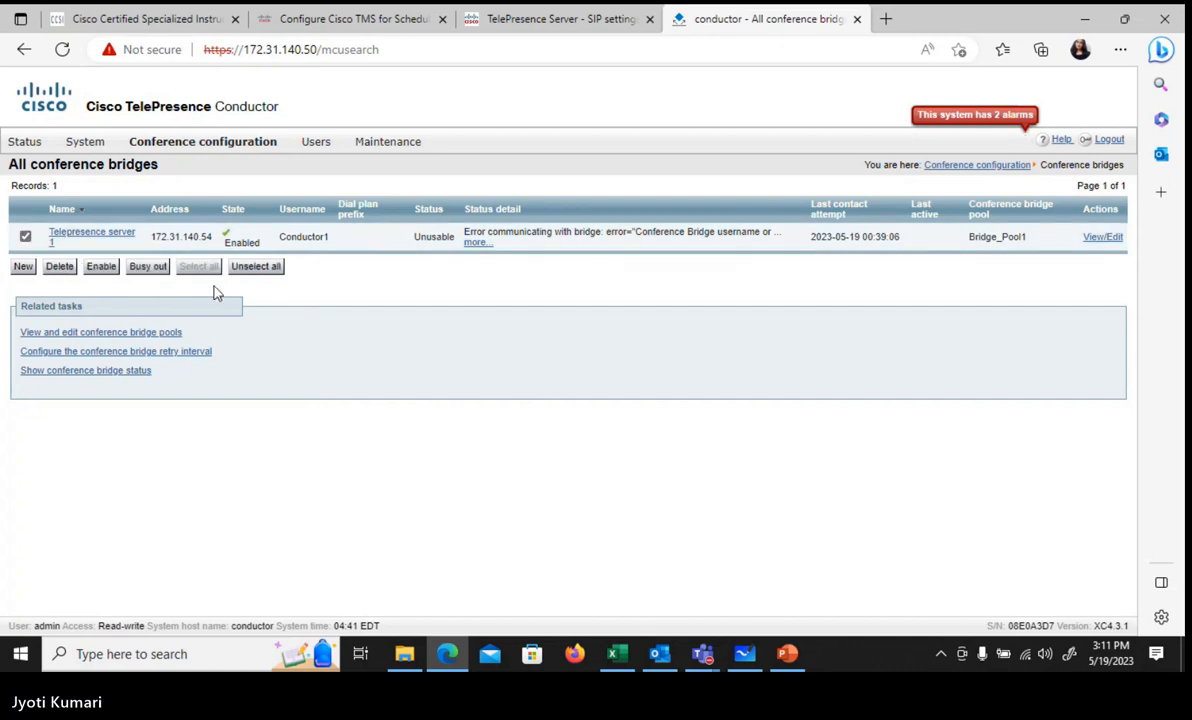
{"action": "left_click", "coordinate": [101, 268]}
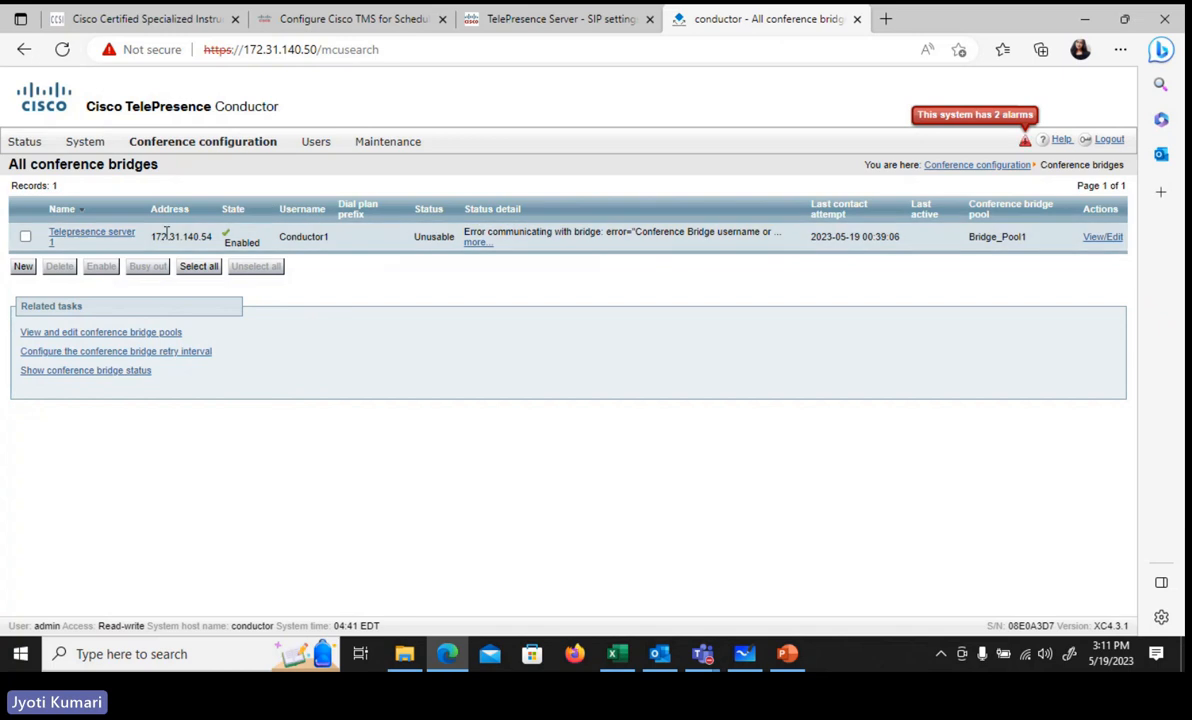
Step: Reload the conference bridges list, then go to the conference bridge pools list
{"action": "mouse_move", "coordinate": [178, 152]}
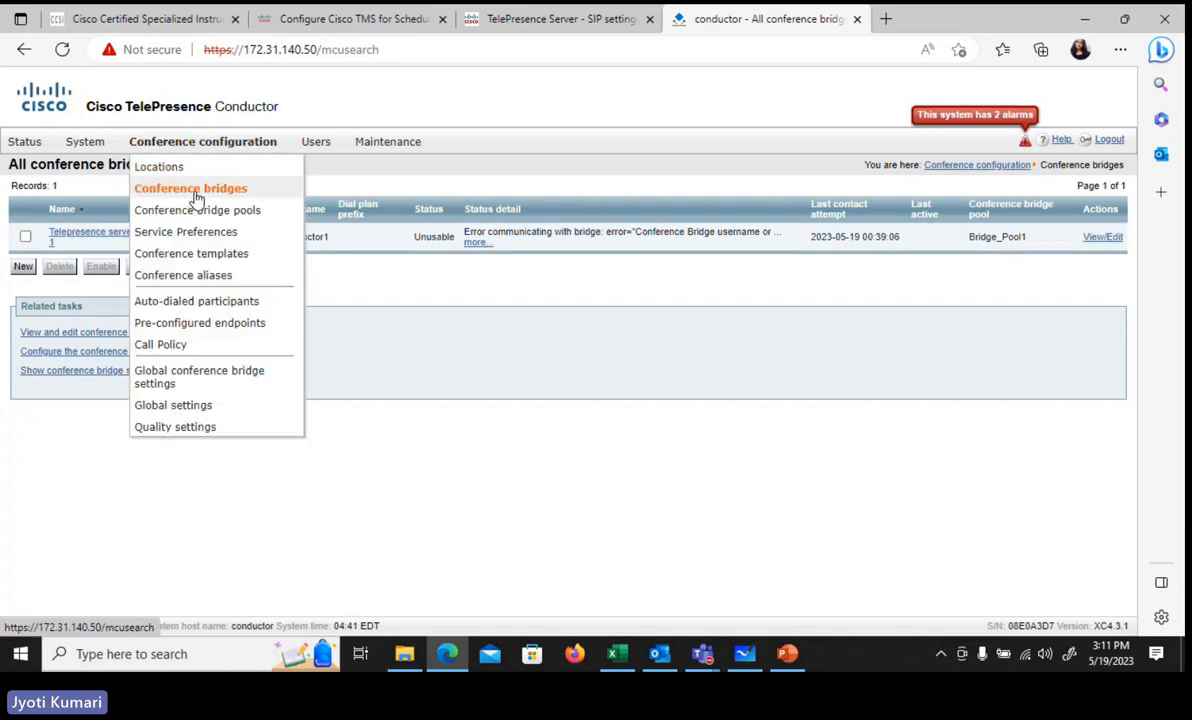
{"action": "left_click", "coordinate": [190, 189]}
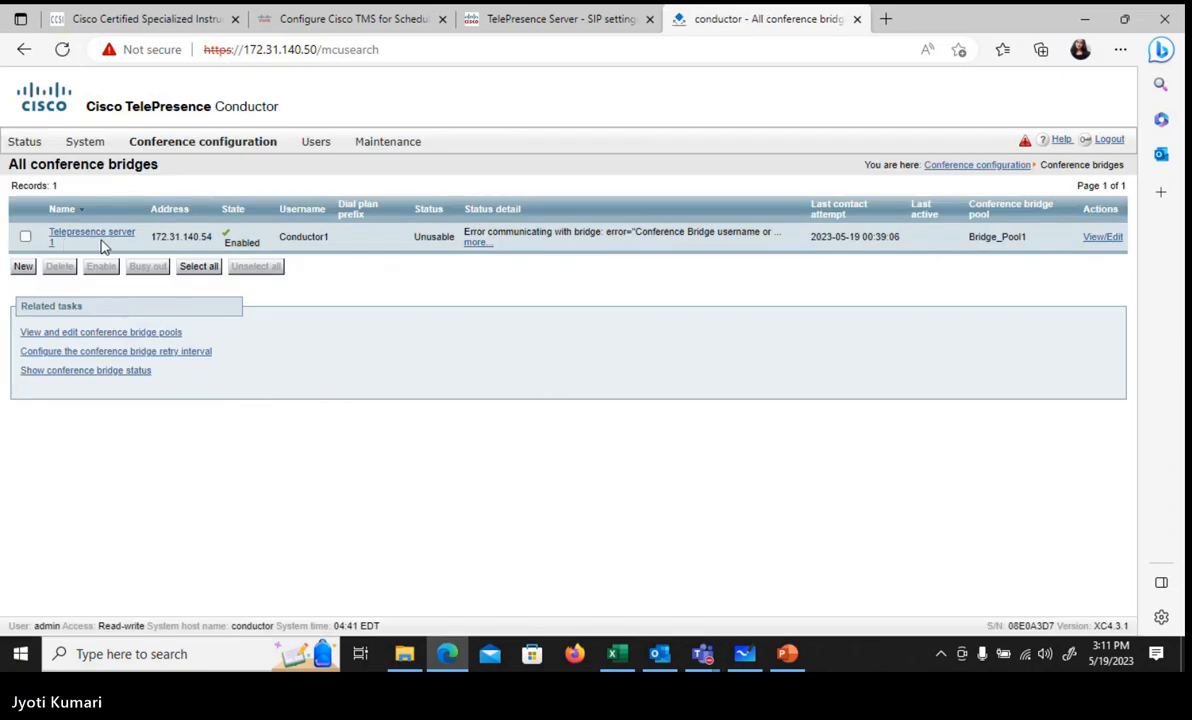
{"action": "mouse_move", "coordinate": [210, 151]}
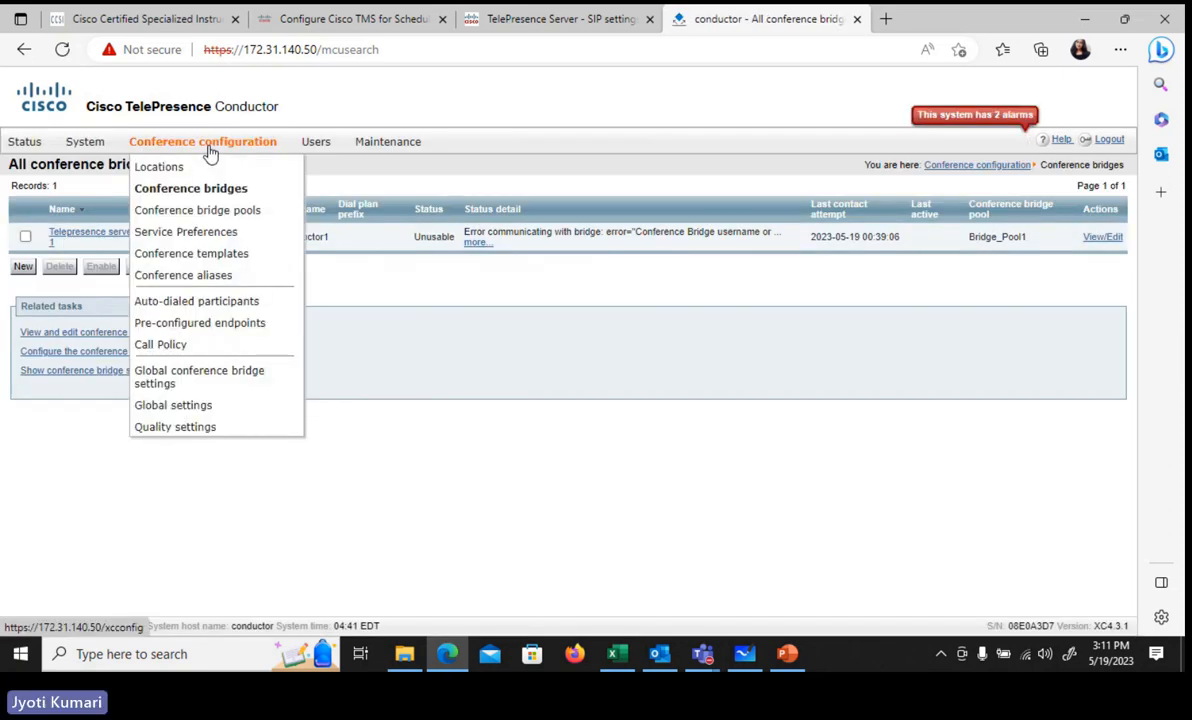
{"action": "left_click", "coordinate": [202, 215]}
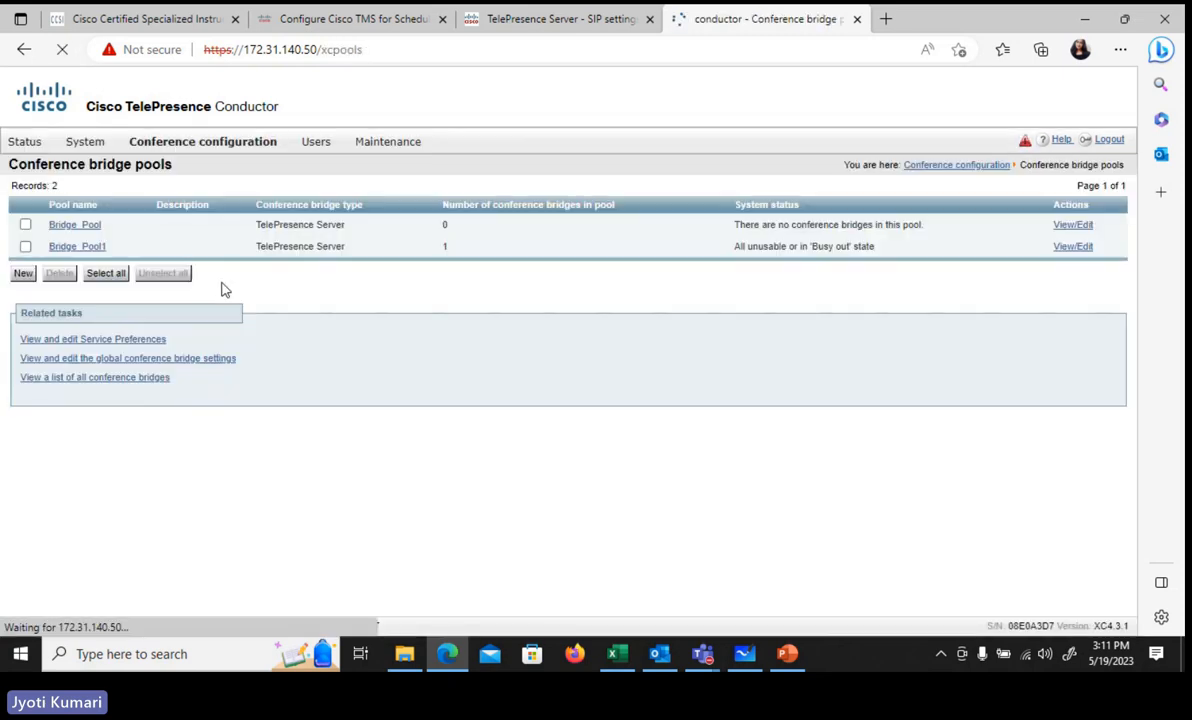
Step: Open Bridge_Pool1, briefly starting and abandoning a new bridge addition
{"action": "left_click", "coordinate": [66, 249]}
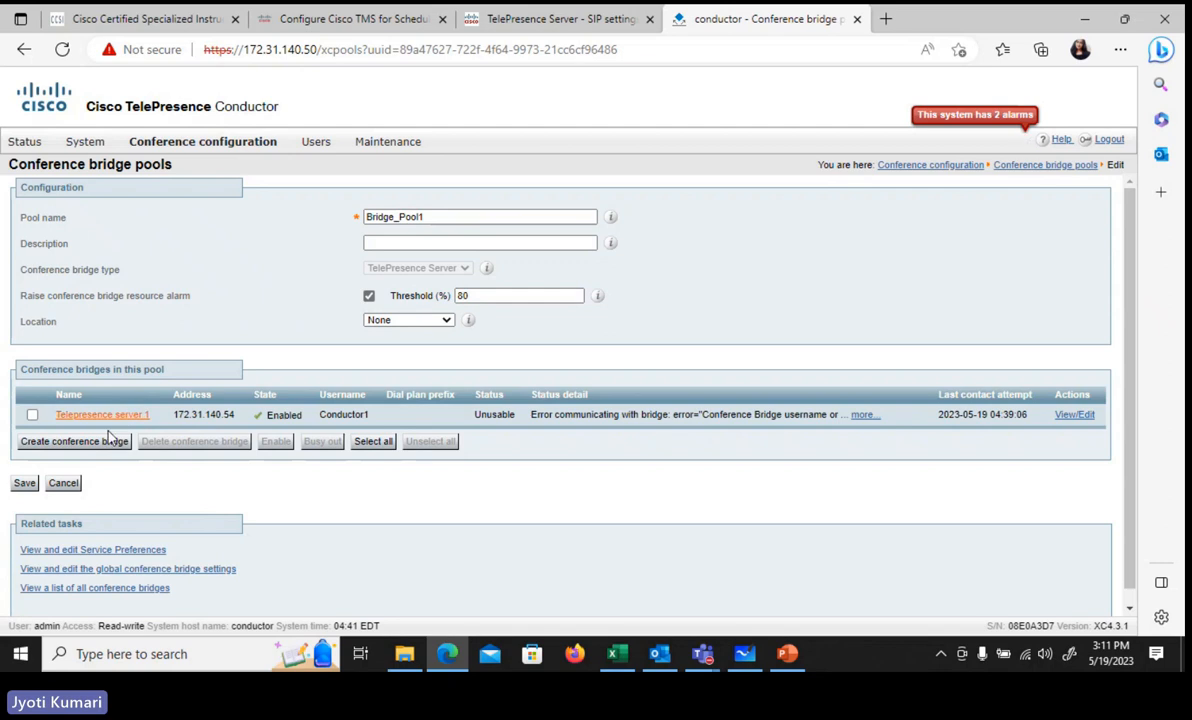
{"action": "left_click", "coordinate": [58, 449]}
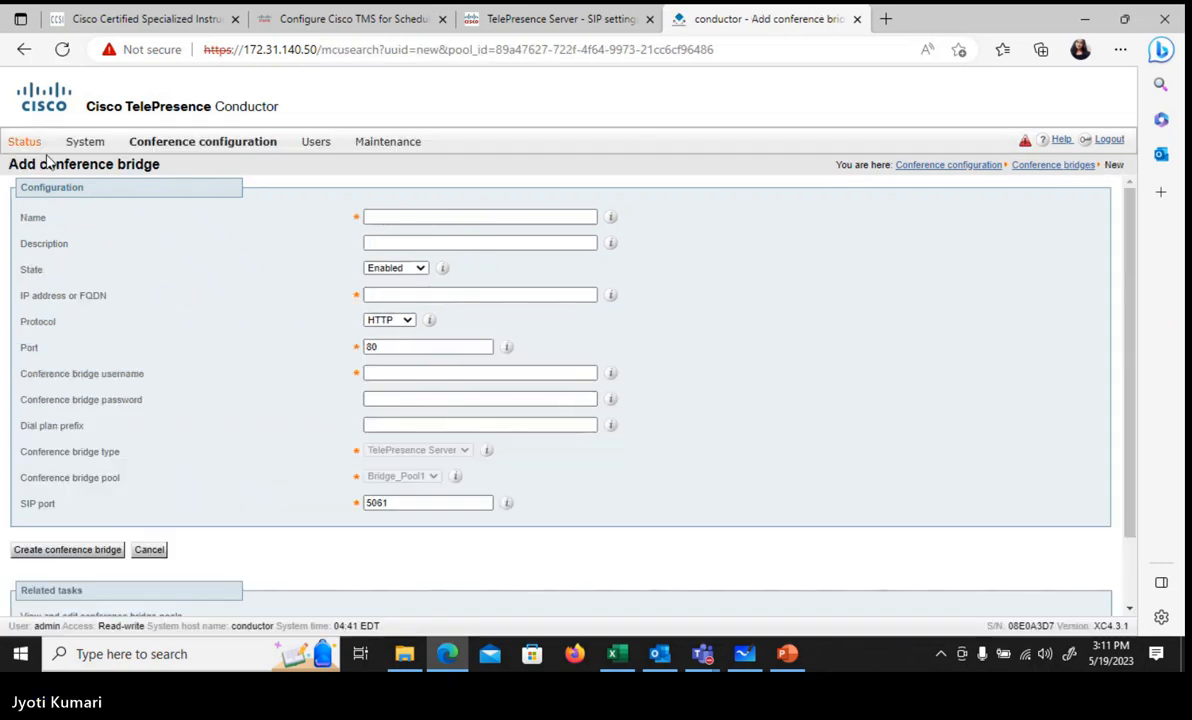
{"action": "left_click", "coordinate": [23, 50]}
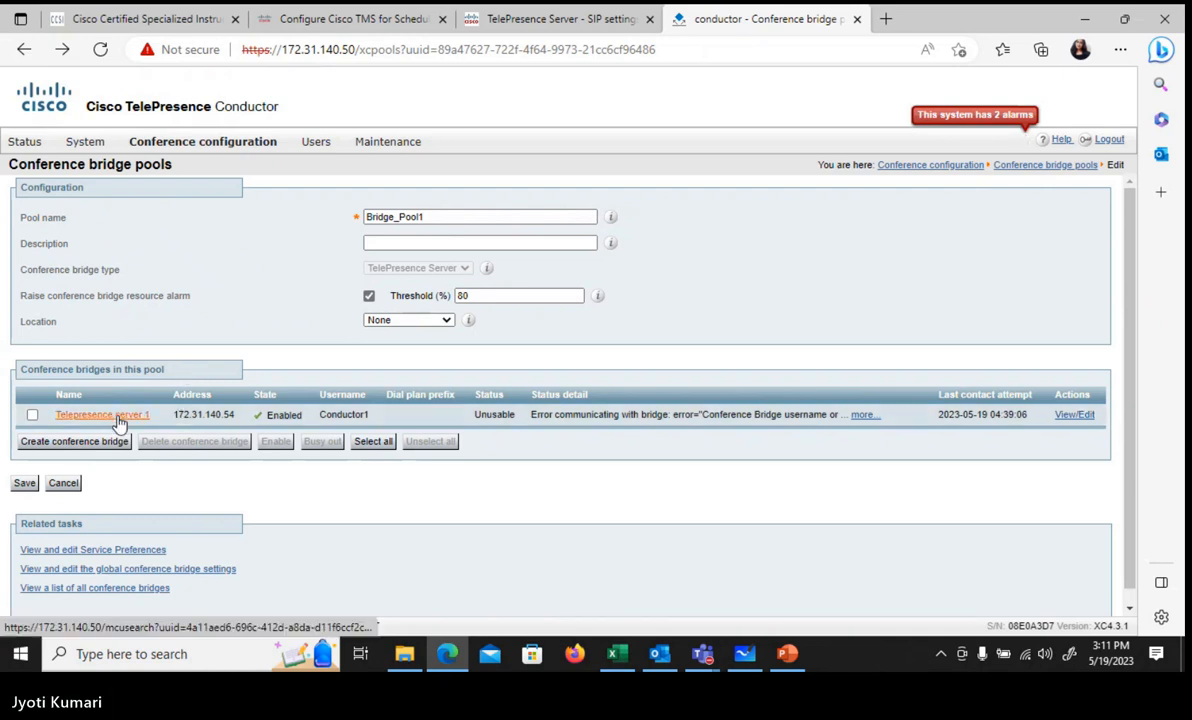
Step: Set Telepresence server 1 to HTTPS on port 443, save, and refresh the pool page
{"action": "left_click", "coordinate": [85, 415]}
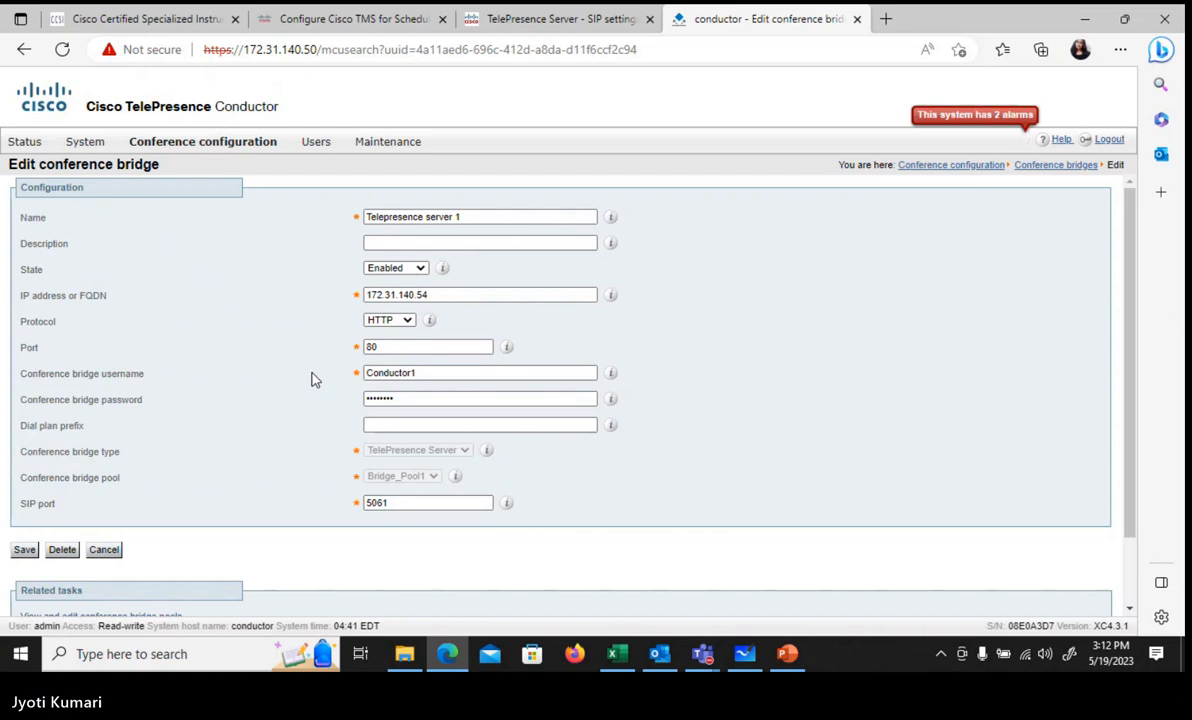
{"action": "left_click", "coordinate": [395, 322]}
{"action": "left_click", "coordinate": [393, 347]}
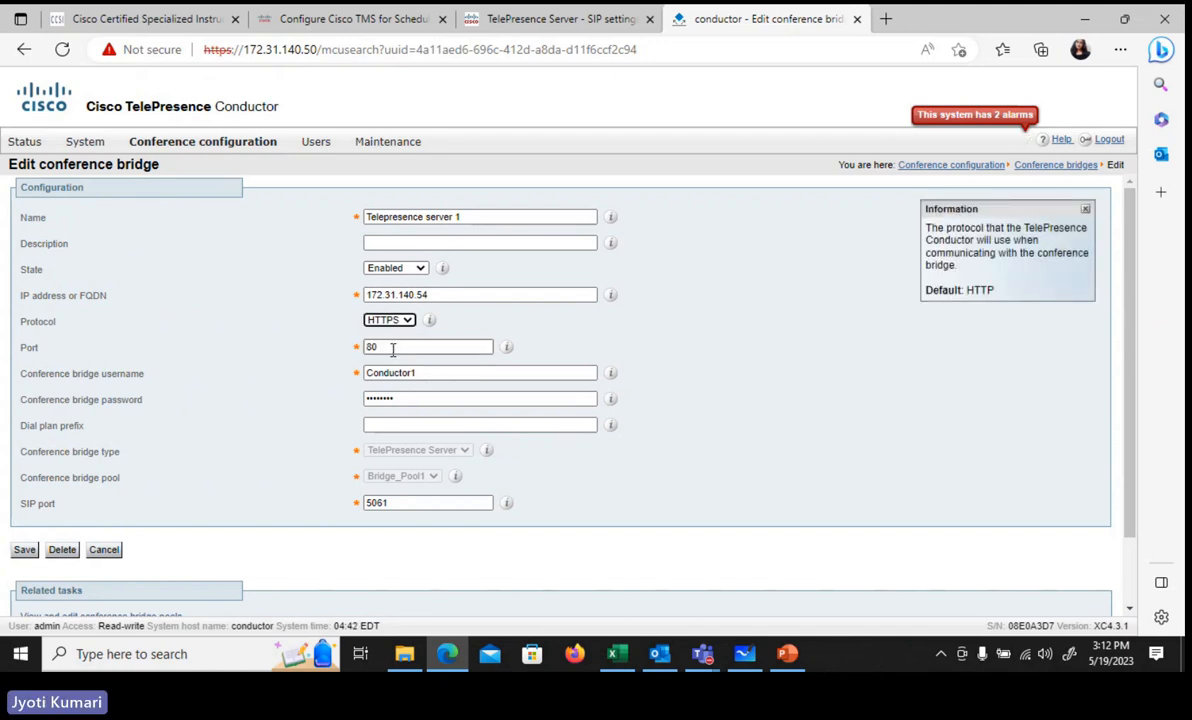
{"action": "double_click", "coordinate": [383, 347]}
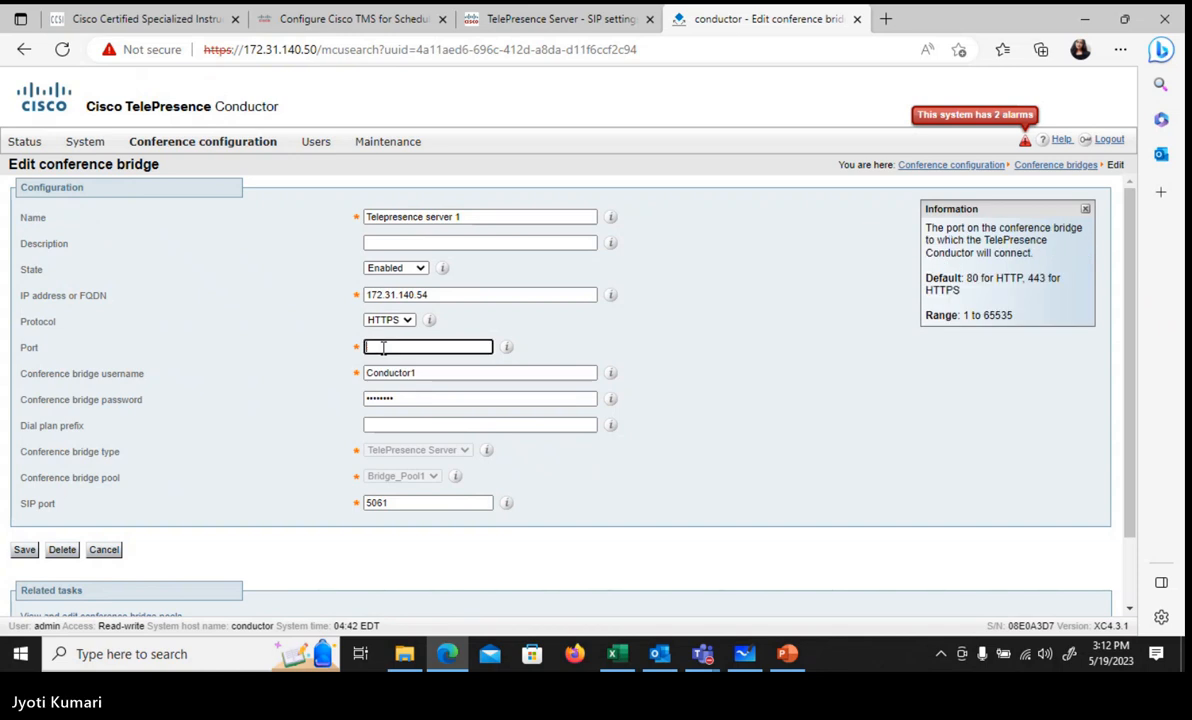
{"action": "type", "text": "443"}
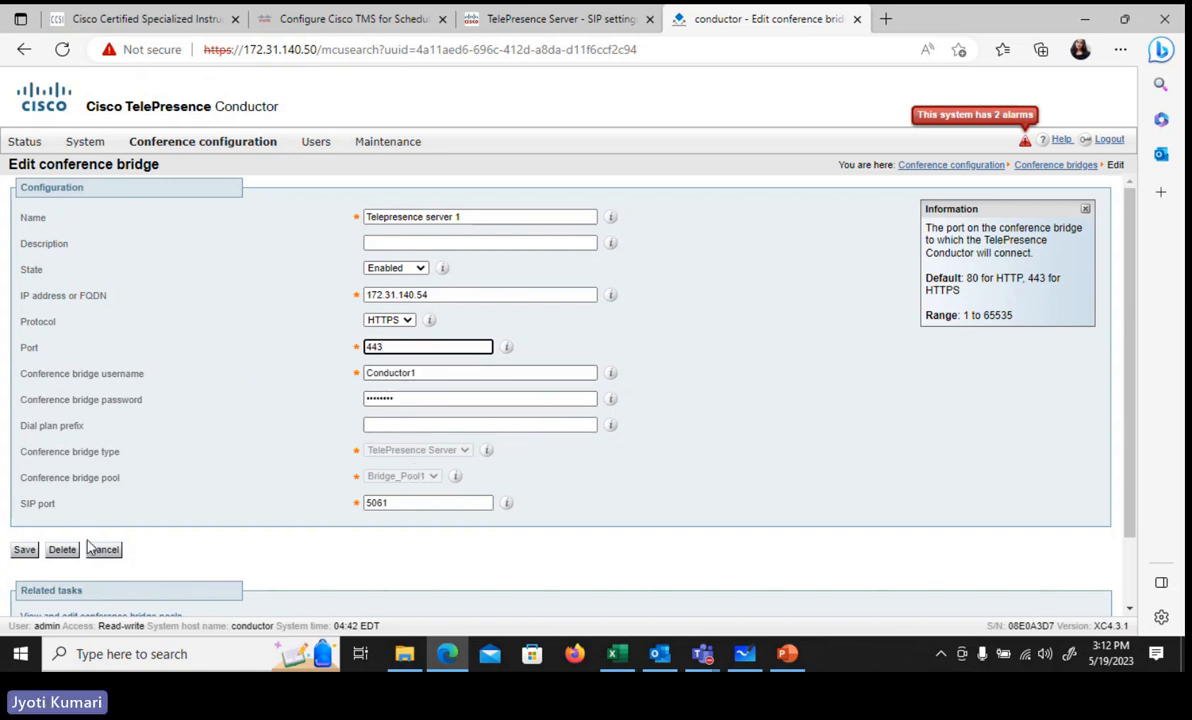
{"action": "left_click", "coordinate": [25, 551]}
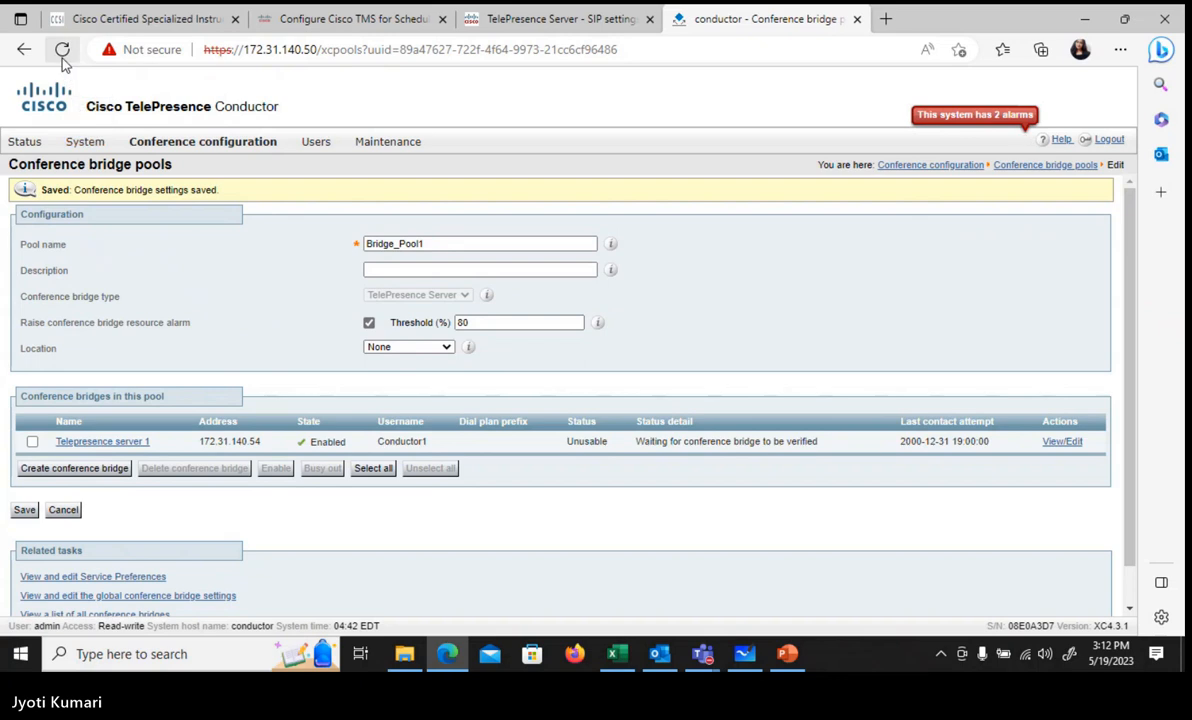
{"action": "left_click", "coordinate": [60, 52]}
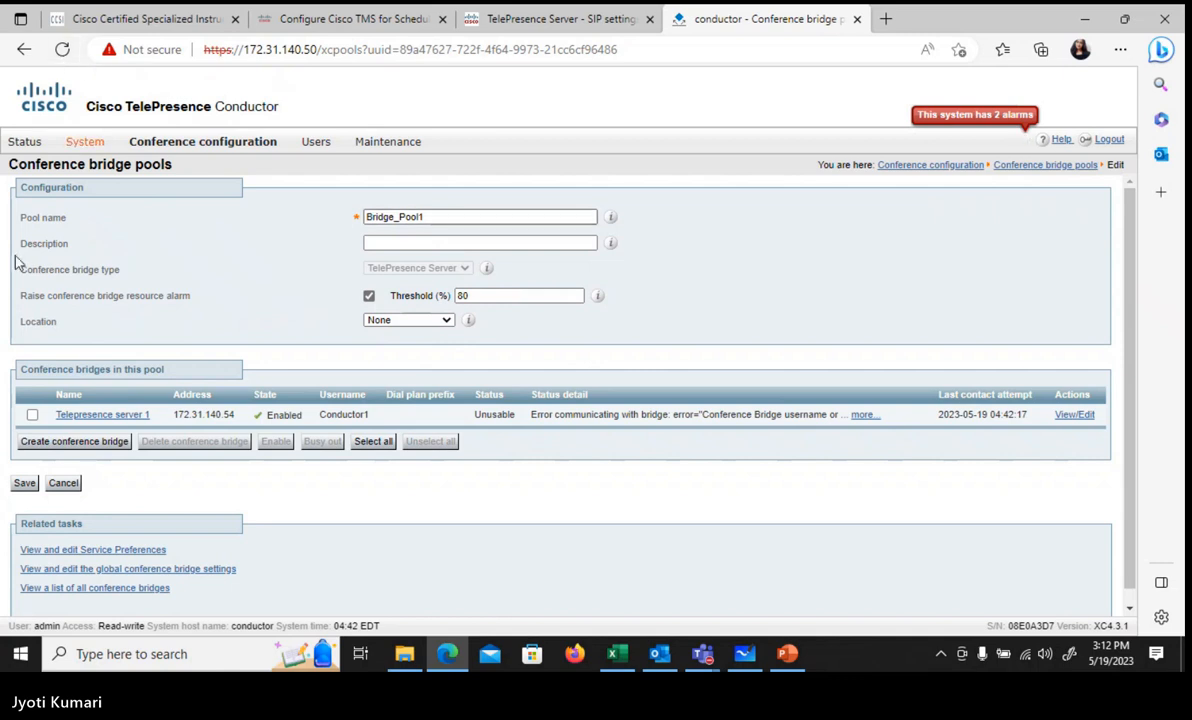
Step: Reopen Telepresence server 1 and re-save its HTTPS port 443 settings
{"action": "left_click", "coordinate": [78, 414]}
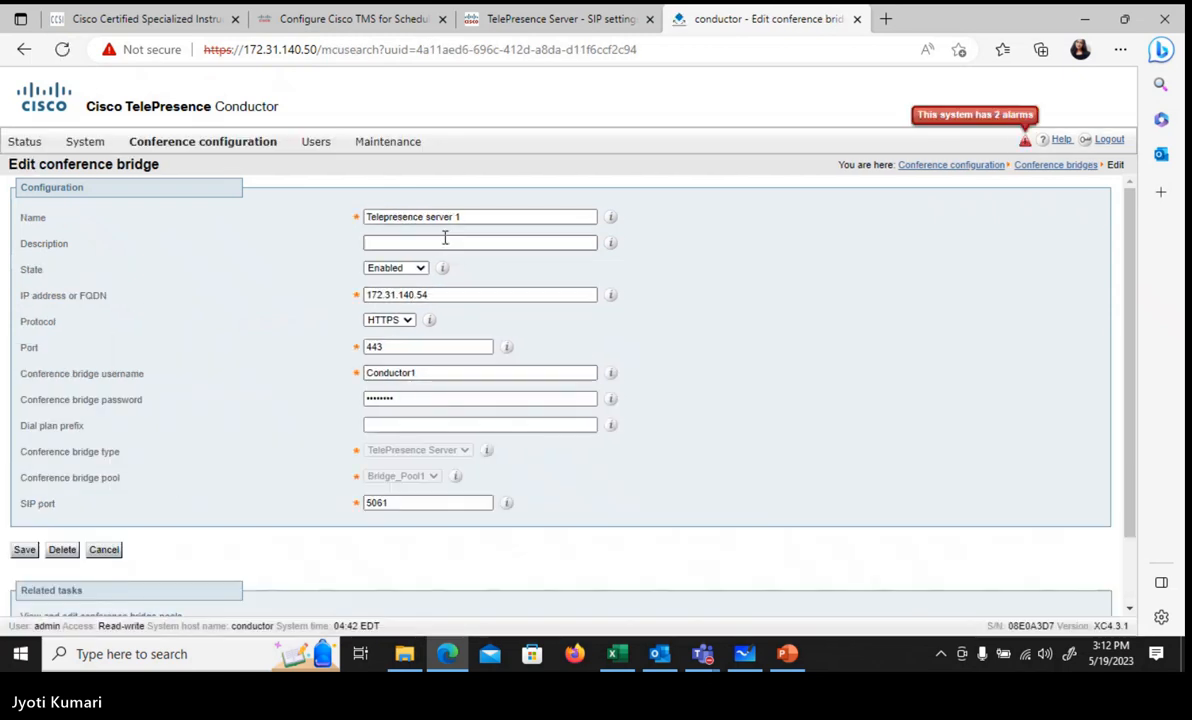
{"action": "left_click", "coordinate": [24, 552]}
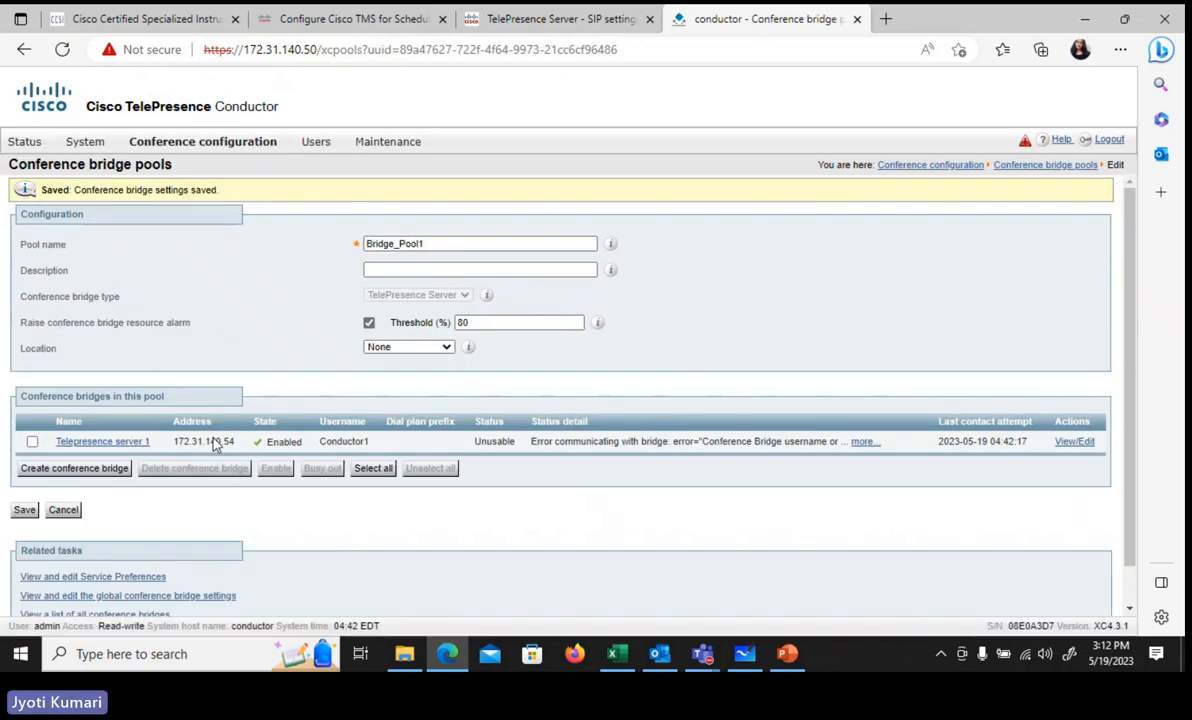
Step: Delete Service_Preference and open a blank new Service Preference form
{"action": "mouse_move", "coordinate": [189, 151]}
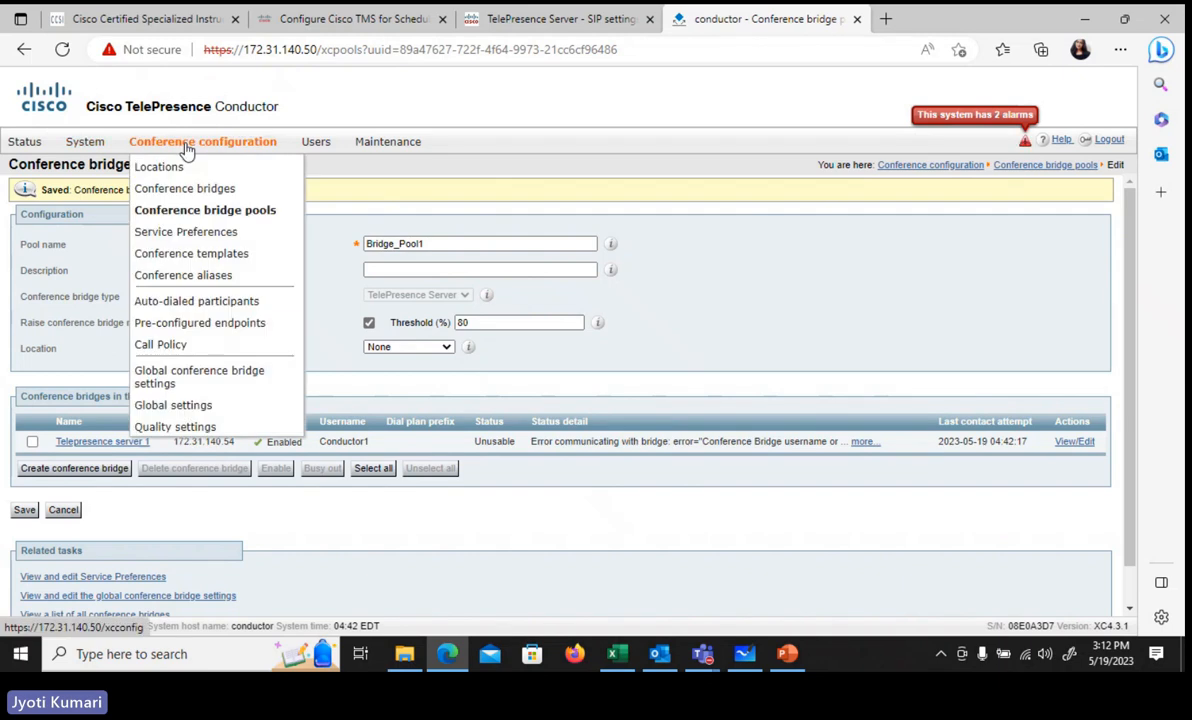
{"action": "left_click", "coordinate": [237, 233]}
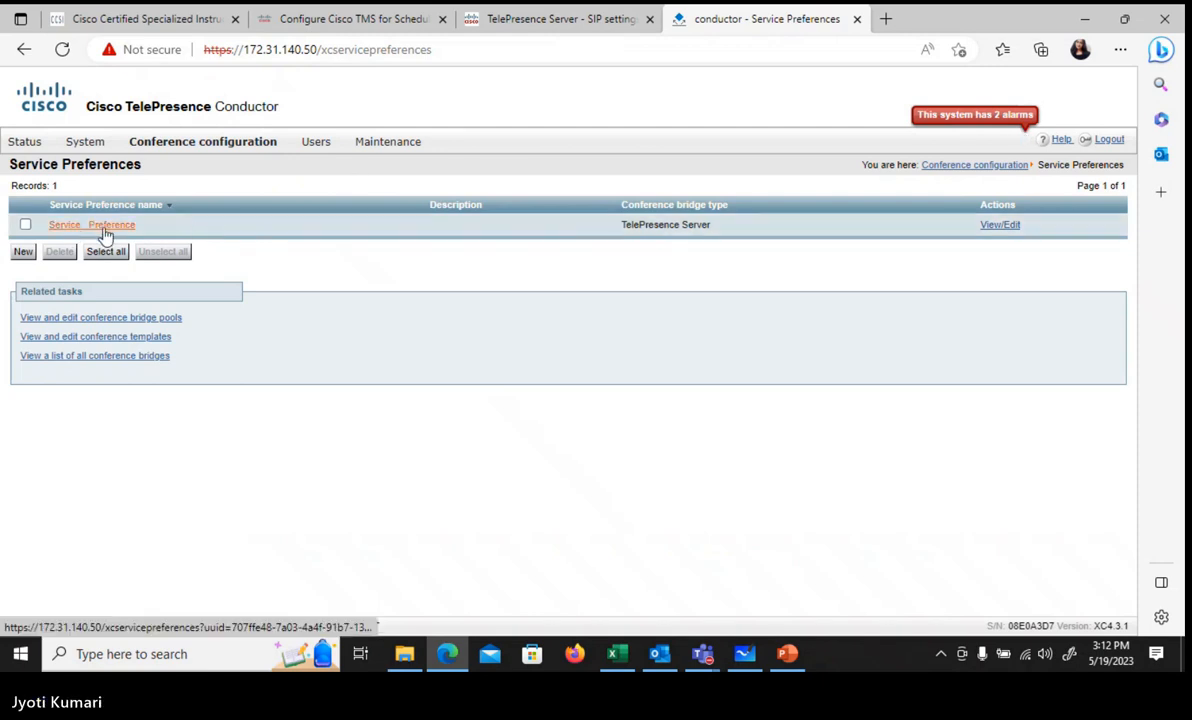
{"action": "left_click", "coordinate": [25, 224]}
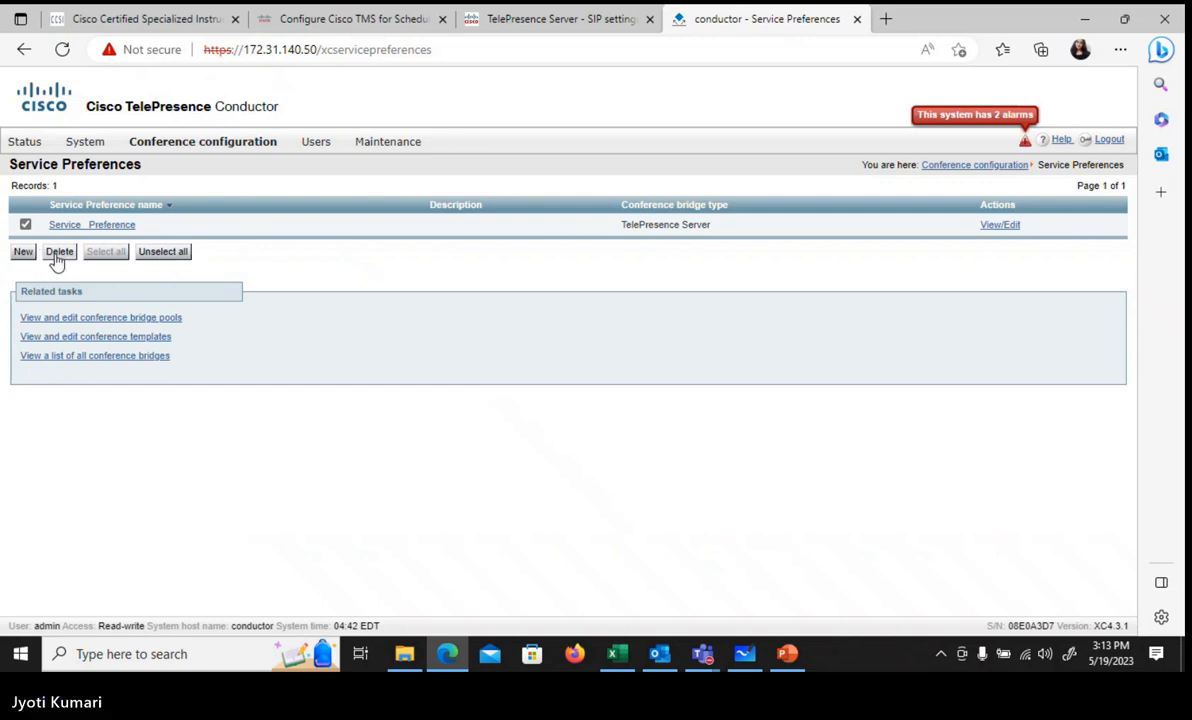
{"action": "left_click", "coordinate": [58, 253]}
{"action": "left_click", "coordinate": [545, 383]}
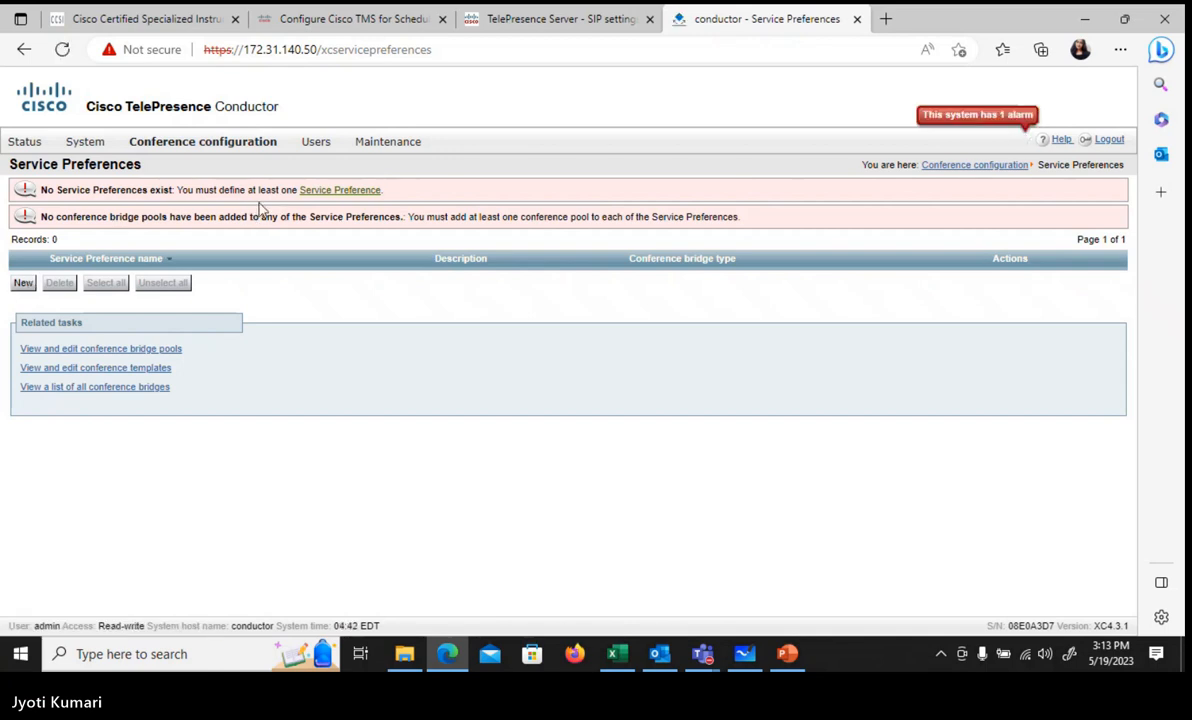
{"action": "left_click", "coordinate": [24, 284]}
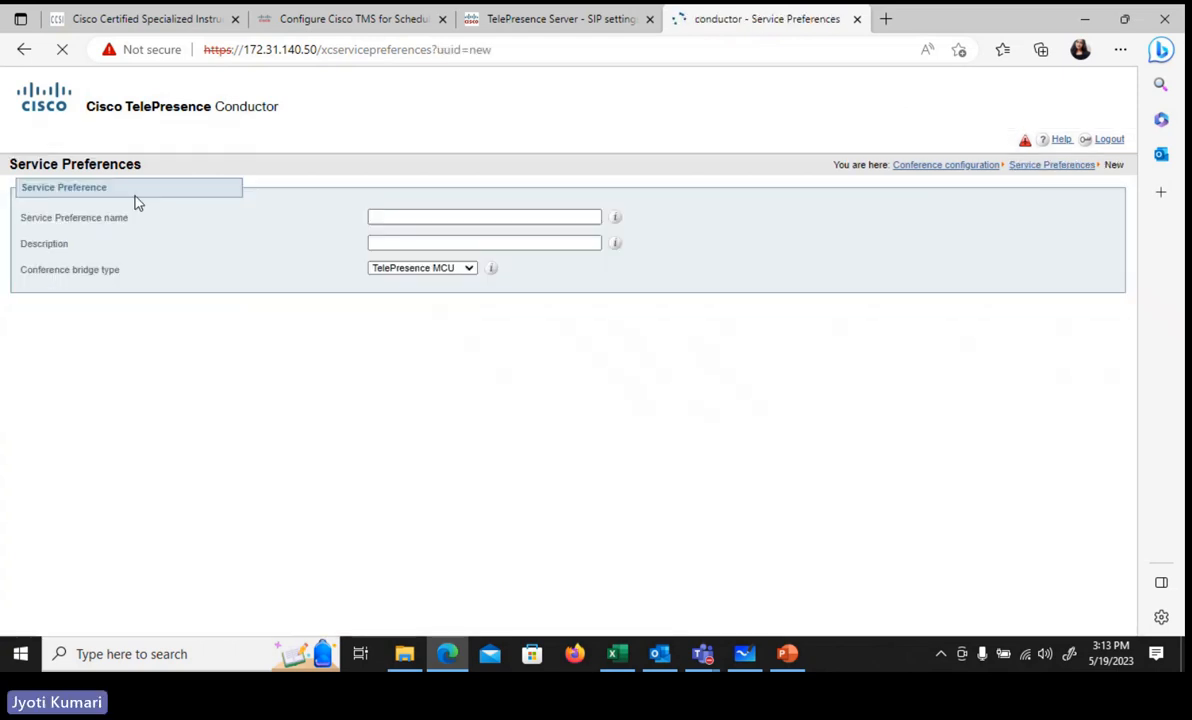
Step: Create 'Service preference 1' with bridge type TelePresence Server
{"action": "left_click", "coordinate": [394, 218]}
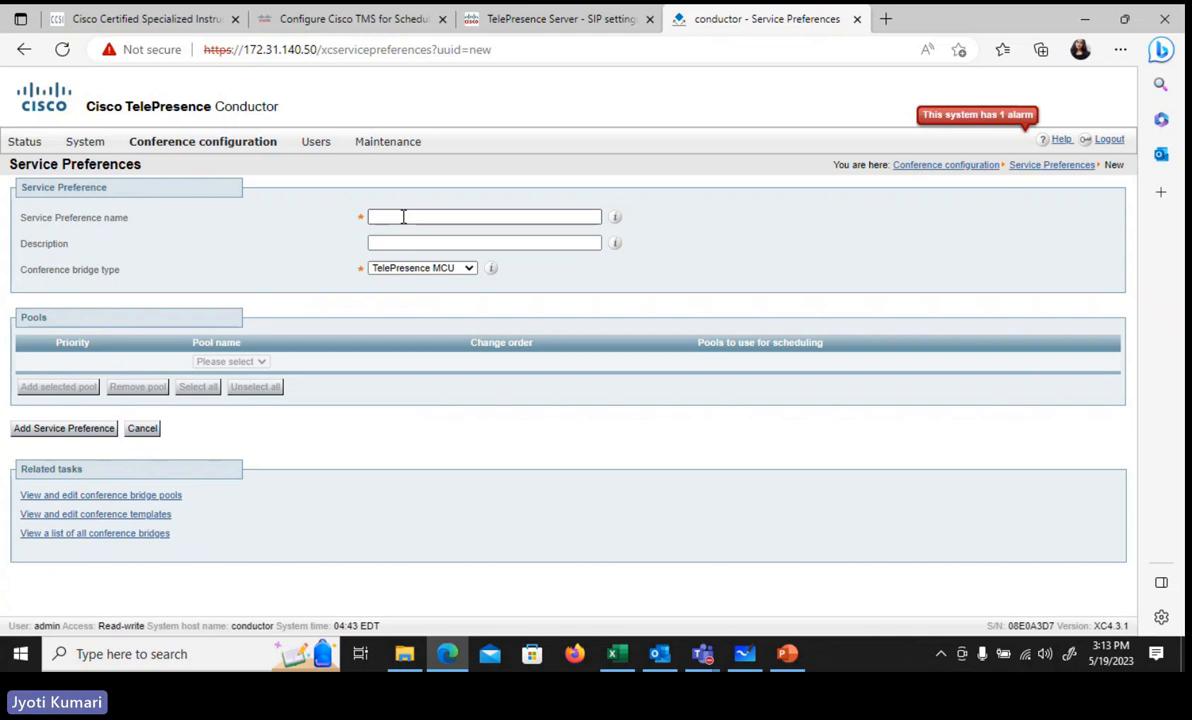
{"action": "left_click", "coordinate": [402, 212]}
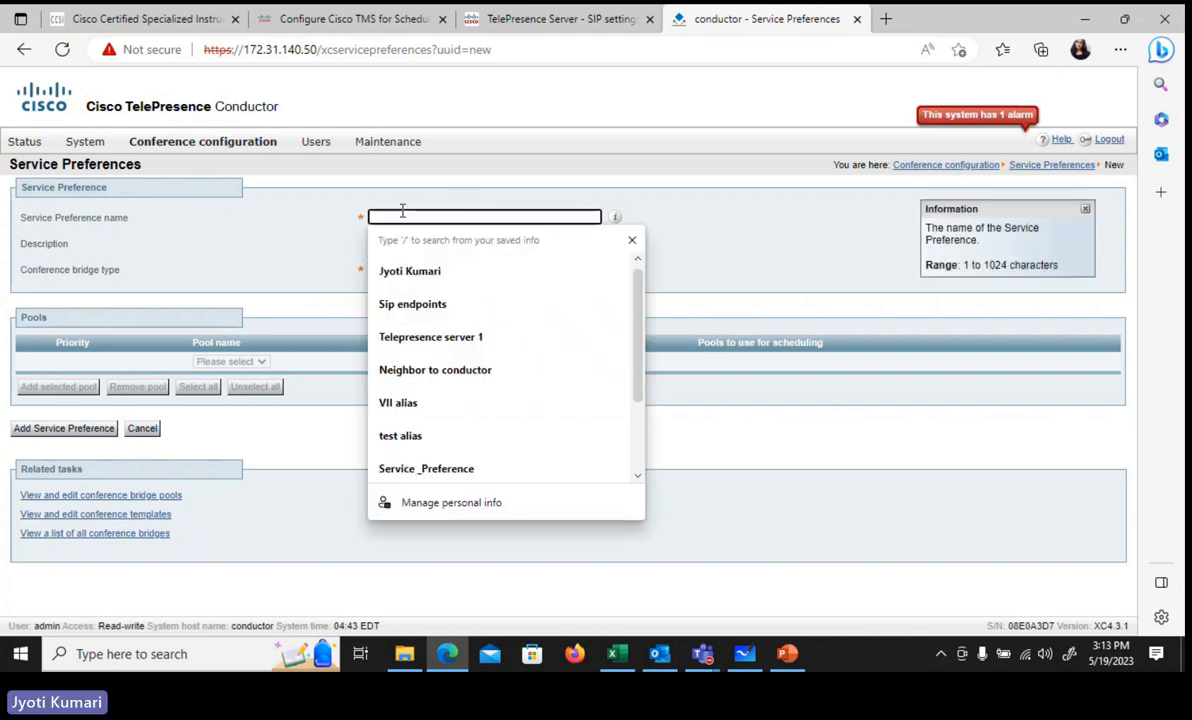
{"action": "type", "text": "Service pre"}
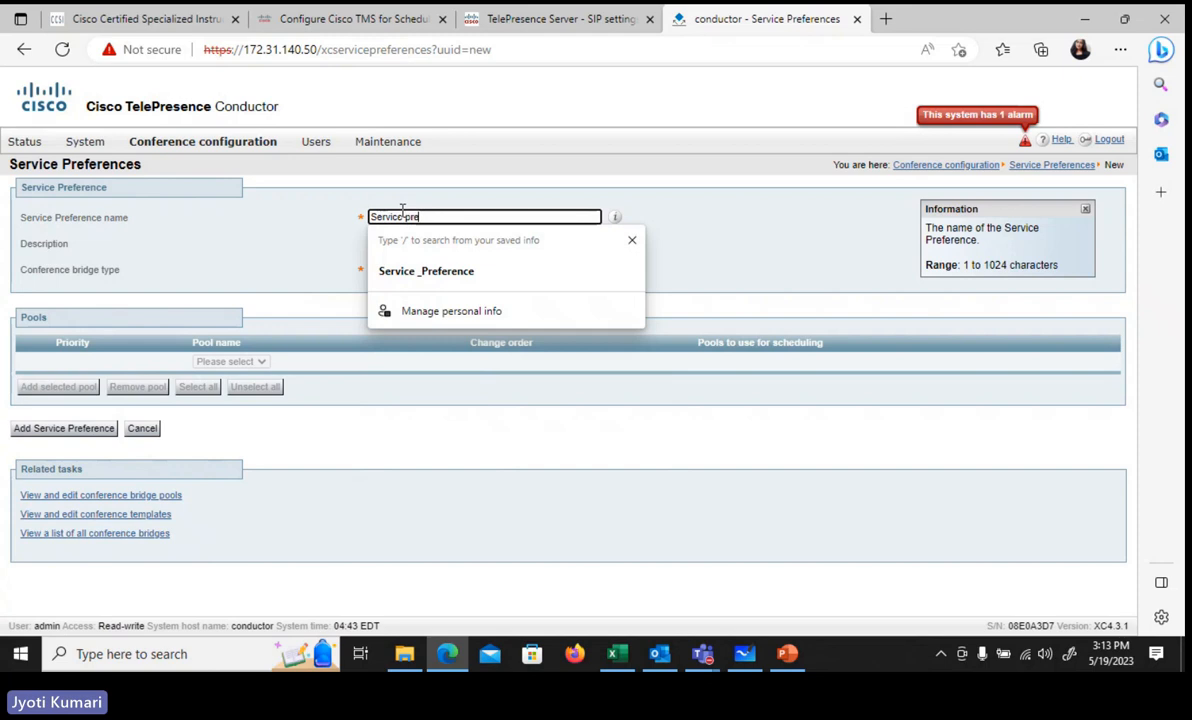
{"action": "type", "text": "ferenc"}
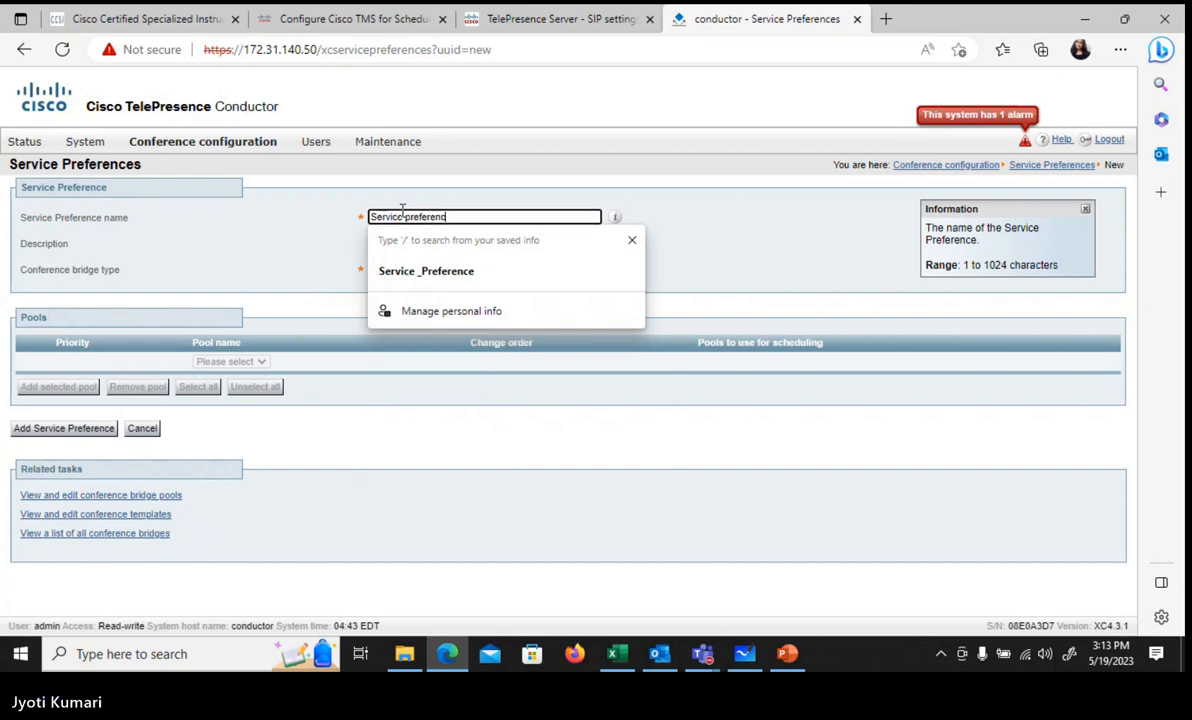
{"action": "type", "text": "e 1"}
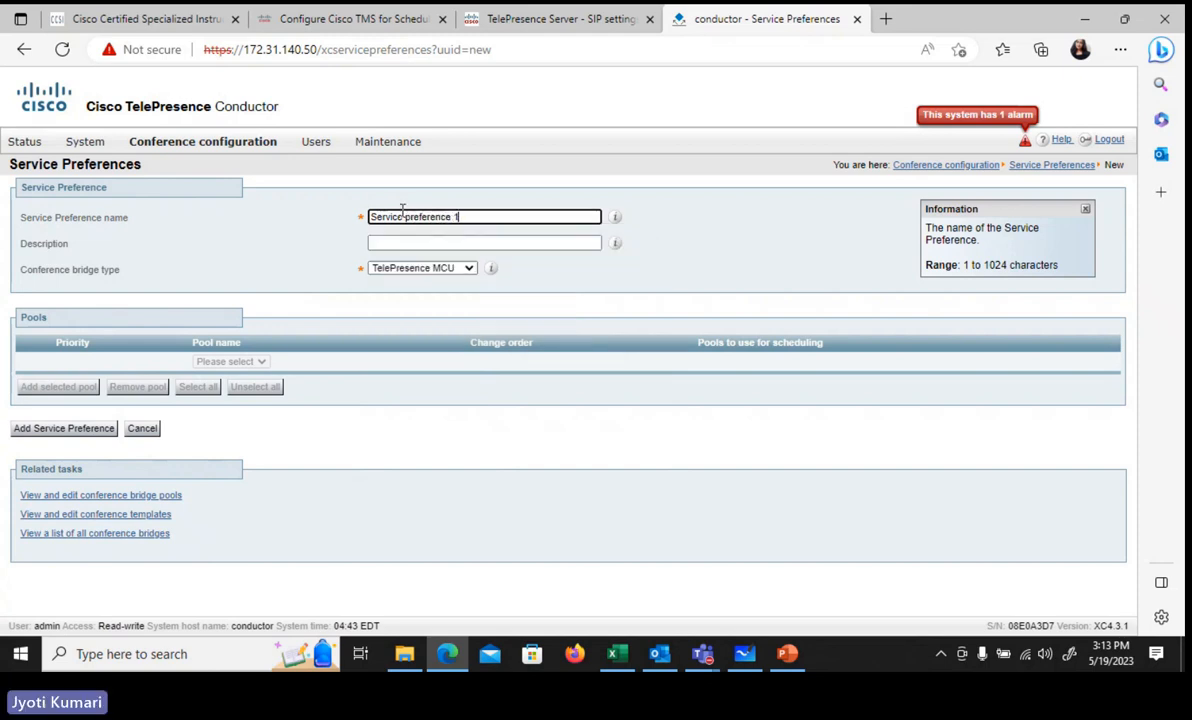
{"action": "left_click", "coordinate": [425, 276]}
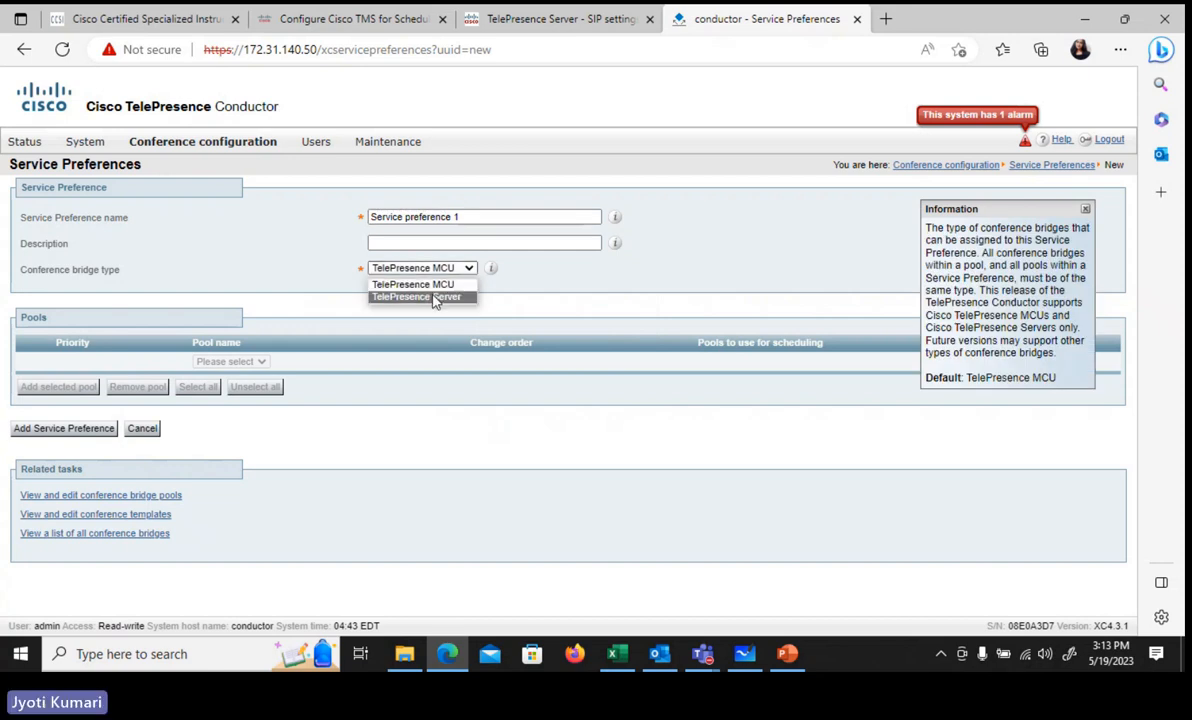
{"action": "left_click", "coordinate": [415, 294]}
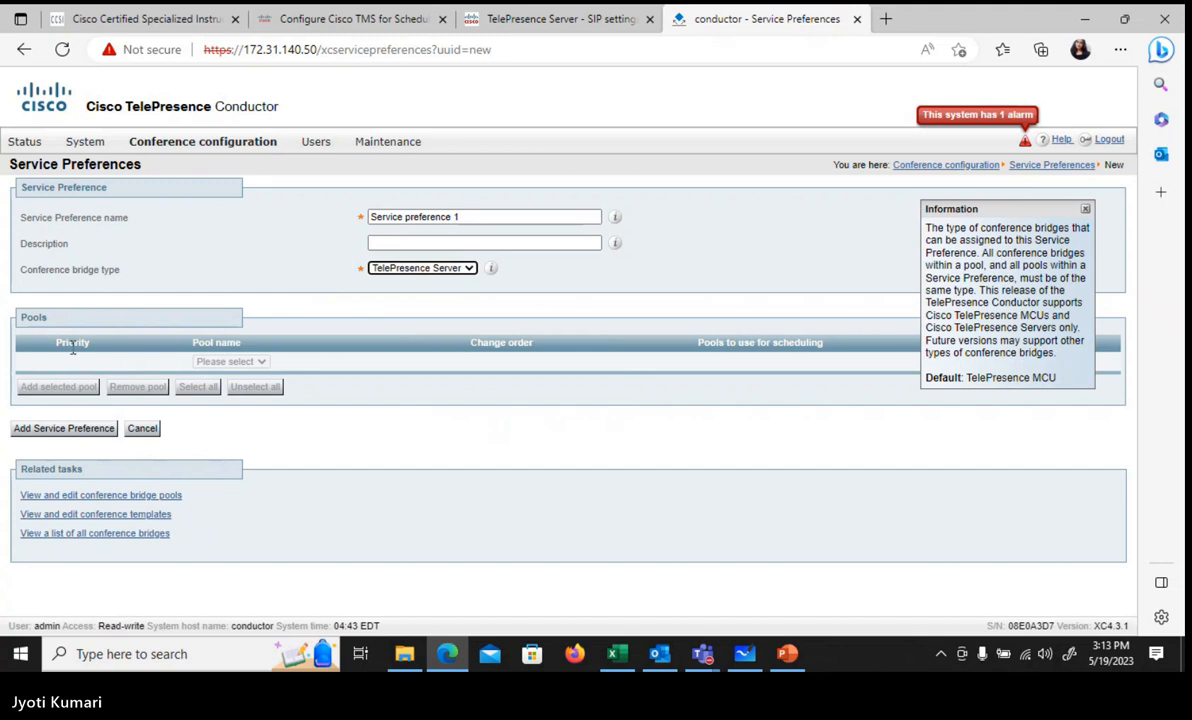
{"action": "left_click", "coordinate": [54, 428]}
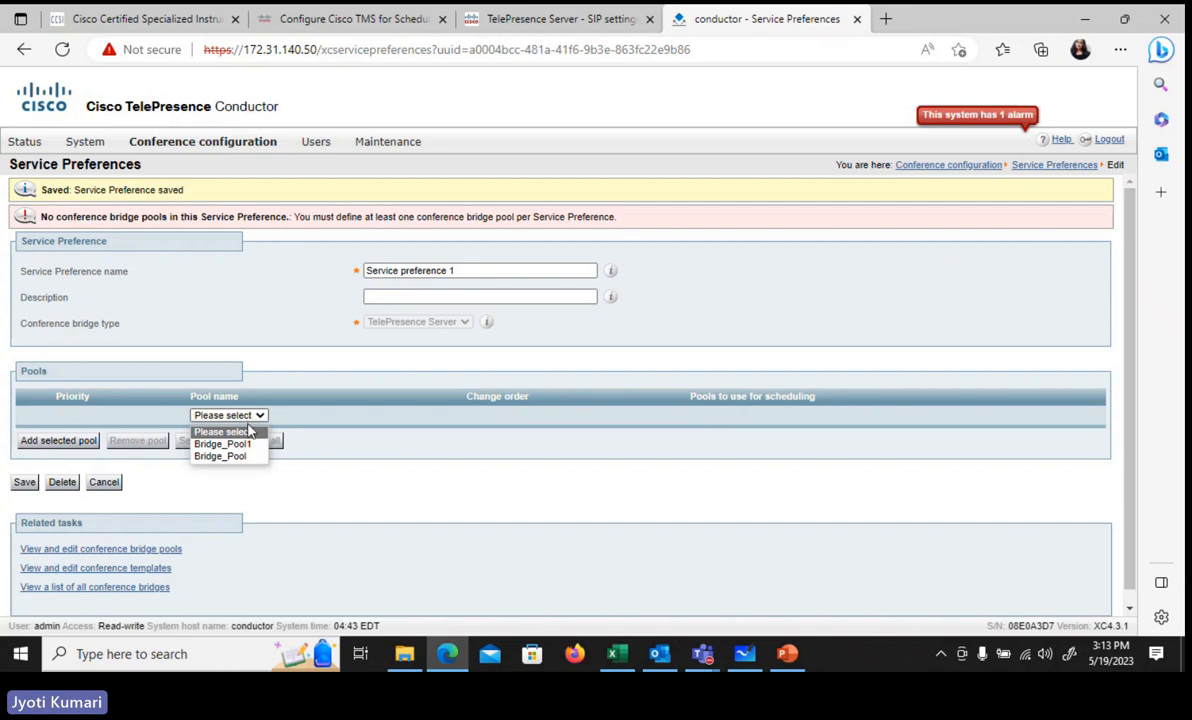
Step: Add Bridge_Pool1 to the service preference and save it
{"action": "left_click", "coordinate": [249, 445]}
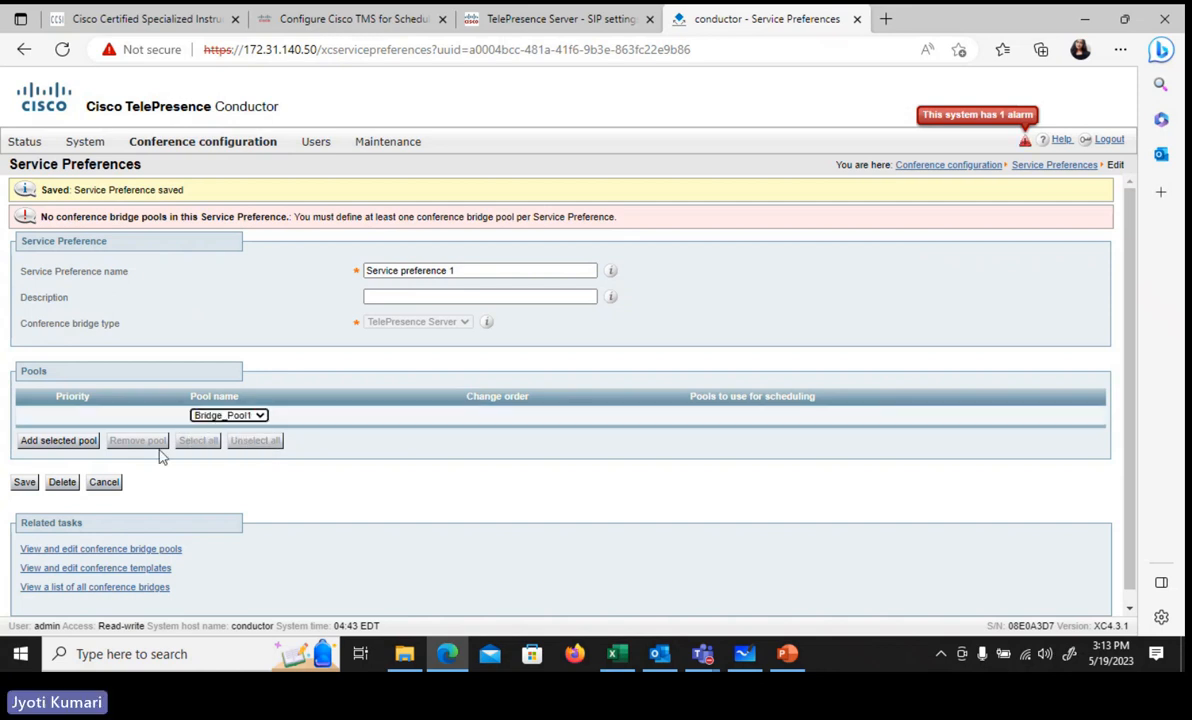
{"action": "left_click", "coordinate": [86, 446]}
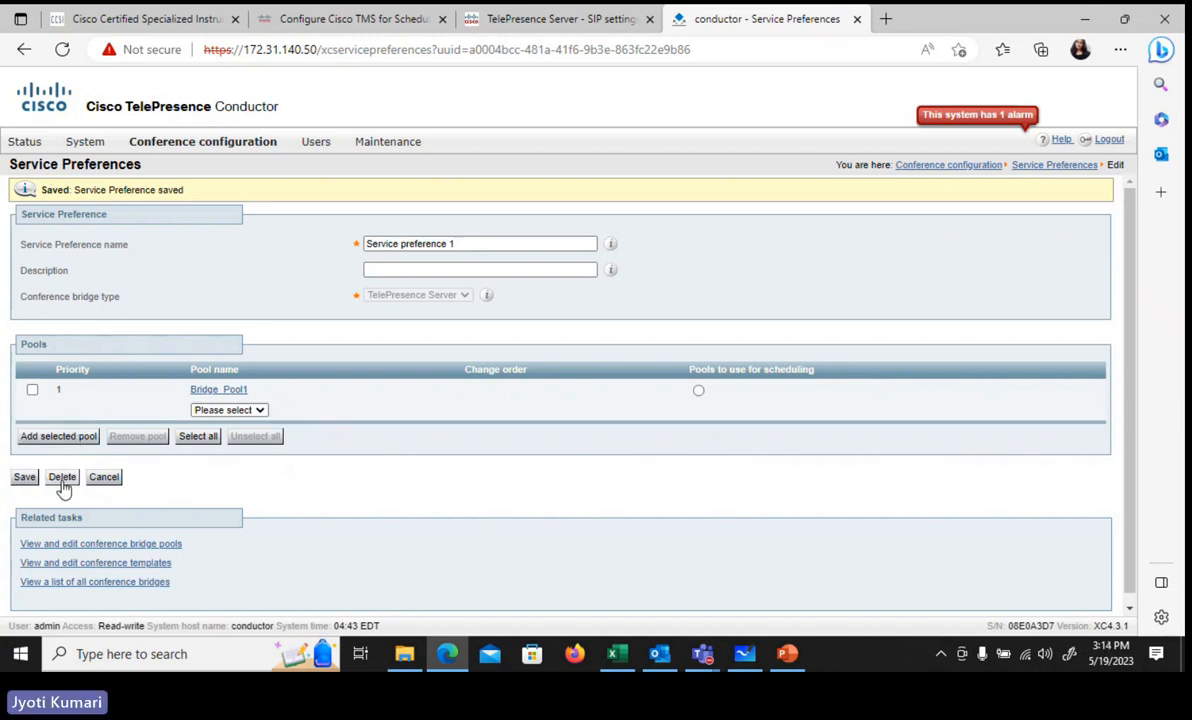
{"action": "left_click", "coordinate": [22, 480]}
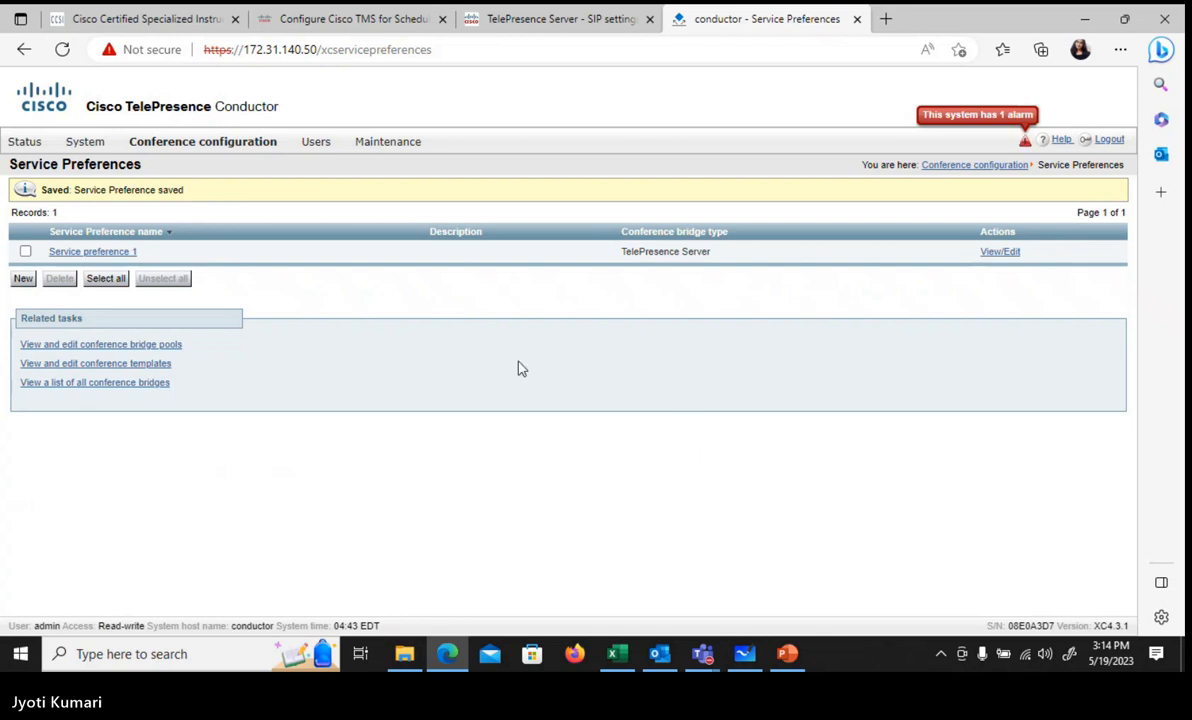
Step: Delete the empty Bridge_Pool and reload the conference bridge pools page
{"action": "mouse_move", "coordinate": [175, 141]}
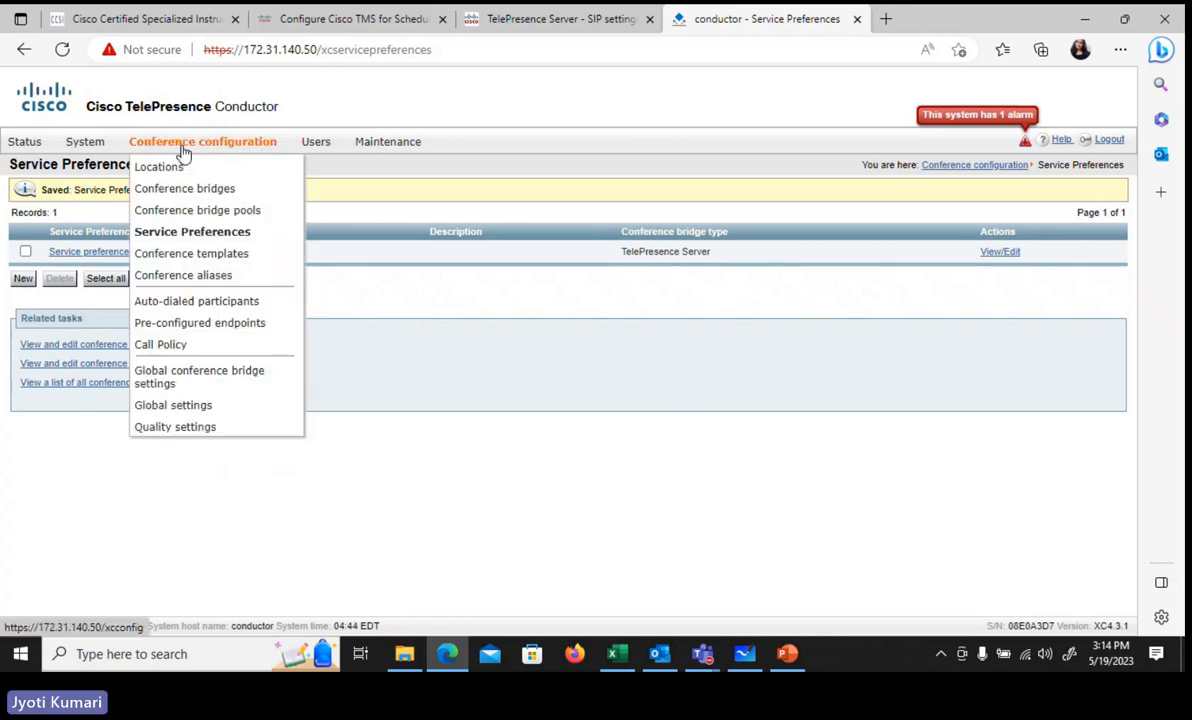
{"action": "left_click", "coordinate": [222, 216]}
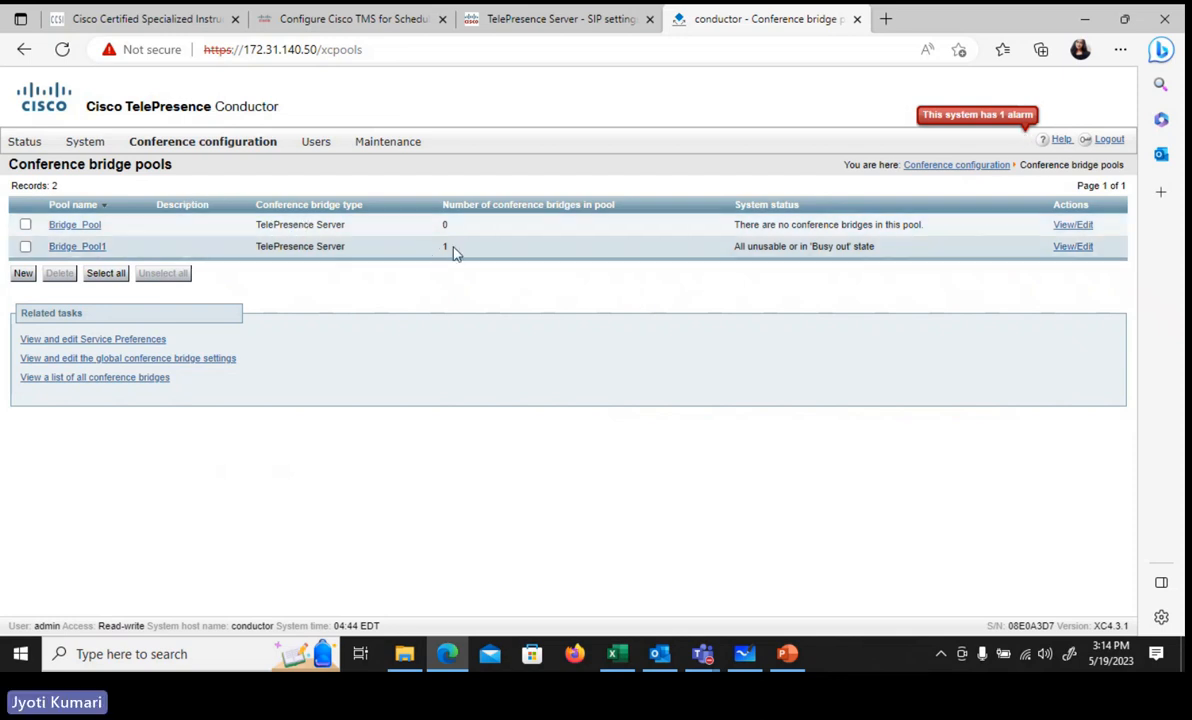
{"action": "left_click", "coordinate": [26, 226]}
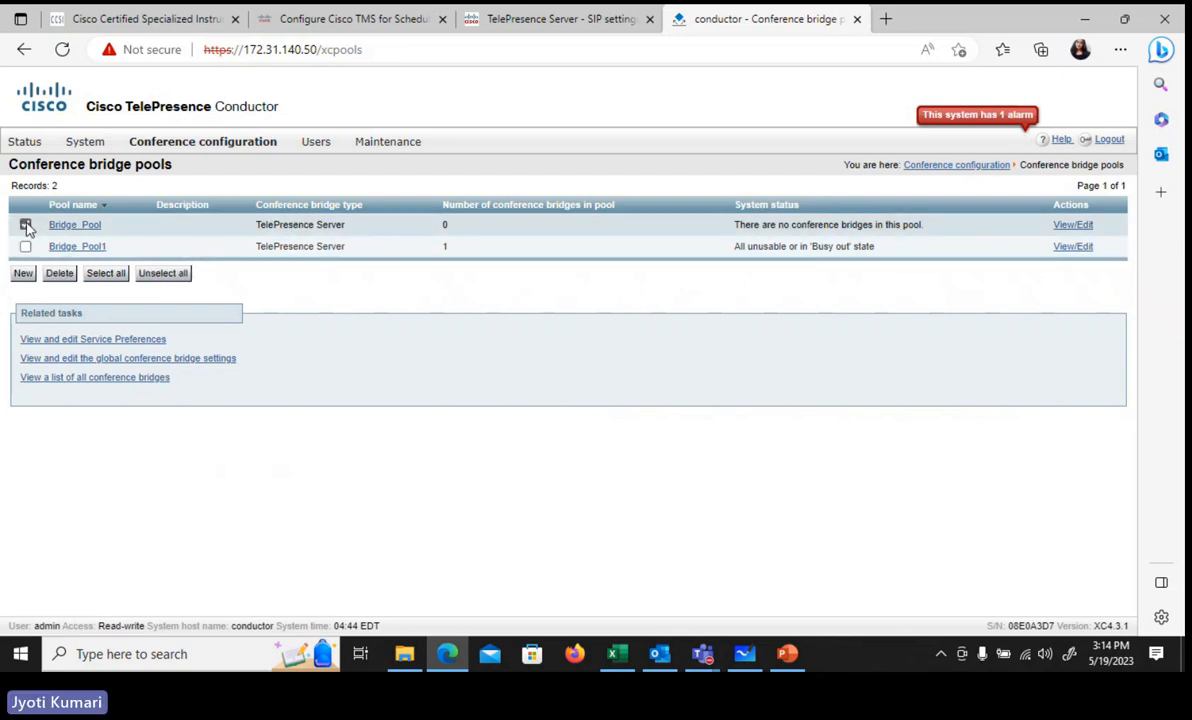
{"action": "left_click", "coordinate": [60, 274]}
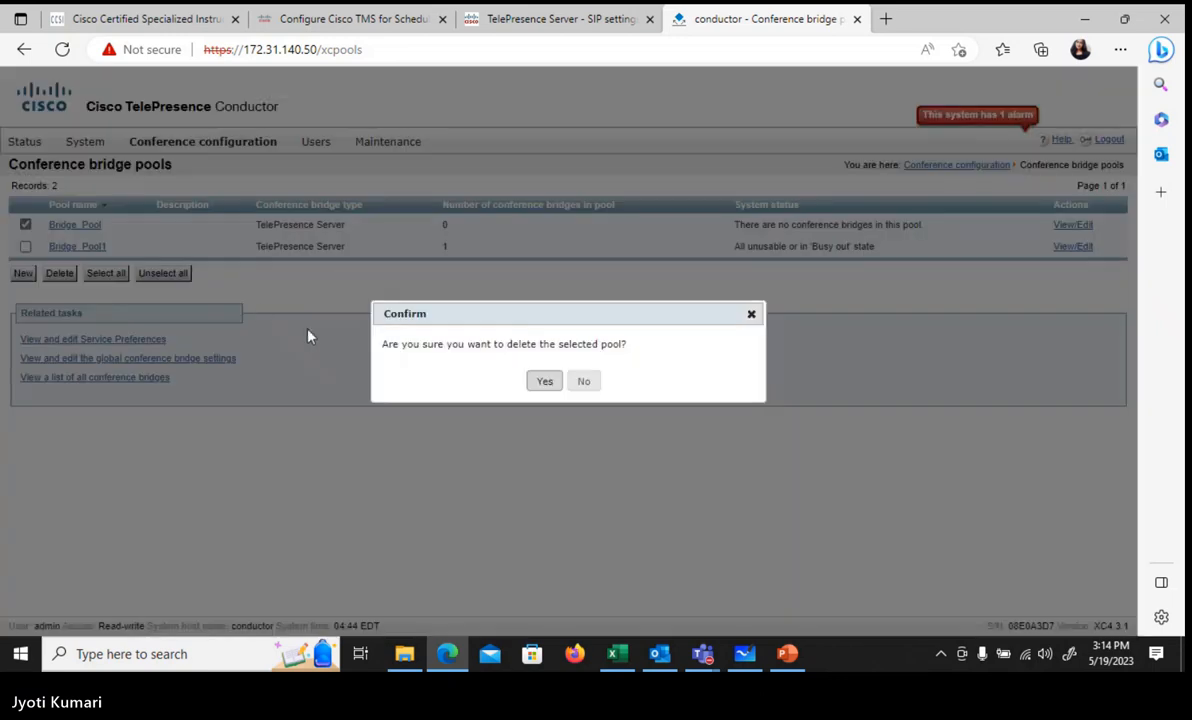
{"action": "left_click", "coordinate": [549, 388]}
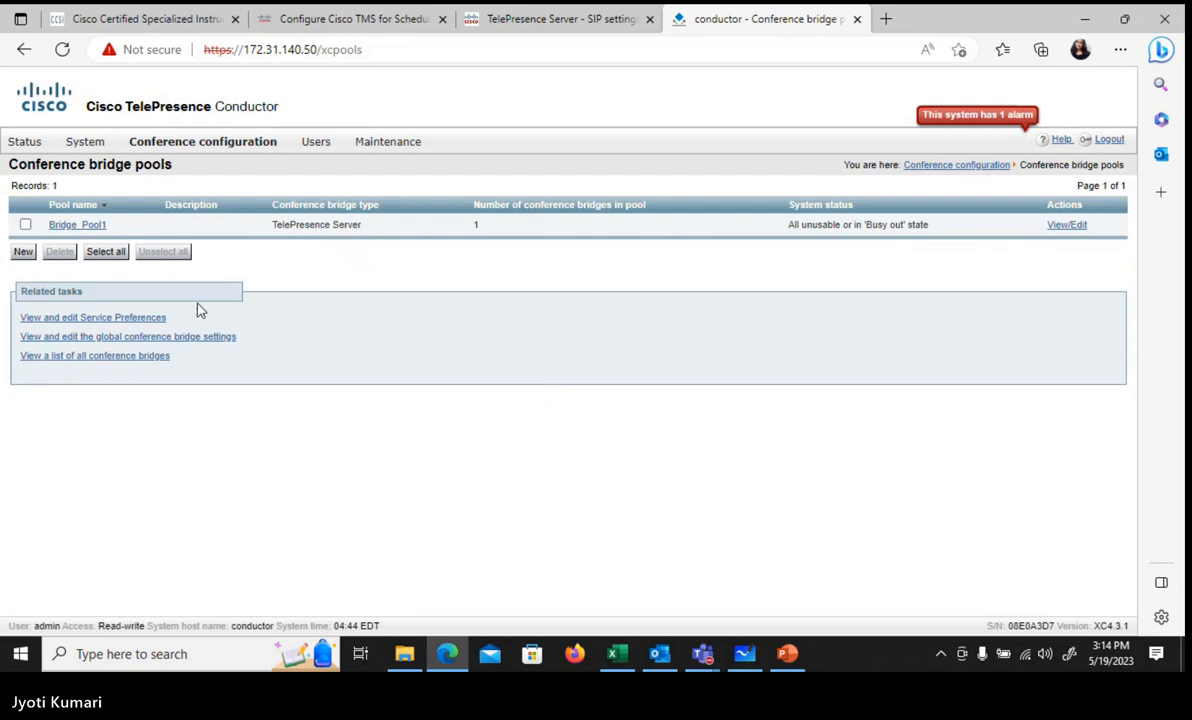
{"action": "left_click", "coordinate": [25, 224]}
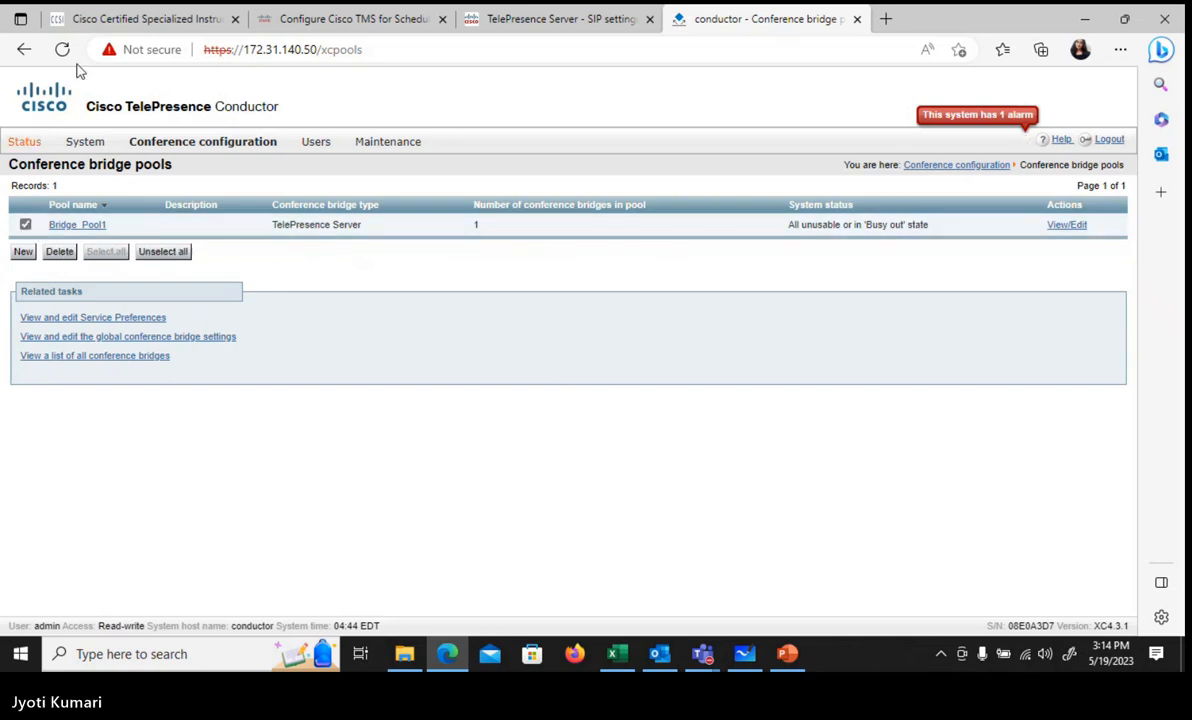
{"action": "left_click", "coordinate": [25, 224]}
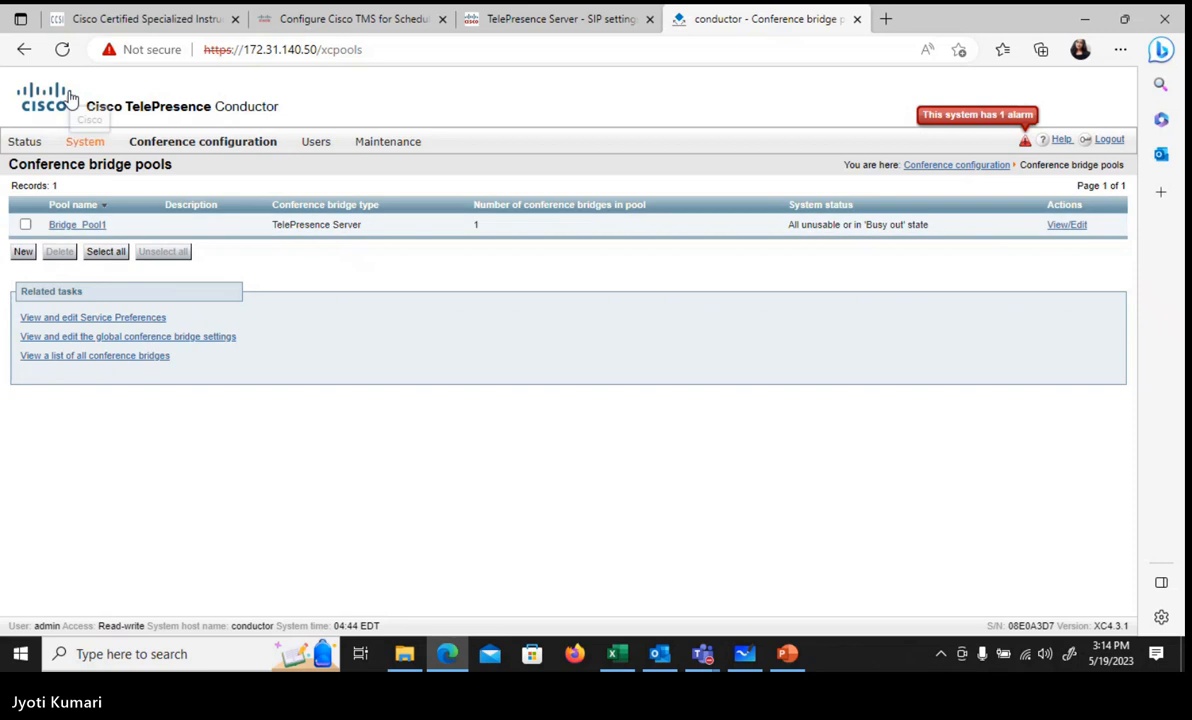
{"action": "left_click", "coordinate": [60, 50]}
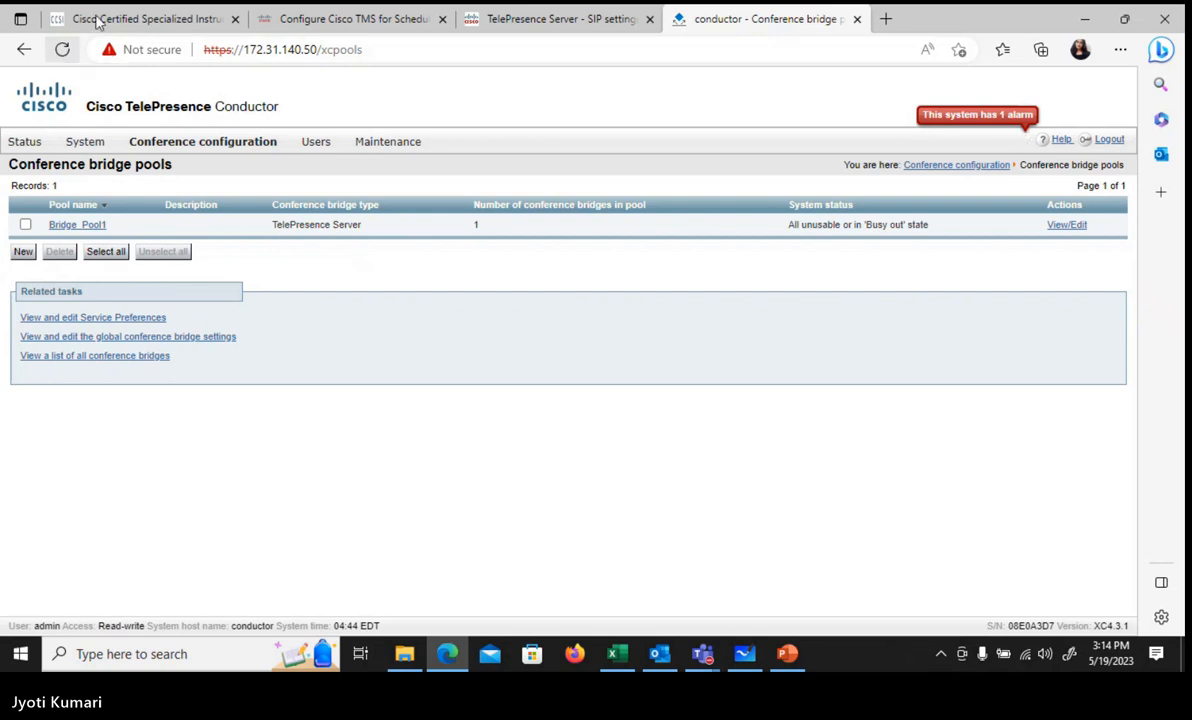
Step: Start a new conference template named 'conference temp' using Service preference 1
{"action": "mouse_move", "coordinate": [196, 148]}
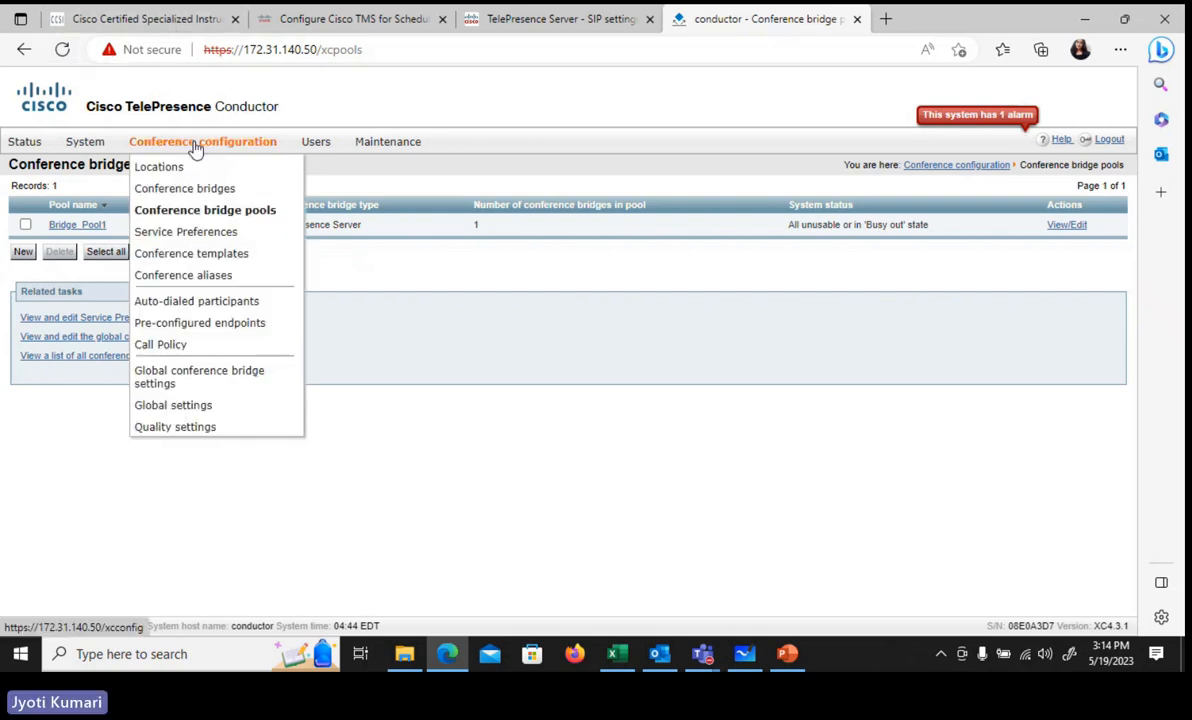
{"action": "left_click", "coordinate": [228, 256]}
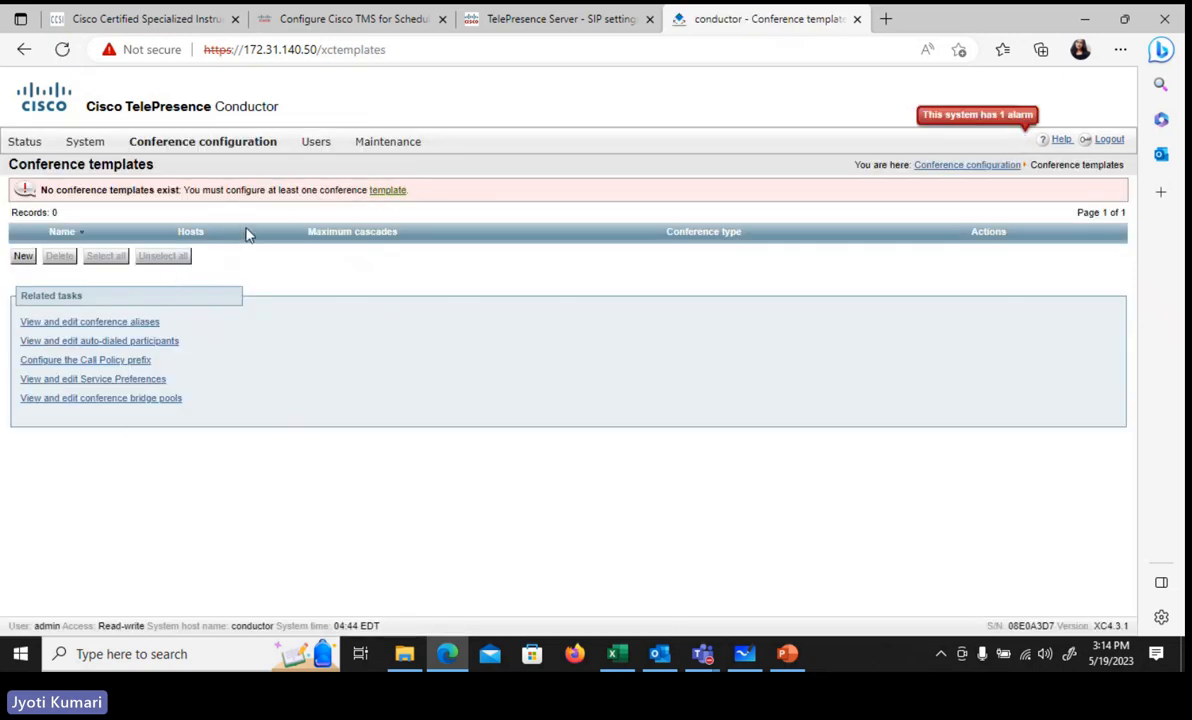
{"action": "left_click", "coordinate": [22, 257]}
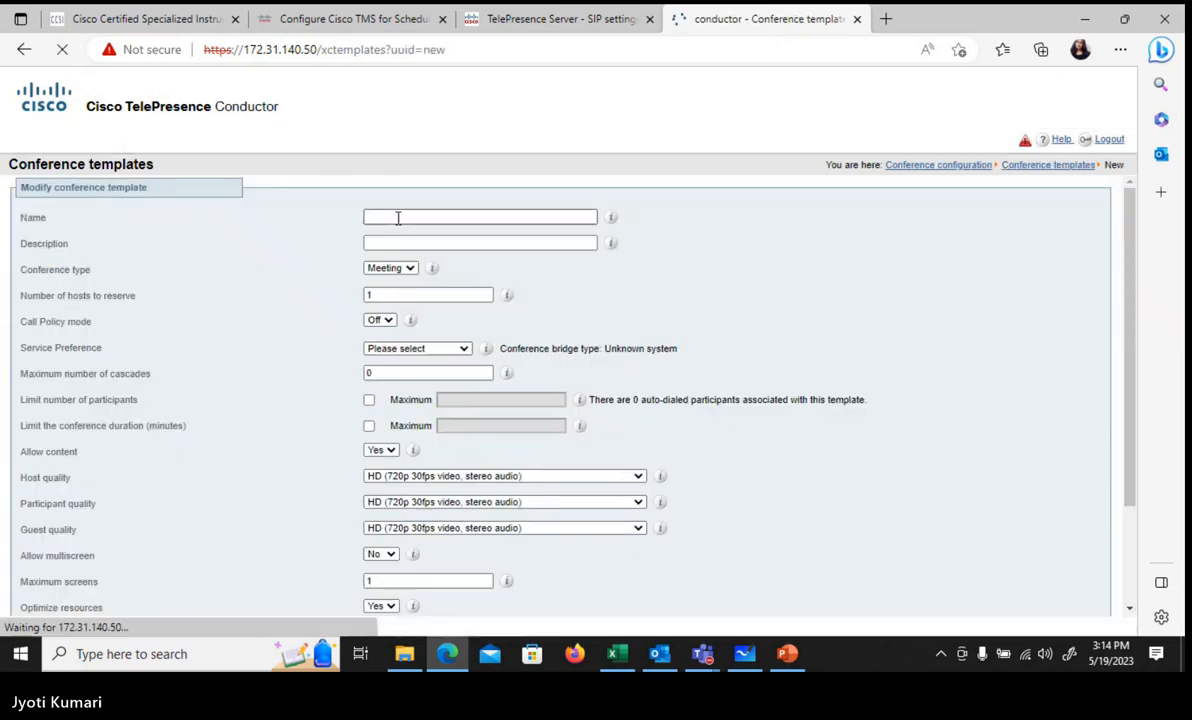
{"action": "left_click", "coordinate": [397, 217]}
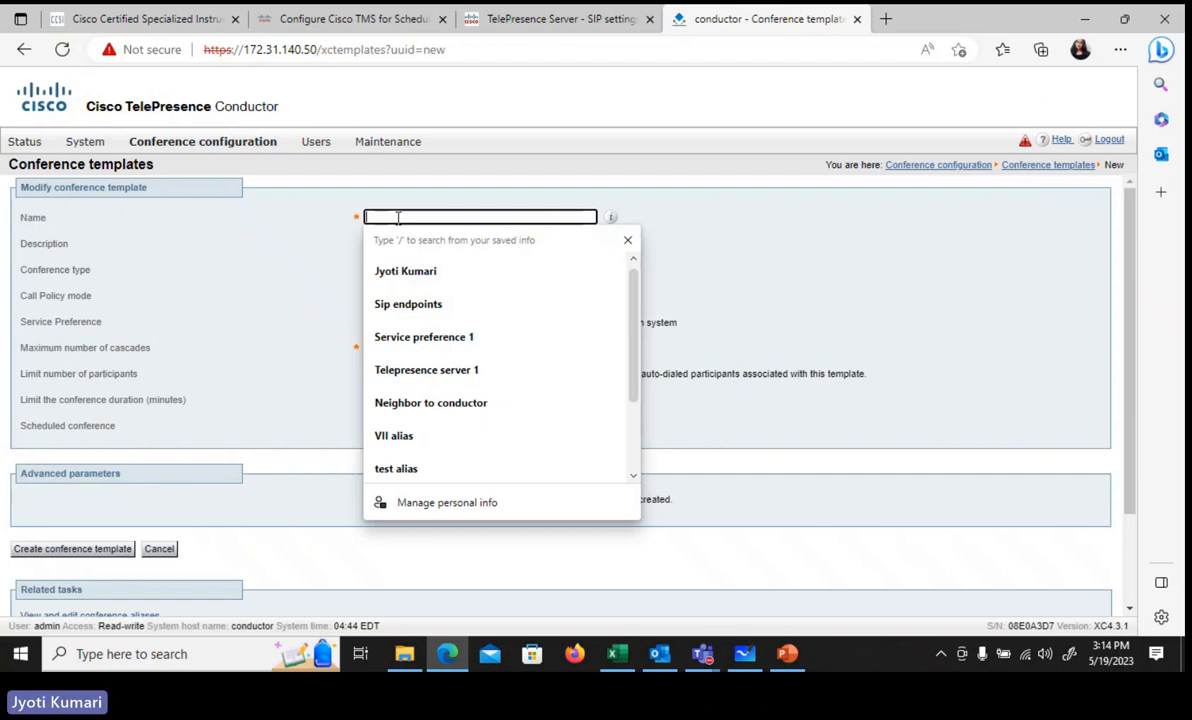
{"action": "type", "text": "co"}
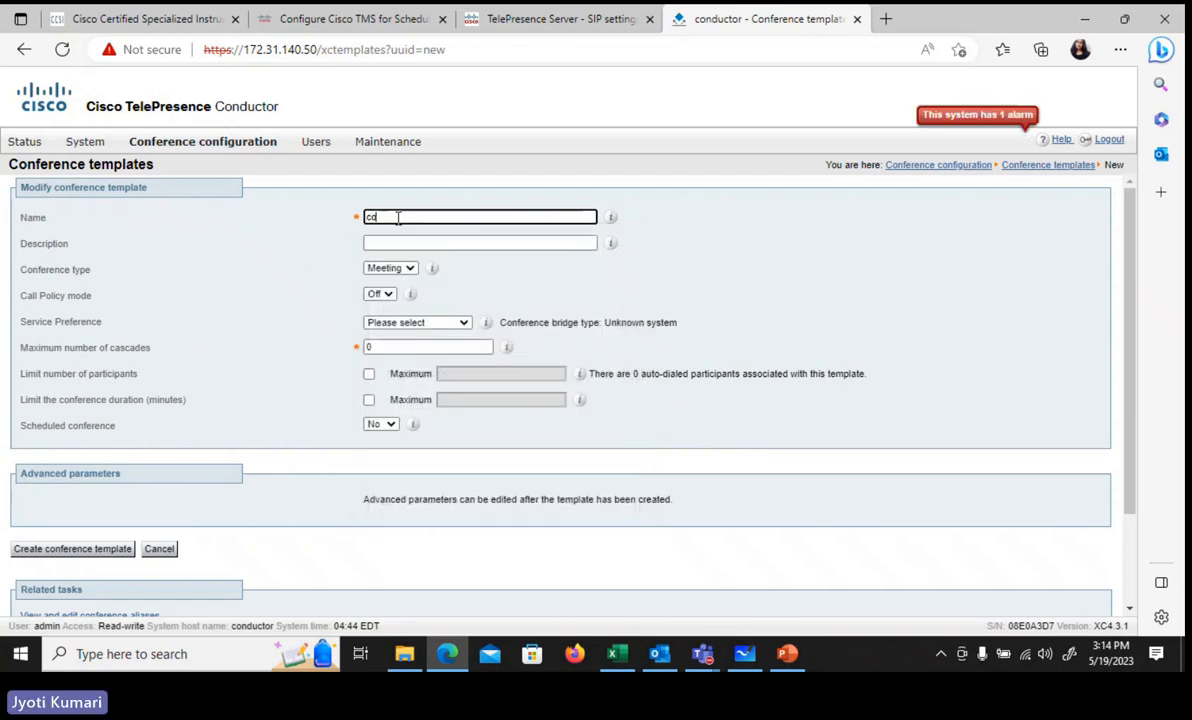
{"action": "type", "text": "nference"}
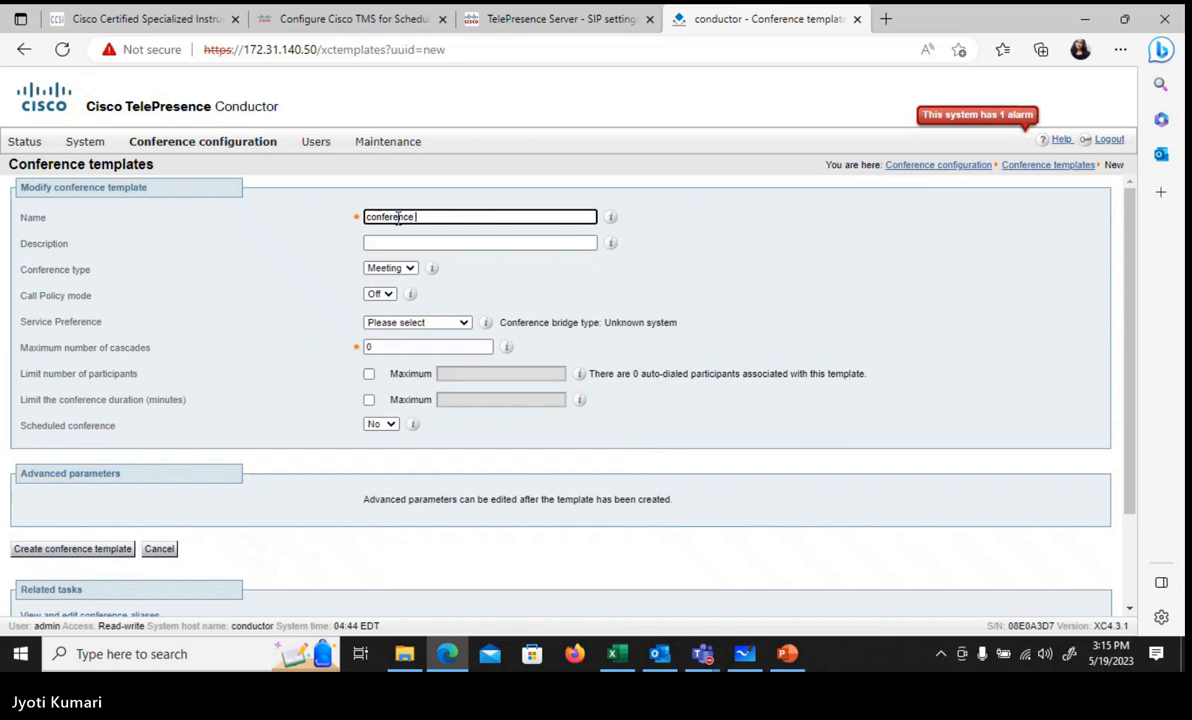
{"action": "type", "text": " temp 1"}
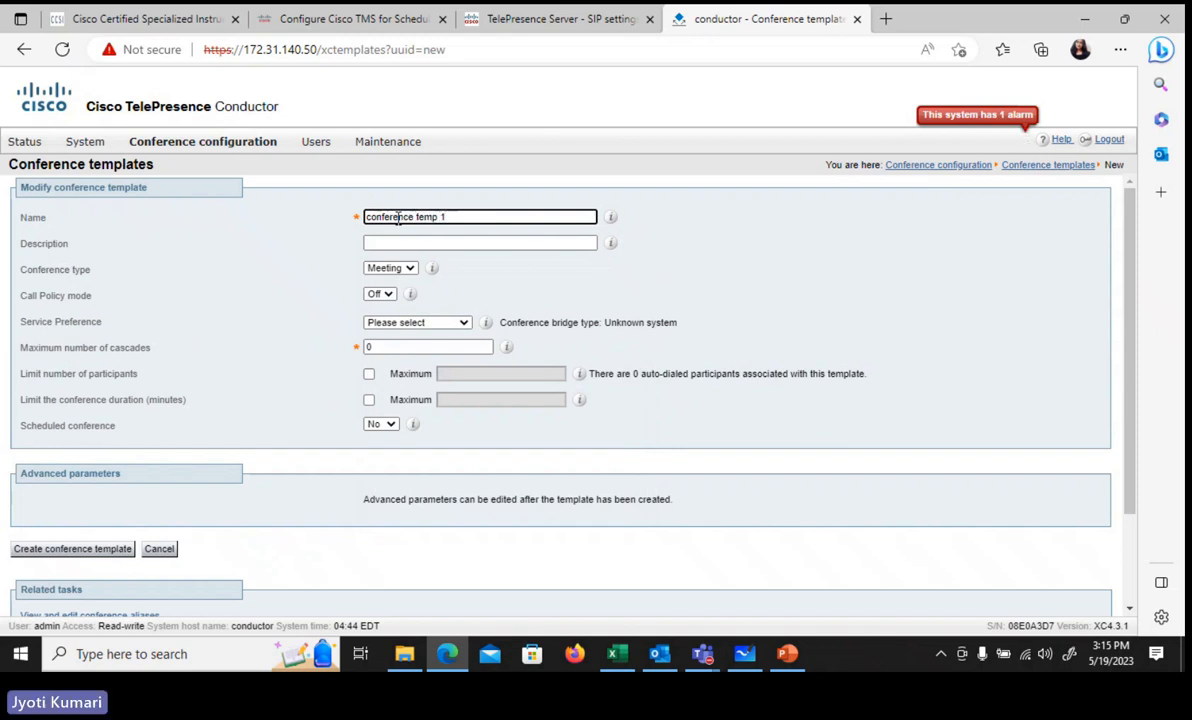
{"action": "left_click", "coordinate": [437, 327]}
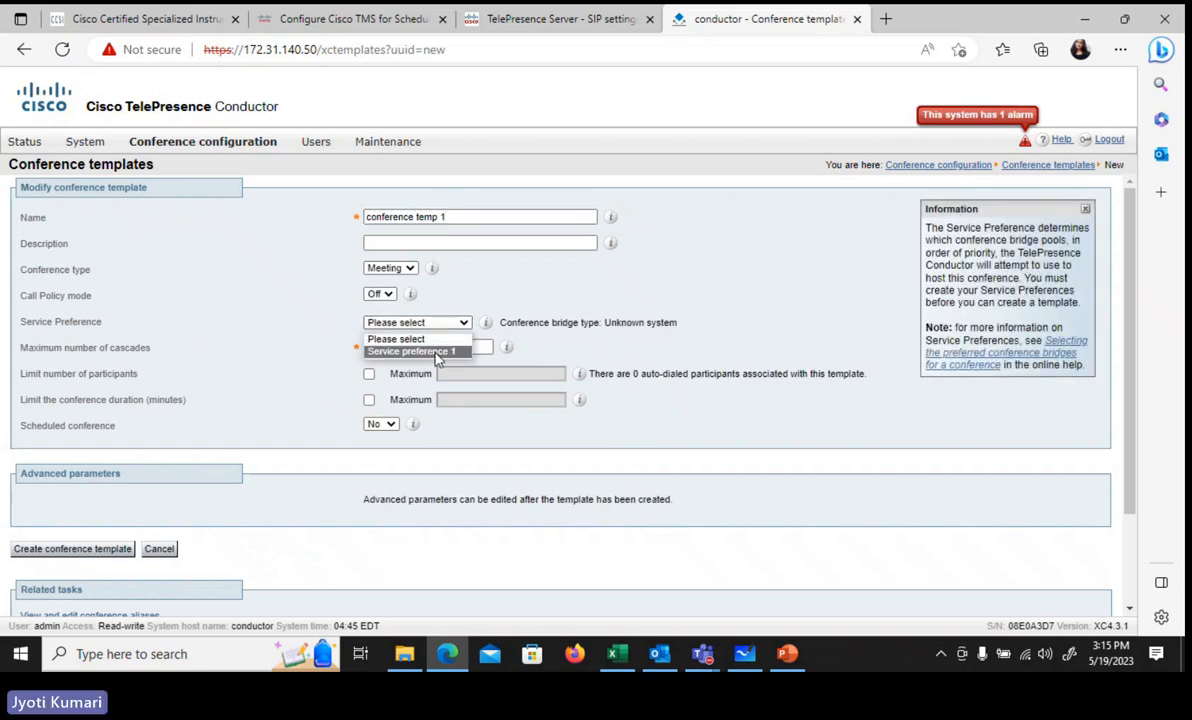
{"action": "left_click", "coordinate": [436, 354]}
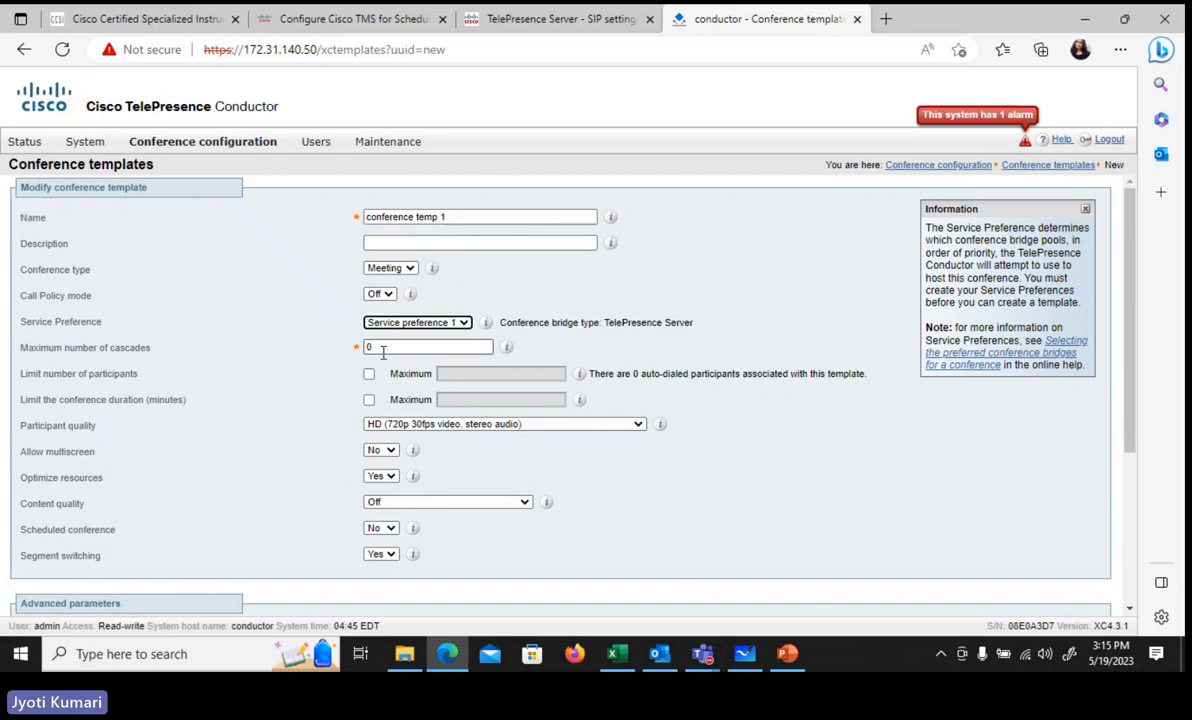
Step: Set participant quality to SD and create the conference template
{"action": "left_click", "coordinate": [392, 426]}
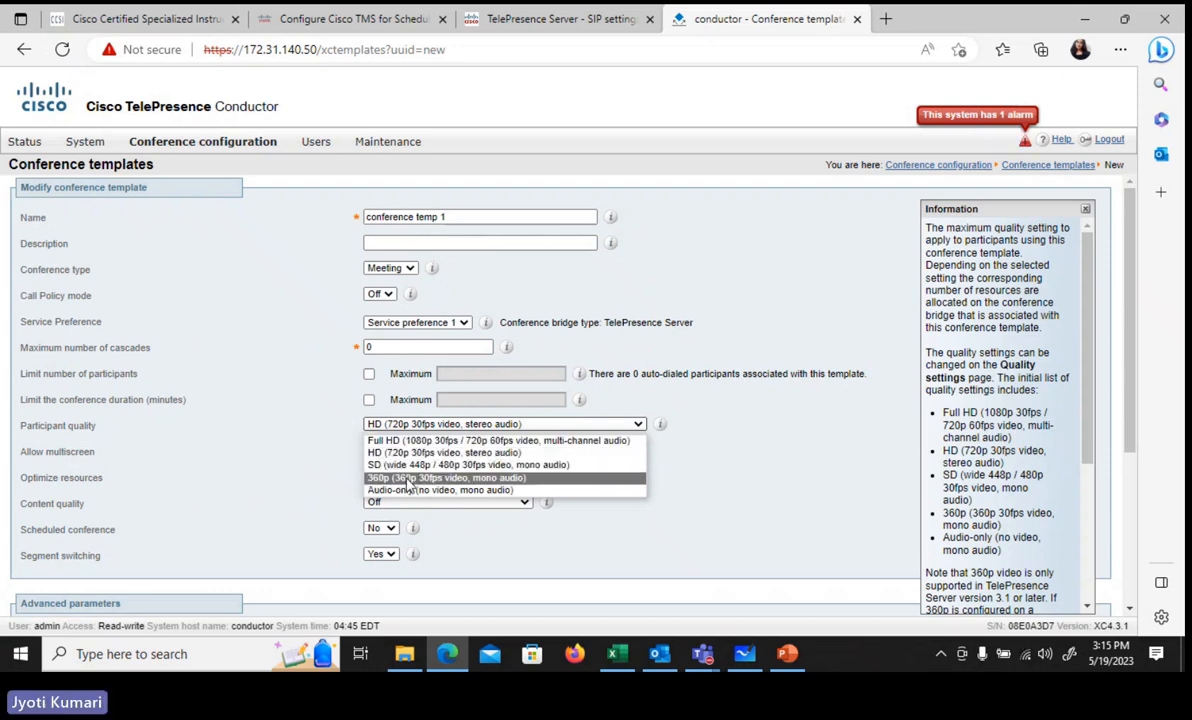
{"action": "left_click", "coordinate": [409, 465]}
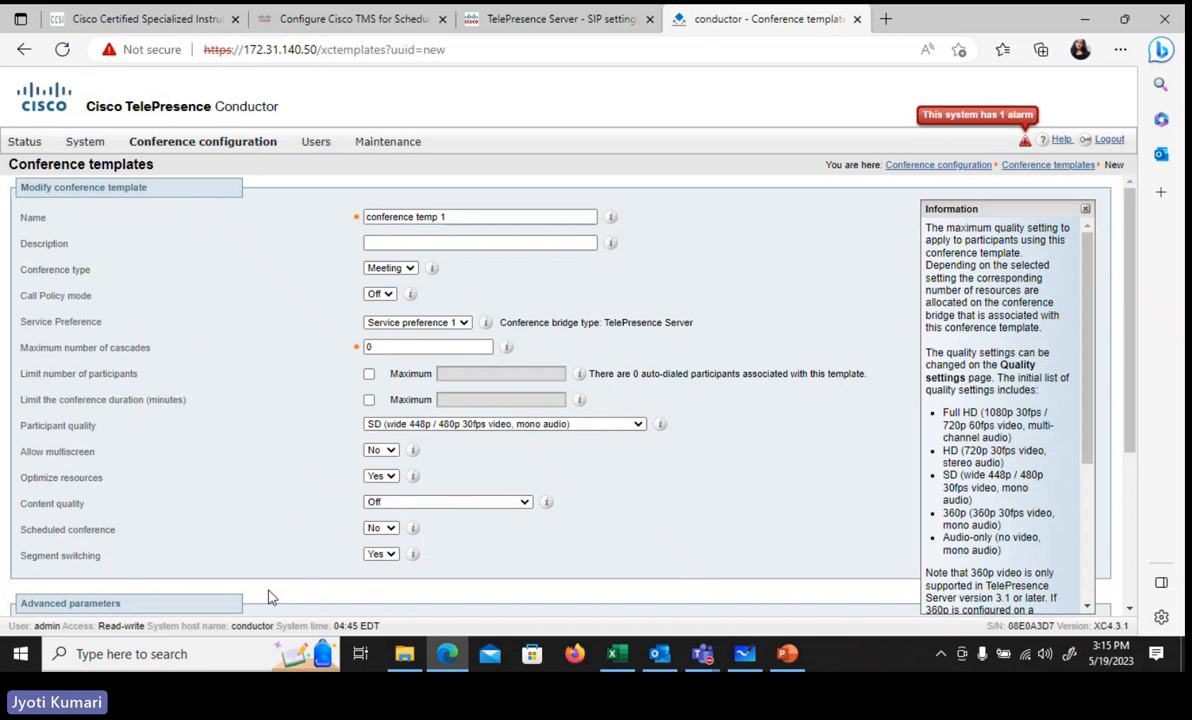
{"action": "scroll", "coordinate": [268, 597], "scroll_direction": "down", "scroll_amount": 3}
{"action": "scroll", "coordinate": [268, 597], "scroll_direction": "down", "scroll_amount": 2}
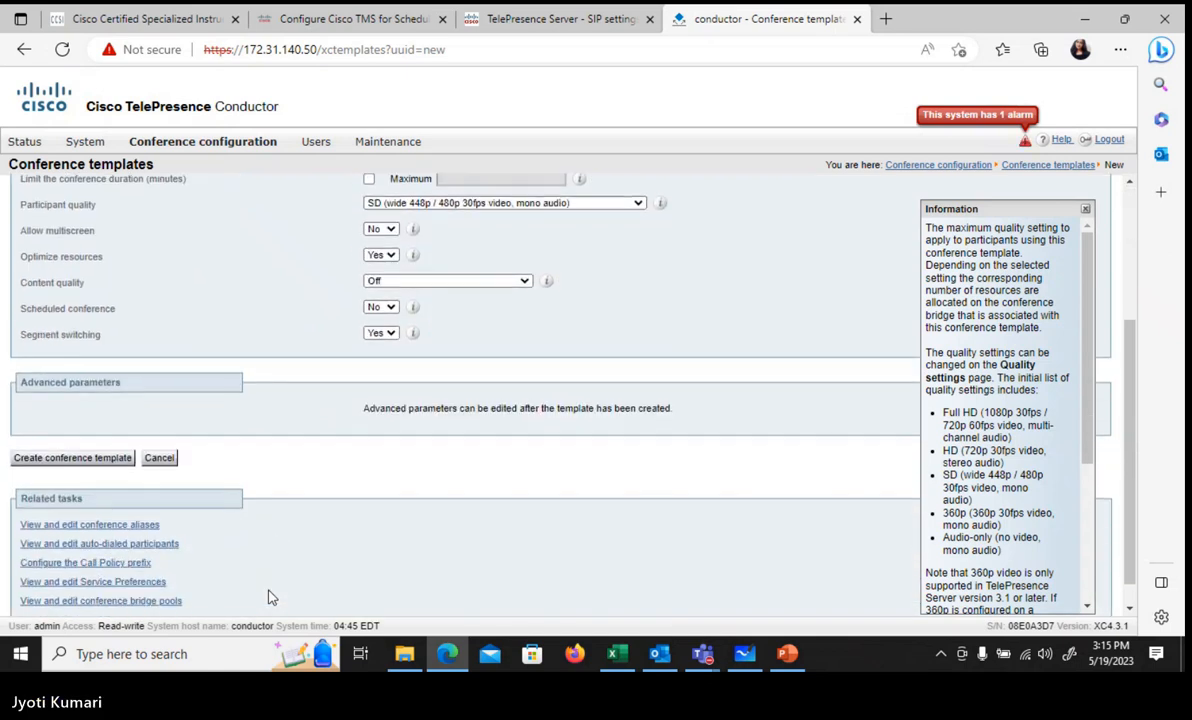
{"action": "left_click", "coordinate": [72, 429]}
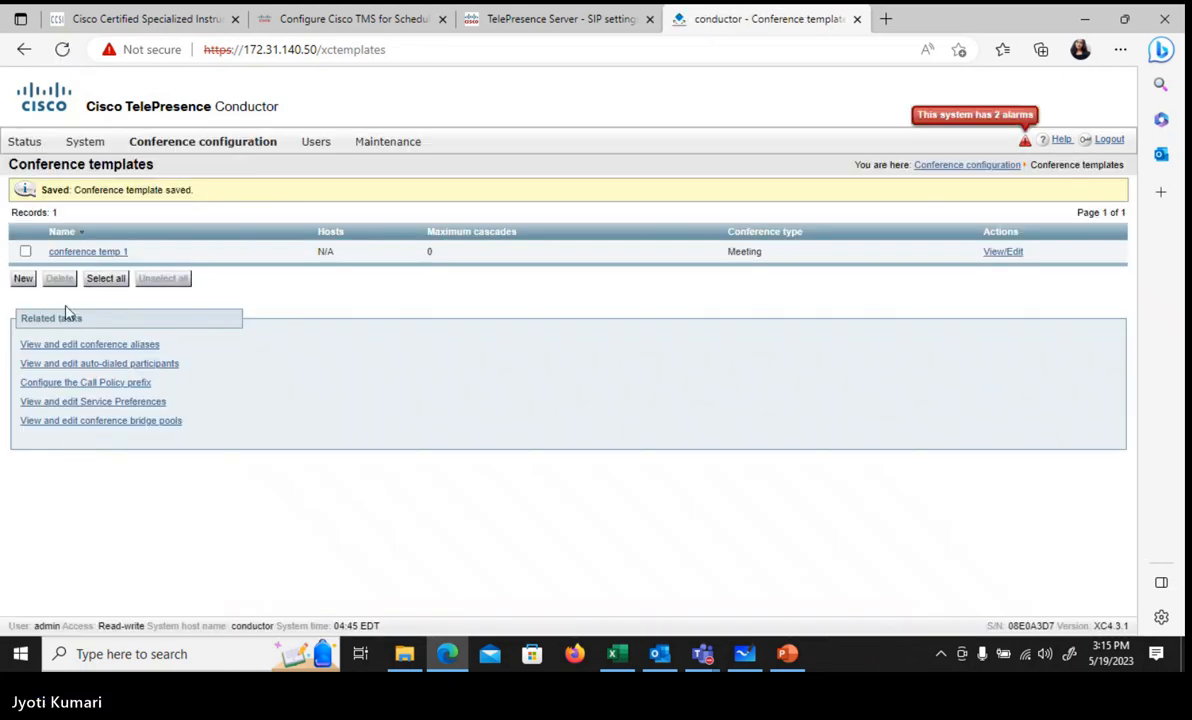
{"action": "left_click", "coordinate": [77, 255]}
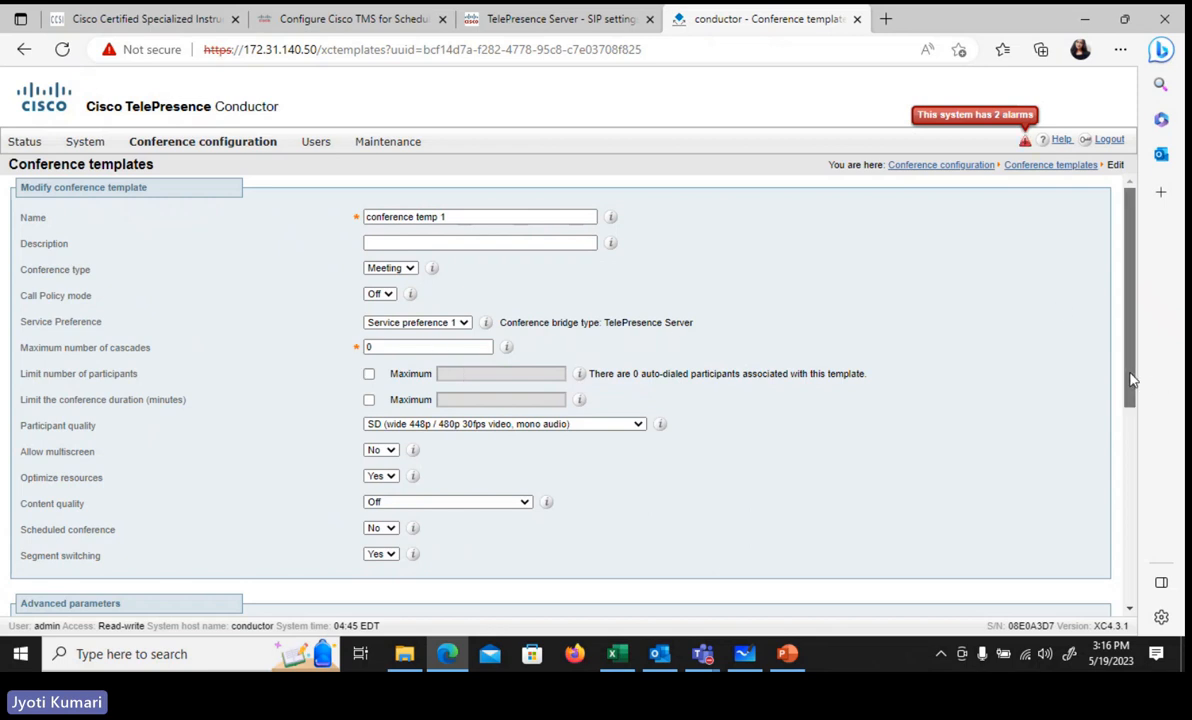
{"action": "left_click_drag", "start_coordinate": [1133, 376], "coordinate": [1152, 497]}
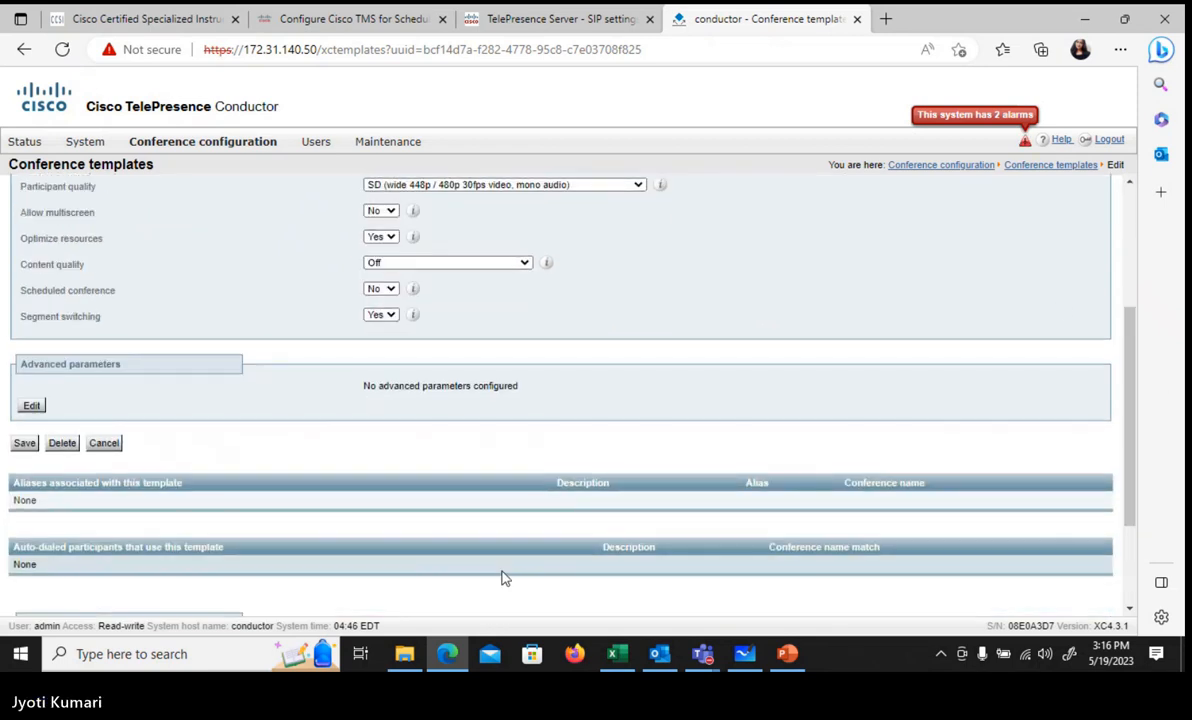
{"action": "left_click", "coordinate": [32, 405]}
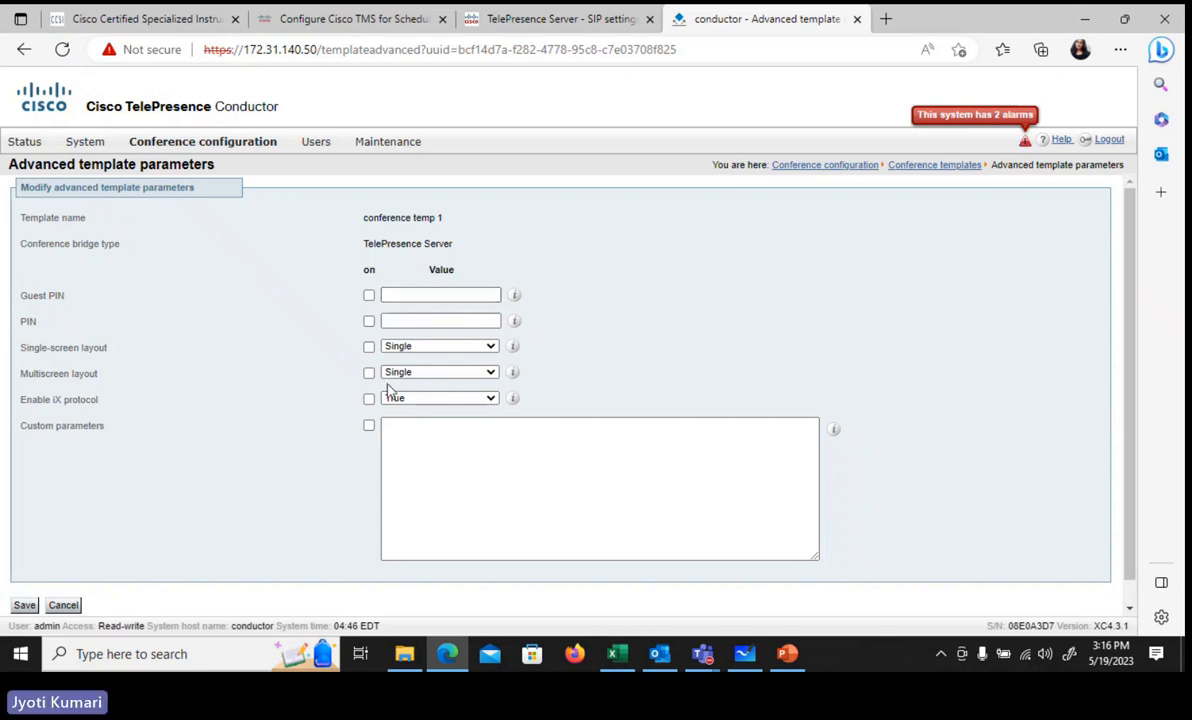
{"action": "left_click", "coordinate": [24, 605]}
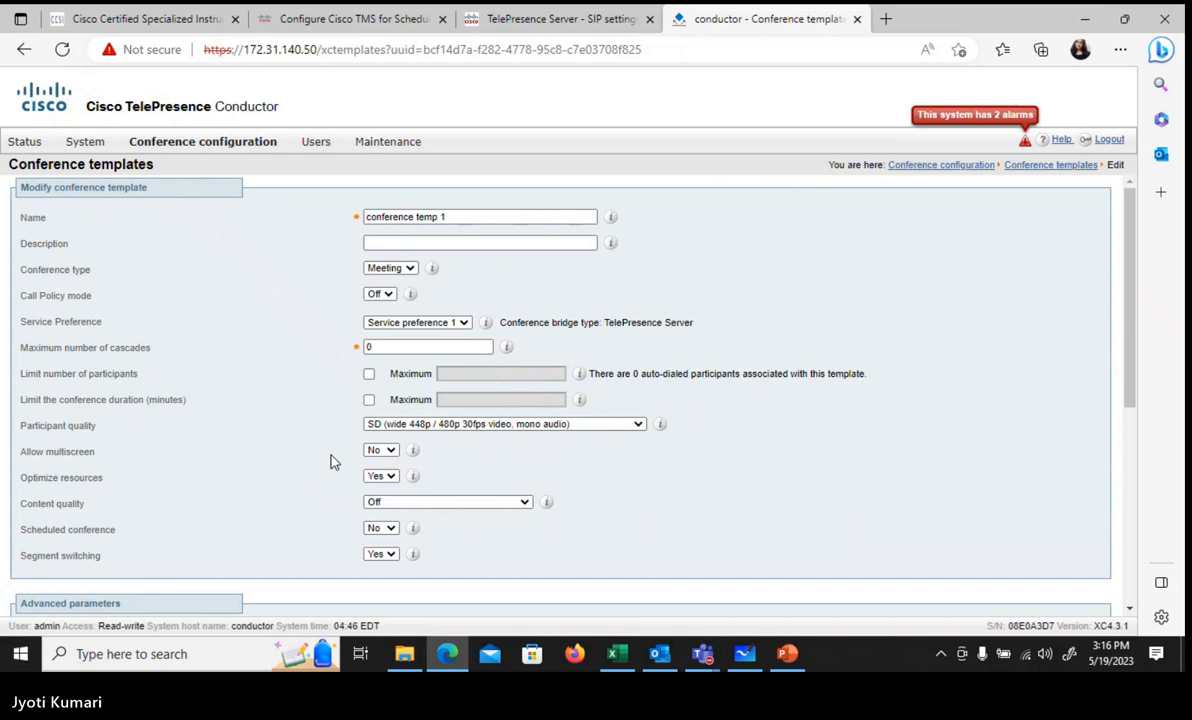
{"action": "mouse_move", "coordinate": [165, 141]}
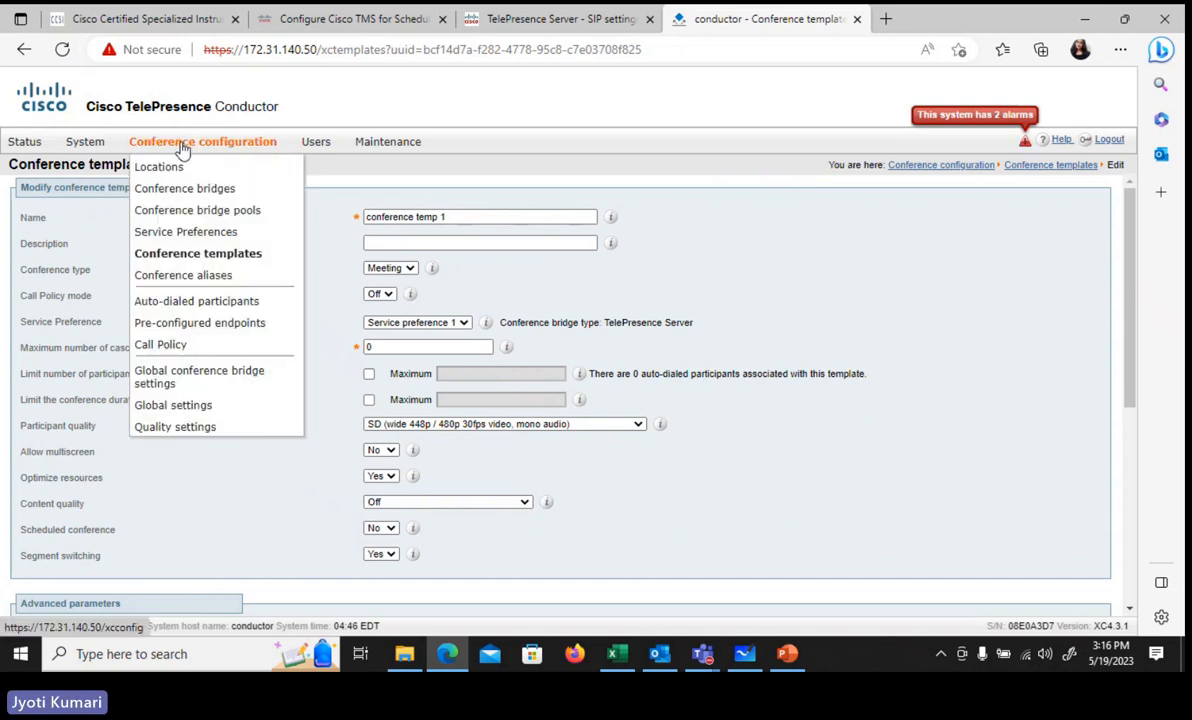
{"action": "left_click", "coordinate": [190, 255]}
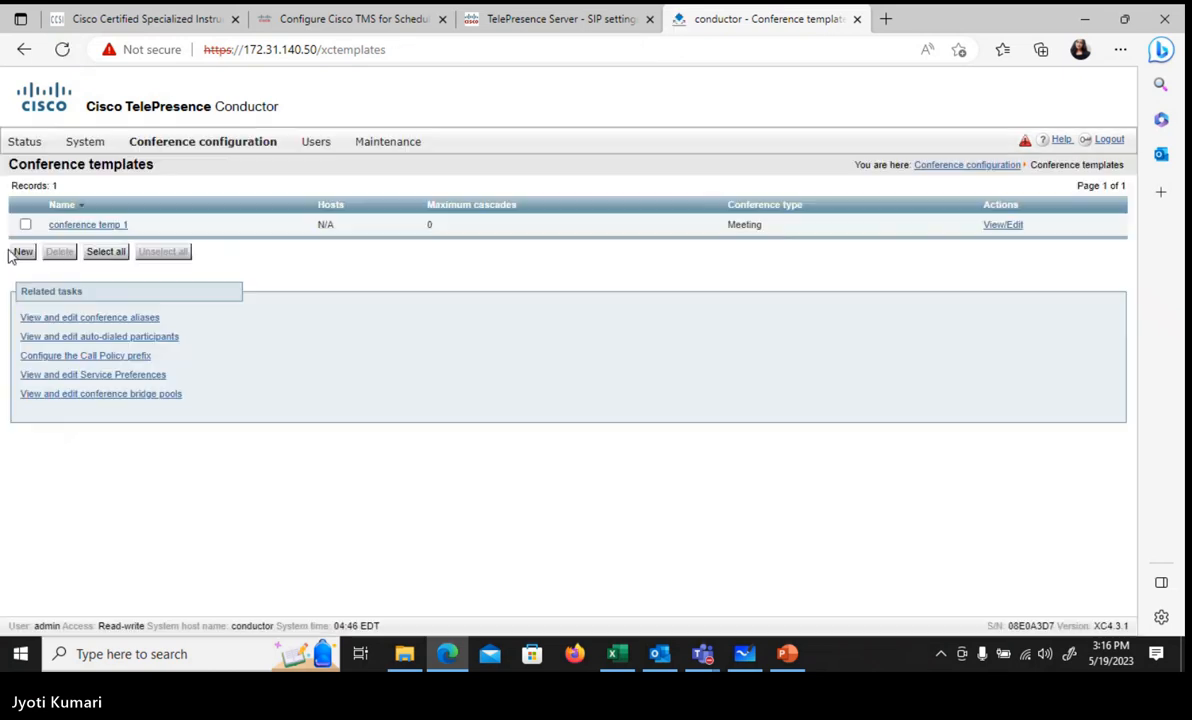
Step: Start a new conference template named 'conference temp 2'
{"action": "left_click", "coordinate": [22, 252]}
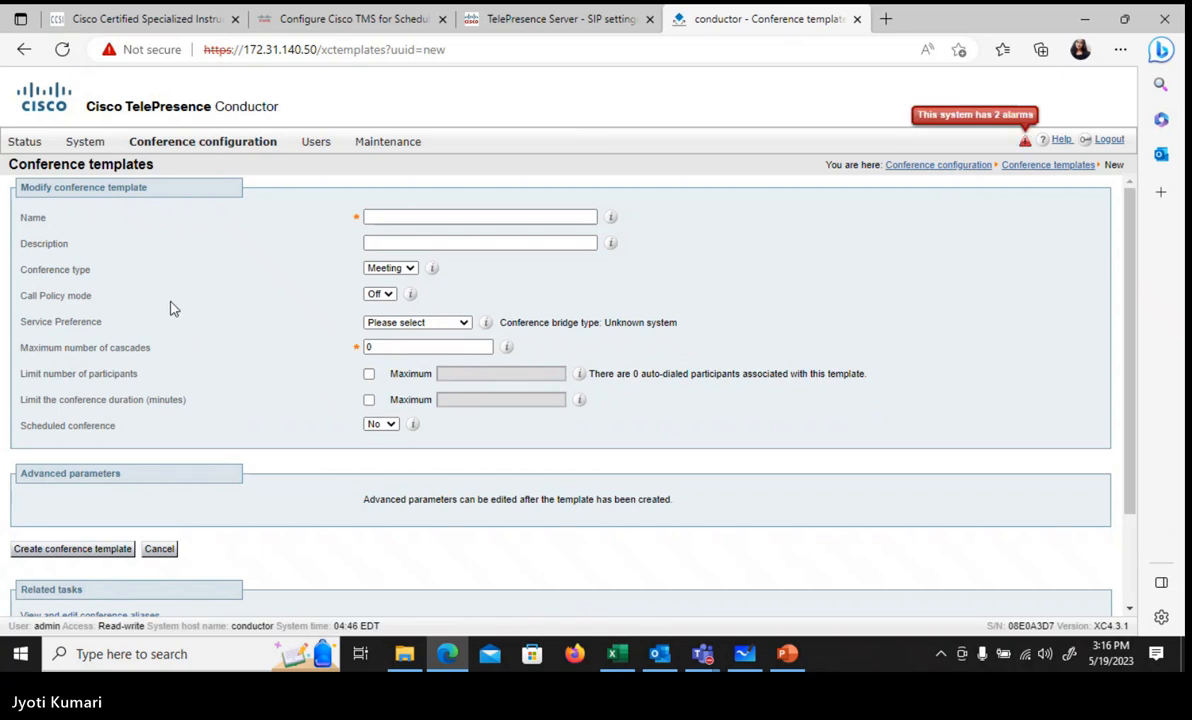
{"action": "left_click", "coordinate": [377, 216]}
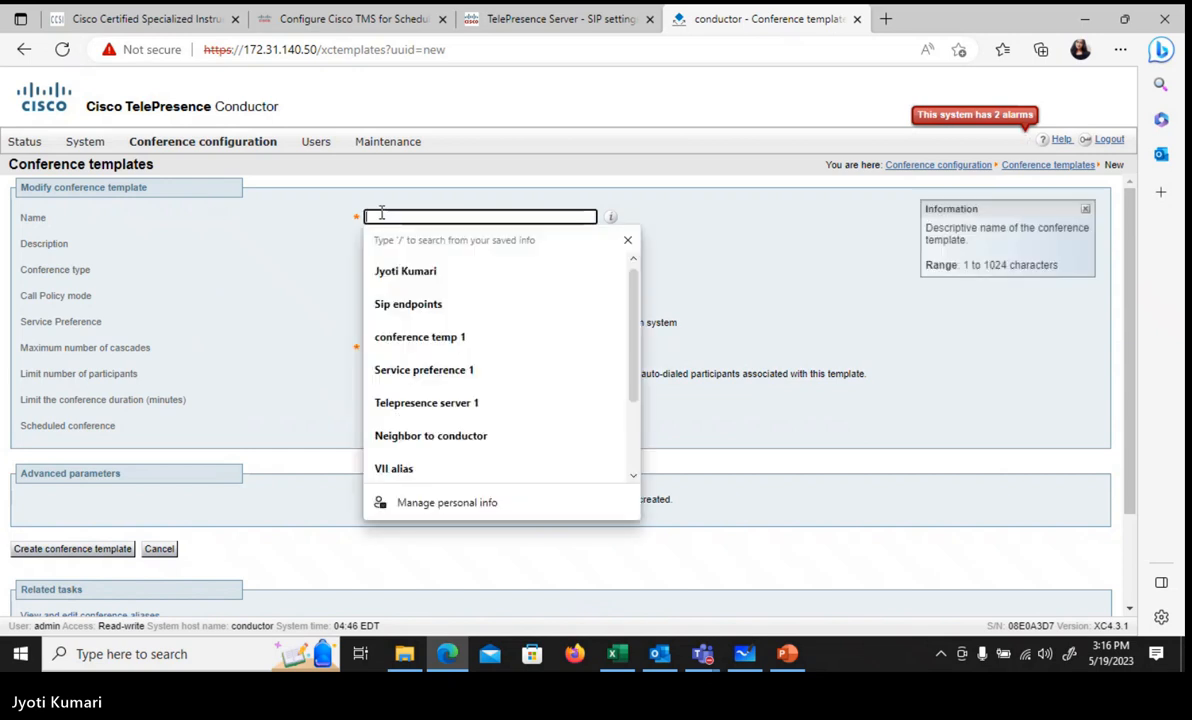
{"action": "type", "text": "con"}
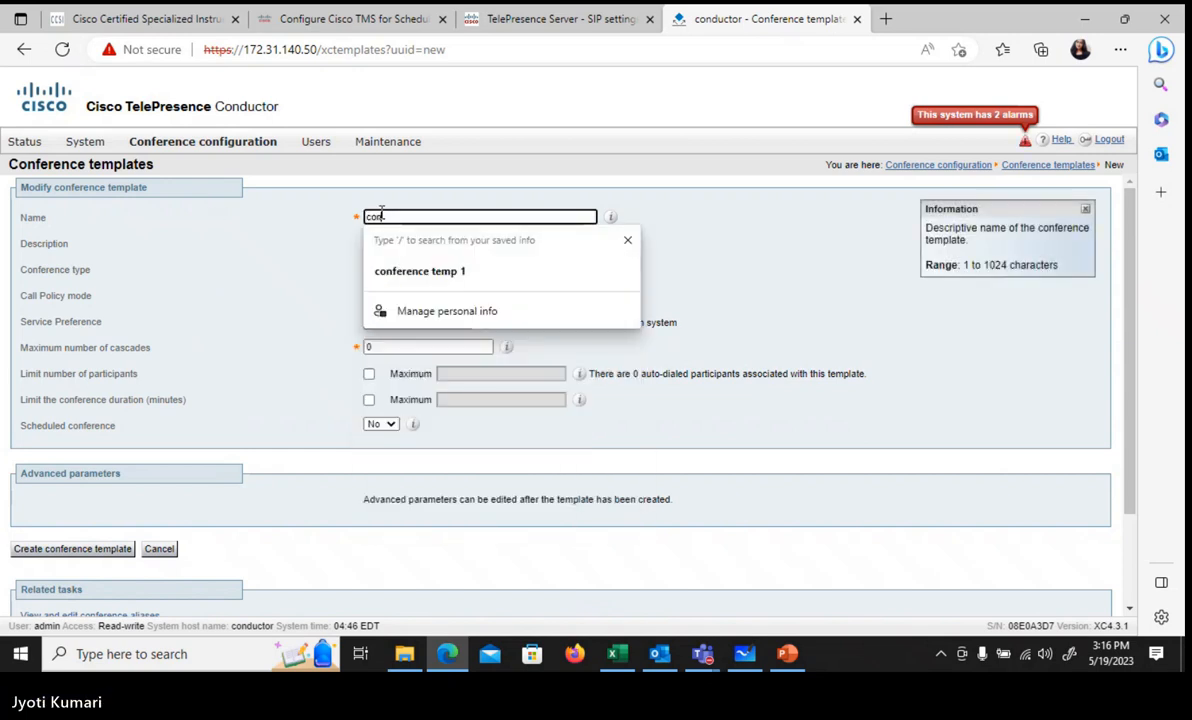
{"action": "type", "text": "fere"}
{"action": "key", "text": "Down"}
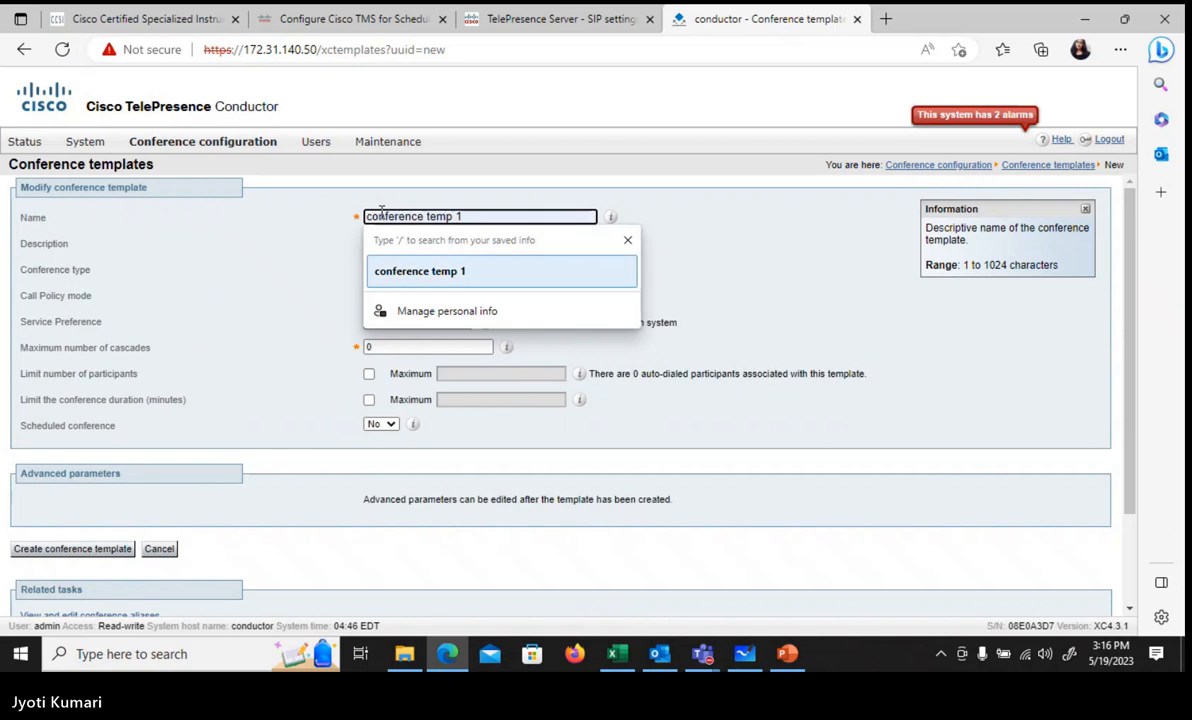
{"action": "key", "text": "Return"}
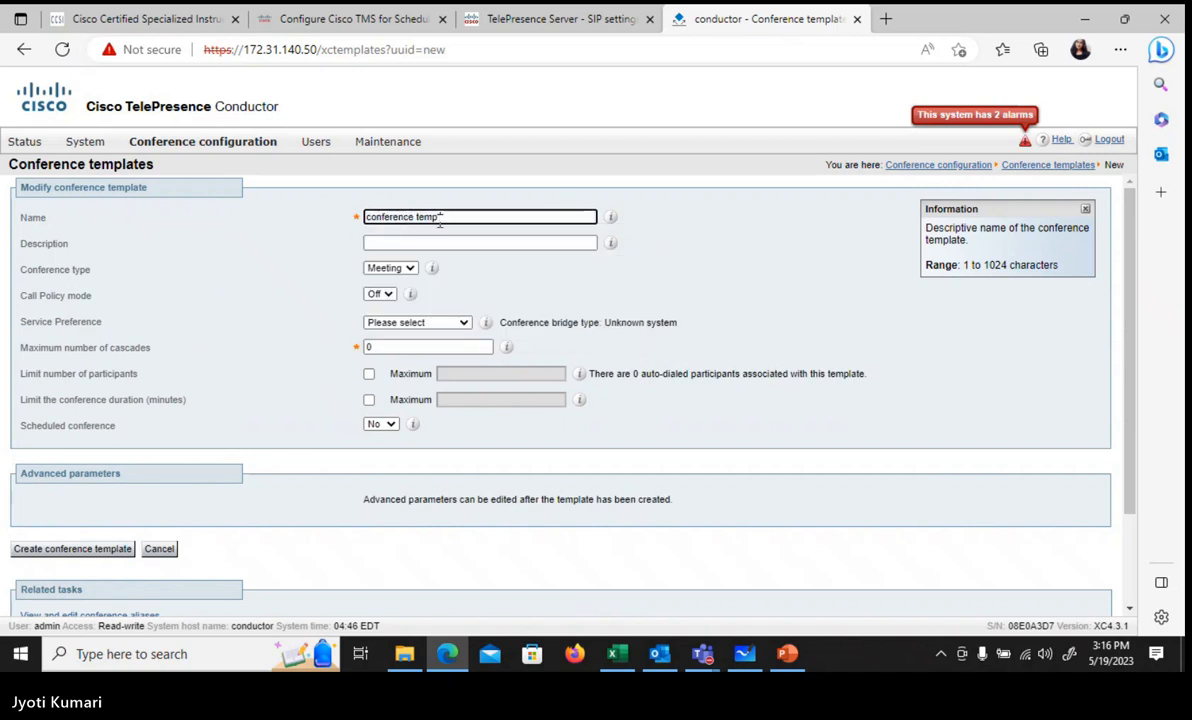
{"action": "key", "text": "BackSpace"}
{"action": "type", "text": "2"}
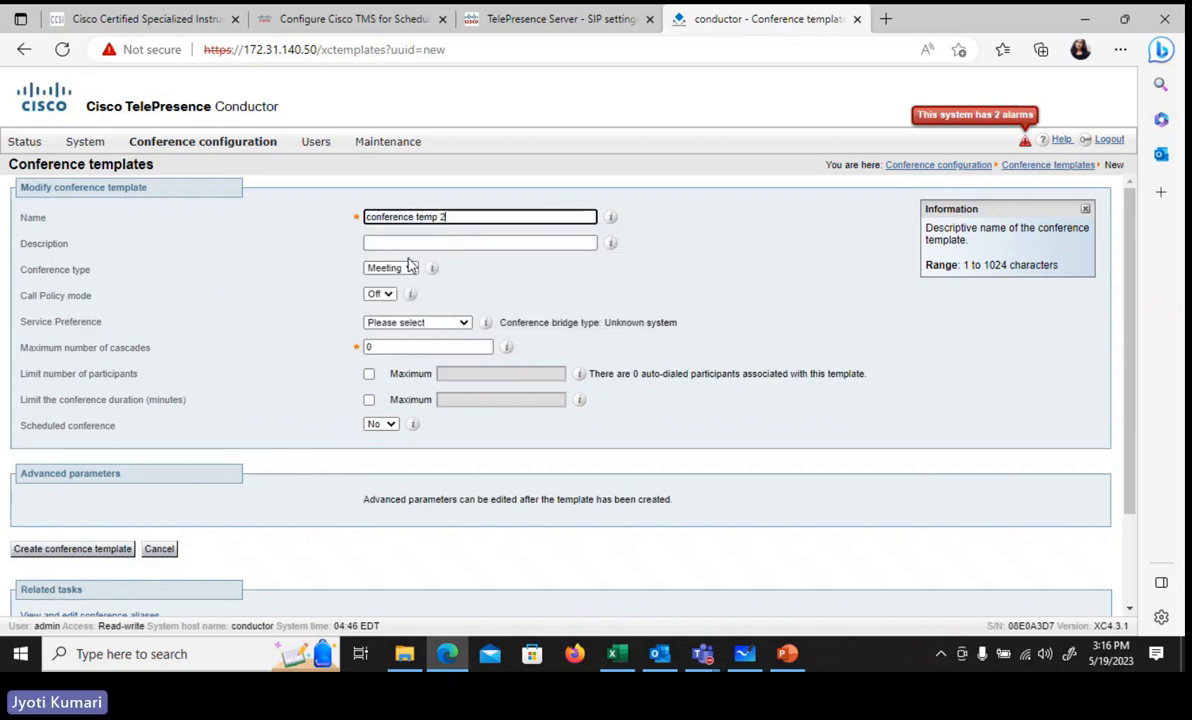
Step: Choose Service preference 1 and SD participant quality, then create the template
{"action": "left_click", "coordinate": [401, 323]}
{"action": "left_click", "coordinate": [408, 352]}
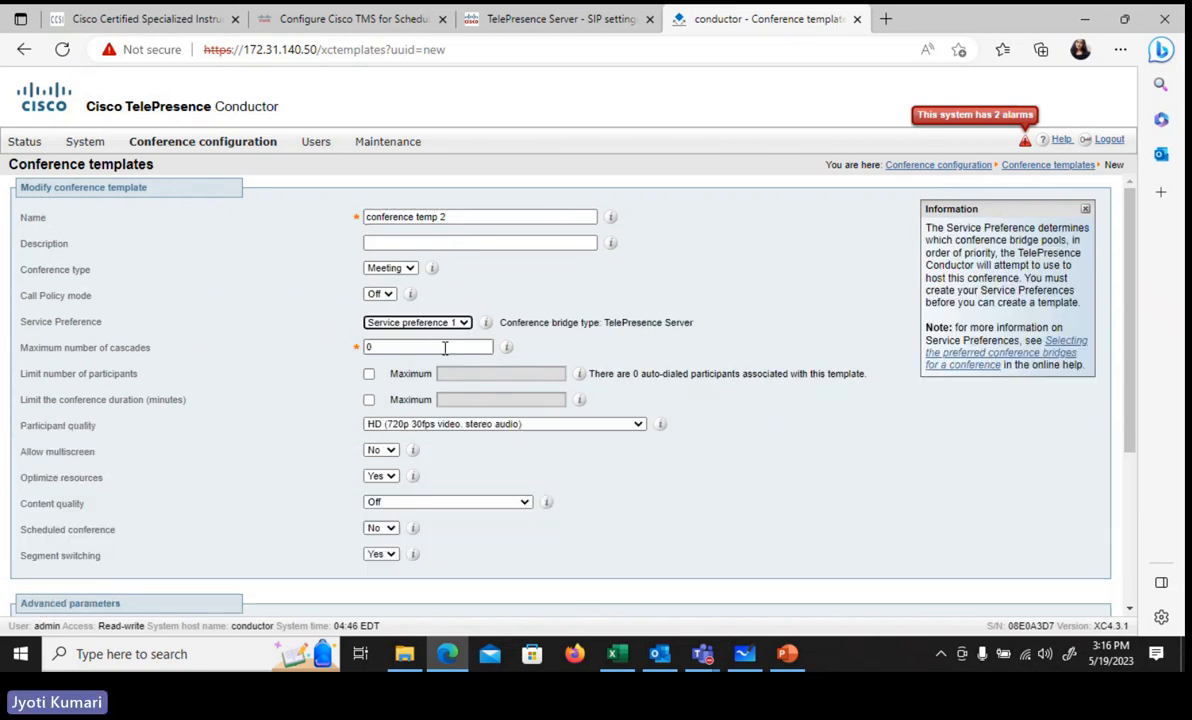
{"action": "left_click", "coordinate": [400, 424]}
{"action": "left_click", "coordinate": [398, 465]}
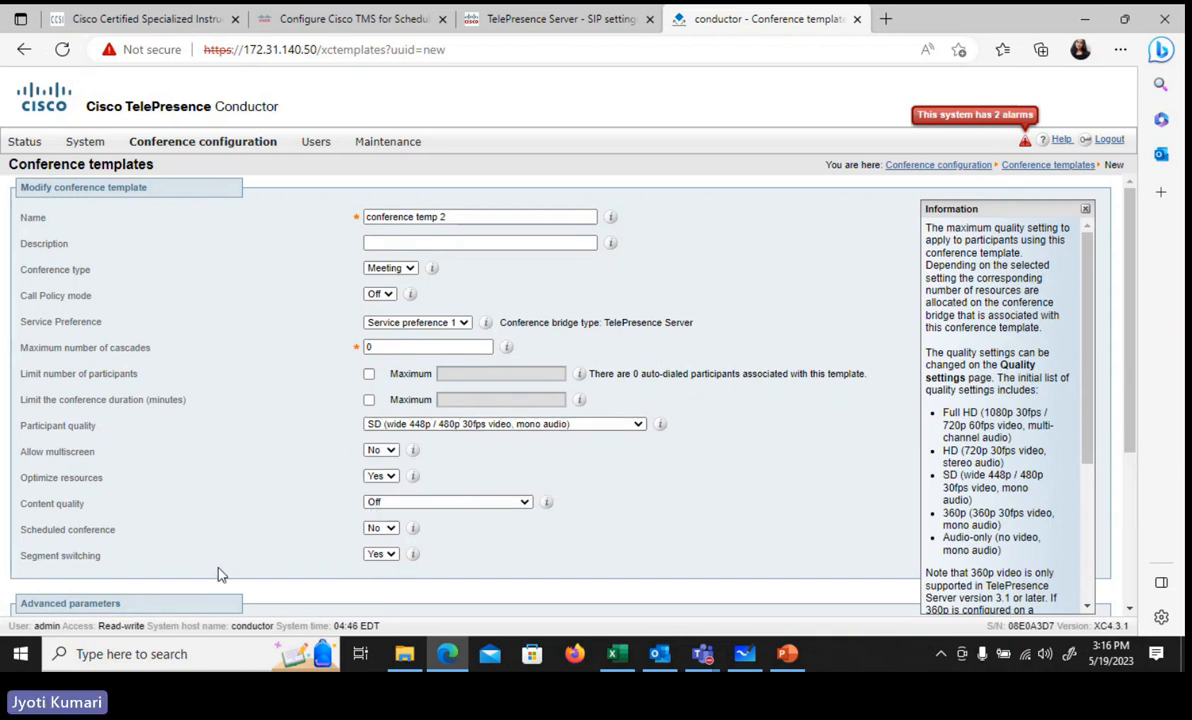
{"action": "scroll", "coordinate": [218, 569], "scroll_direction": "down", "scroll_amount": 5}
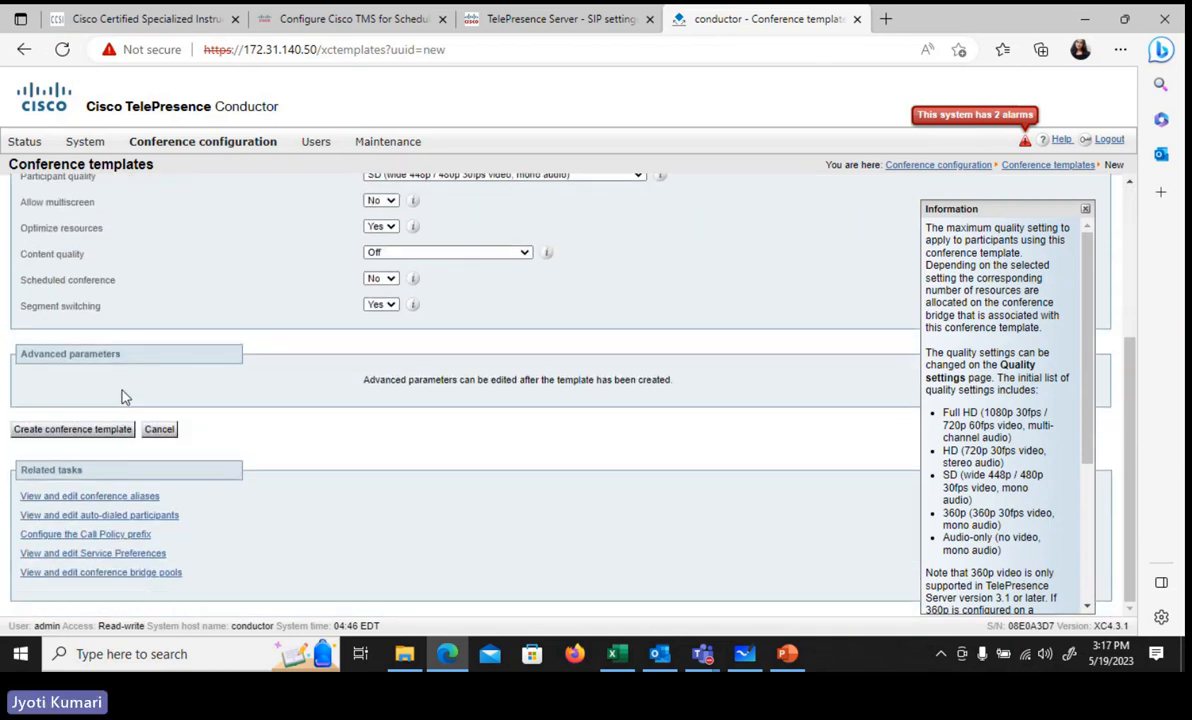
{"action": "left_click", "coordinate": [64, 438]}
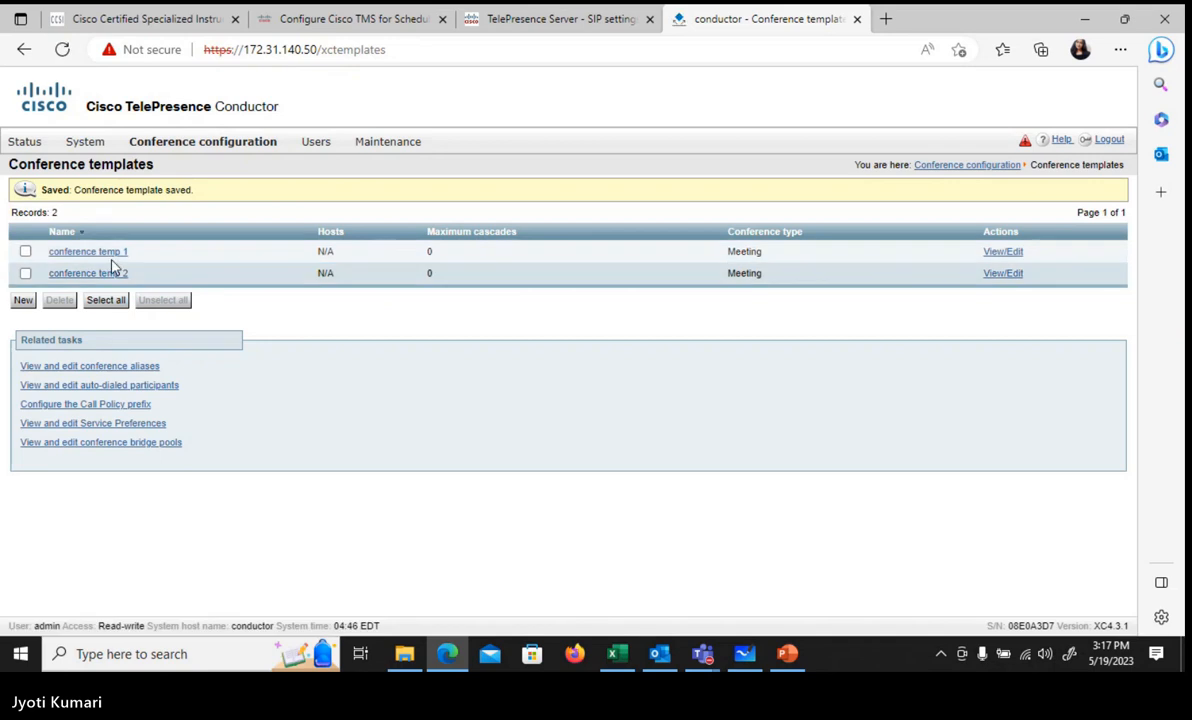
Step: Reopen conference temp 2 and save it
{"action": "left_click", "coordinate": [122, 276]}
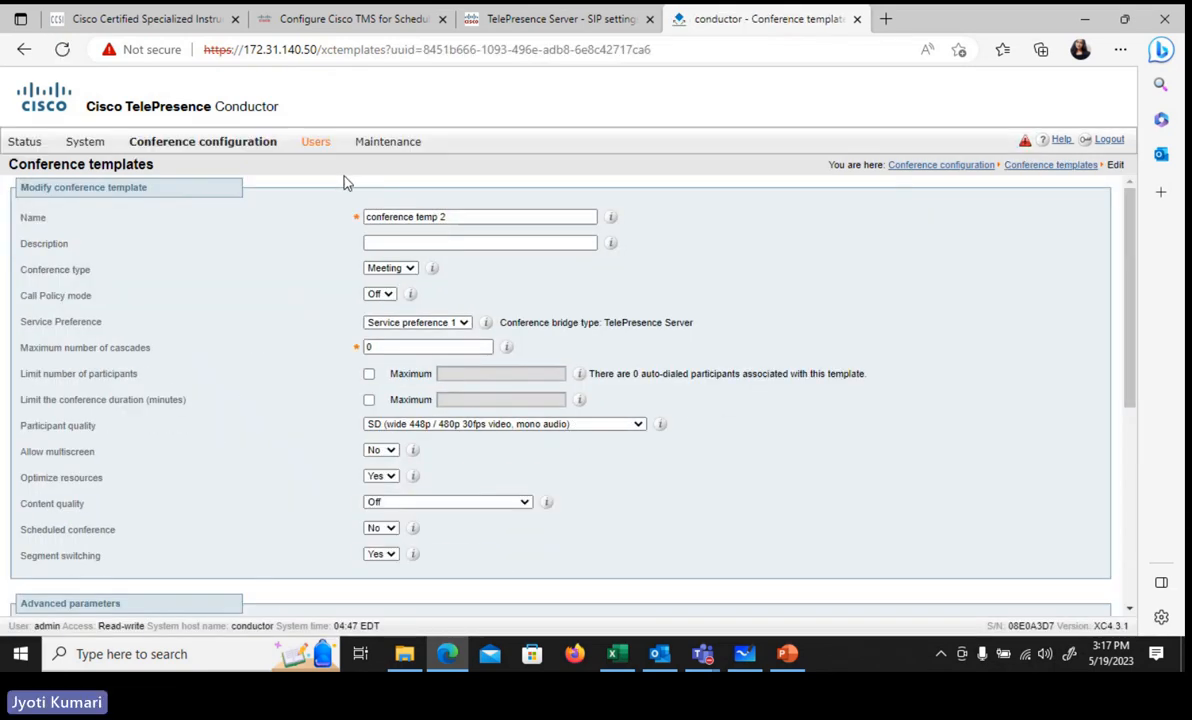
{"action": "scroll", "coordinate": [343, 181], "scroll_direction": "down", "scroll_amount": 3}
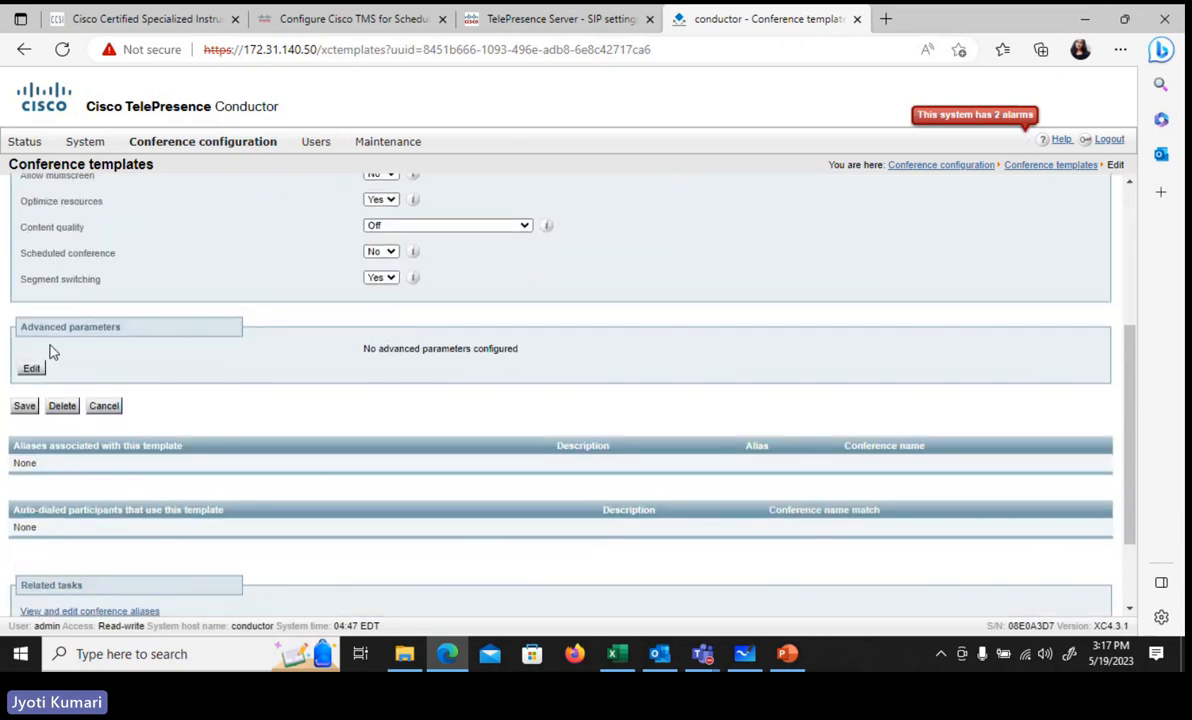
{"action": "left_click", "coordinate": [25, 408]}
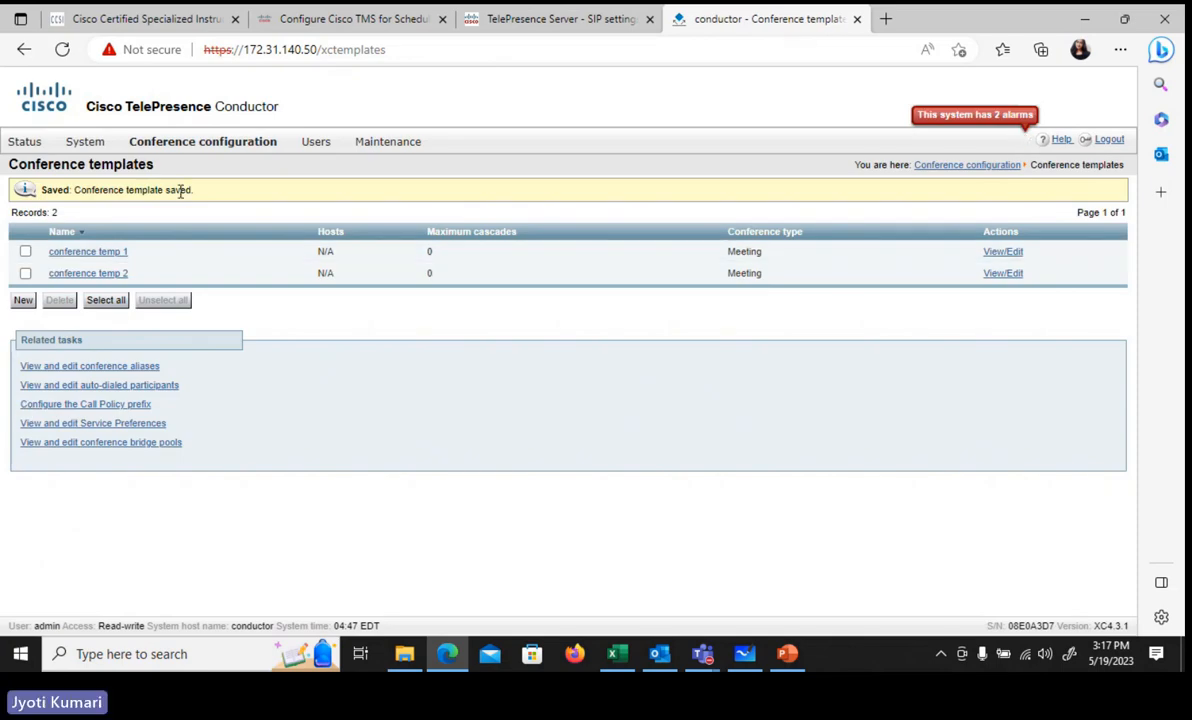
Step: Create a new conference alias named 'test alias 1'
{"action": "mouse_move", "coordinate": [176, 152]}
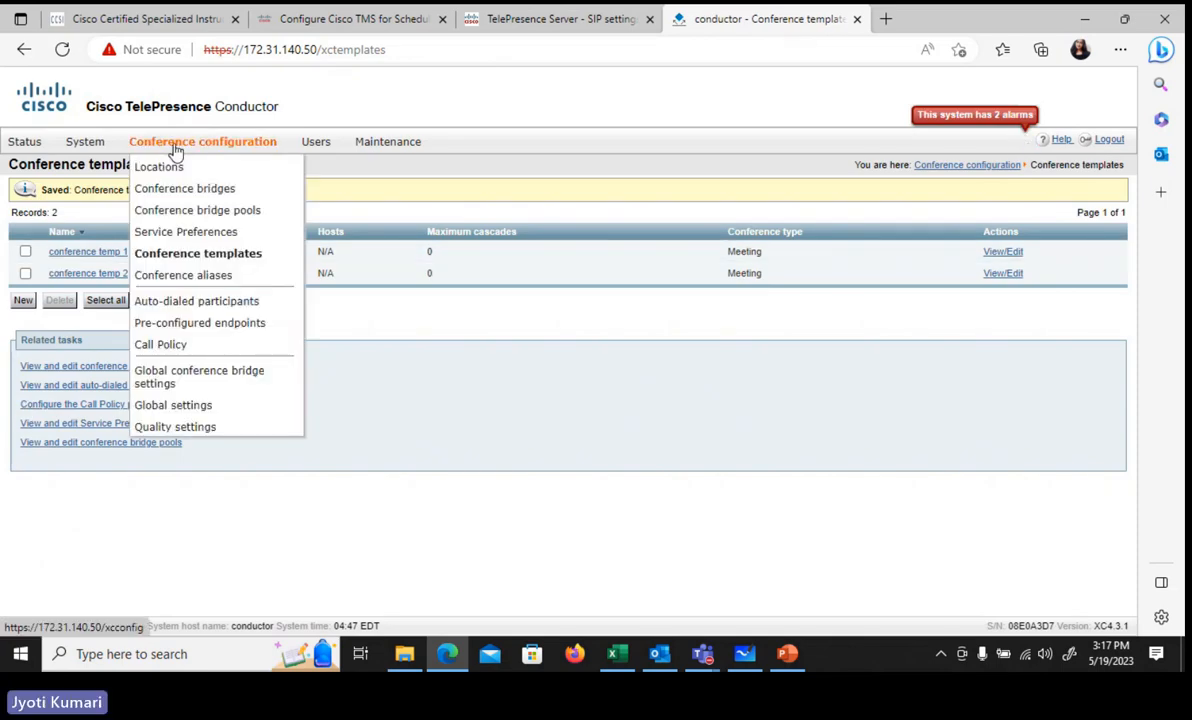
{"action": "left_click", "coordinate": [207, 274]}
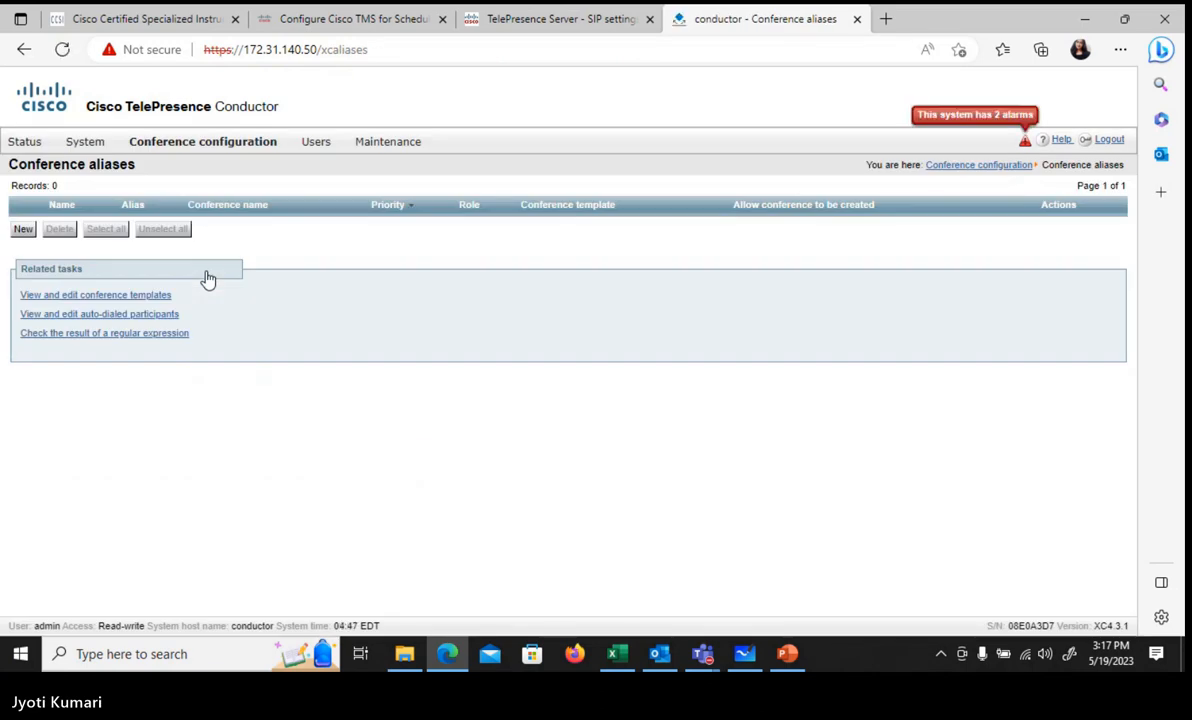
{"action": "left_click", "coordinate": [22, 232]}
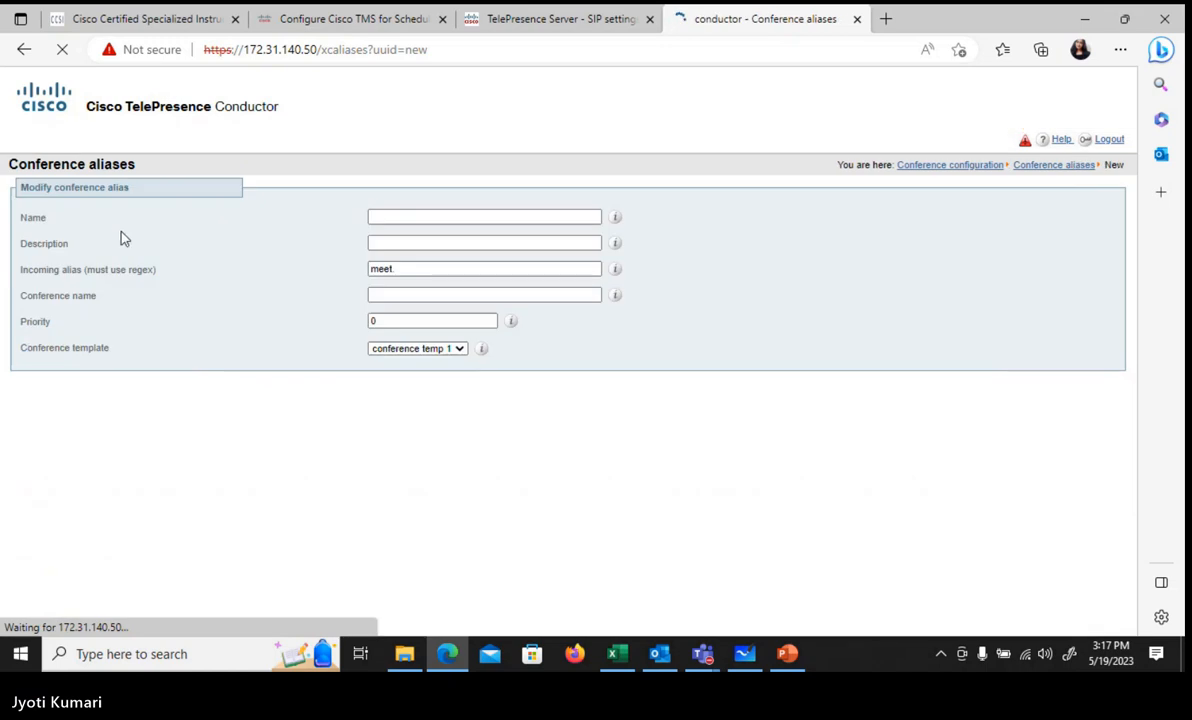
{"action": "left_click", "coordinate": [378, 217]}
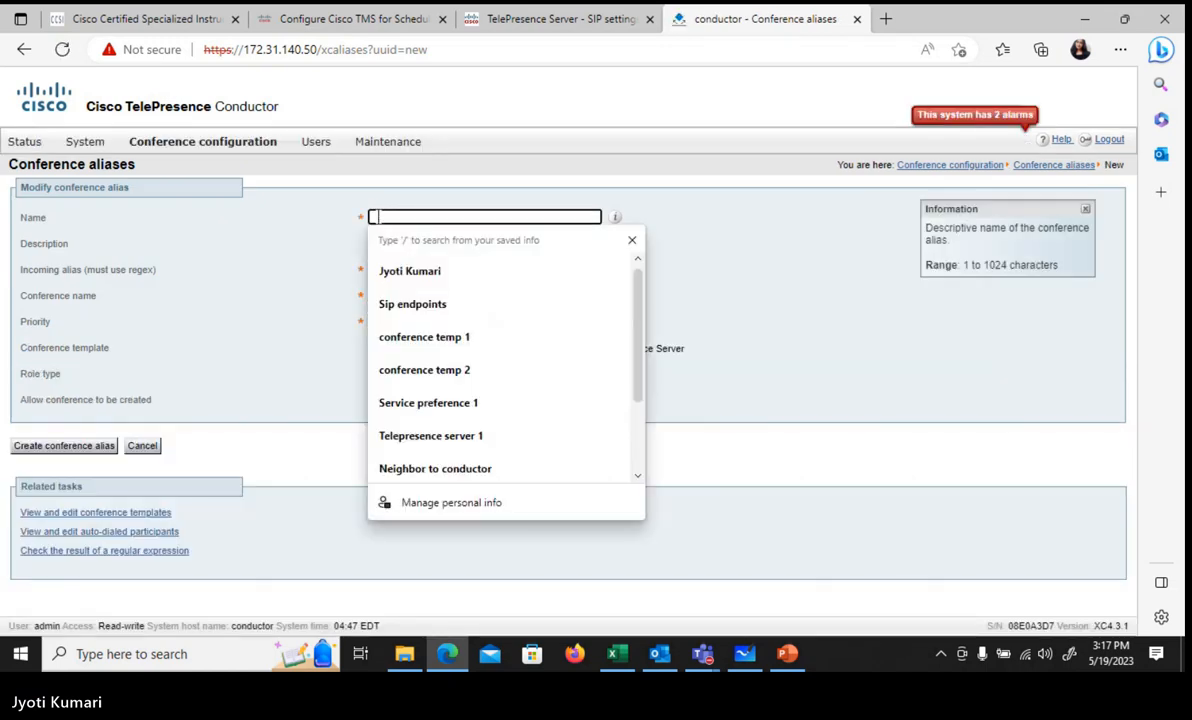
{"action": "type", "text": "test al"}
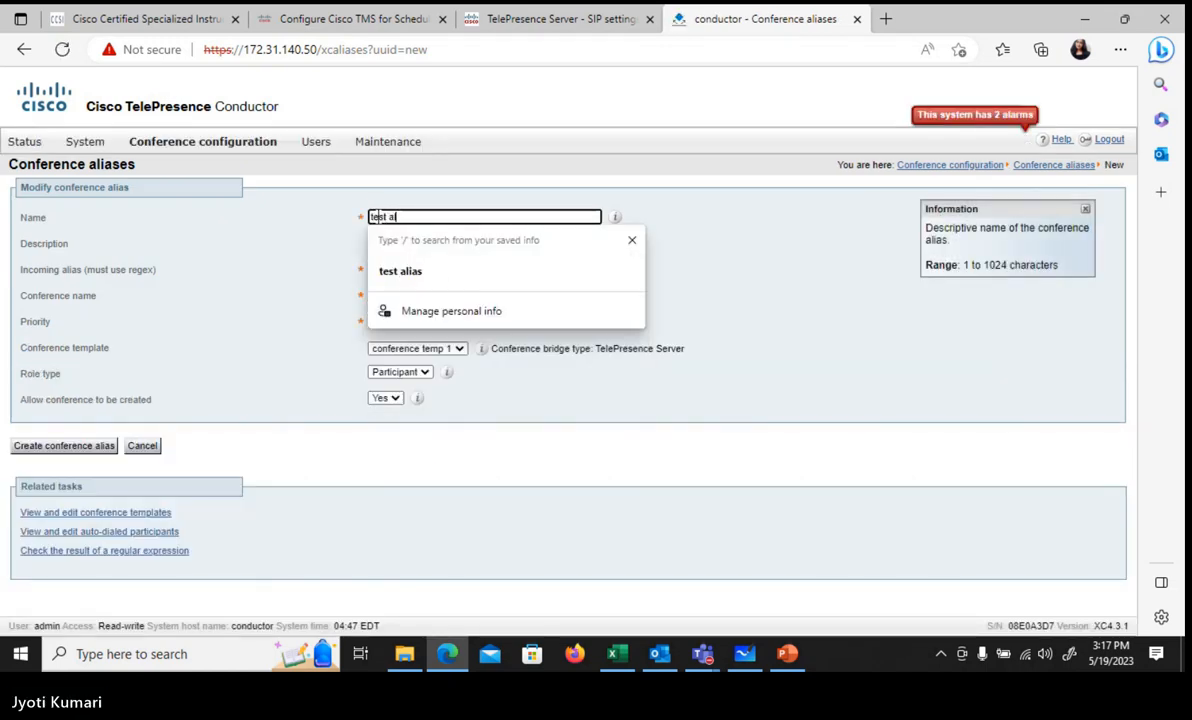
{"action": "type", "text": "ias 1"}
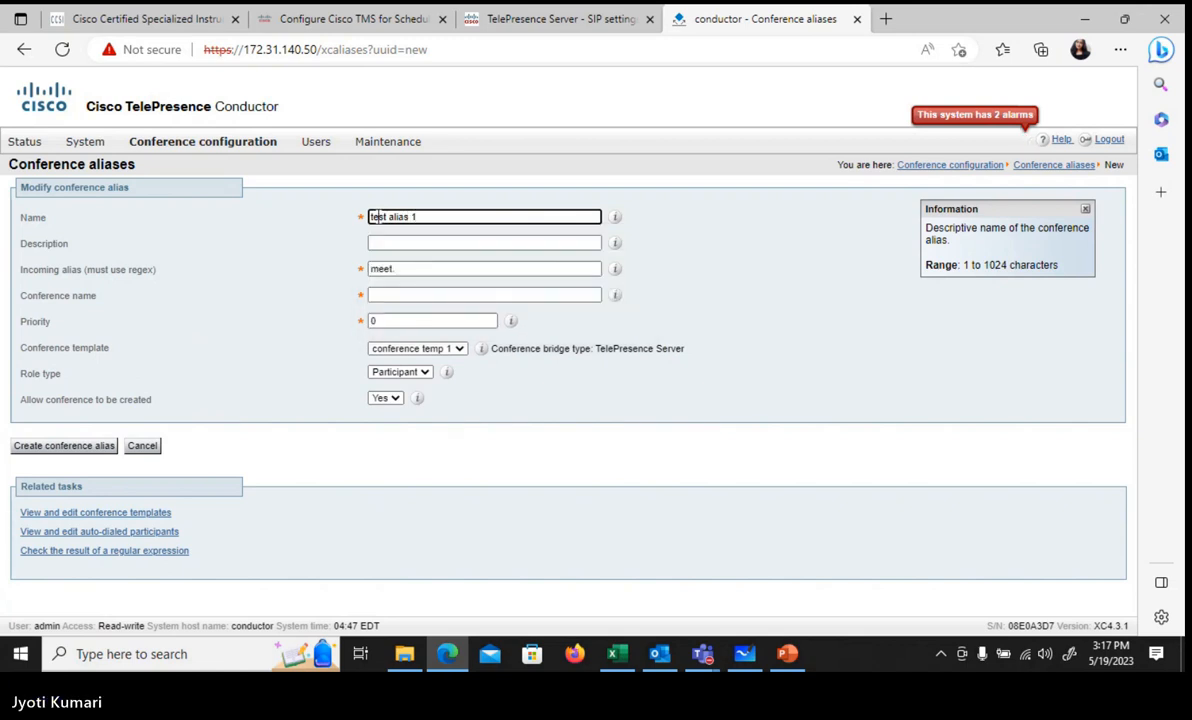
{"action": "left_click", "coordinate": [402, 268]}
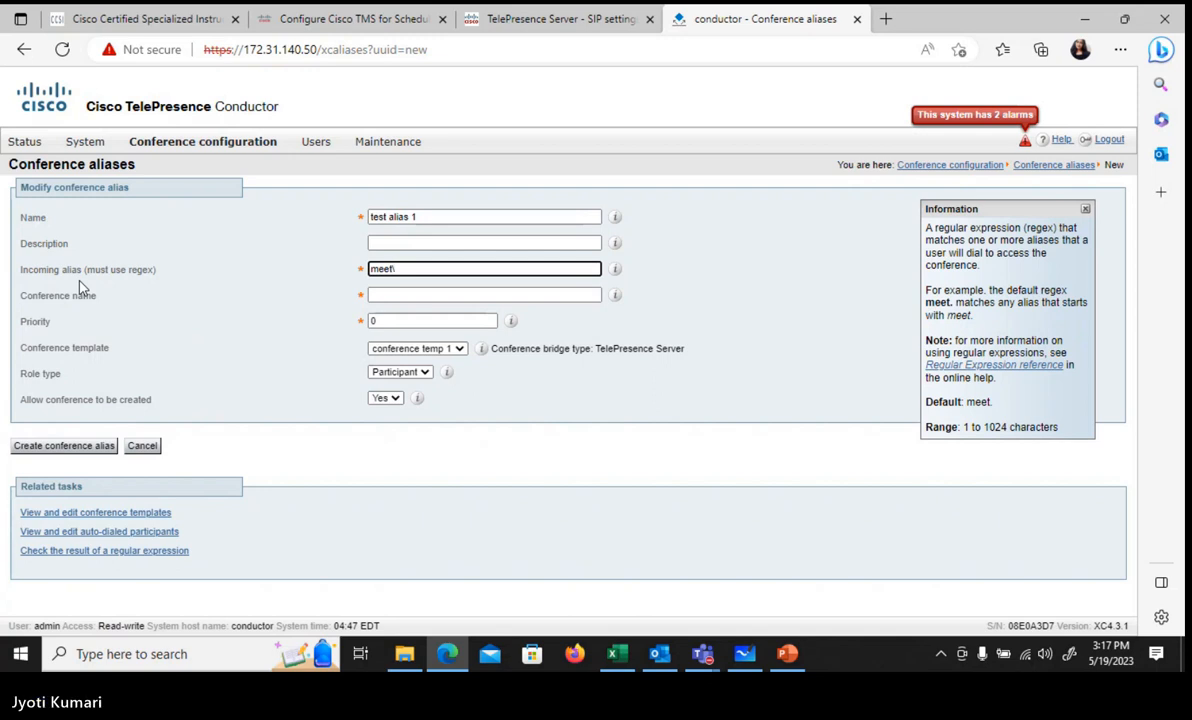
{"action": "type", "text": "."}
{"action": "type", "text": "*(1"}
{"action": "type", "text": ")"}
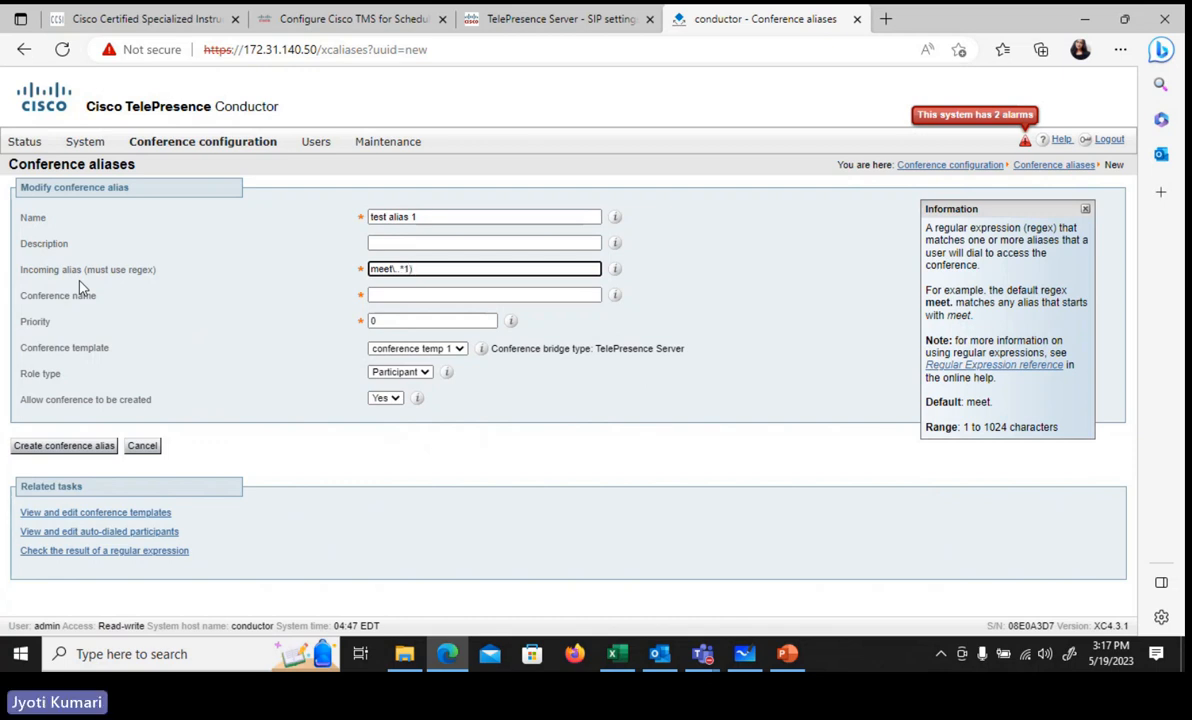
{"action": "key", "text": "Left"}
{"action": "key", "text": "Left"}
{"action": "key", "text": "Home"}
{"action": "type", "text": "("}
{"action": "key", "text": "End"}
{"action": "type", "text": "@"}
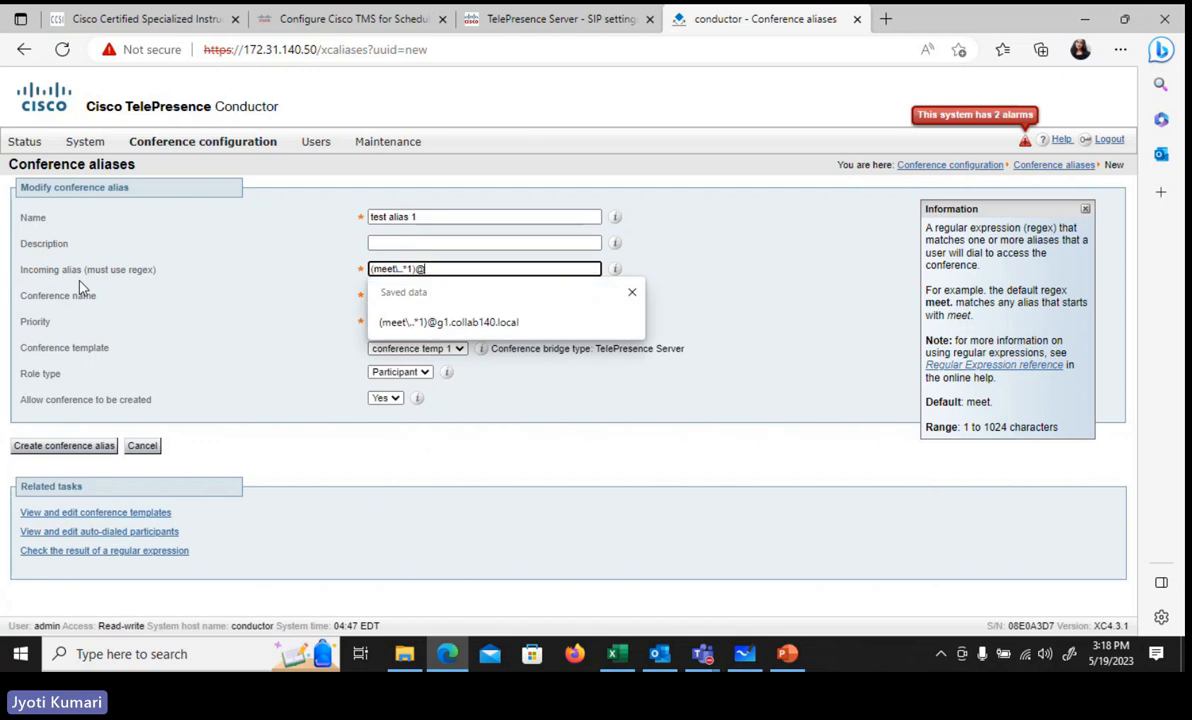
{"action": "type", "text": "g1.coll"}
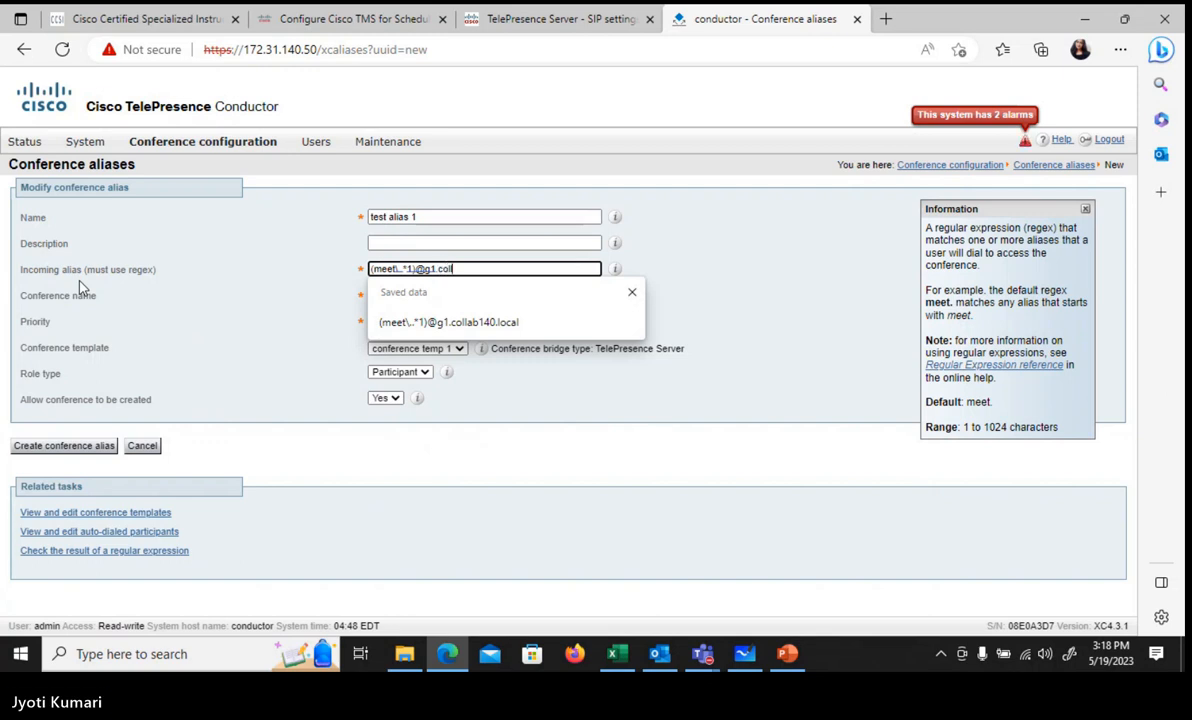
{"action": "type", "text": "ab149"}
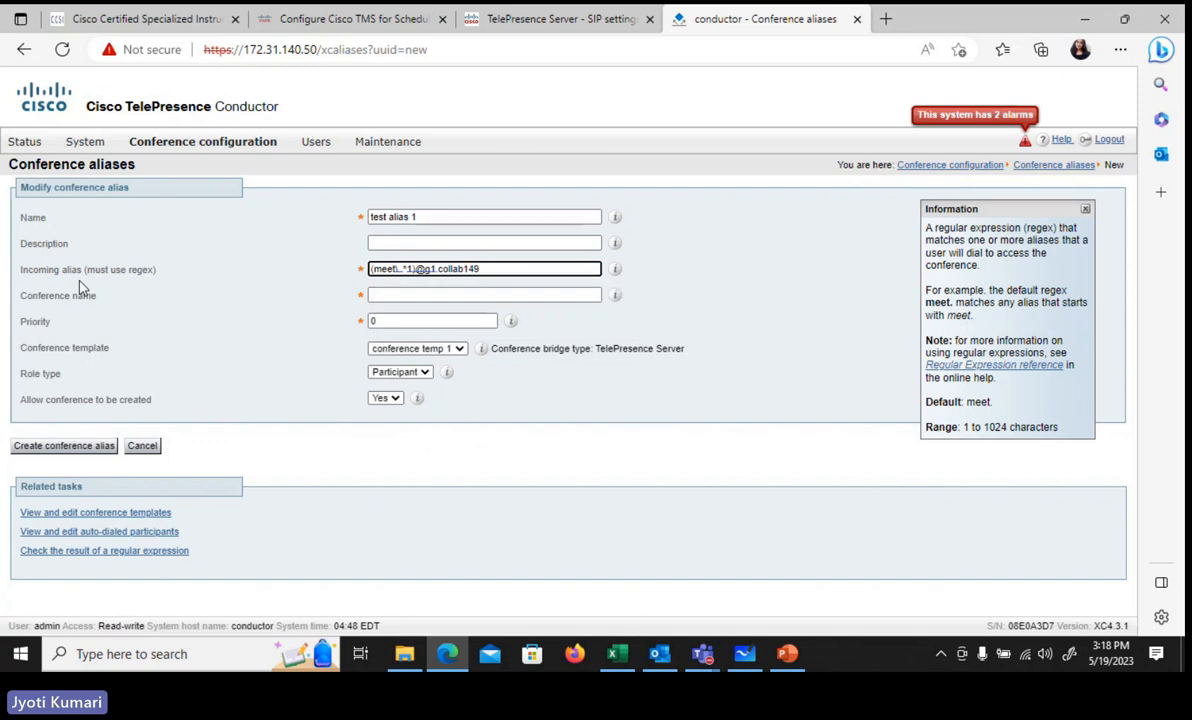
{"action": "type", "text": "0"}
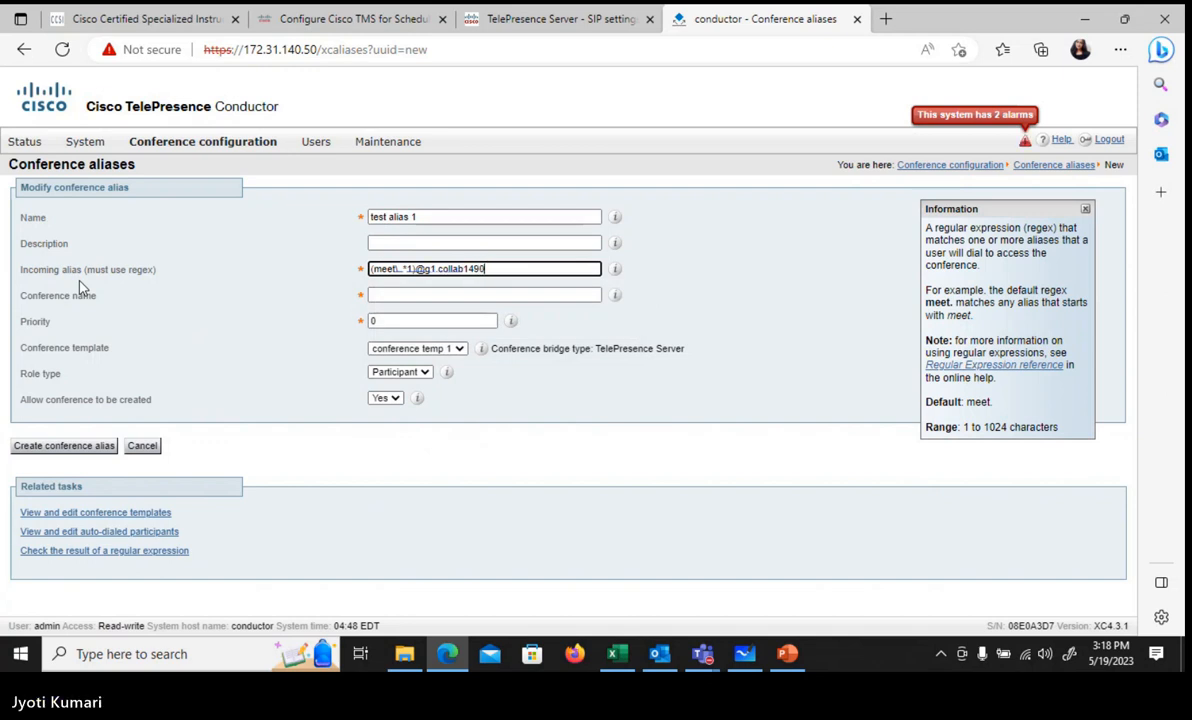
{"action": "key", "text": "BackSpace"}
{"action": "key", "text": "BackSpace"}
{"action": "type", "text": "0"}
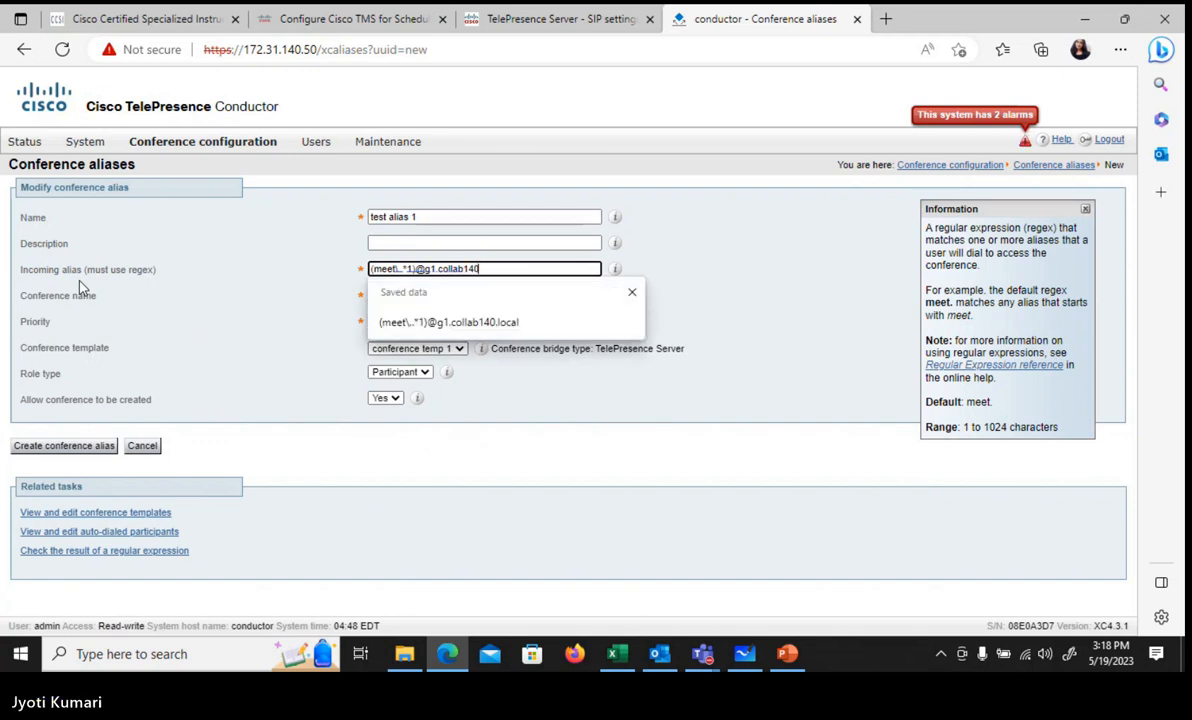
{"action": "type", "text": ".local"}
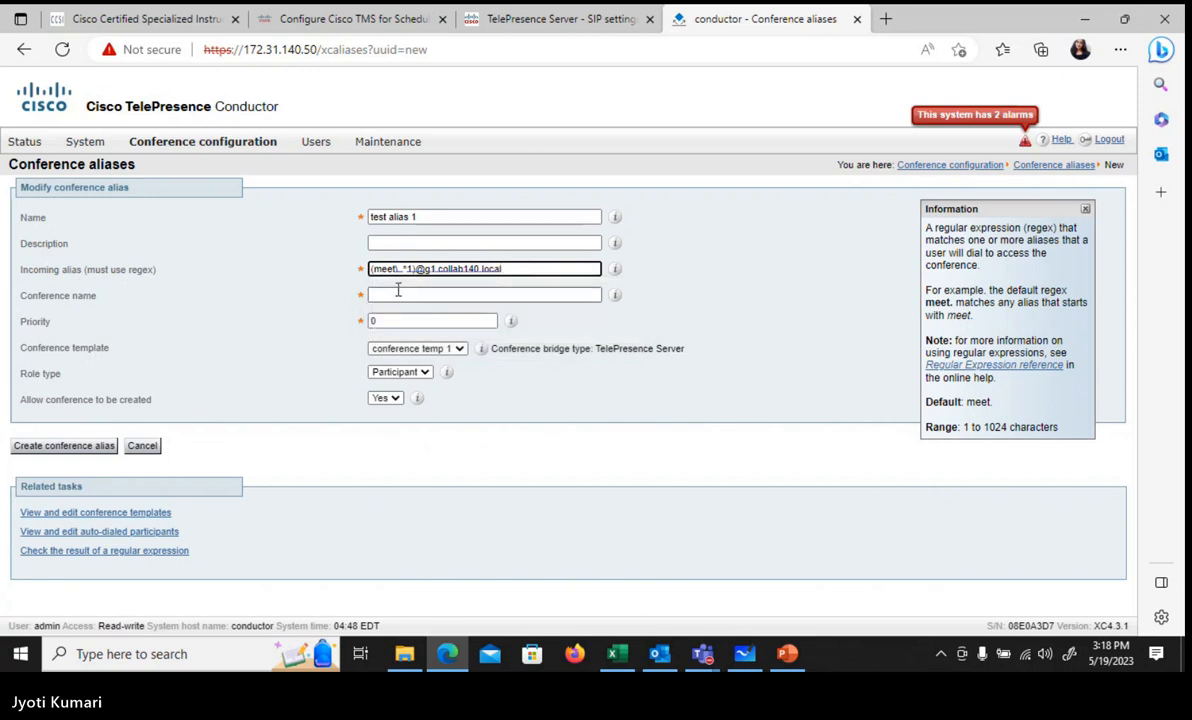
Step: Give test alias 1 conference name \1, priority 1, conference temp 1 and Participant role, then create it
{"action": "left_click", "coordinate": [398, 293]}
{"action": "type", "text": "\\1"}
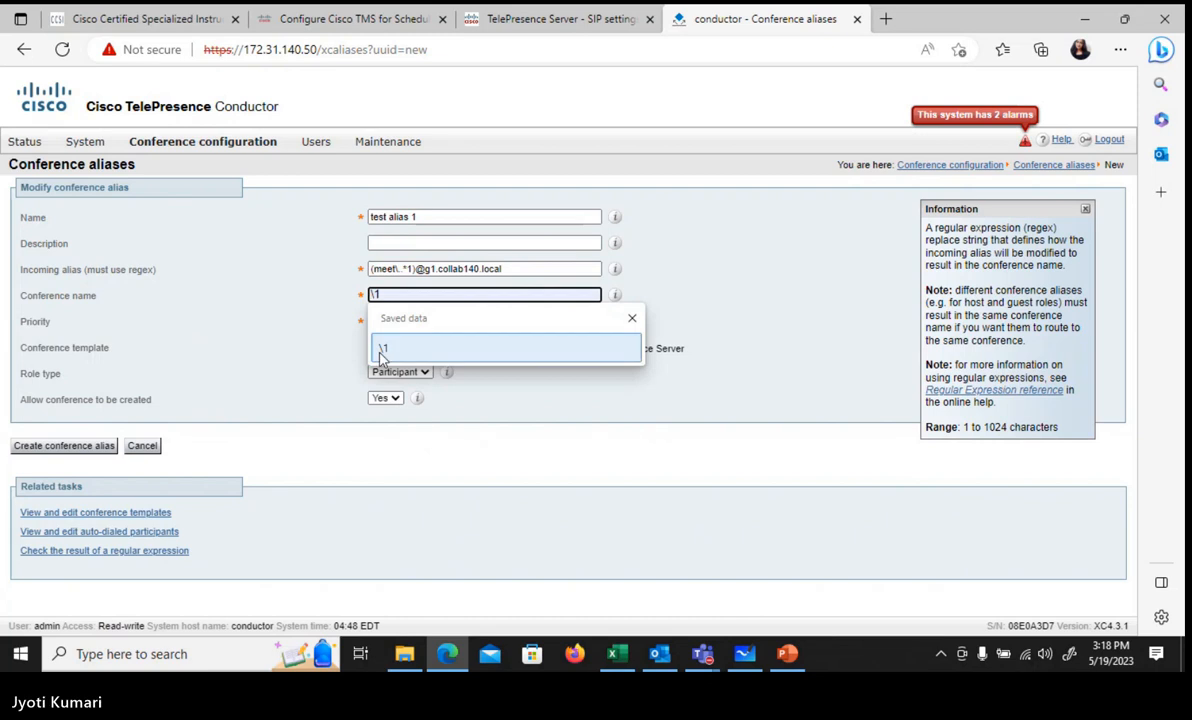
{"action": "left_click", "coordinate": [381, 352]}
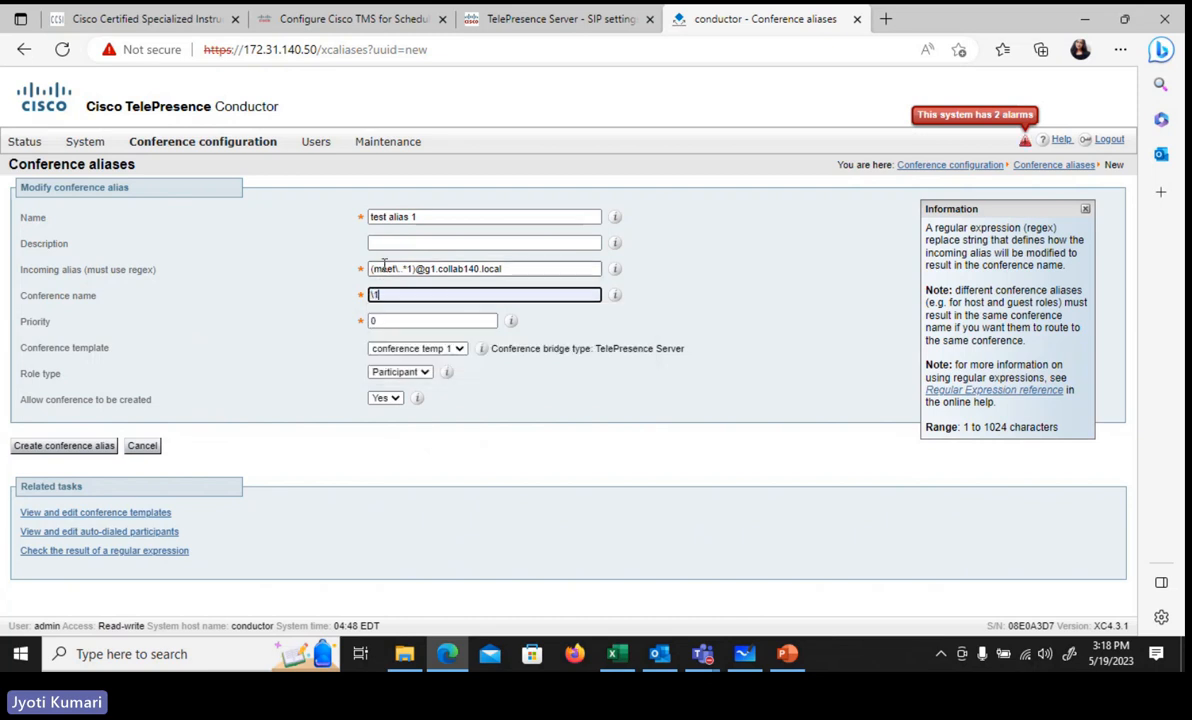
{"action": "left_click", "coordinate": [388, 320]}
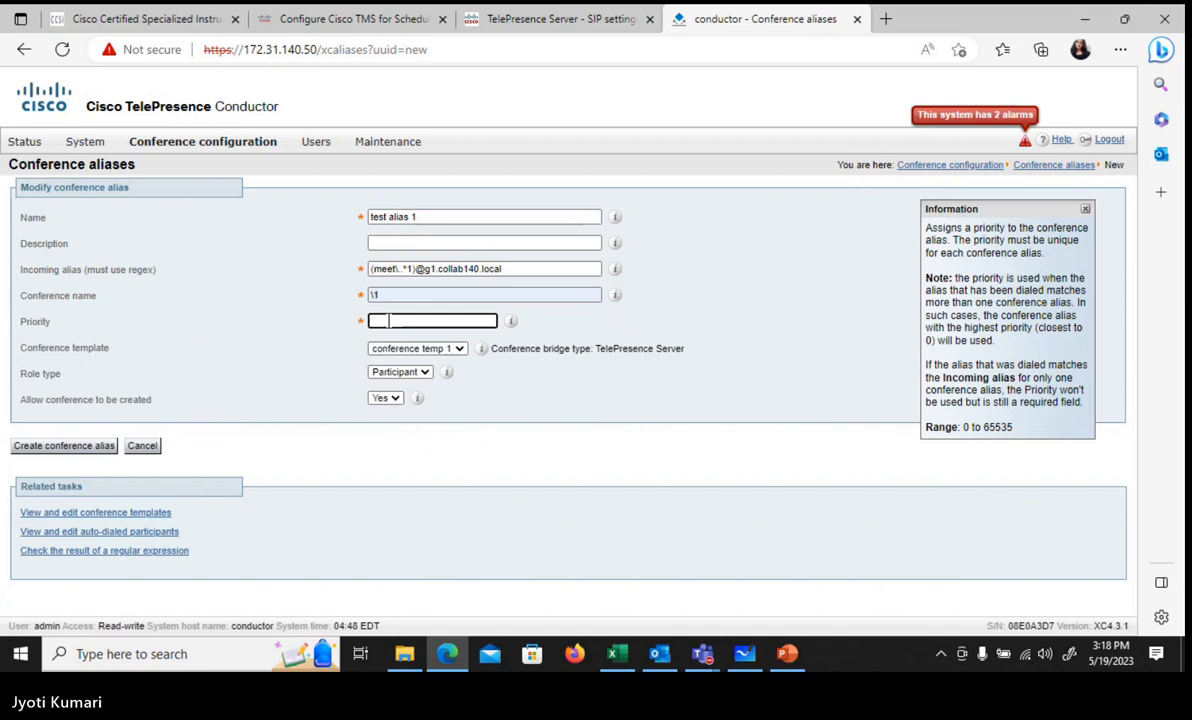
{"action": "type", "text": "1"}
{"action": "left_click", "coordinate": [418, 348]}
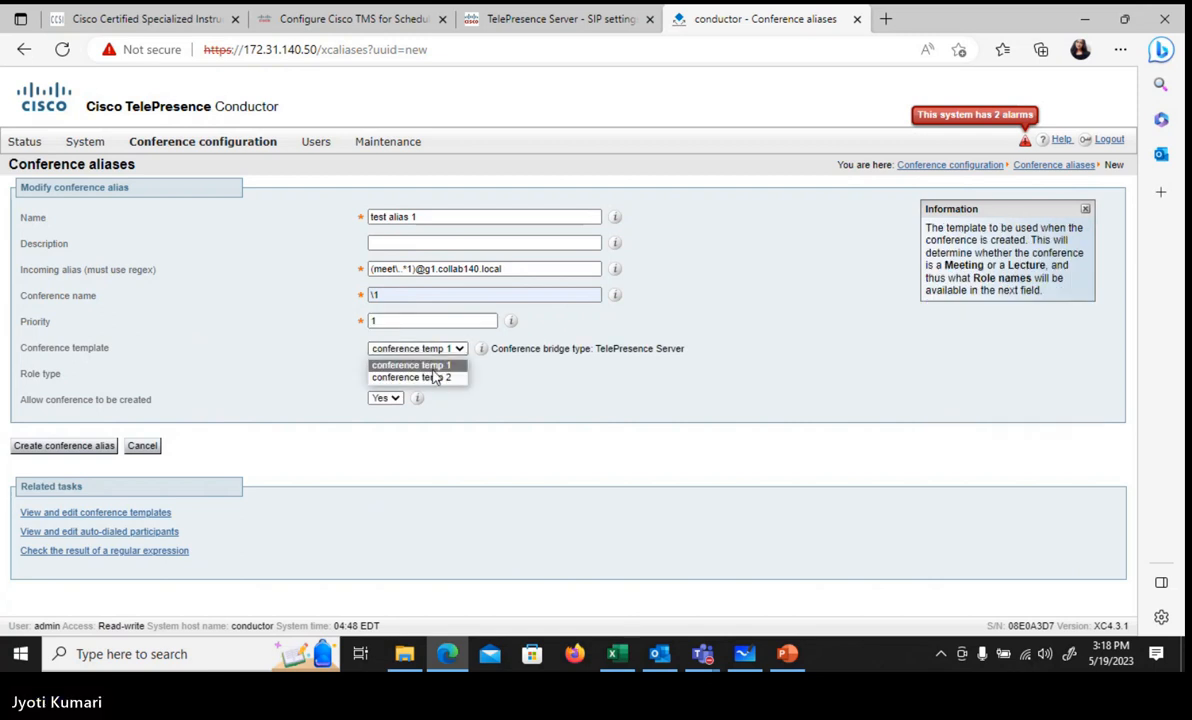
{"action": "left_click", "coordinate": [431, 366]}
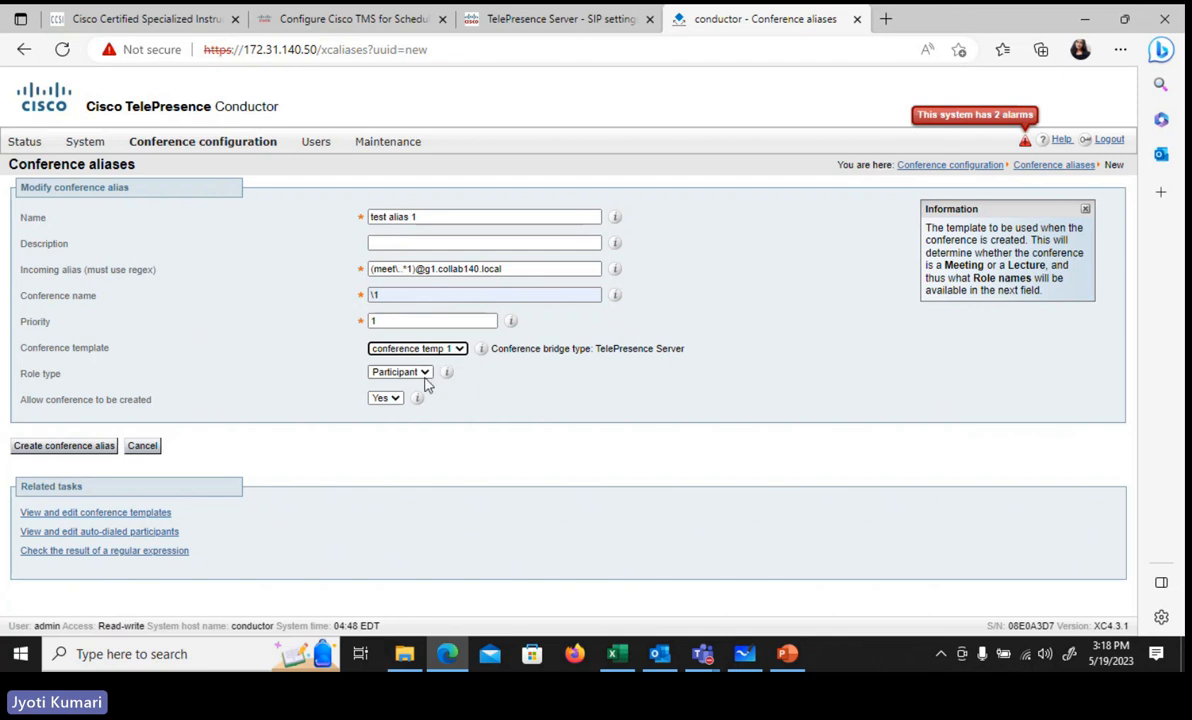
{"action": "left_click", "coordinate": [424, 373]}
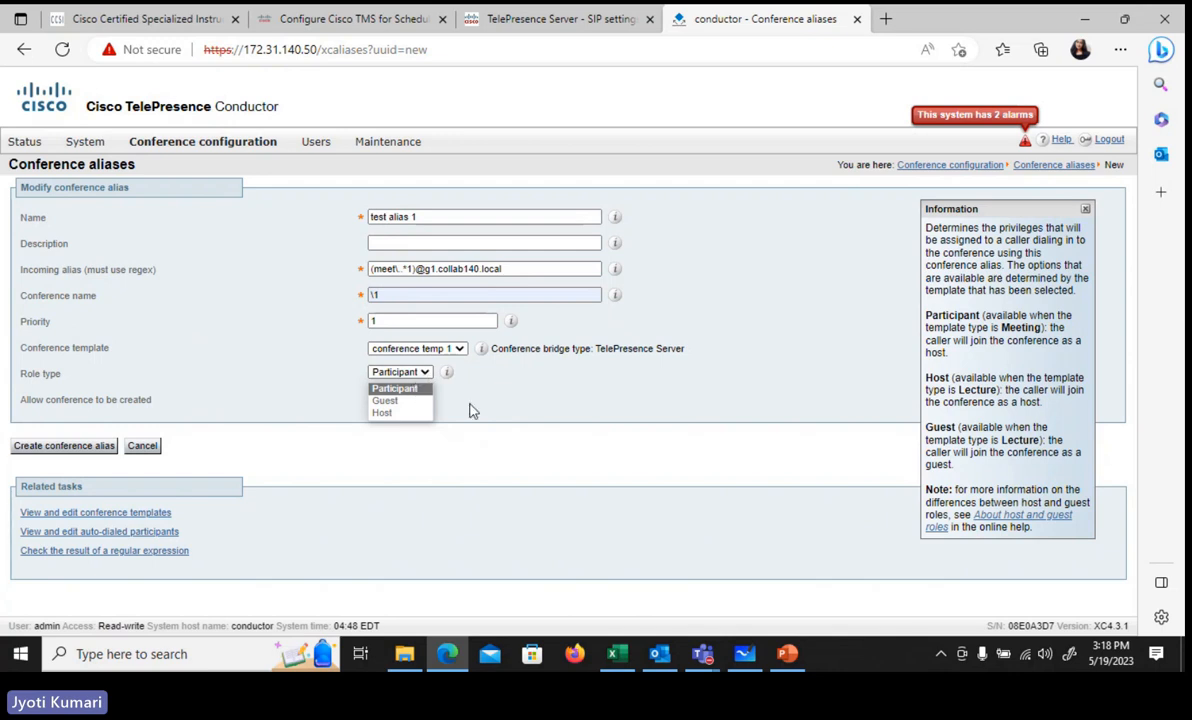
{"action": "left_click", "coordinate": [395, 389]}
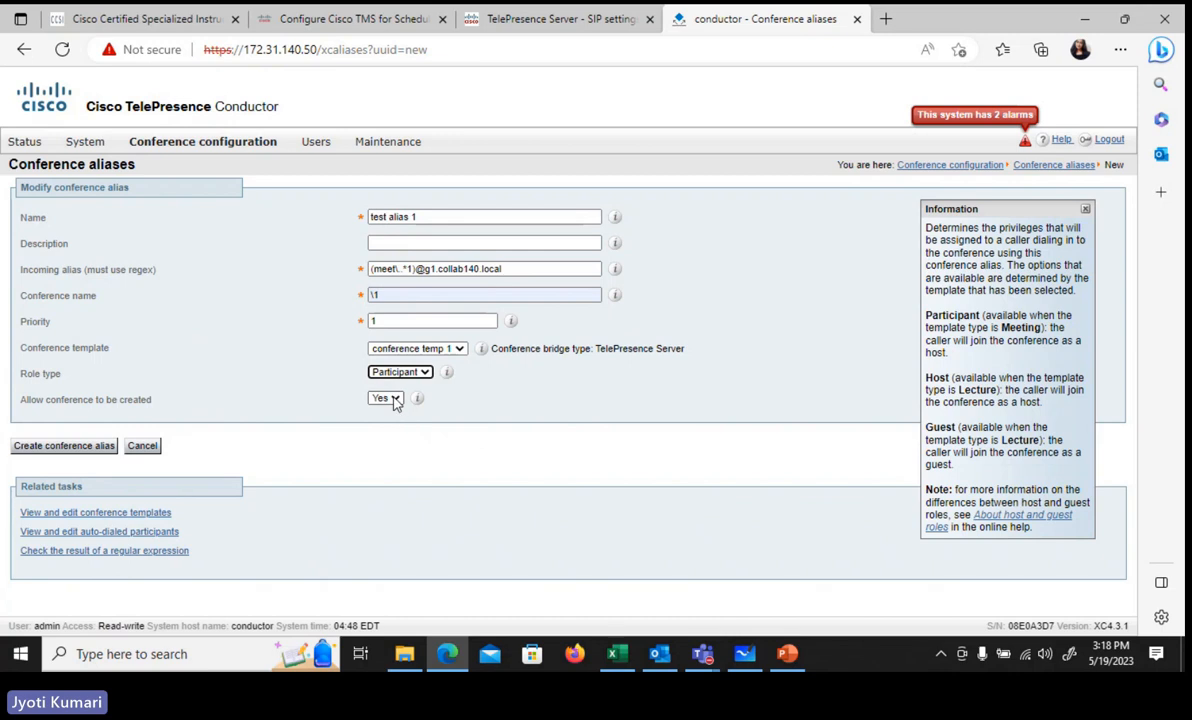
{"action": "left_click", "coordinate": [88, 450]}
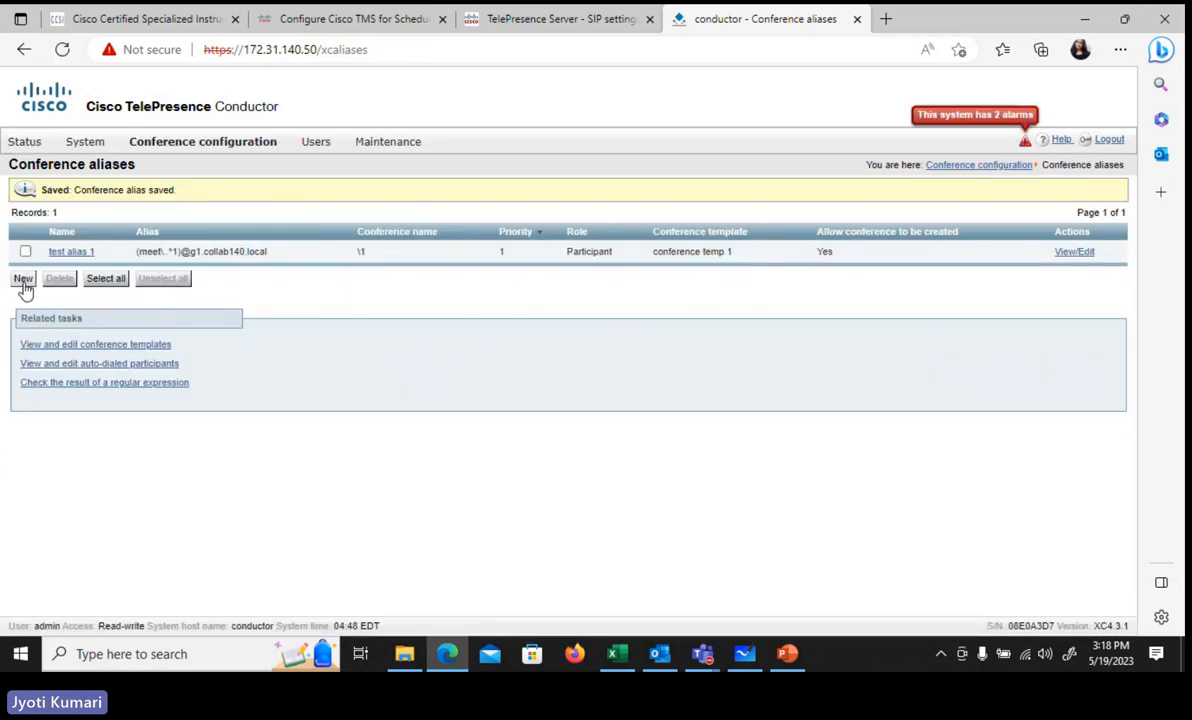
{"action": "left_click", "coordinate": [24, 284]}
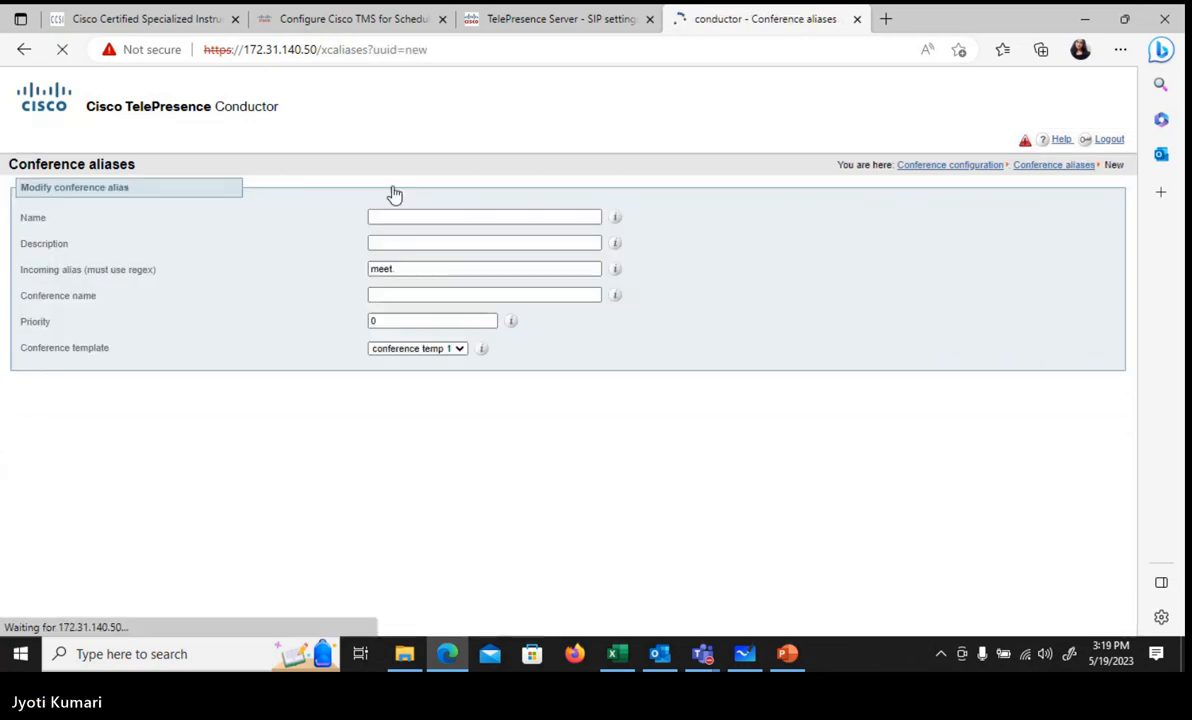
{"action": "left_click", "coordinate": [389, 216]}
{"action": "type", "text": "te"}
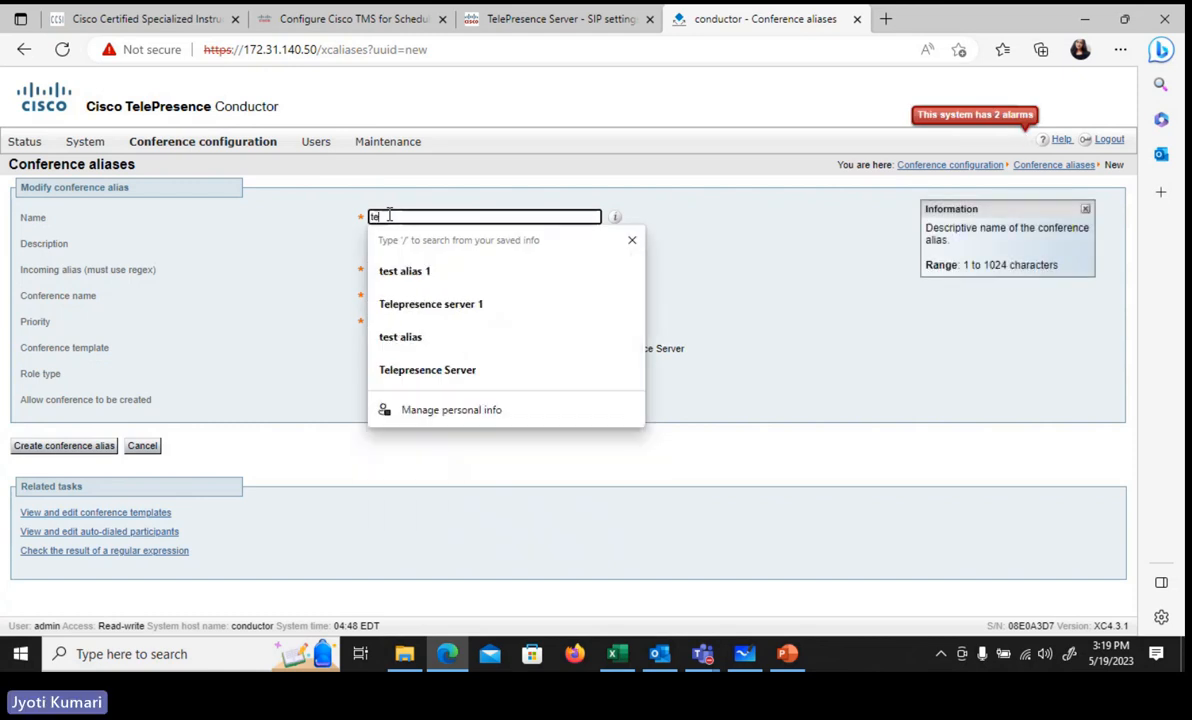
{"action": "type", "text": "st alias "}
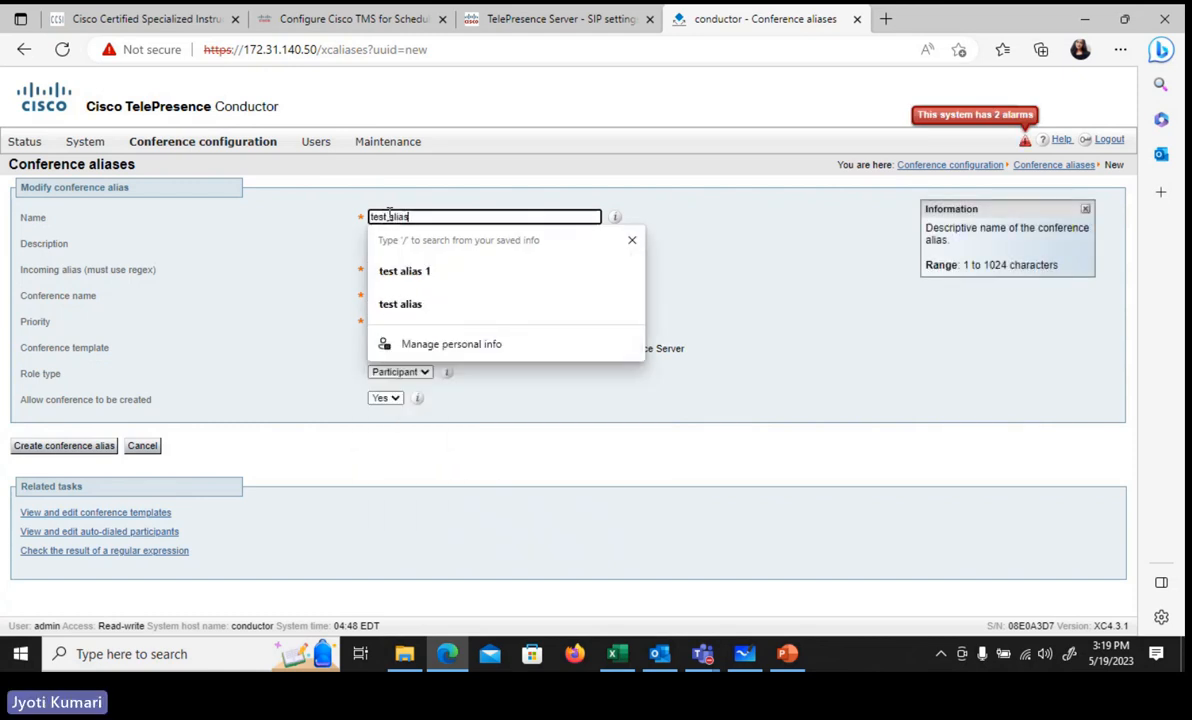
{"action": "type", "text": "2"}
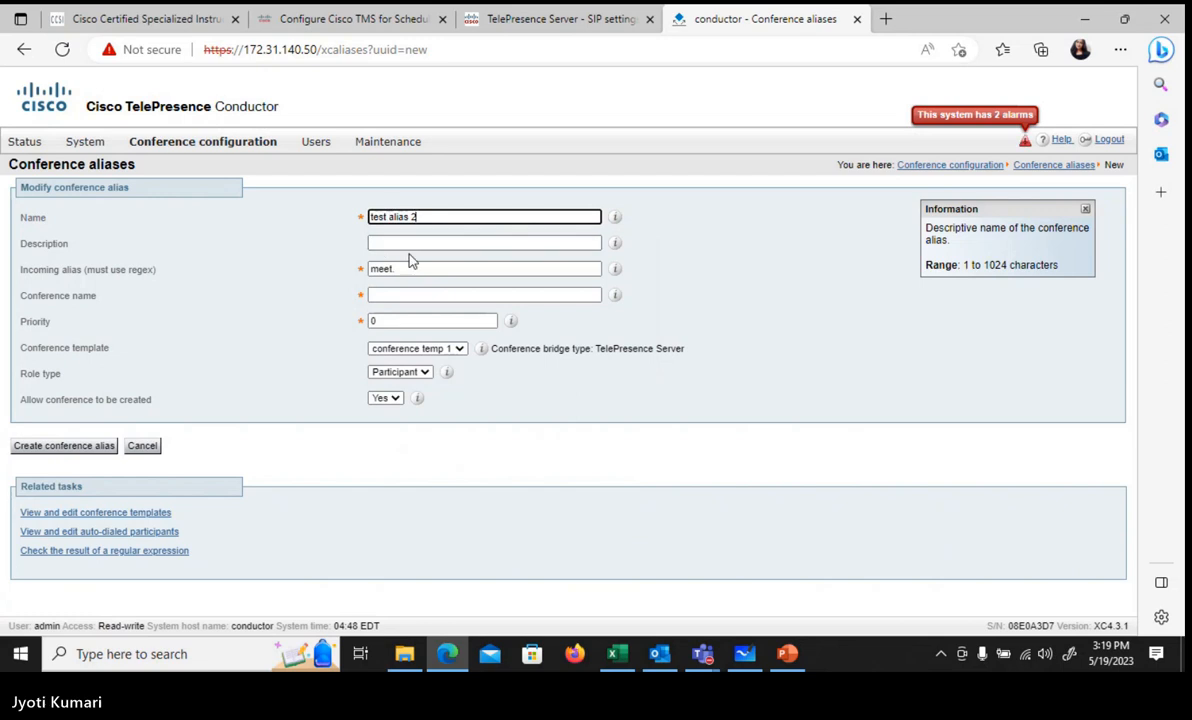
{"action": "left_click", "coordinate": [399, 270]}
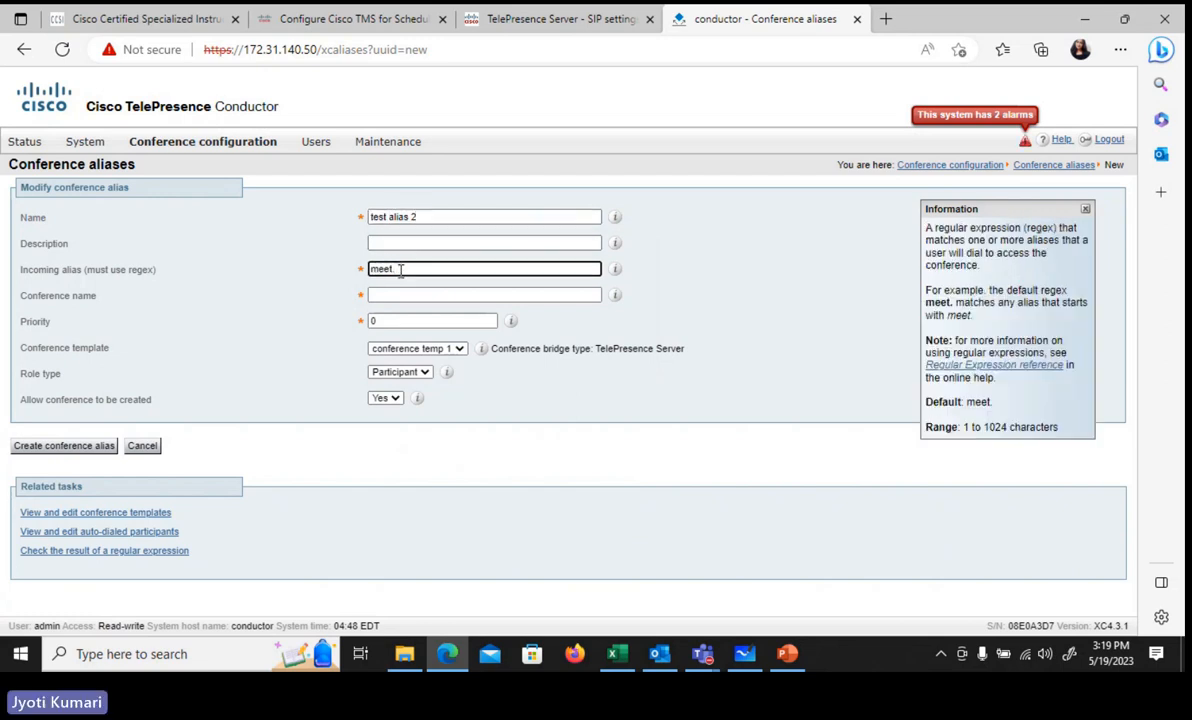
{"action": "key", "text": "Home"}
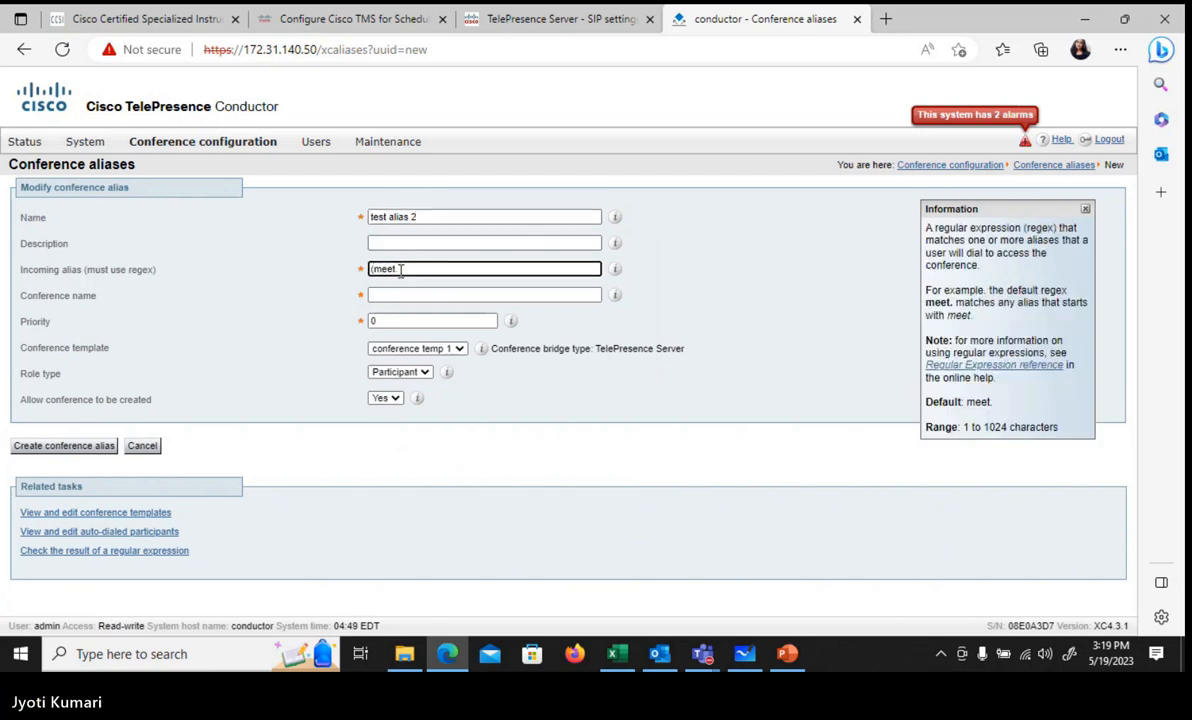
{"action": "type", "text": "("}
{"action": "key", "text": "BackSpace"}
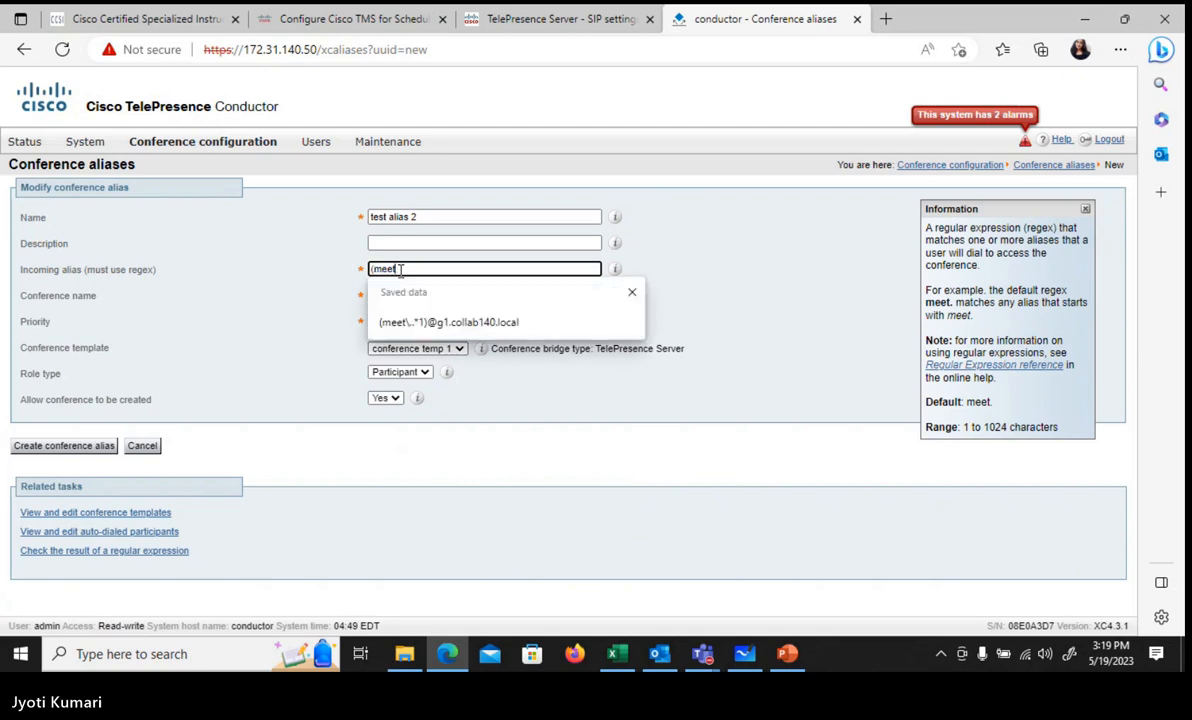
{"action": "left_click", "coordinate": [428, 322]}
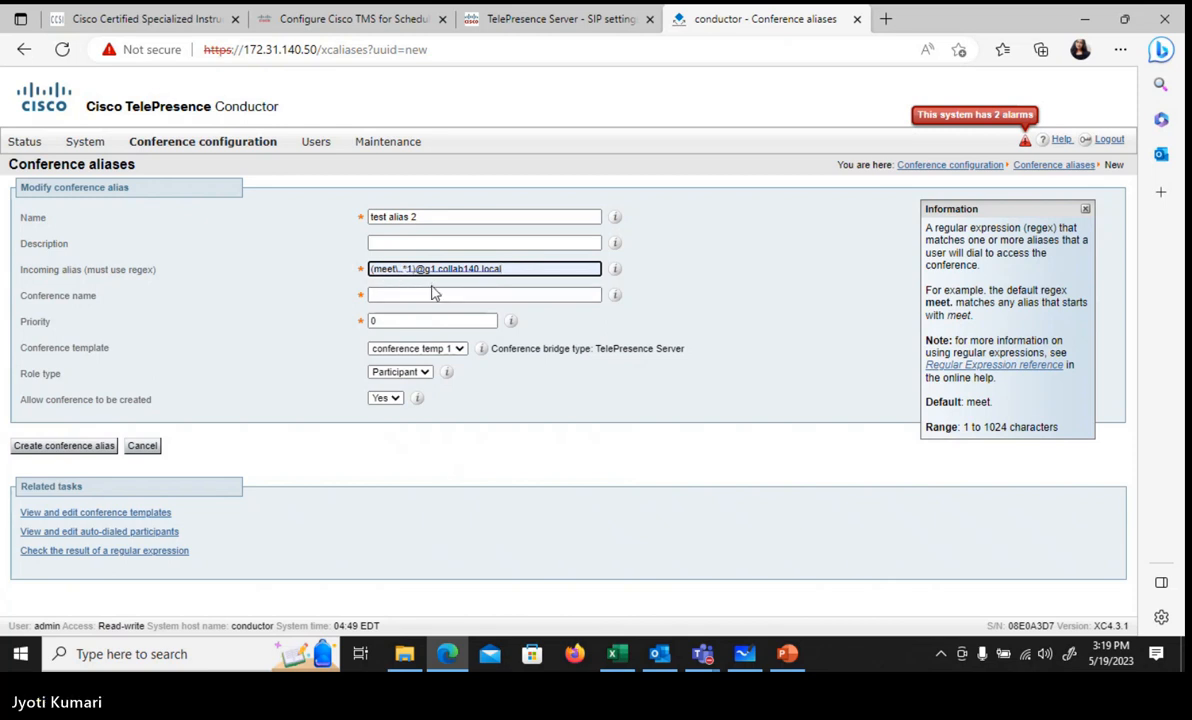
{"action": "key", "text": "BackSpace"}
{"action": "key", "text": "BackSpace"}
{"action": "key", "text": "BackSpace"}
{"action": "key", "text": "BackSpace"}
{"action": "key", "text": "BackSpace"}
{"action": "key", "text": "BackSpace"}
{"action": "key", "text": "BackSpace"}
{"action": "key", "text": "BackSpace"}
{"action": "key", "text": "BackSpace"}
{"action": "key", "text": "BackSpace"}
{"action": "key", "text": "BackSpace"}
{"action": "key", "text": "BackSpace"}
{"action": "key", "text": "BackSpace"}
{"action": "key", "text": "BackSpace"}
{"action": "key", "text": "BackSpace"}
{"action": "key", "text": "BackSpace"}
{"action": "key", "text": "BackSpace"}
{"action": "key", "text": "BackSpace"}
{"action": "key", "text": "BackSpace"}
{"action": "key", "text": "BackSpace"}
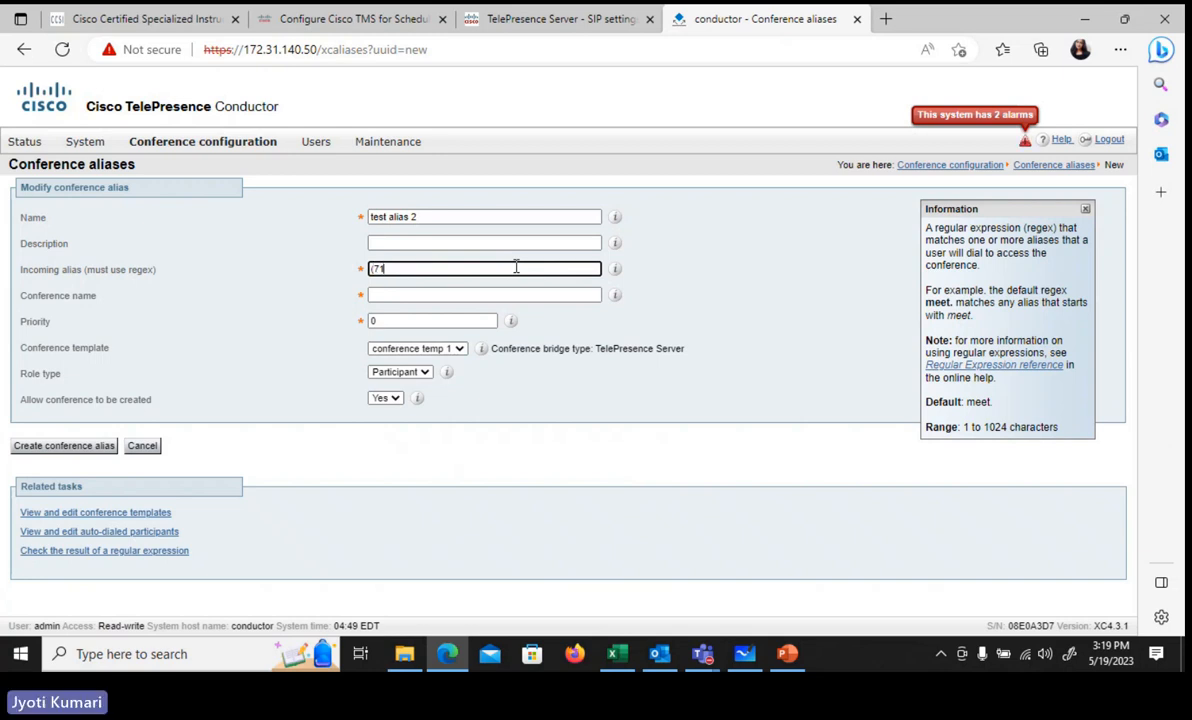
{"action": "left_click", "coordinate": [516, 267]}
{"action": "type", "text": ".*"}
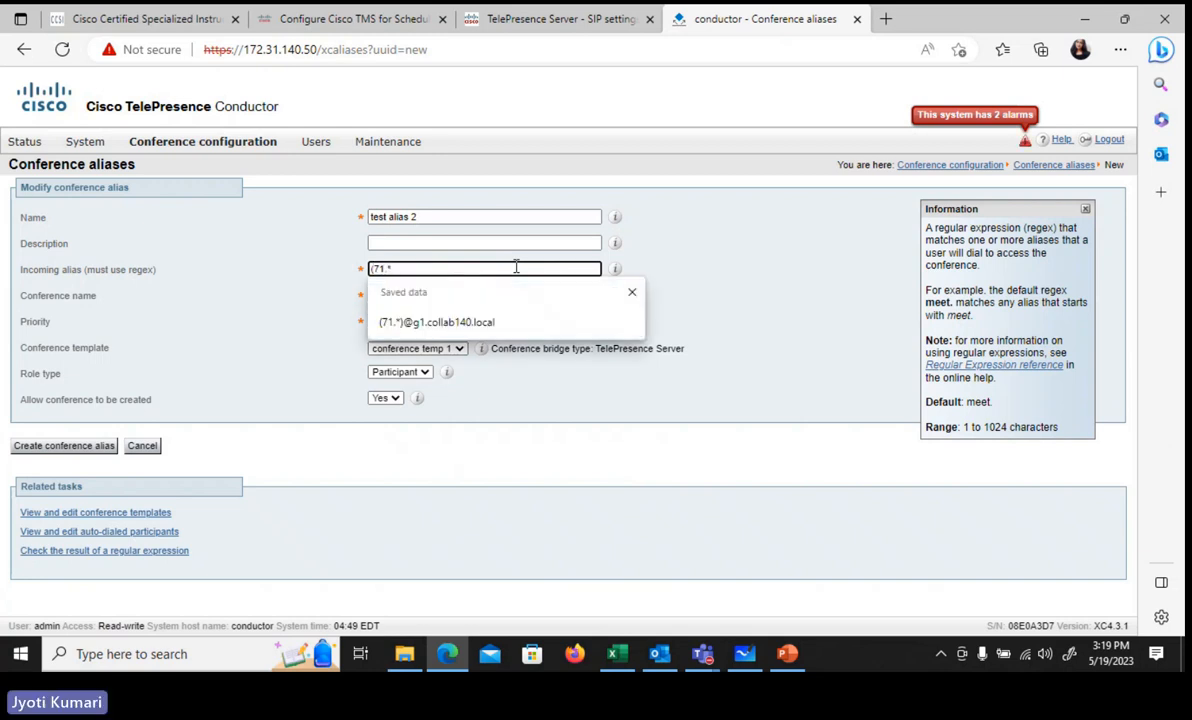
{"action": "left_click", "coordinate": [516, 324]}
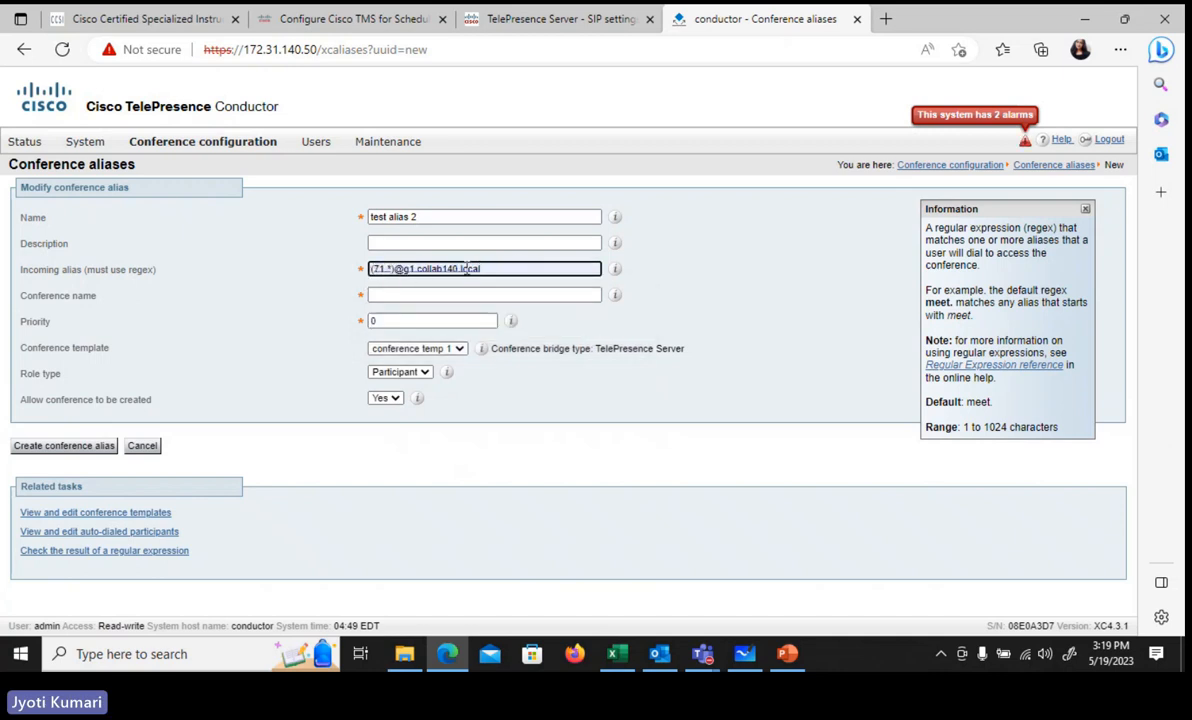
{"action": "left_click", "coordinate": [409, 295]}
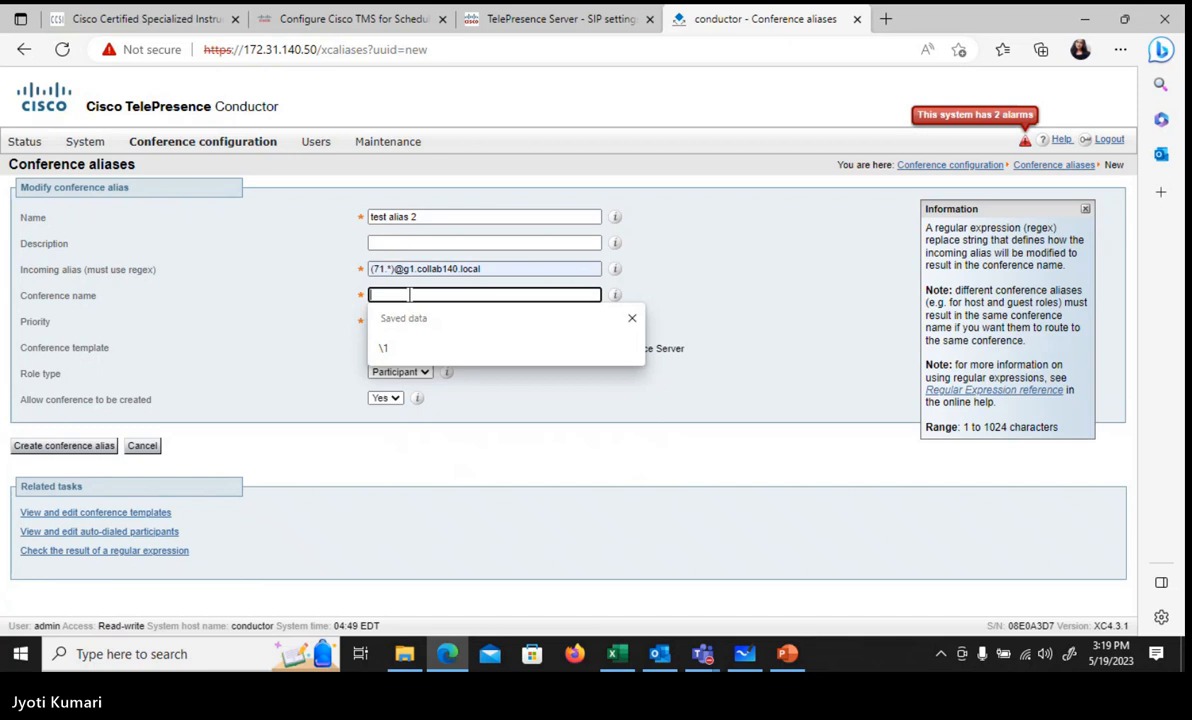
Step: Give test alias 2 conference name \1, priority 2 and conference temp 2, then create it
{"action": "left_click", "coordinate": [400, 348]}
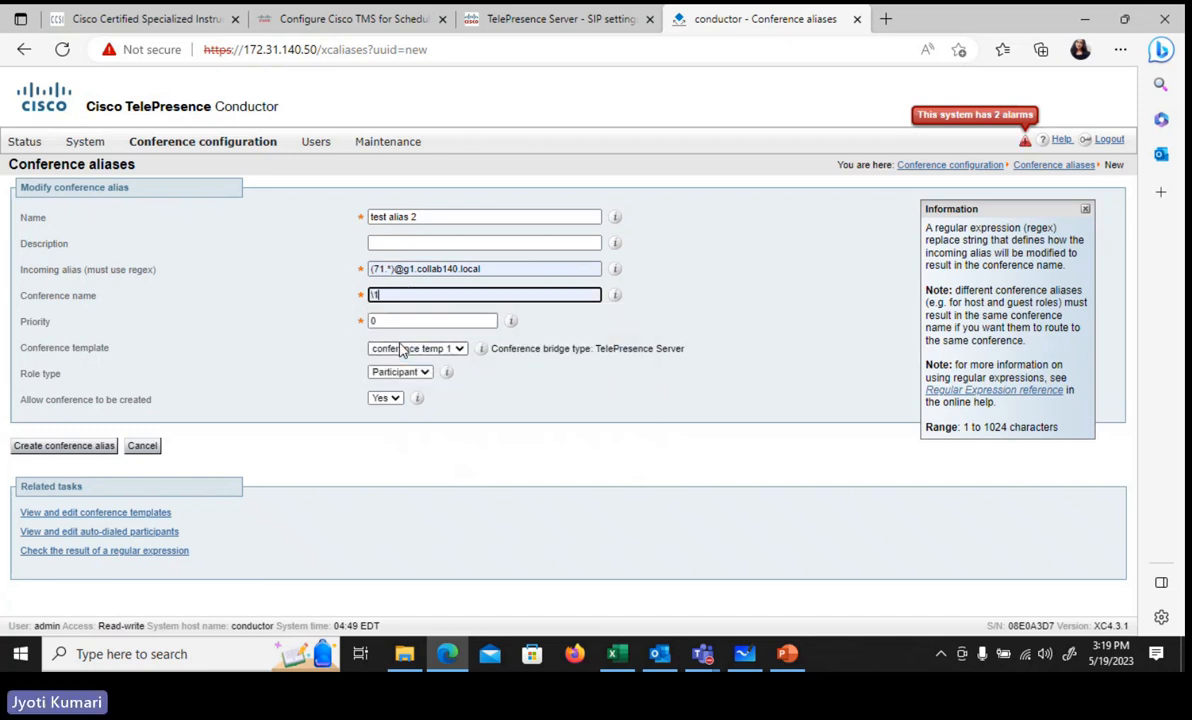
{"action": "left_click", "coordinate": [386, 321]}
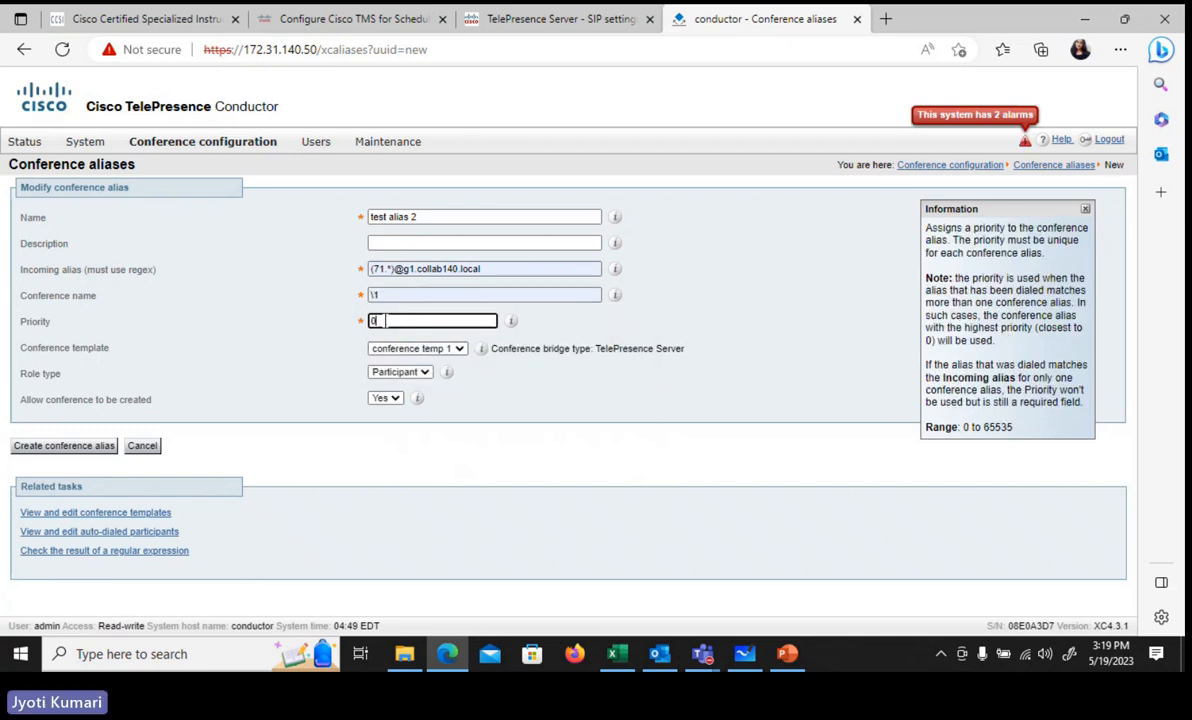
{"action": "key", "text": "BackSpace"}
{"action": "type", "text": "2"}
{"action": "left_click", "coordinate": [416, 350]}
{"action": "left_click", "coordinate": [422, 378]}
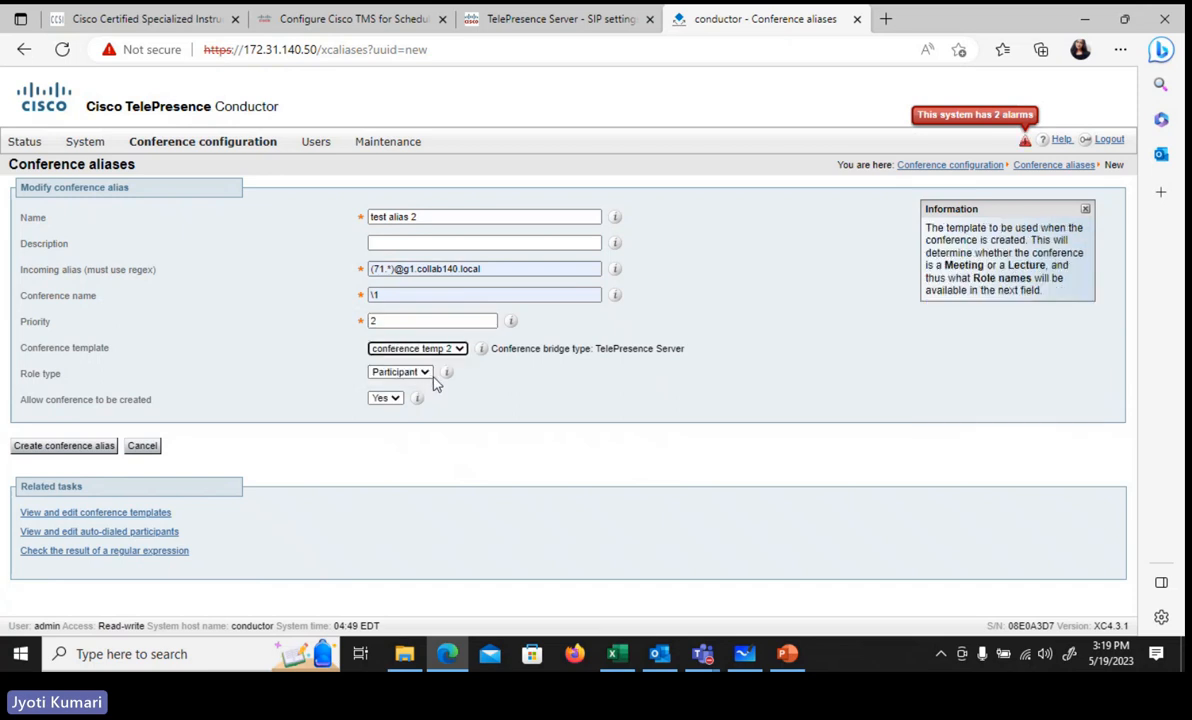
{"action": "left_click", "coordinate": [47, 449]}
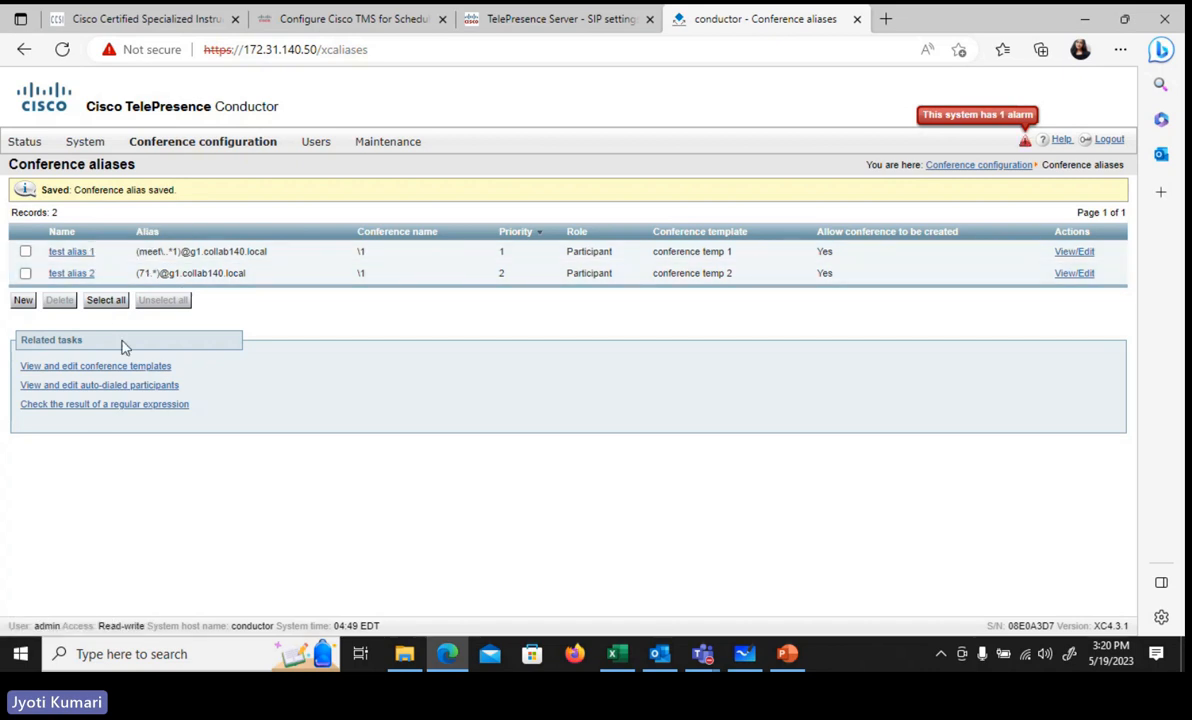
{"action": "mouse_move", "coordinate": [183, 146]}
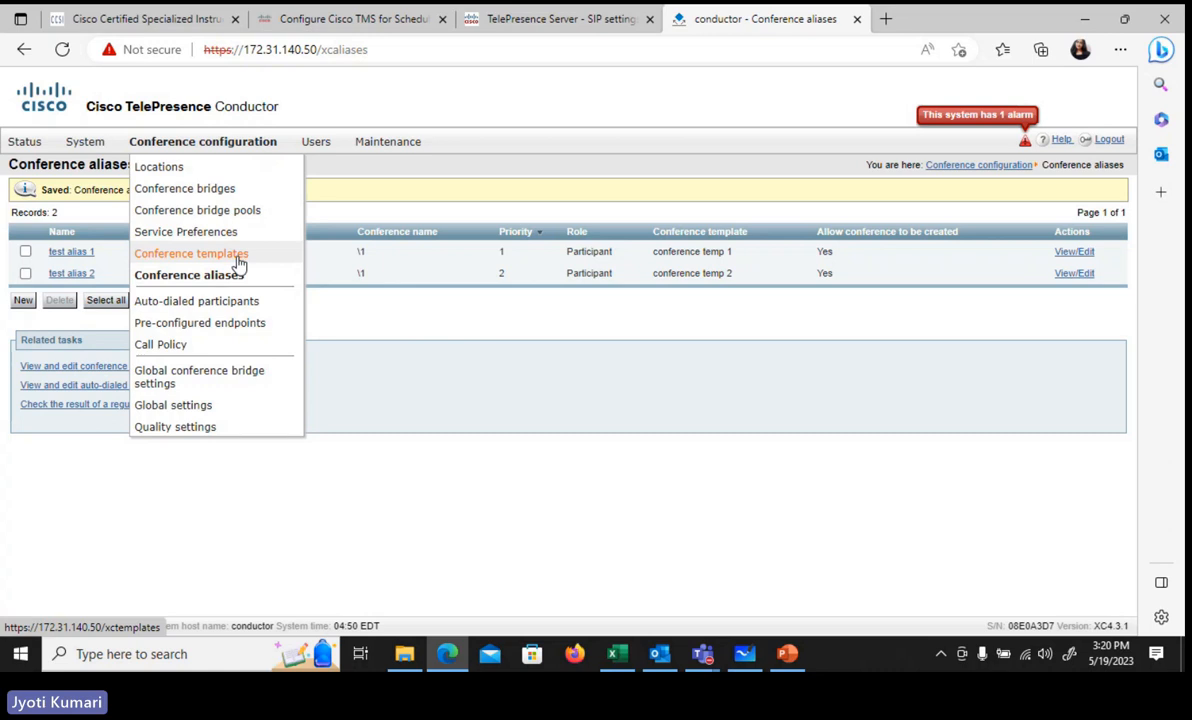
{"action": "left_click", "coordinate": [555, 18]}
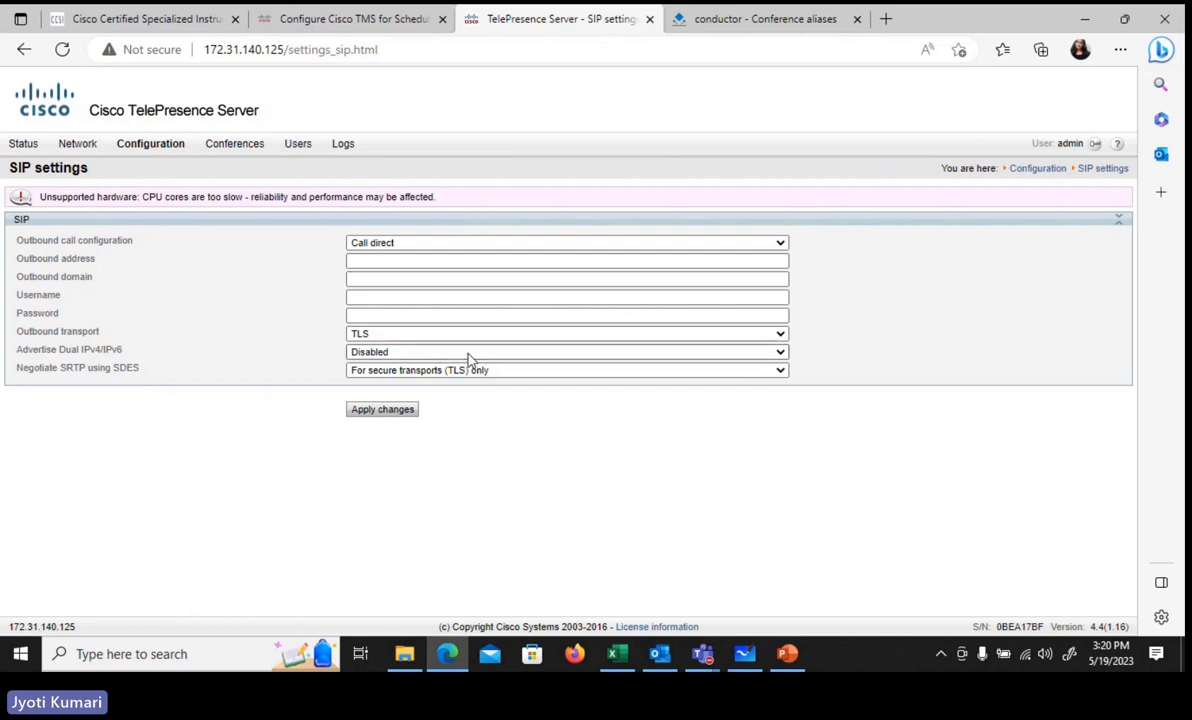
{"action": "left_click", "coordinate": [765, 20]}
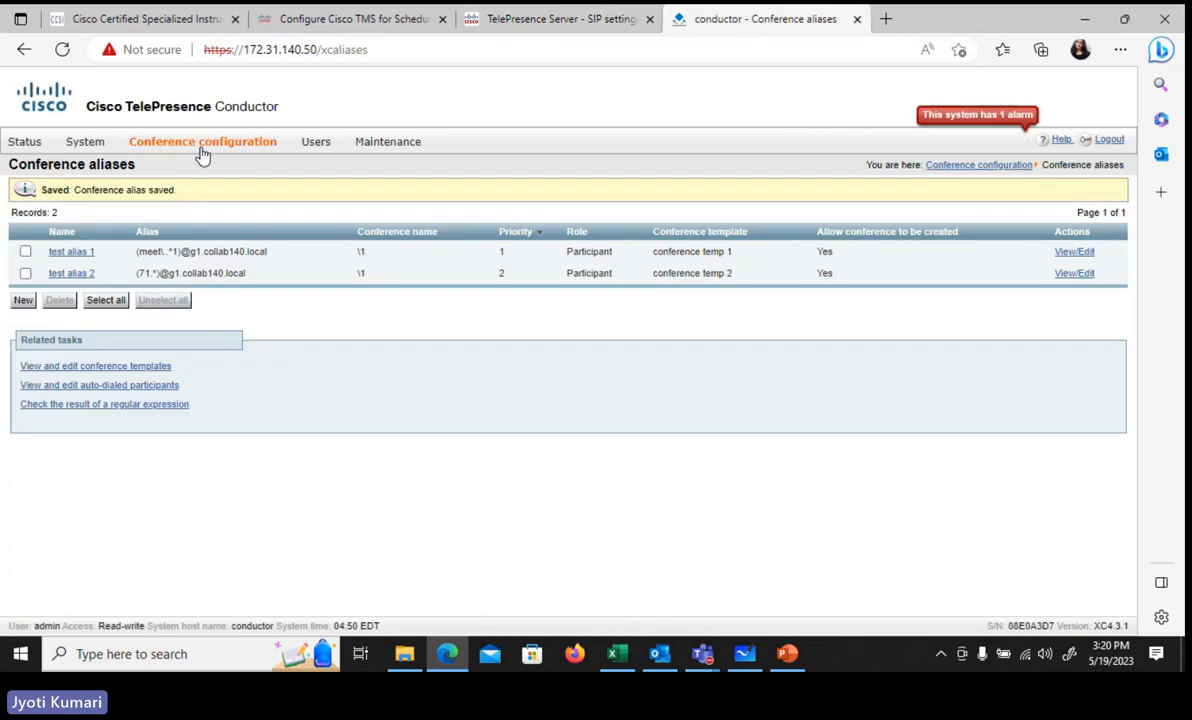
{"action": "mouse_move", "coordinate": [203, 153]}
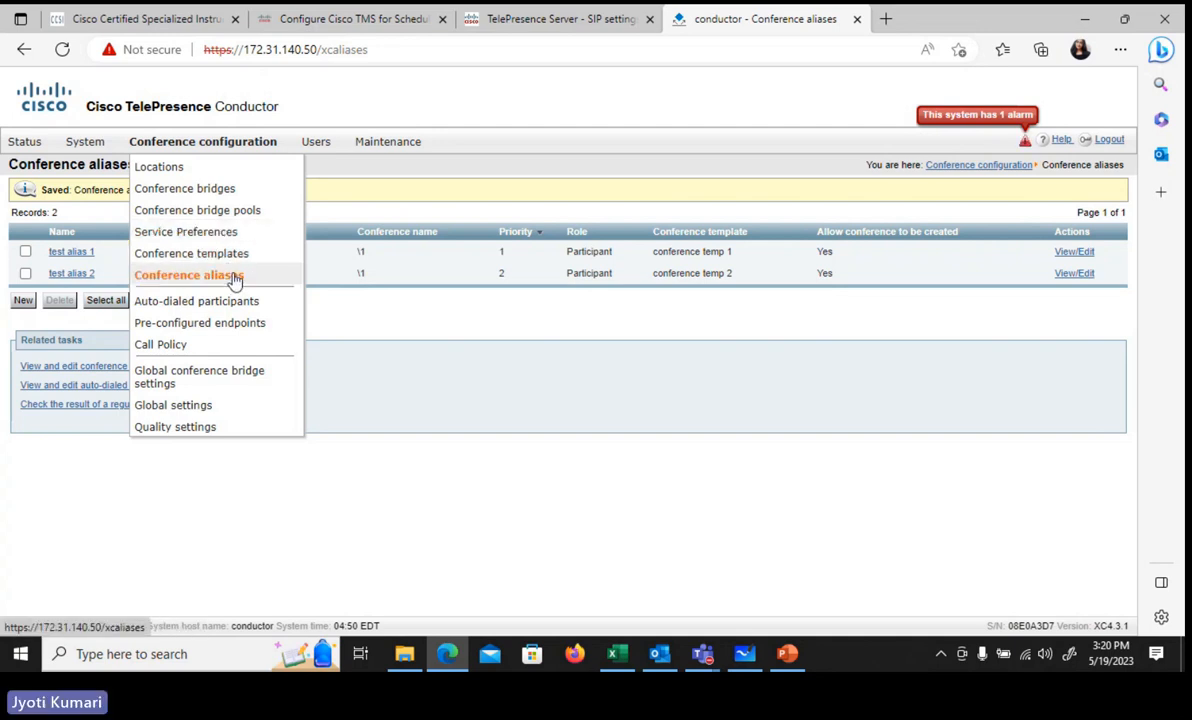
Step: Open 172.31.140.130 in a new tab and log in with the administrator username and password
{"action": "left_click", "coordinate": [884, 19]}
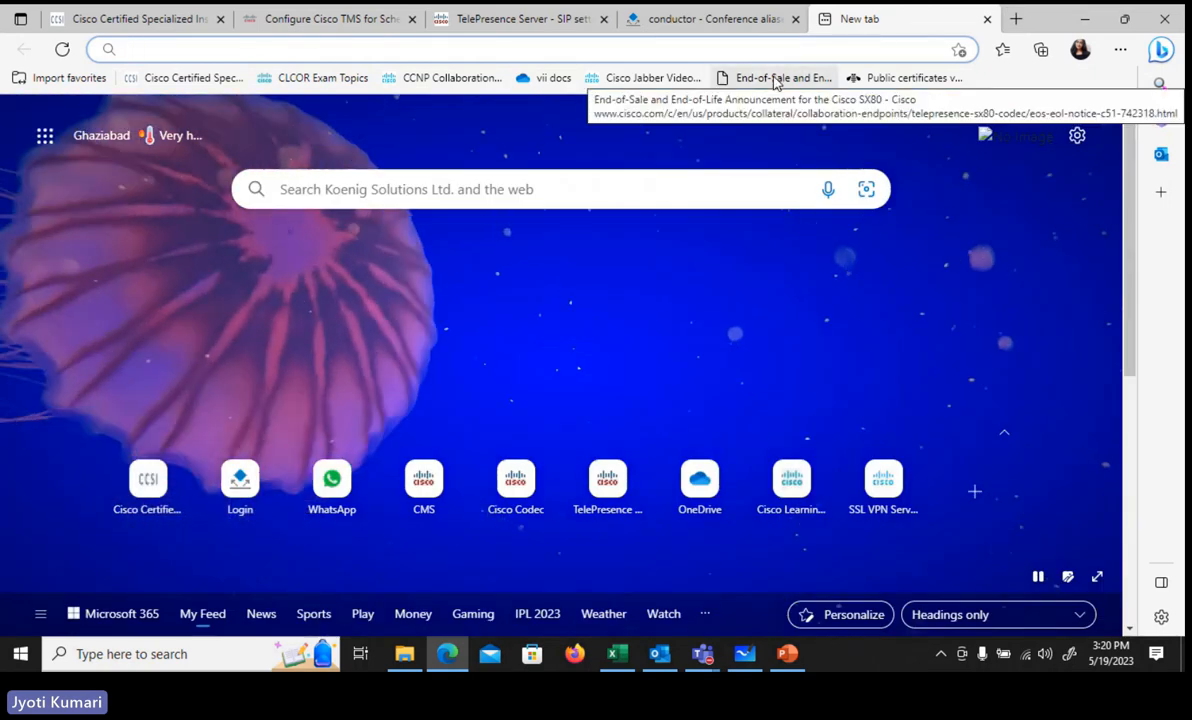
{"action": "type", "text": "172"}
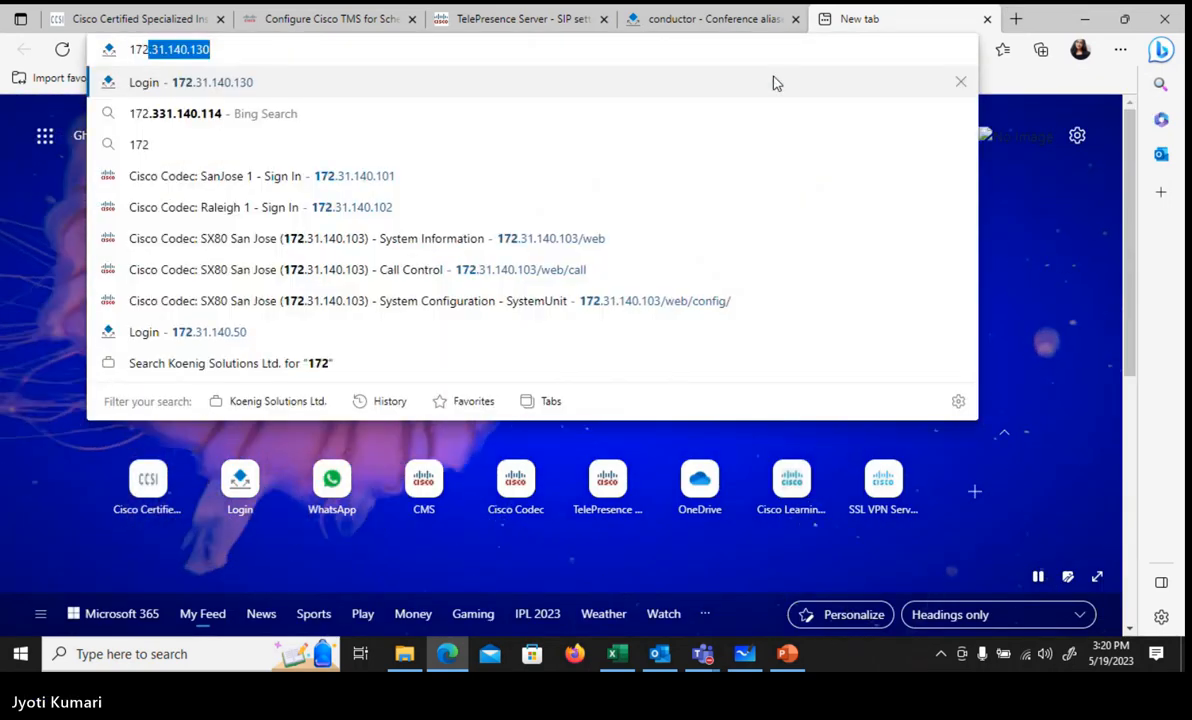
{"action": "left_click", "coordinate": [773, 83]}
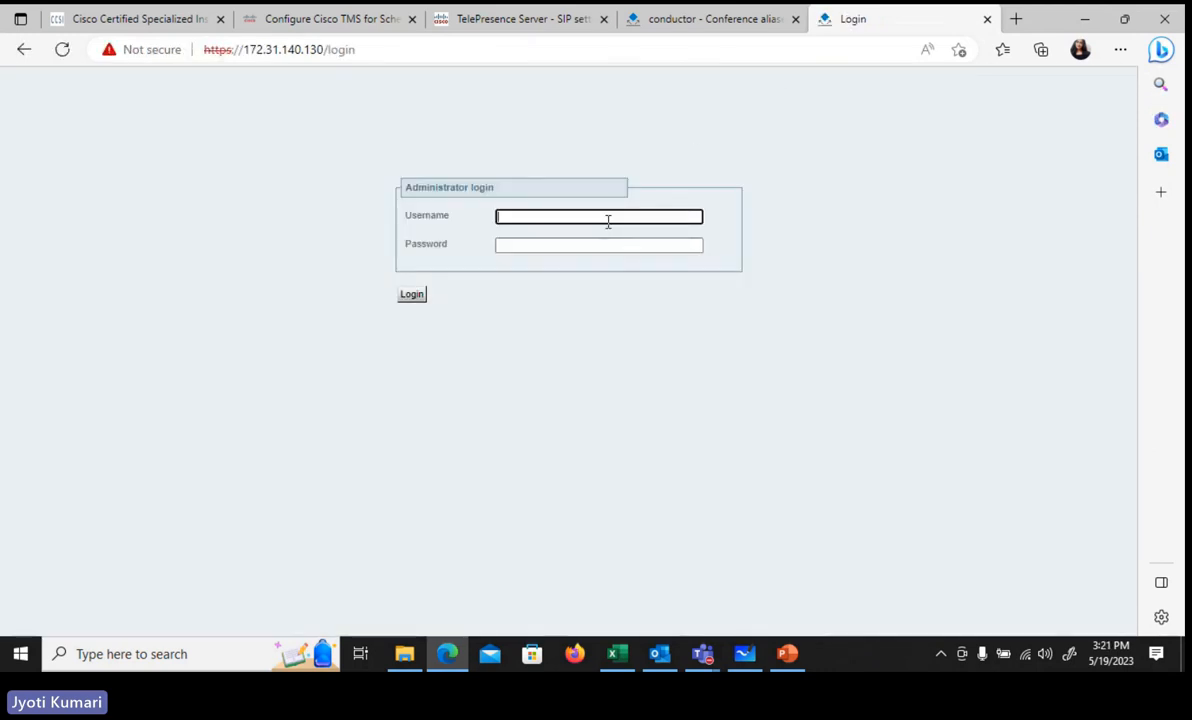
{"action": "type", "text": "admin"}
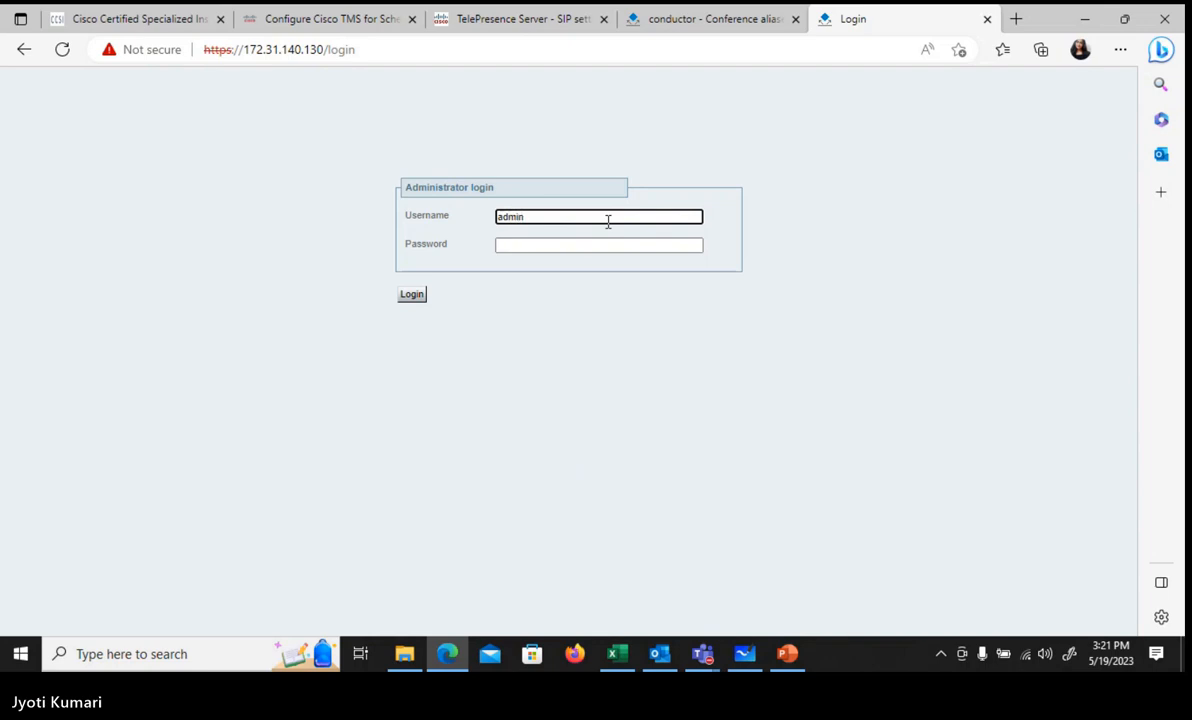
{"action": "key", "text": "Tab"}
{"action": "type", "text": "**"}
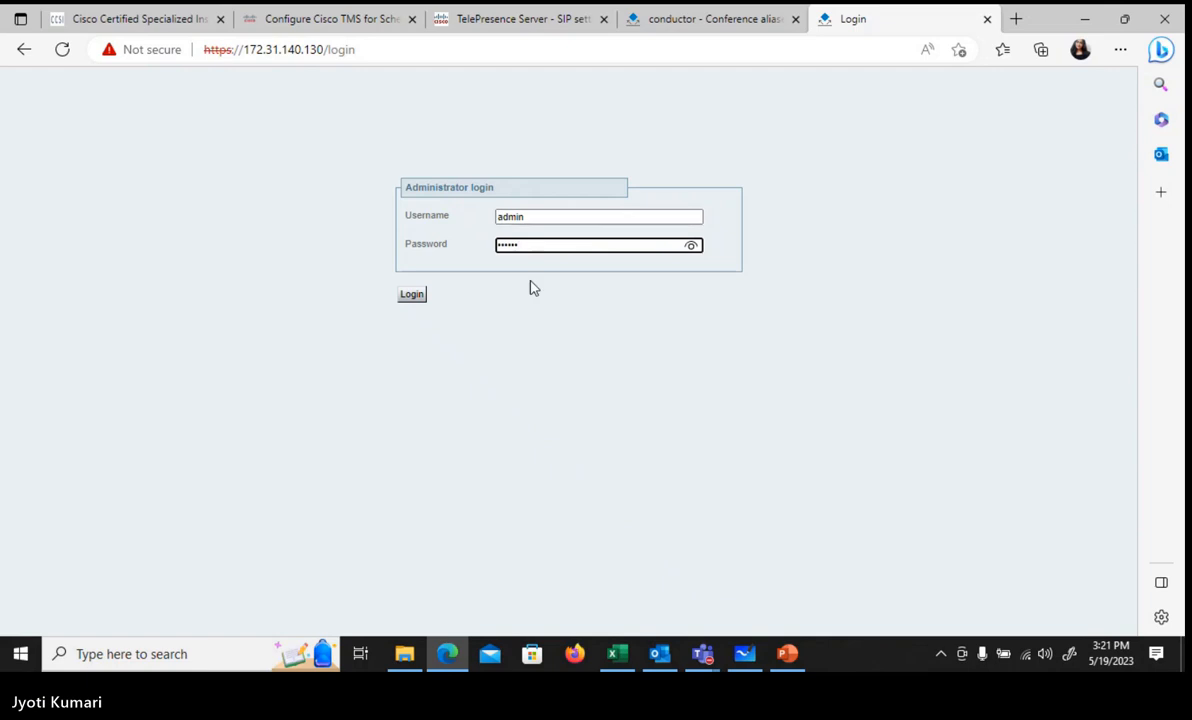
{"action": "left_click", "coordinate": [411, 296]}
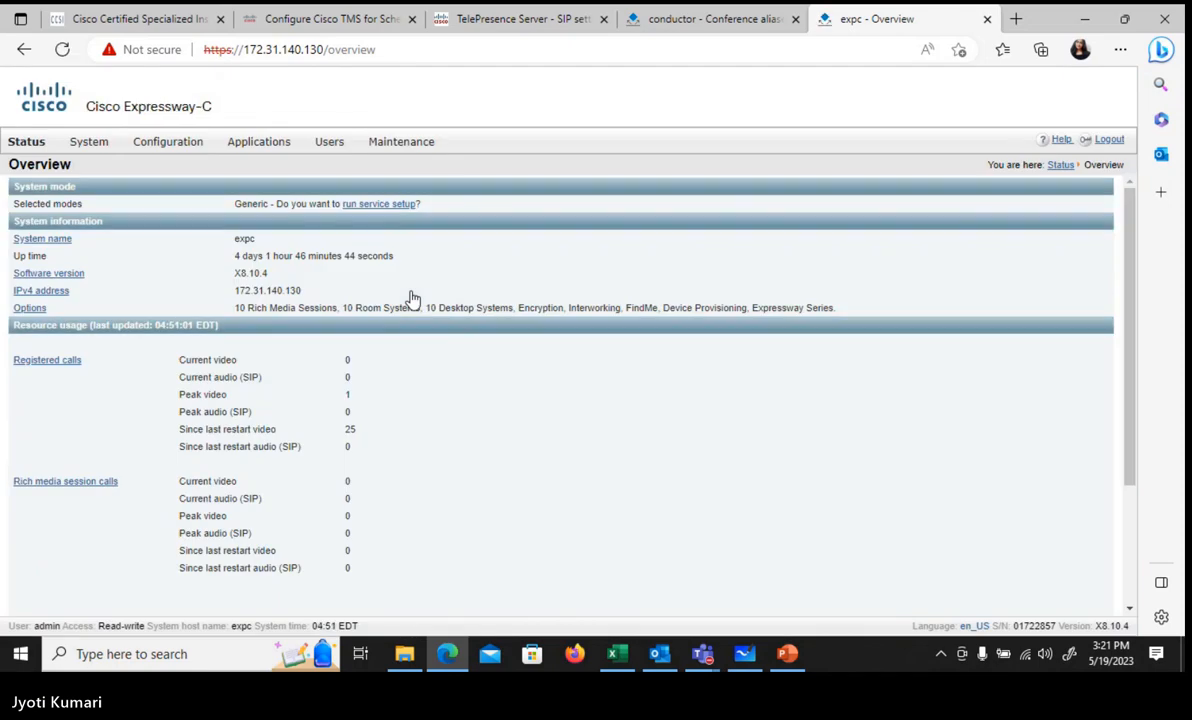
Step: Check the Conductor's IP settings for LAN 1 address 172.31.140.54 used by Test expressway
{"action": "left_click", "coordinate": [704, 22]}
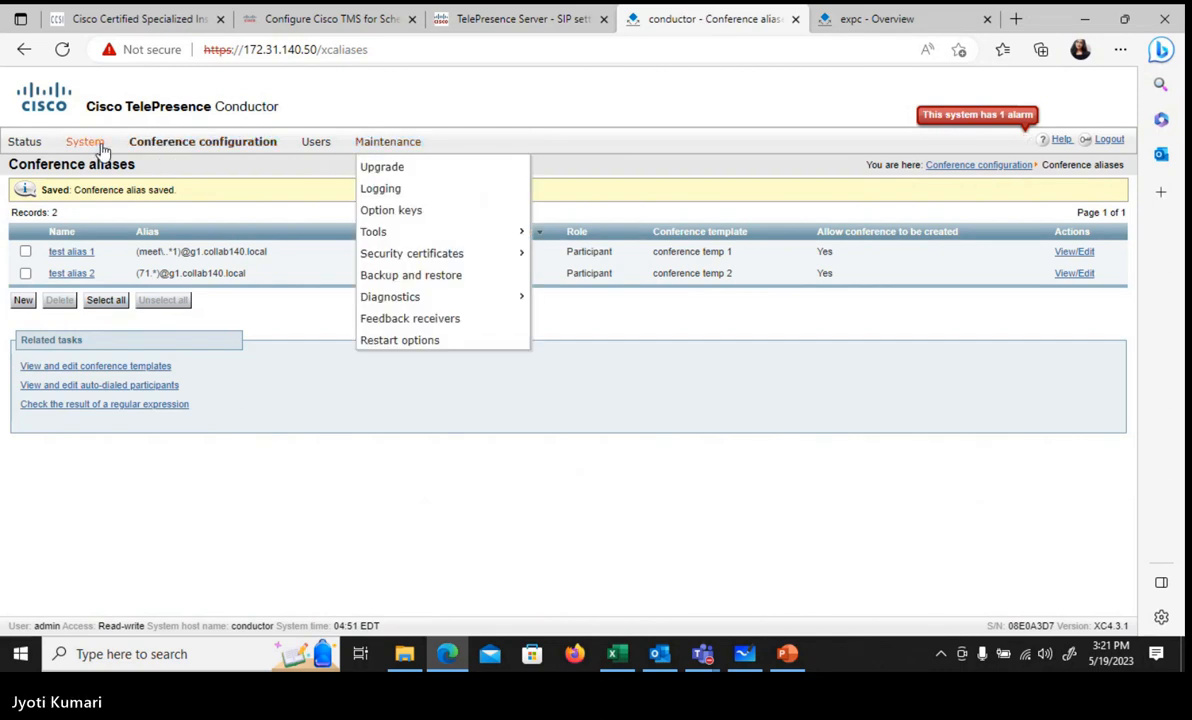
{"action": "mouse_move", "coordinate": [100, 147]}
{"action": "mouse_move", "coordinate": [128, 194]}
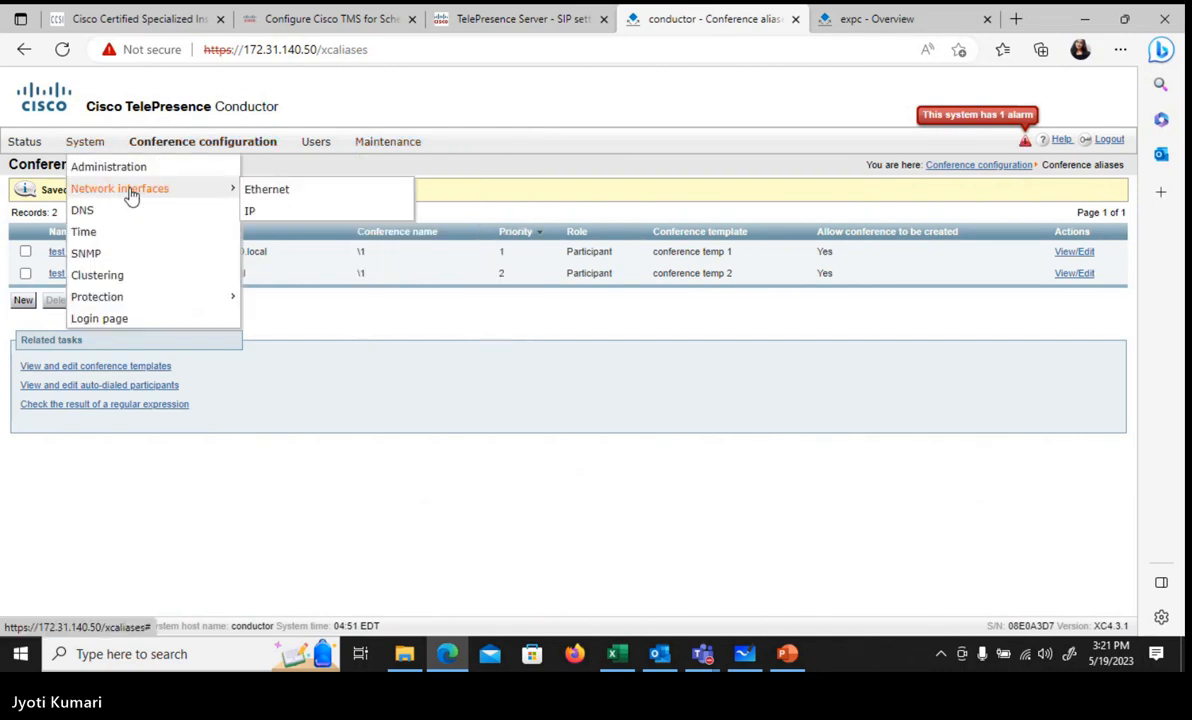
{"action": "left_click", "coordinate": [250, 211]}
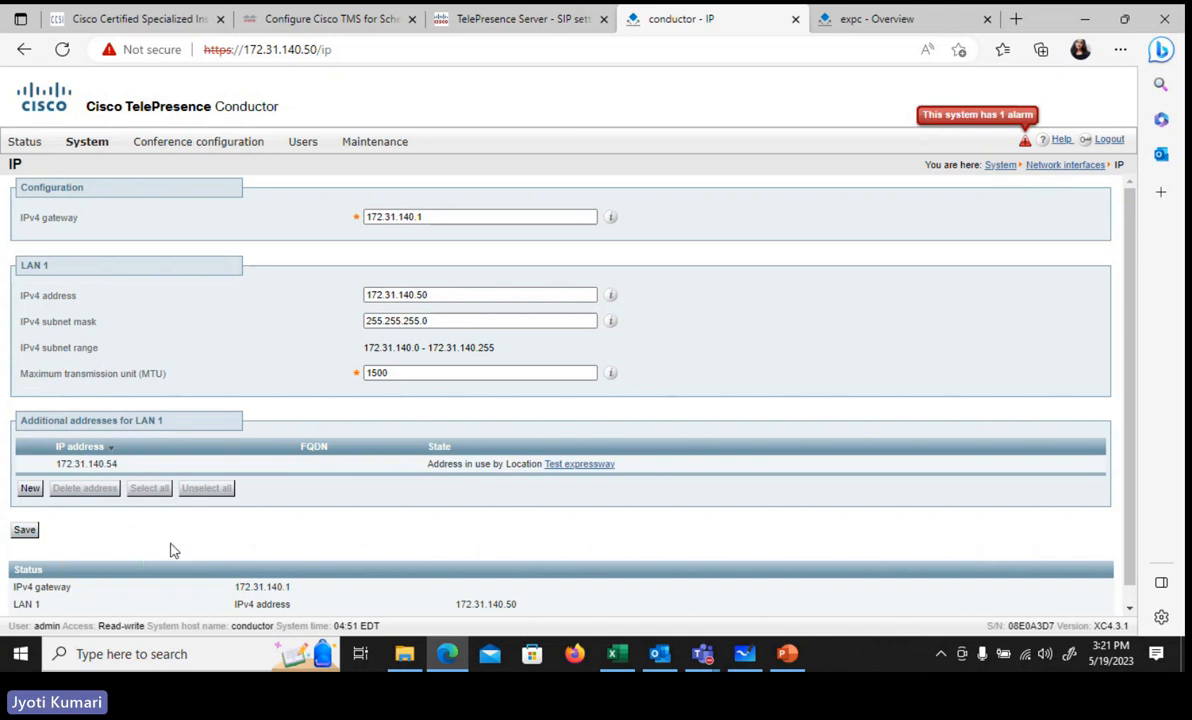
{"action": "scroll", "coordinate": [168, 538], "scroll_direction": "down", "scroll_amount": 1}
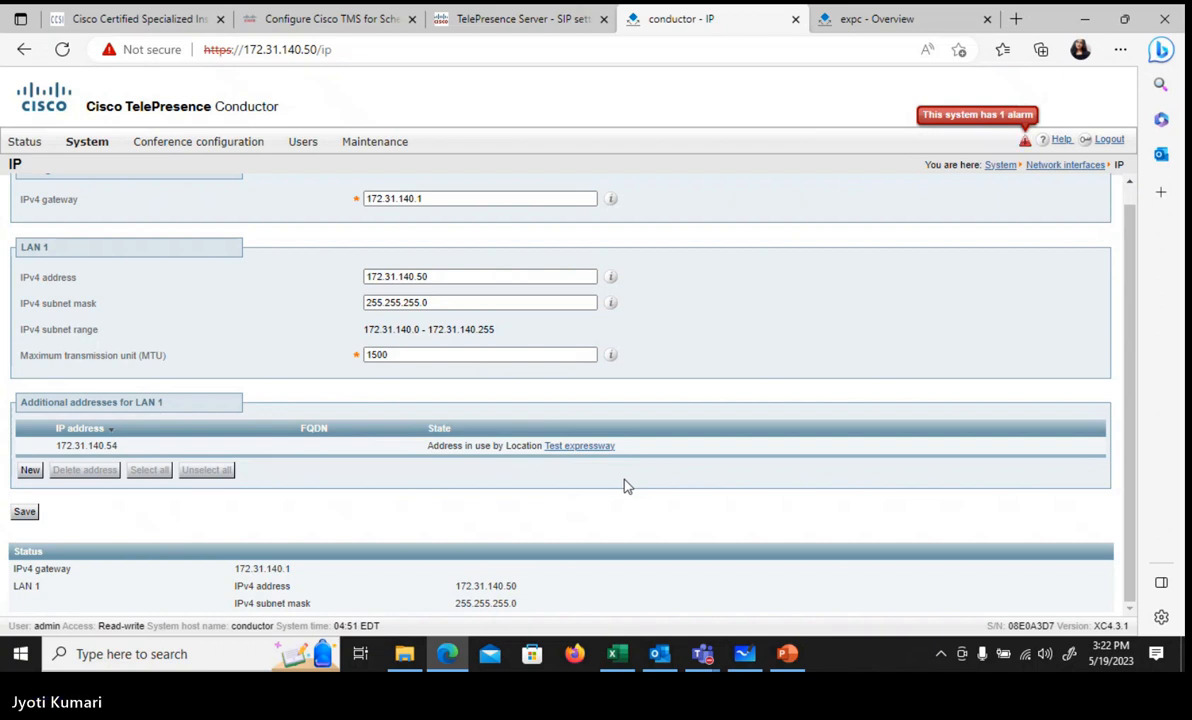
{"action": "left_click", "coordinate": [24, 50]}
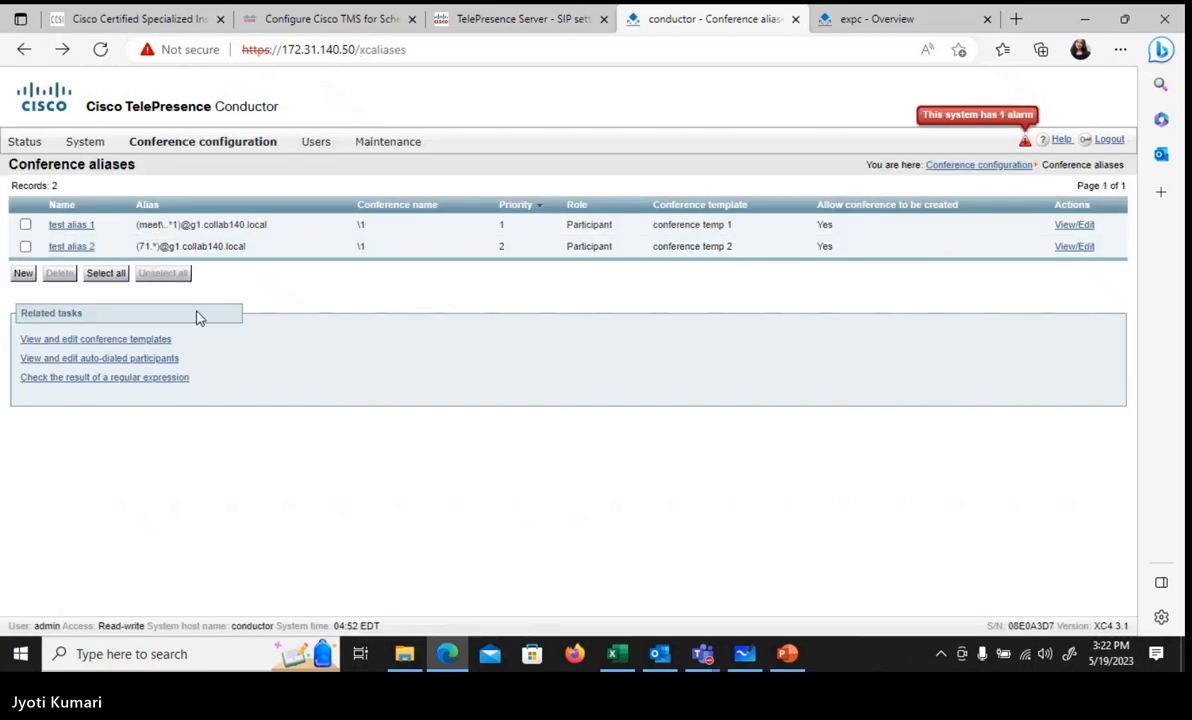
{"action": "mouse_move", "coordinate": [80, 143]}
{"action": "mouse_move", "coordinate": [124, 196]}
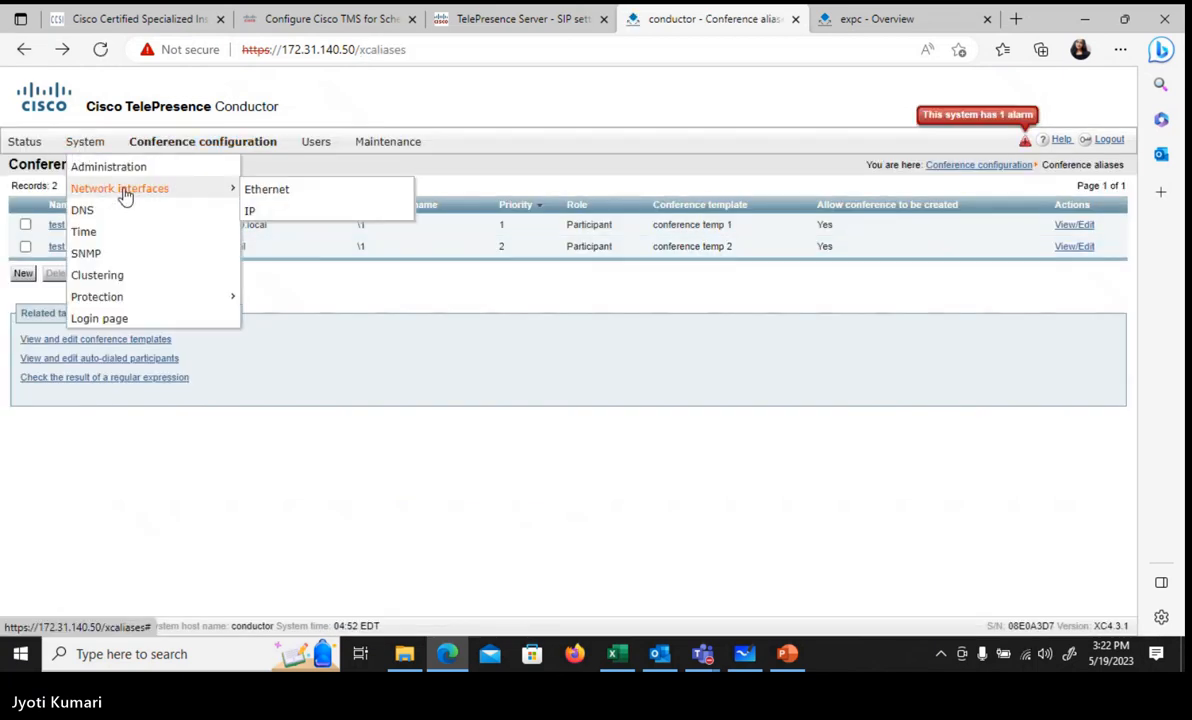
{"action": "left_click", "coordinate": [252, 214]}
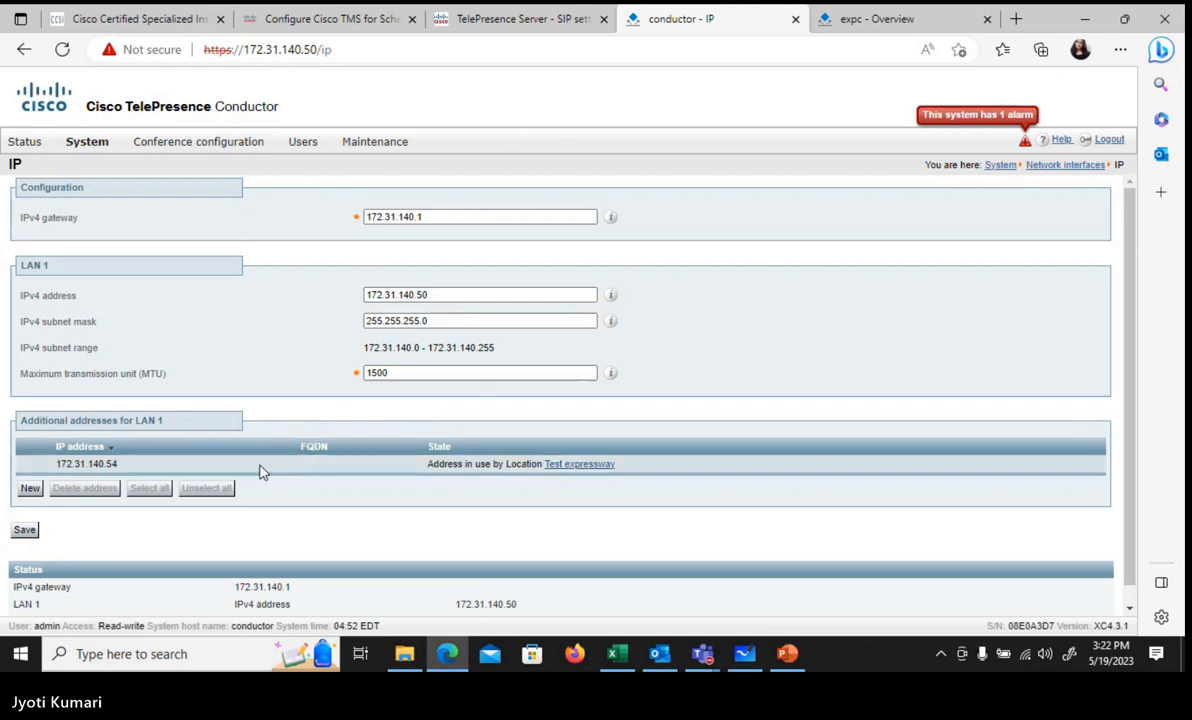
{"action": "left_click", "coordinate": [850, 20]}
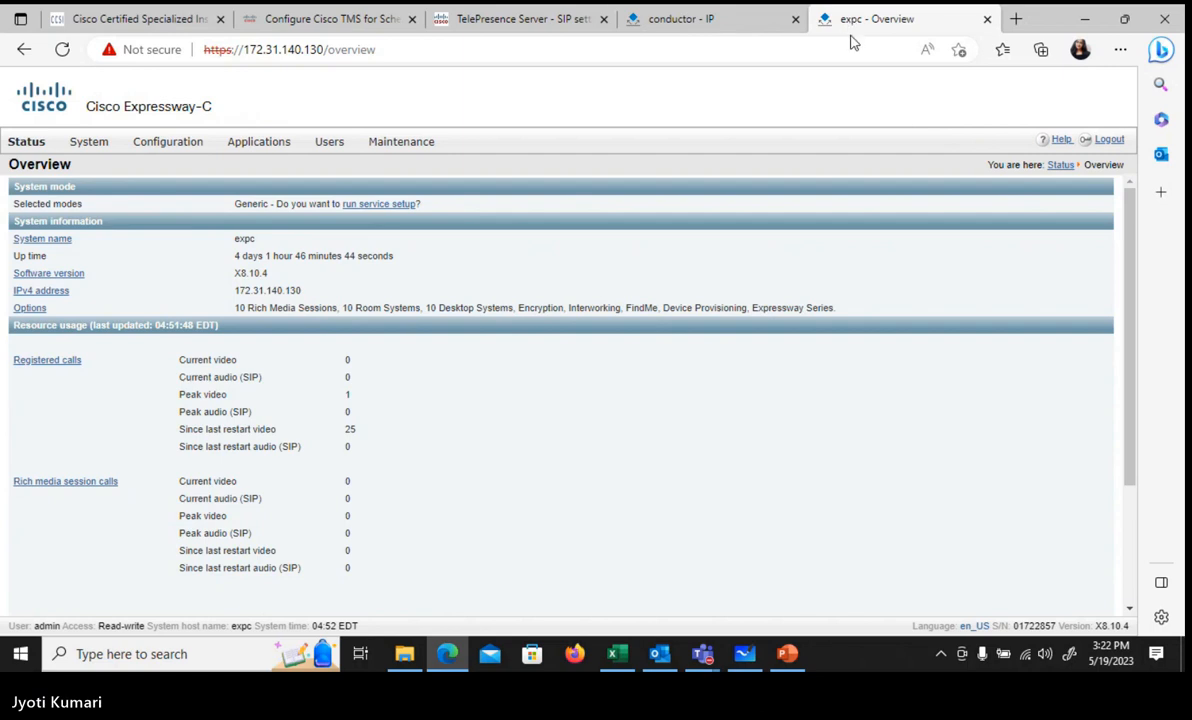
{"action": "left_click", "coordinate": [724, 27]}
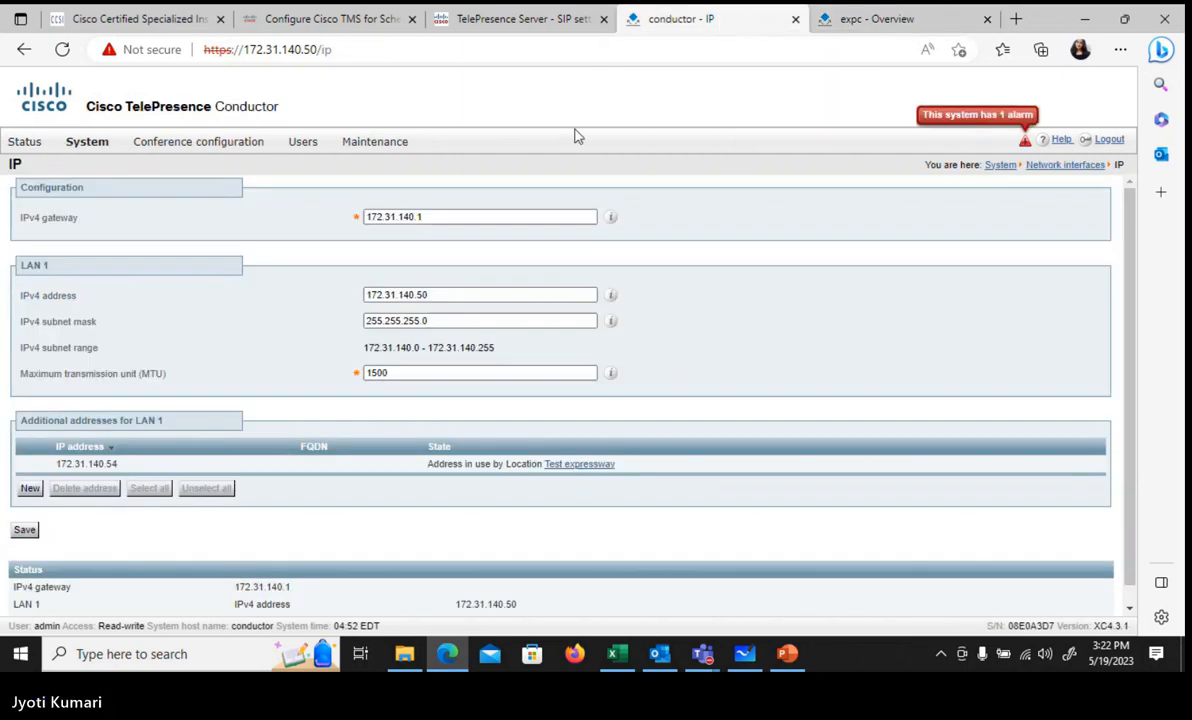
{"action": "mouse_move", "coordinate": [71, 146]}
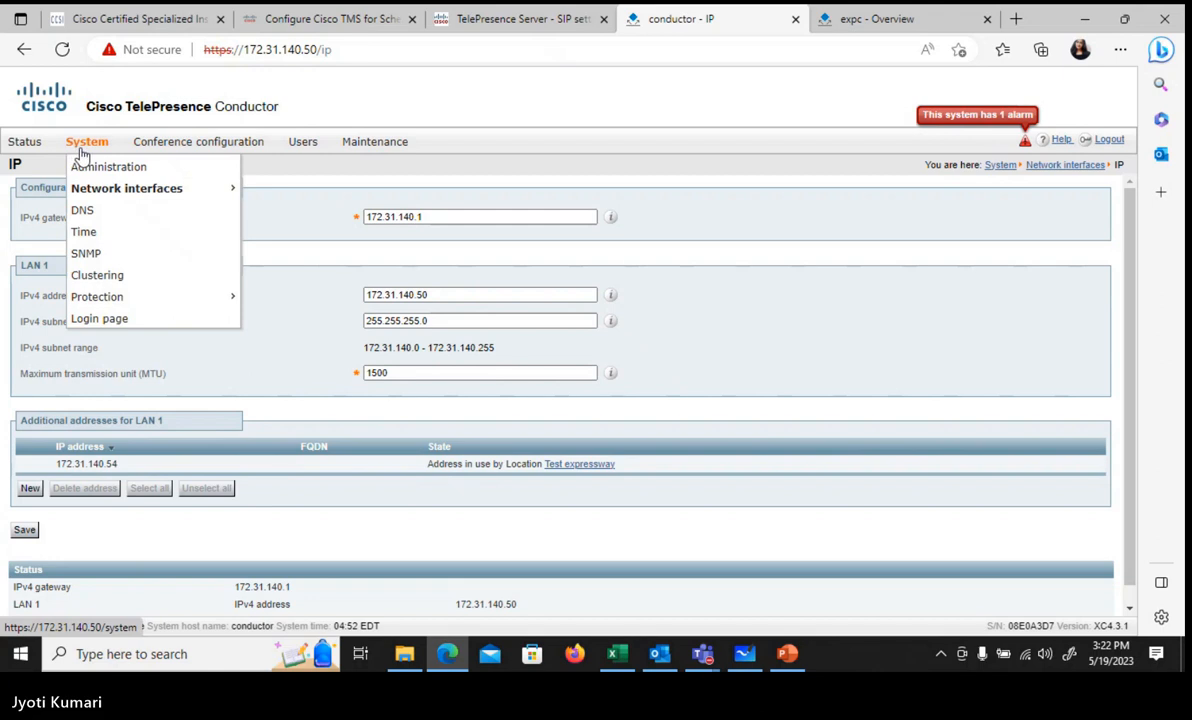
Step: Open the Test expressway location and leave its conference type on Rendezvous
{"action": "mouse_move", "coordinate": [200, 142]}
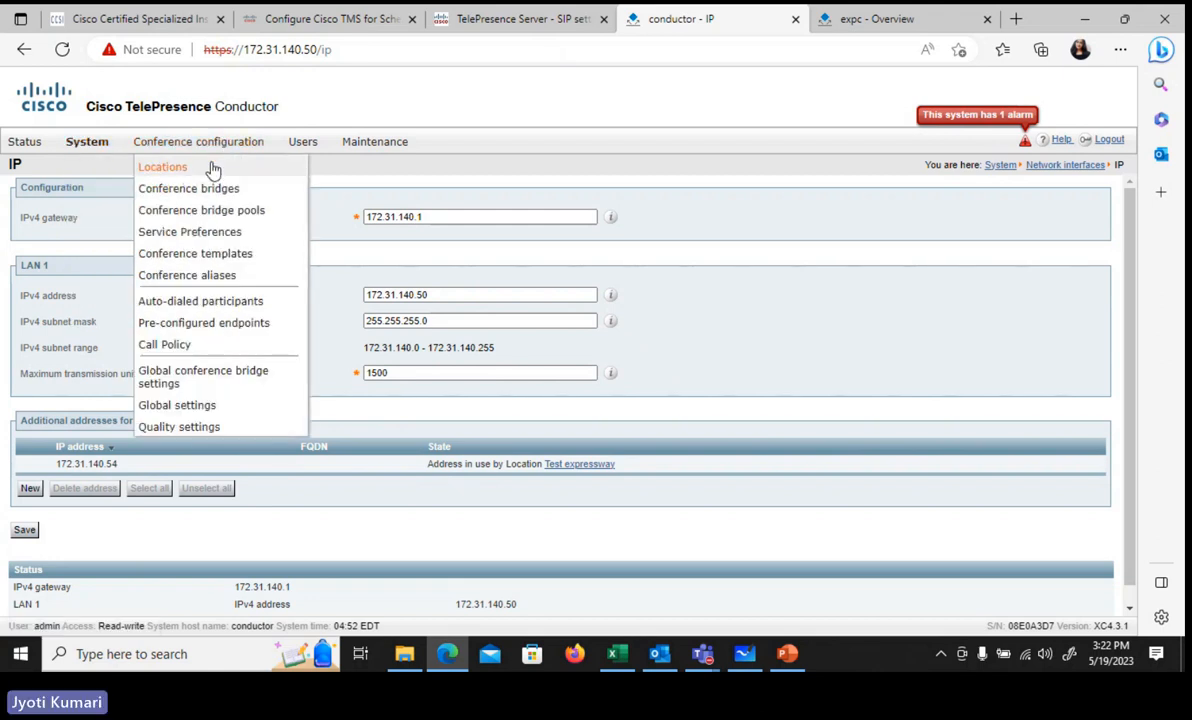
{"action": "left_click", "coordinate": [212, 168]}
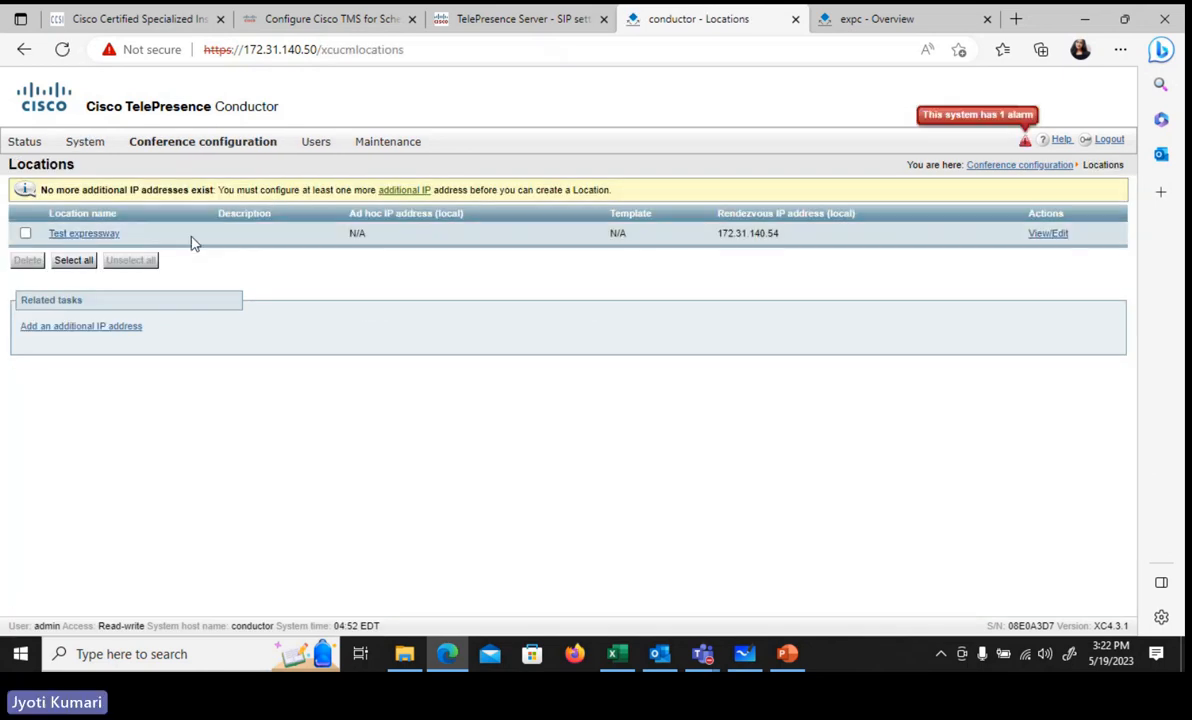
{"action": "left_click", "coordinate": [84, 236]}
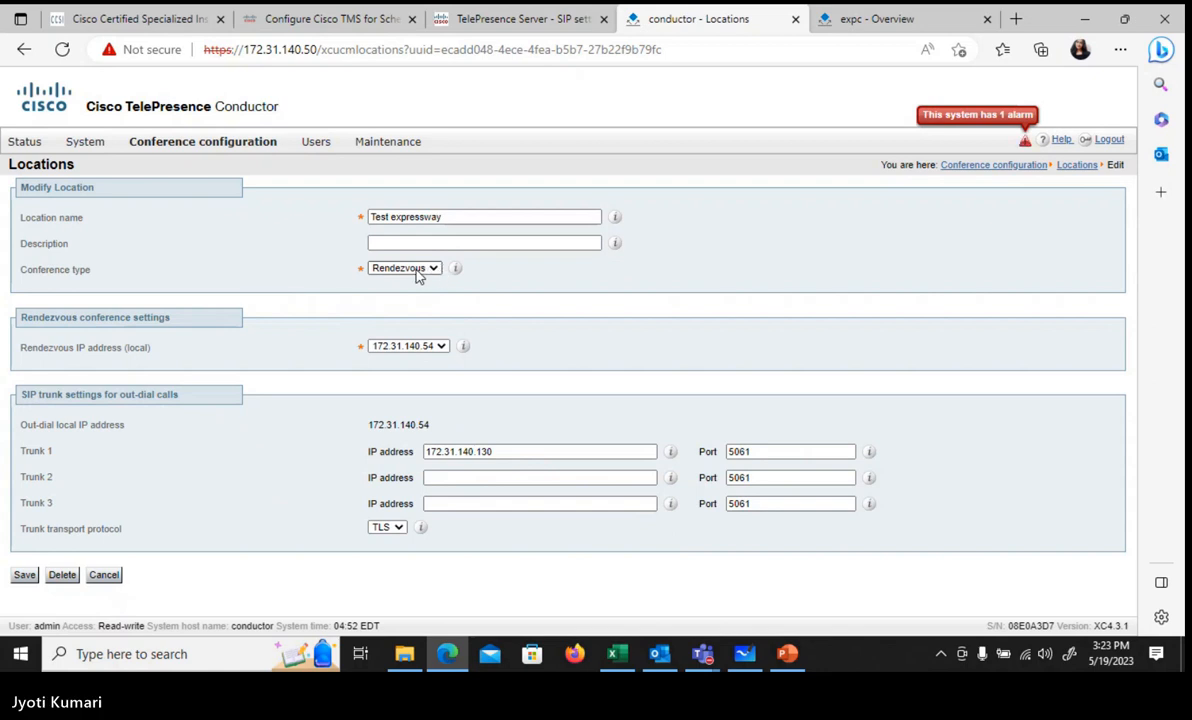
{"action": "left_click", "coordinate": [433, 270]}
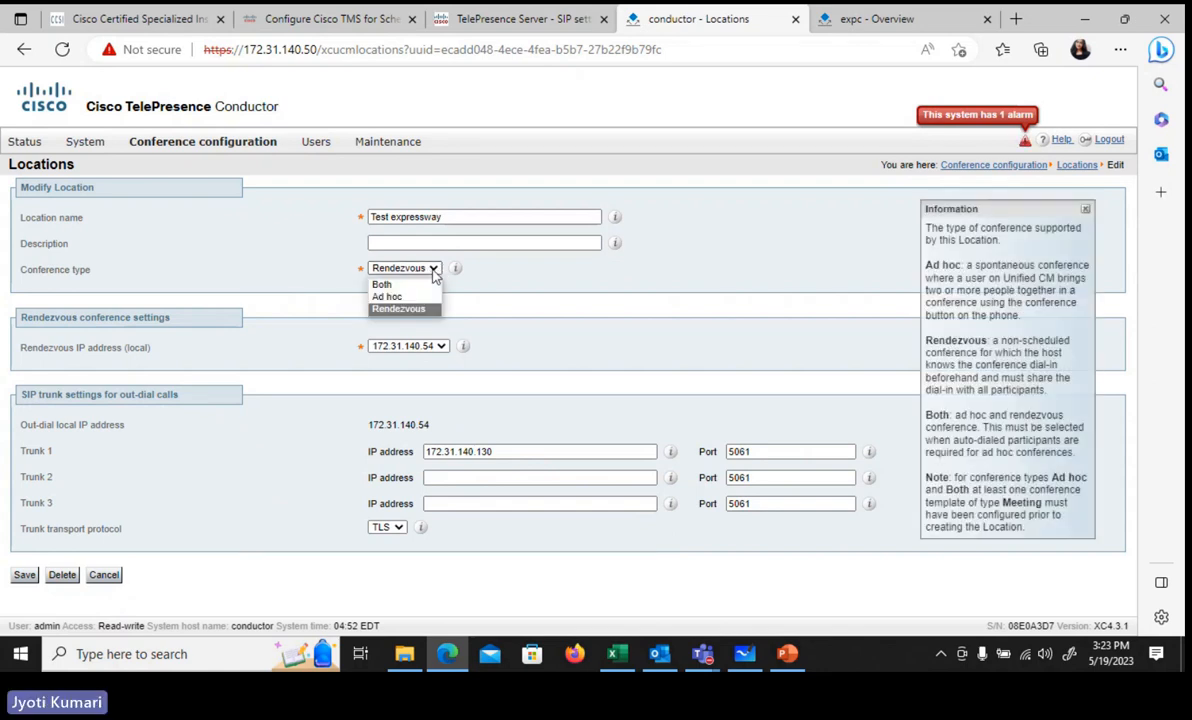
{"action": "left_click", "coordinate": [433, 270]}
{"action": "left_click", "coordinate": [433, 270]}
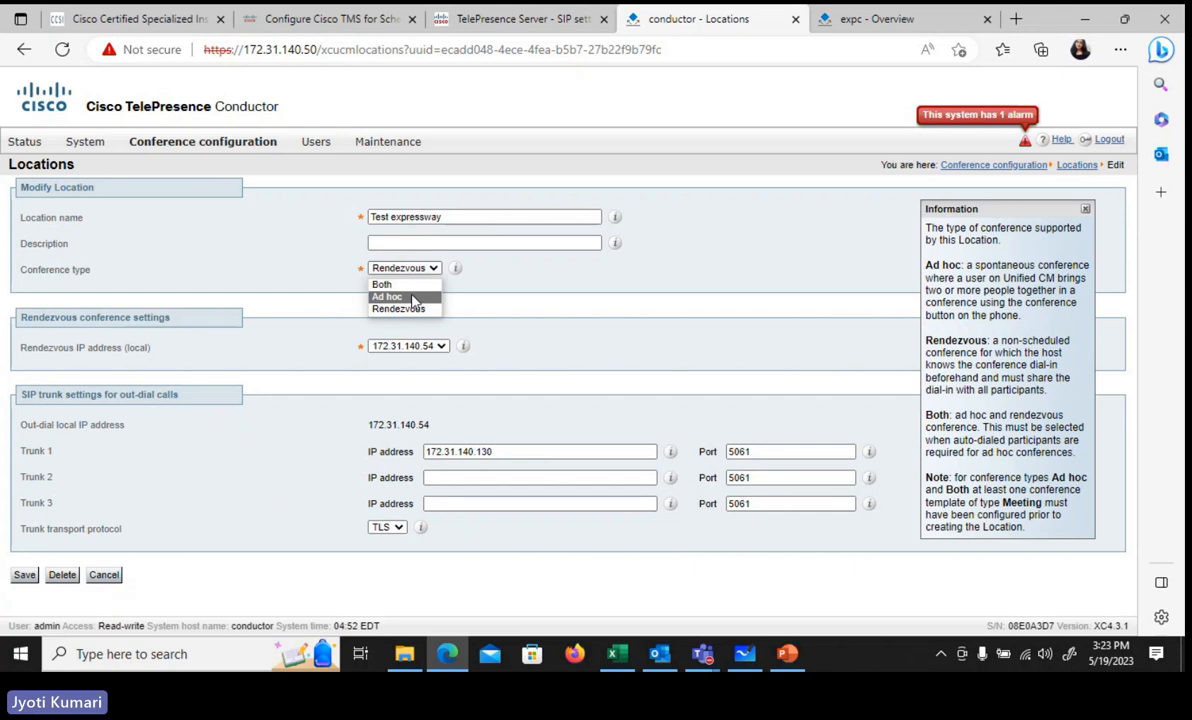
{"action": "left_click", "coordinate": [413, 309]}
{"action": "left_click", "coordinate": [517, 289]}
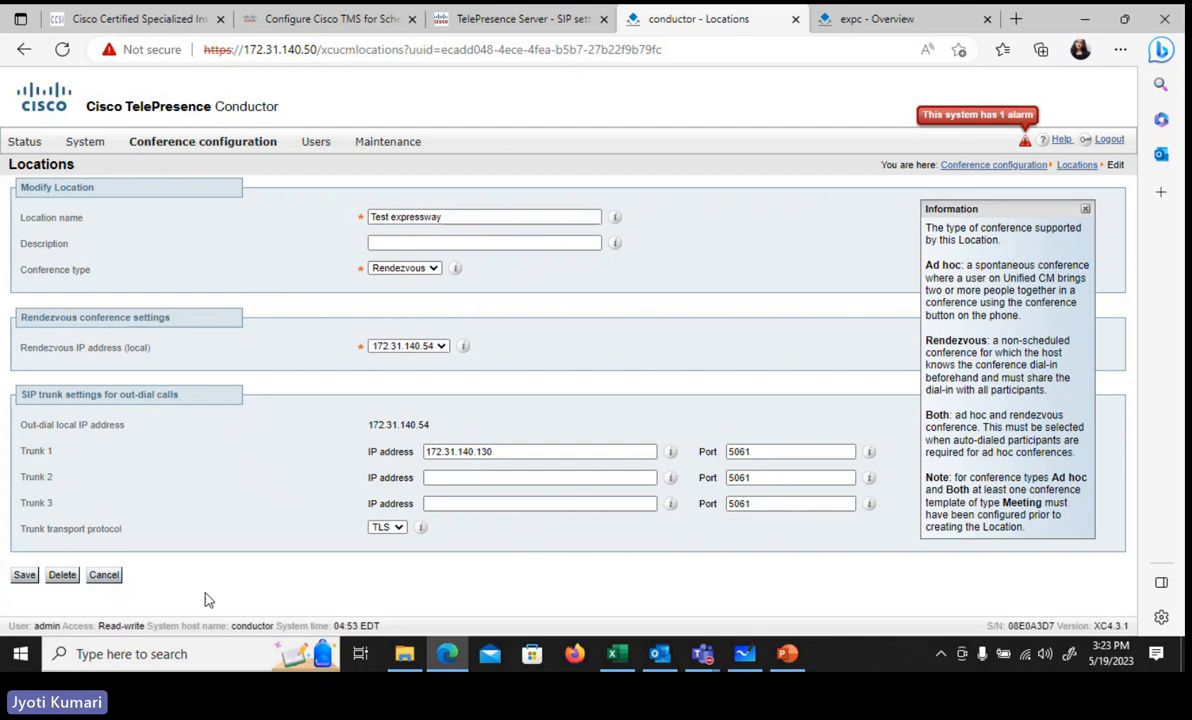
Step: Open the Expressway-C zone 'Neighbor to conductor'
{"action": "left_click", "coordinate": [849, 14]}
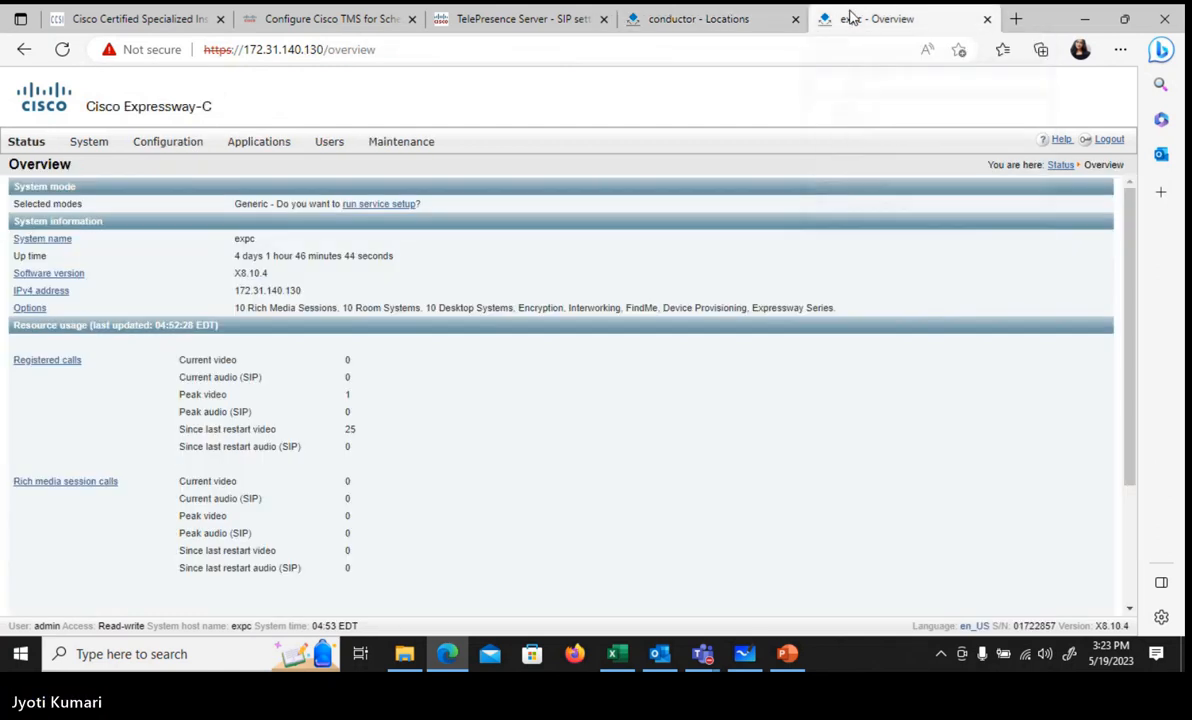
{"action": "mouse_move", "coordinate": [193, 155]}
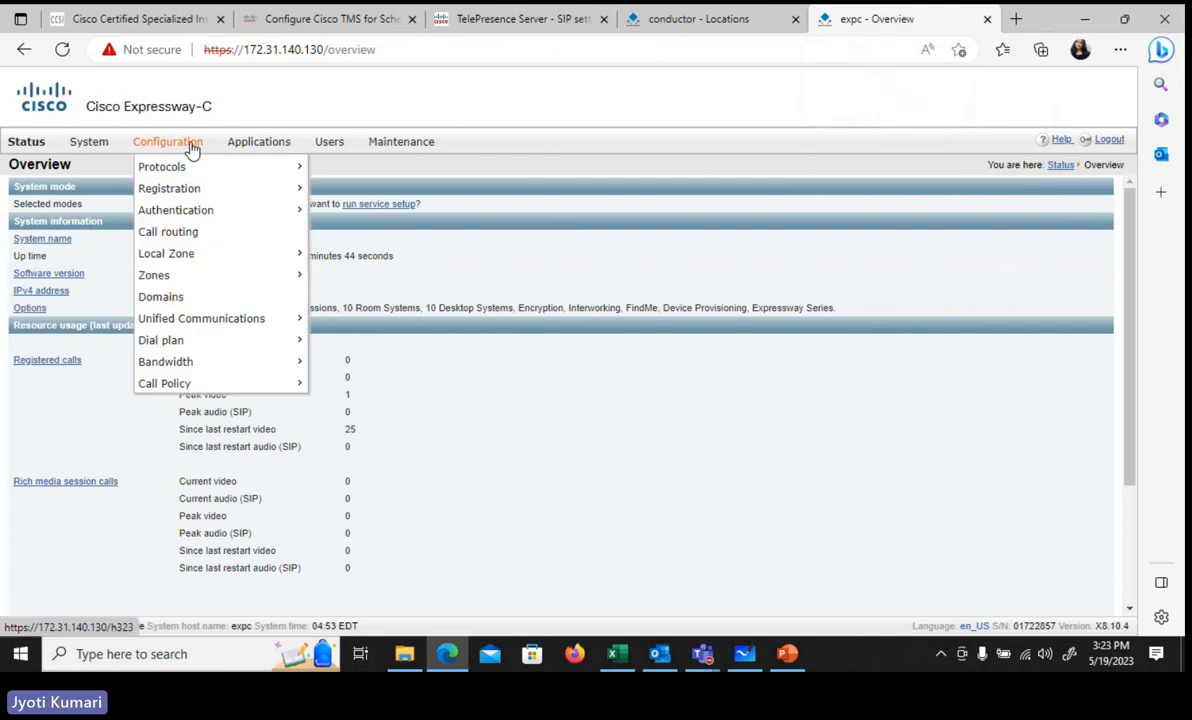
{"action": "mouse_move", "coordinate": [205, 278]}
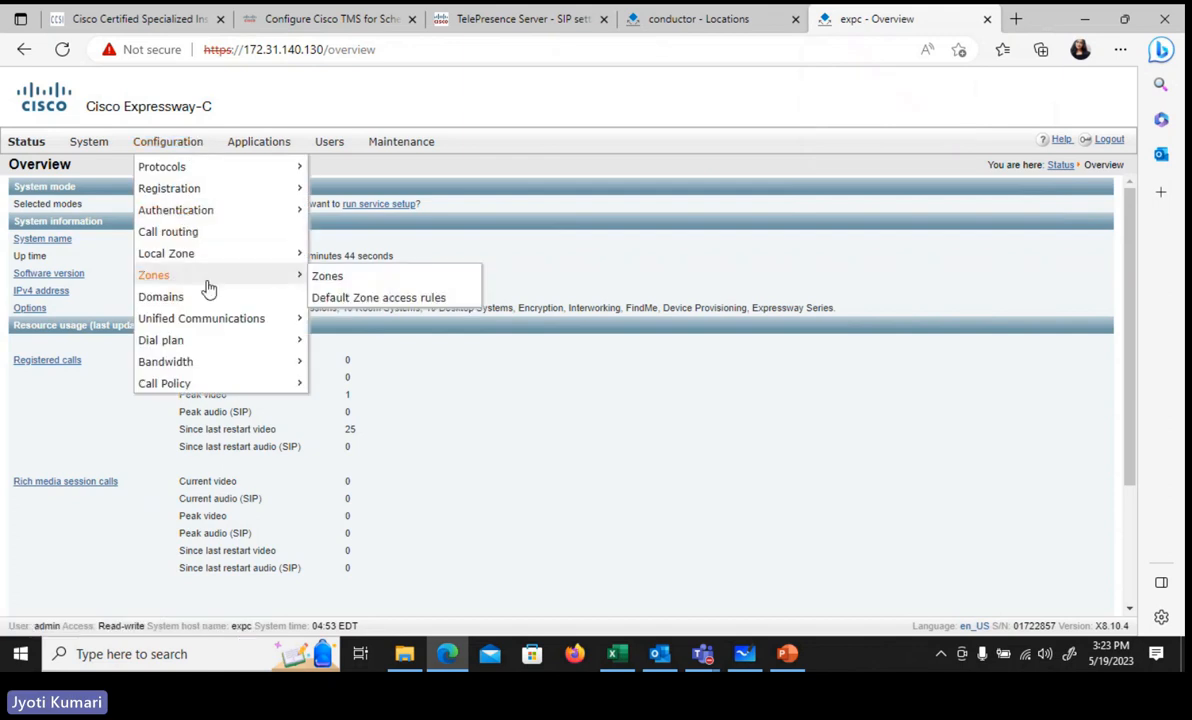
{"action": "left_click", "coordinate": [330, 277]}
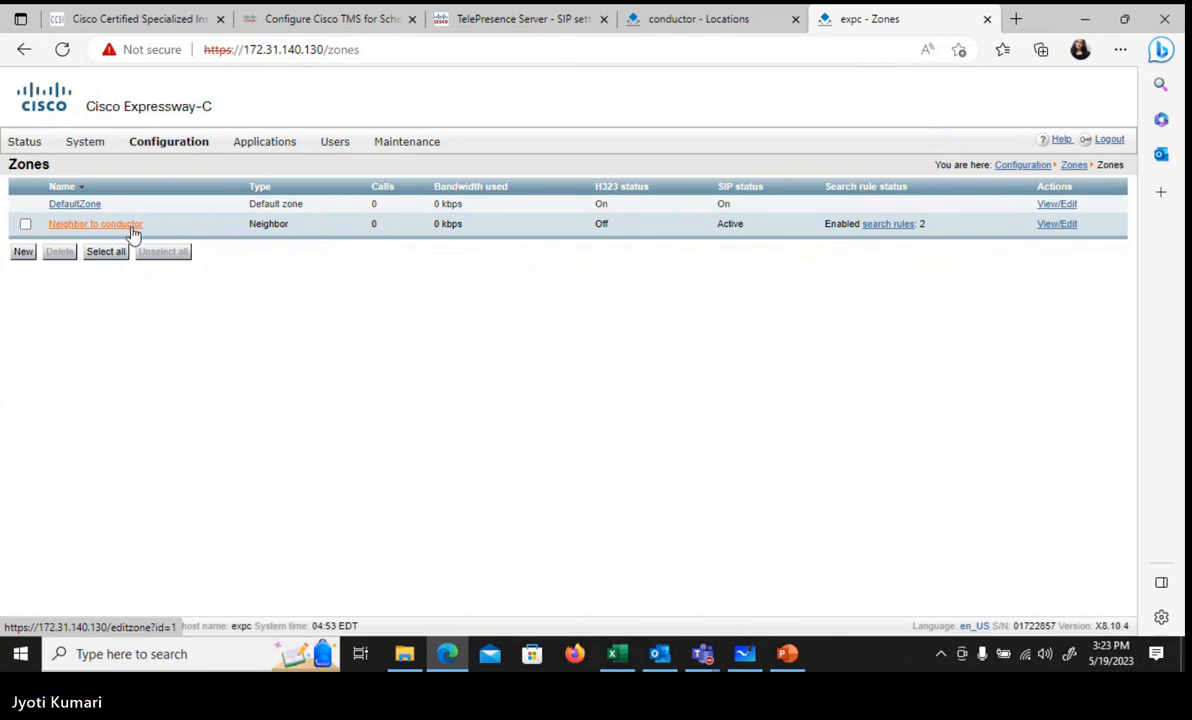
{"action": "left_click", "coordinate": [132, 226]}
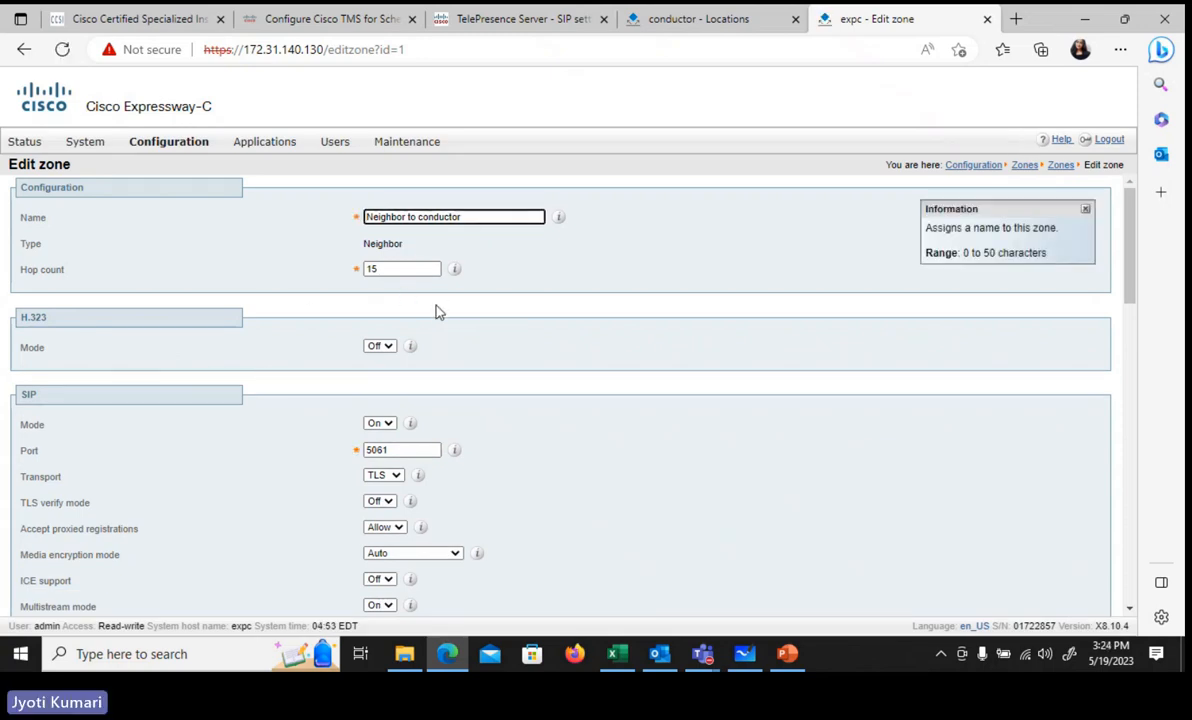
{"action": "scroll", "coordinate": [436, 311], "scroll_direction": "down", "scroll_amount": 1}
{"action": "scroll", "coordinate": [436, 311], "scroll_direction": "down", "scroll_amount": 1}
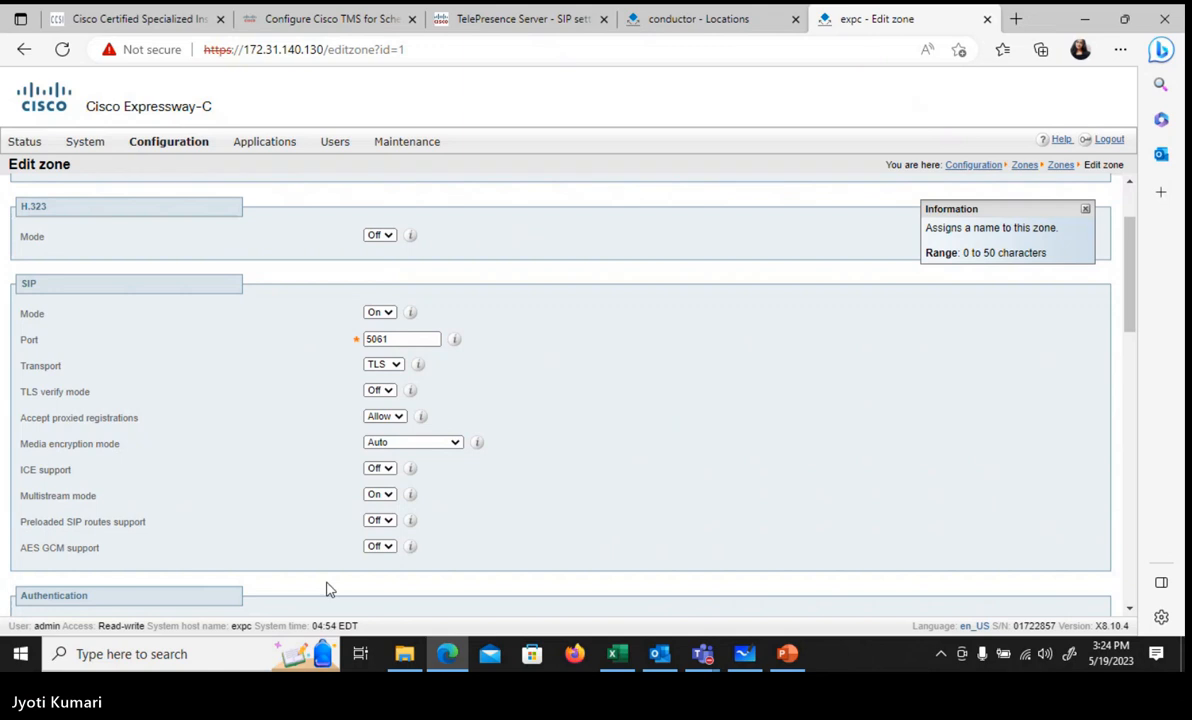
{"action": "scroll", "coordinate": [330, 590], "scroll_direction": "down", "scroll_amount": 5}
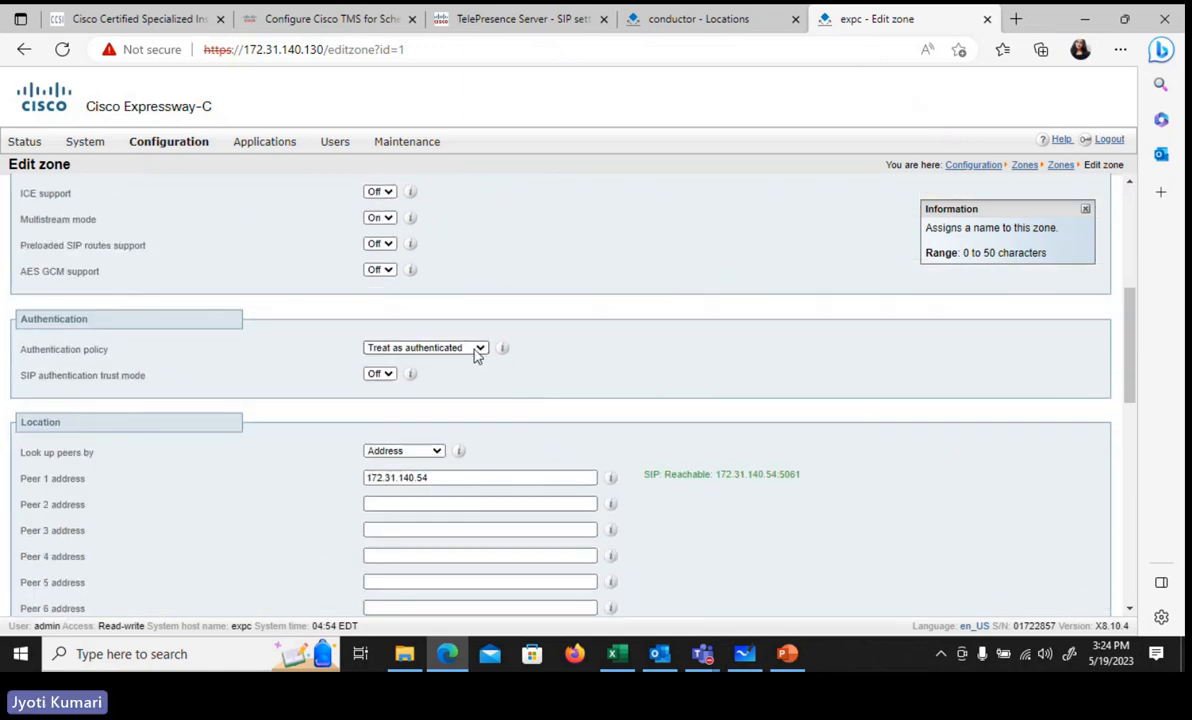
Step: Confirm the policy is Treat as authenticated and Peer 1 address is 172.31.140.54
{"action": "left_click", "coordinate": [477, 350]}
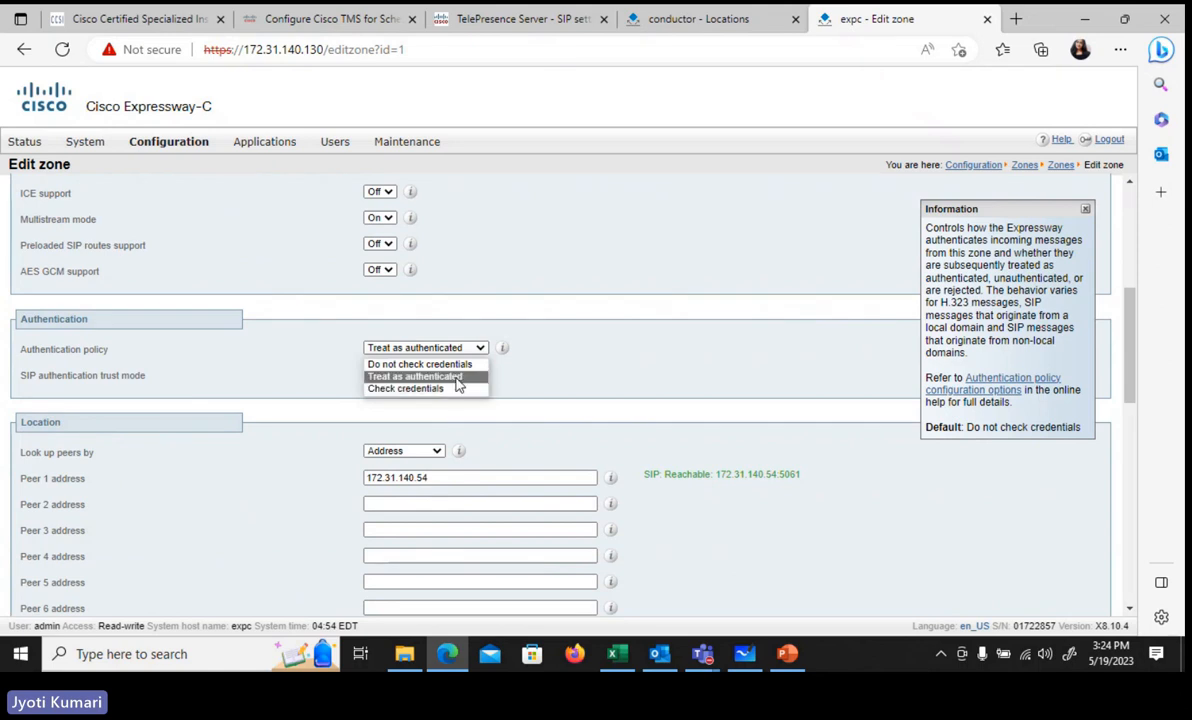
{"action": "left_click", "coordinate": [457, 377]}
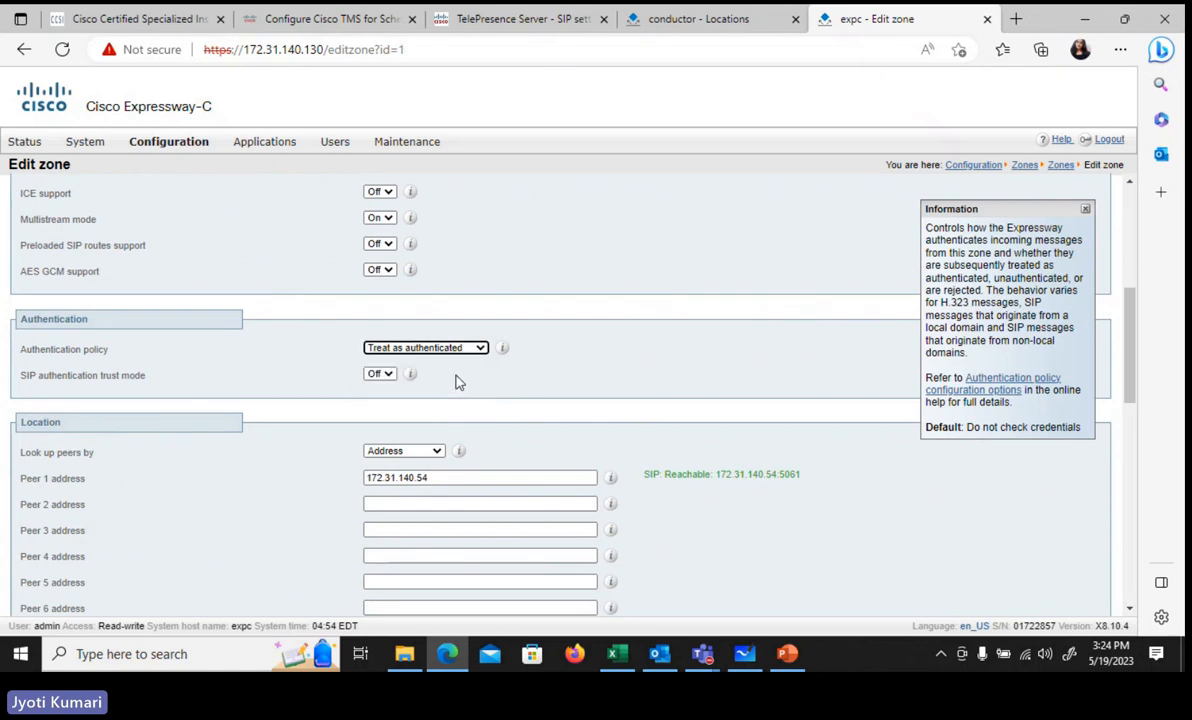
{"action": "left_click", "coordinate": [602, 321]}
{"action": "scroll", "coordinate": [603, 320], "scroll_direction": "down", "scroll_amount": 2}
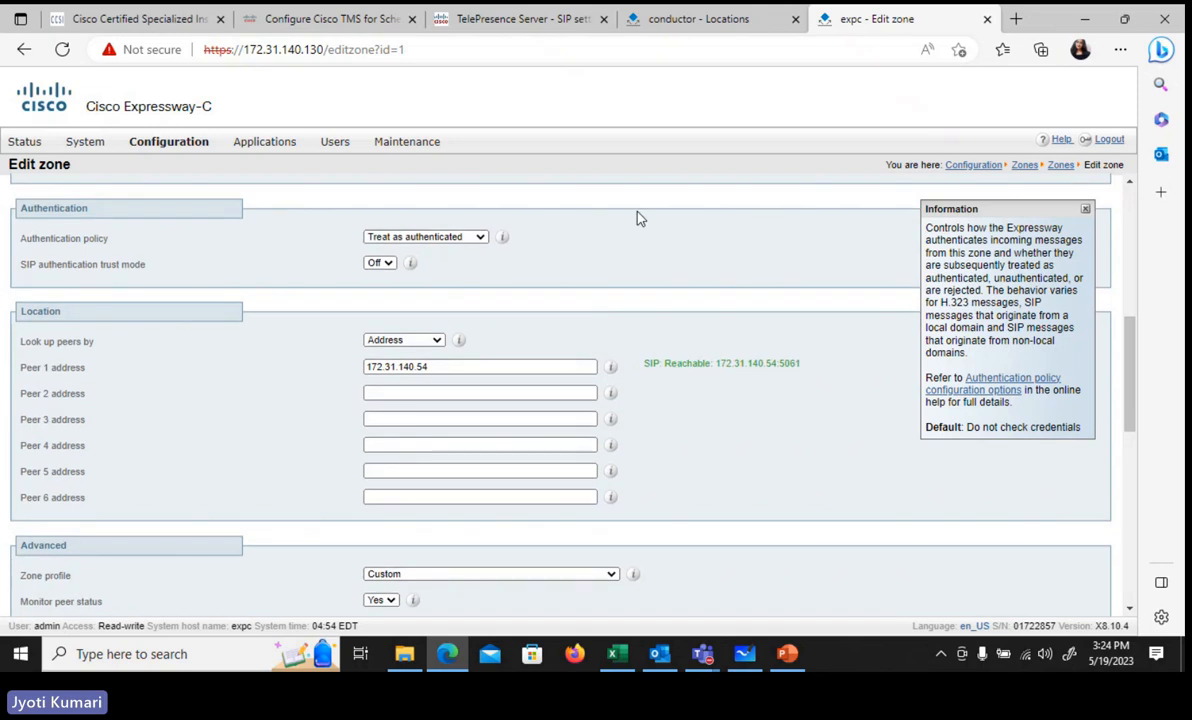
{"action": "scroll", "coordinate": [636, 218], "scroll_direction": "down", "scroll_amount": 1}
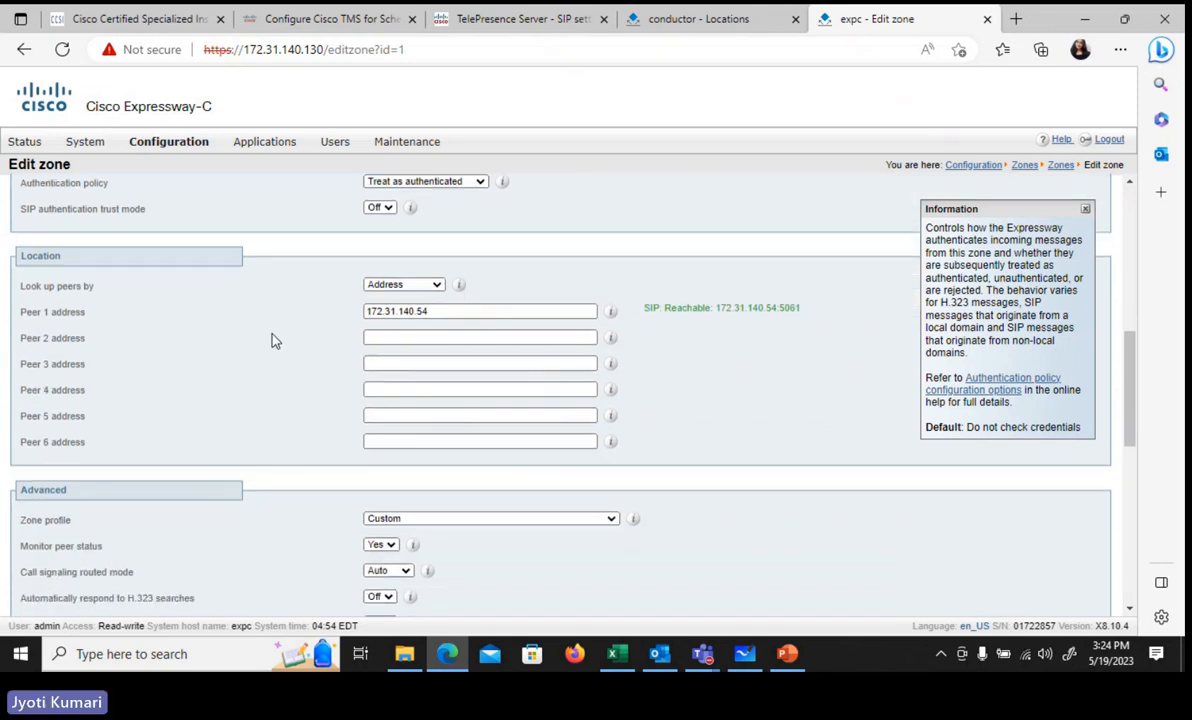
{"action": "left_click", "coordinate": [433, 311]}
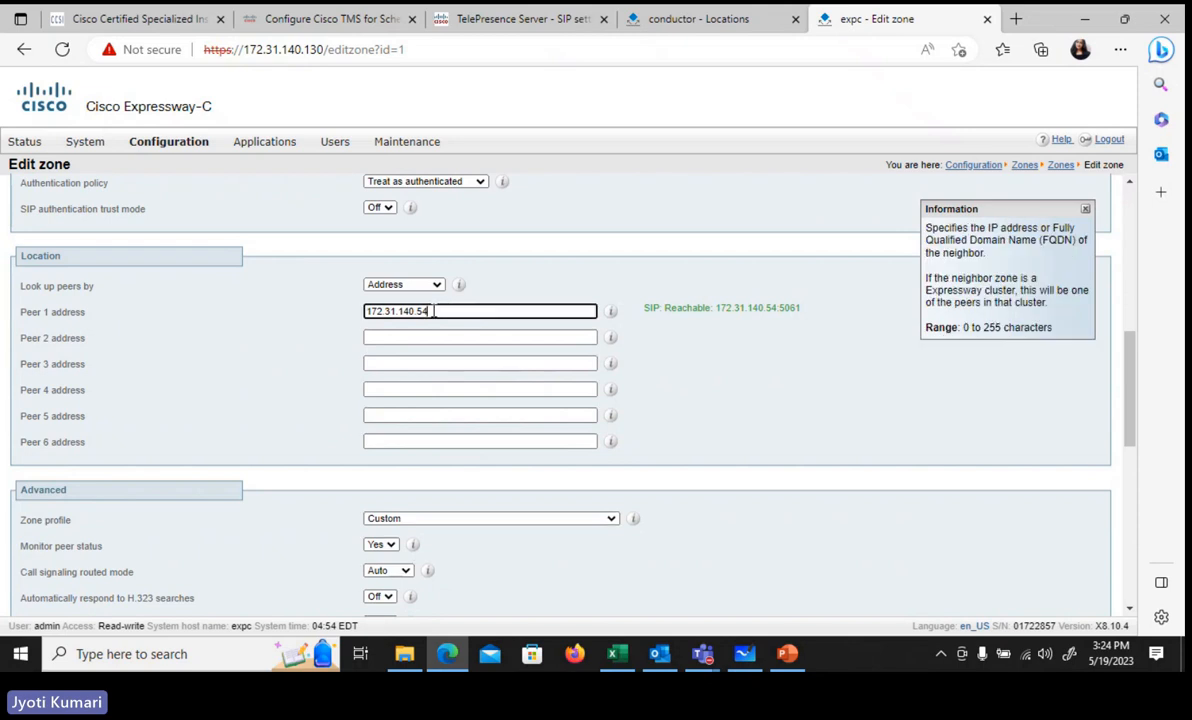
{"action": "left_click", "coordinate": [626, 287]}
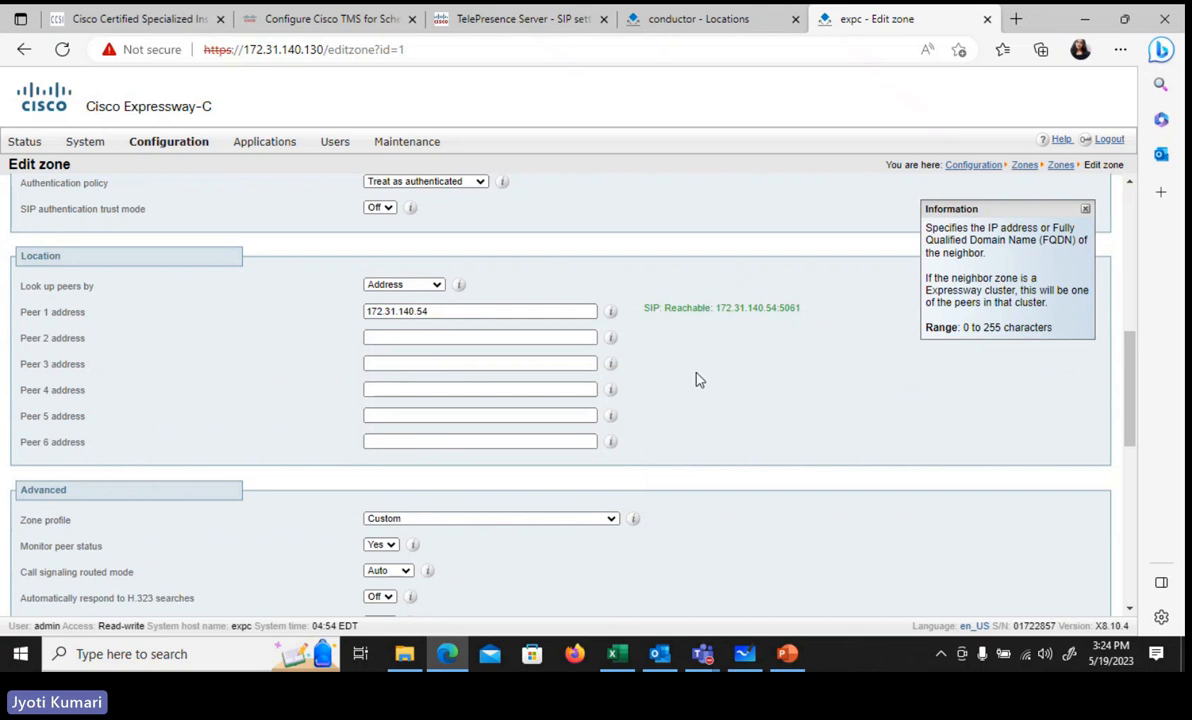
{"action": "scroll", "coordinate": [255, 477], "scroll_direction": "down", "scroll_amount": 5}
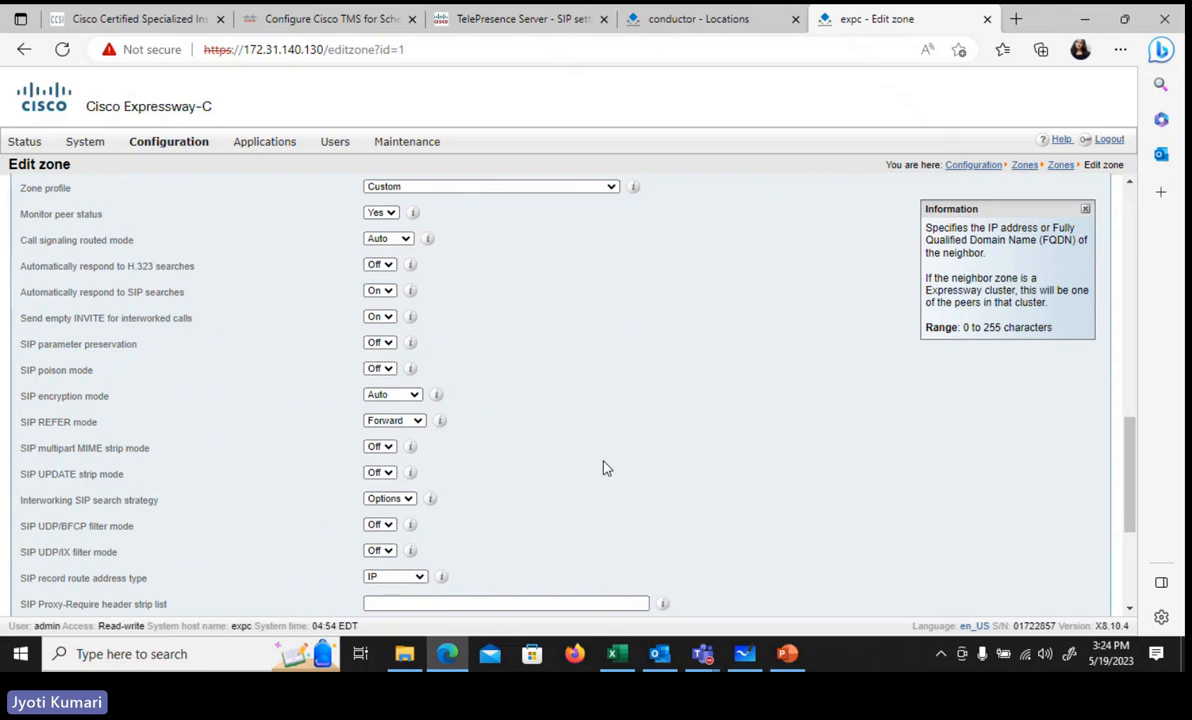
{"action": "scroll", "coordinate": [605, 468], "scroll_direction": "down", "scroll_amount": 2}
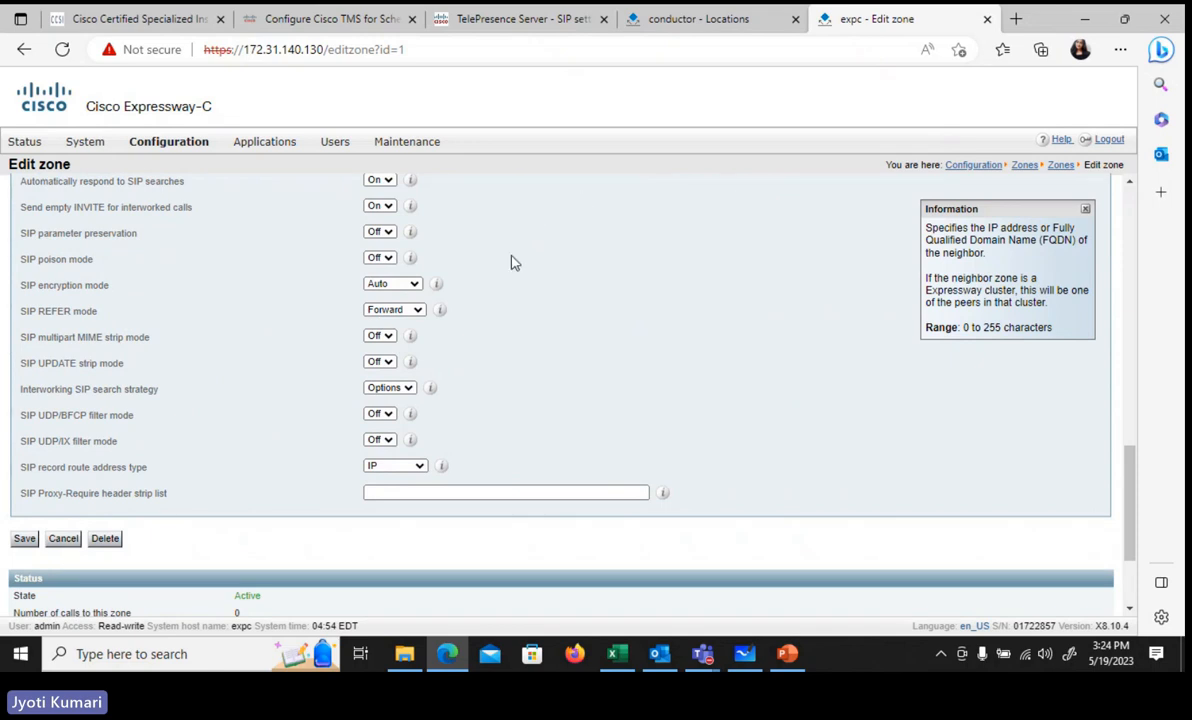
Step: View the 'conductor test' search rule
{"action": "mouse_move", "coordinate": [197, 150]}
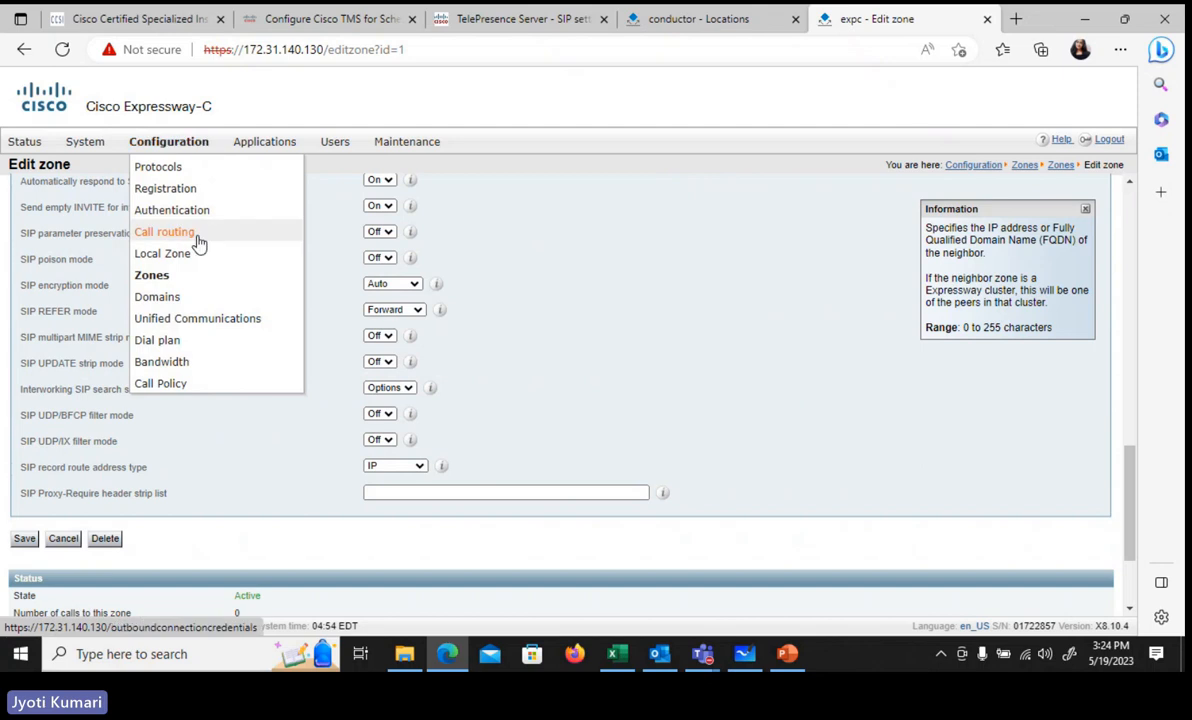
{"action": "mouse_move", "coordinate": [197, 317]}
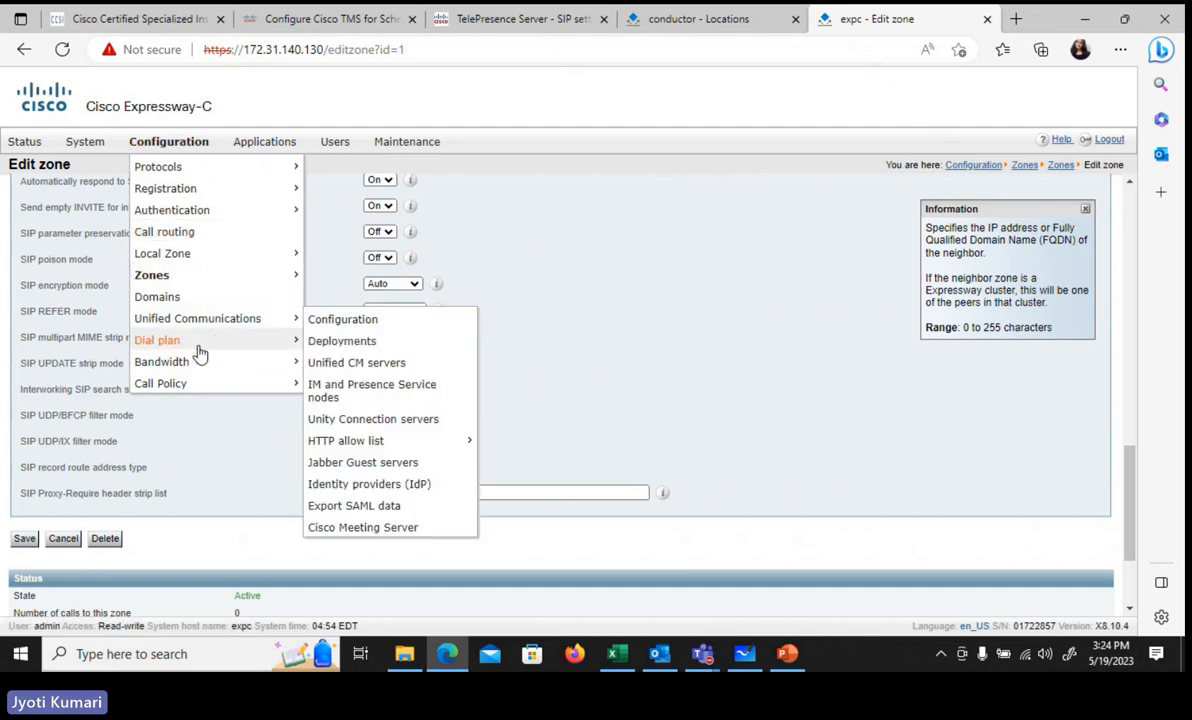
{"action": "left_click", "coordinate": [340, 388]}
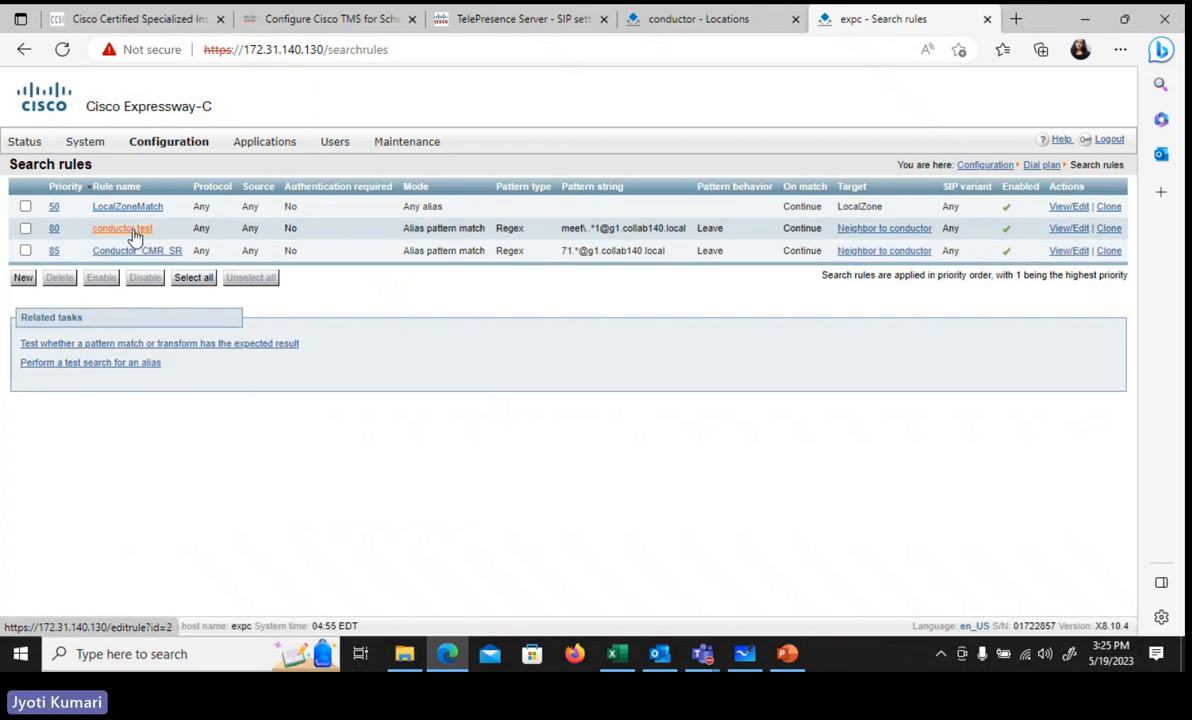
{"action": "left_click", "coordinate": [134, 230]}
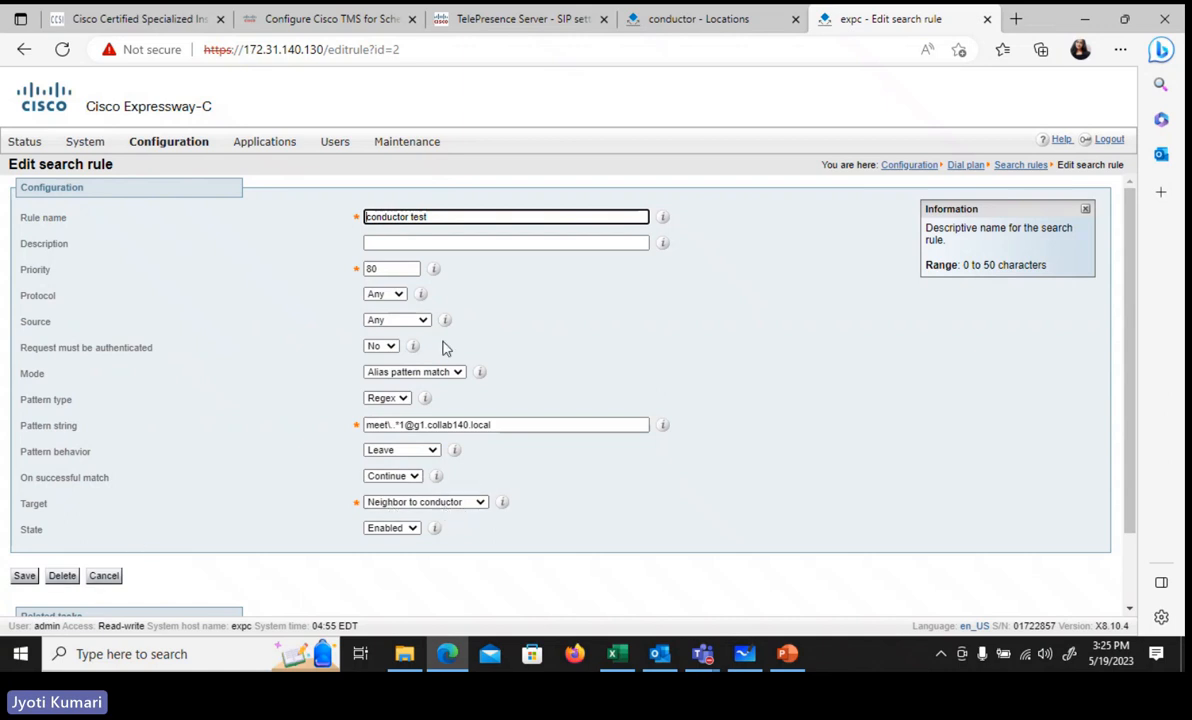
Step: Return to the search rules list and open Conductor_CMR_SR
{"action": "left_click", "coordinate": [175, 143]}
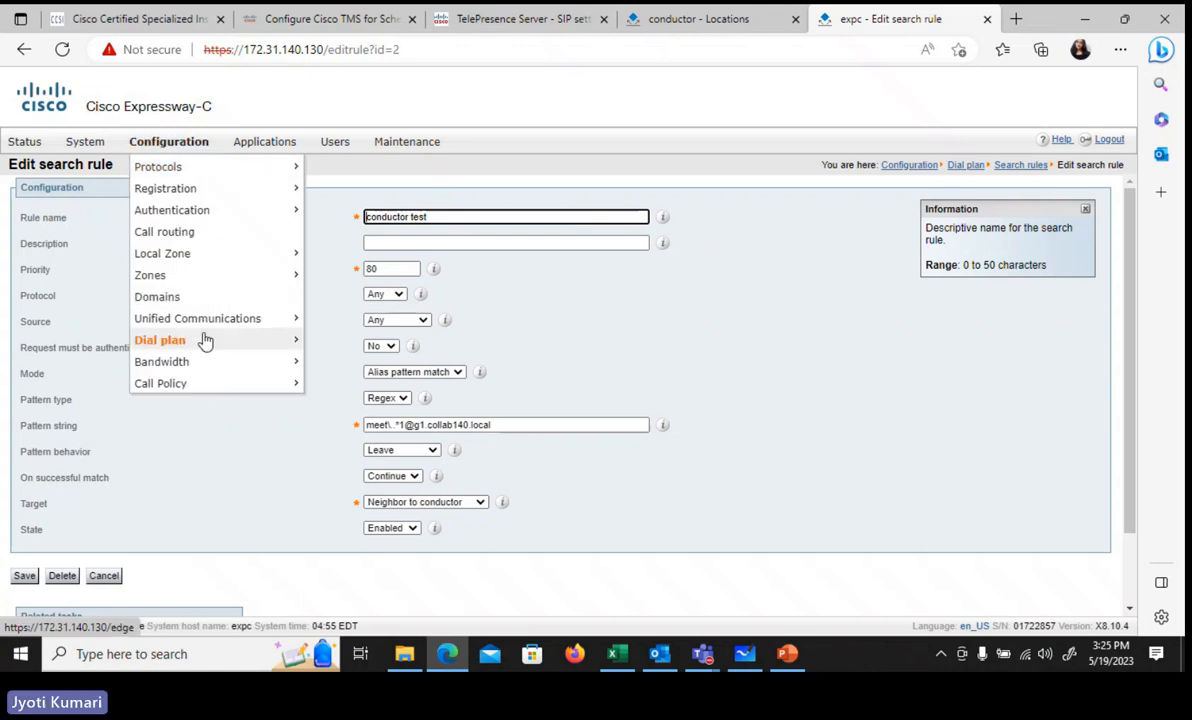
{"action": "mouse_move", "coordinate": [207, 344]}
{"action": "left_click", "coordinate": [330, 384]}
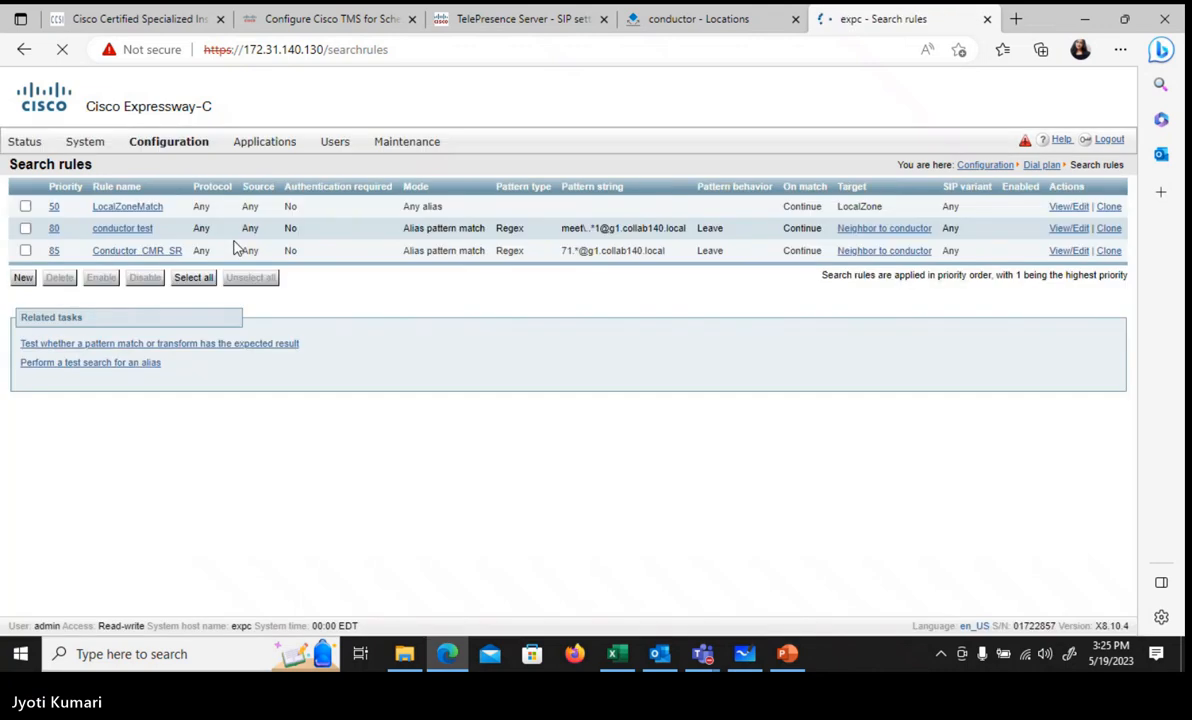
{"action": "left_click", "coordinate": [124, 252]}
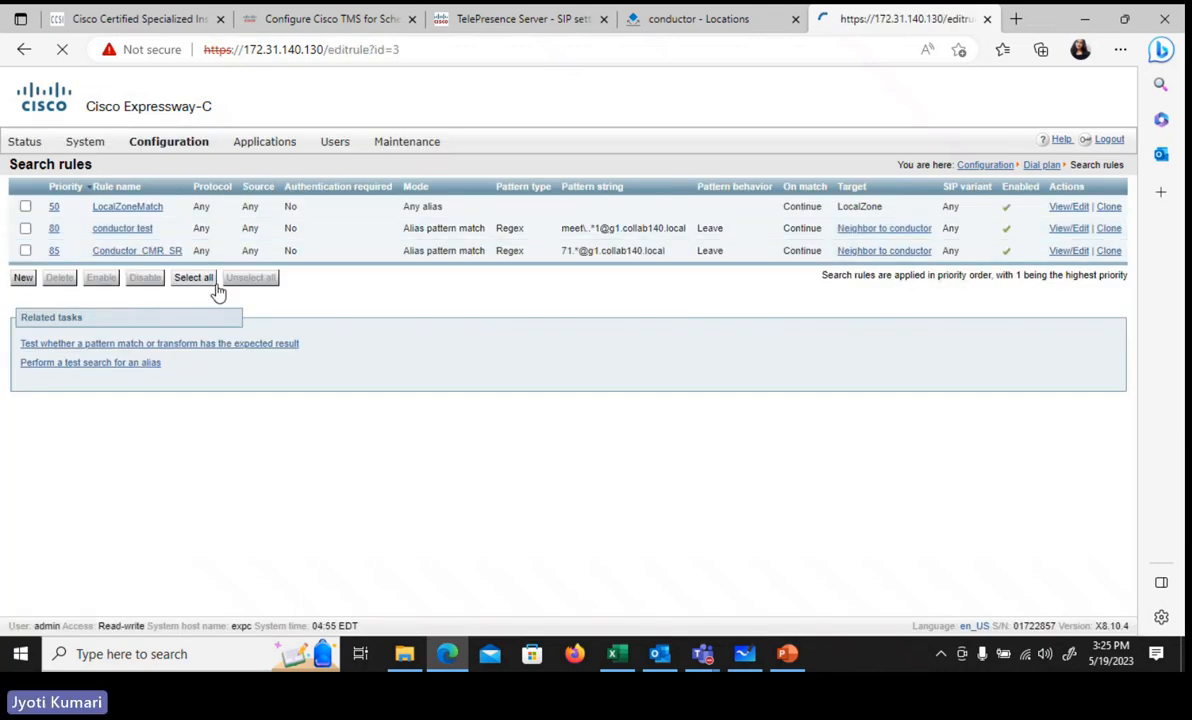
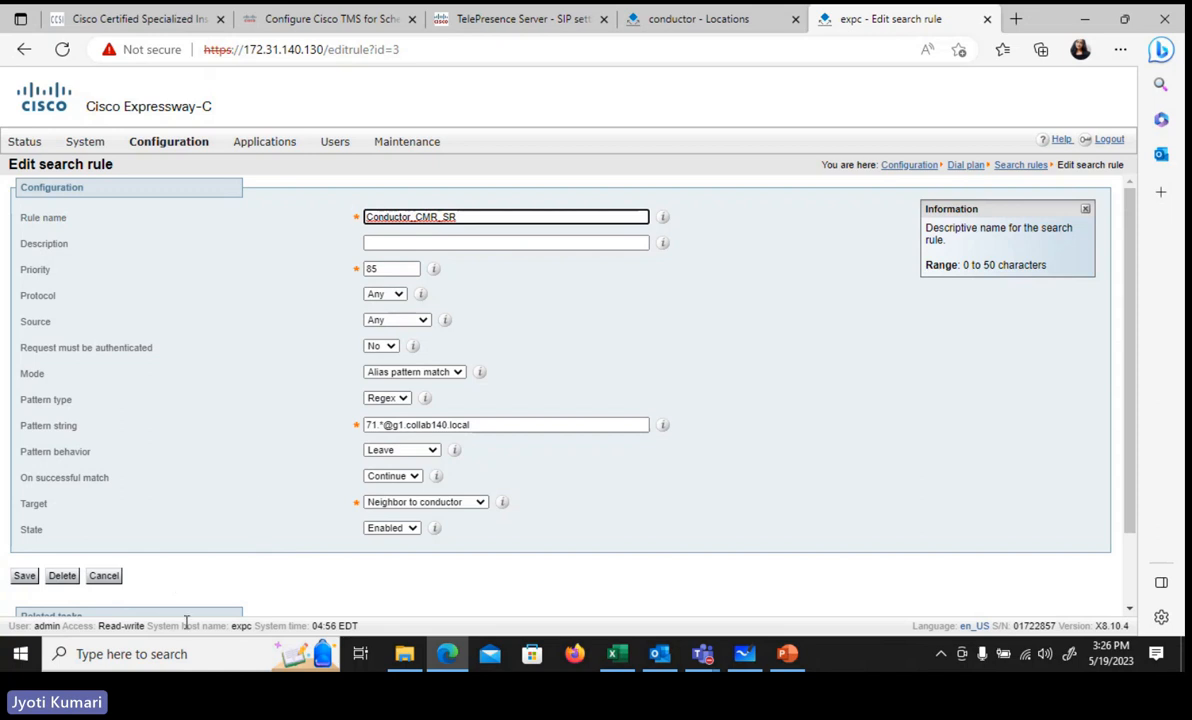
Step: Open the SanJose SX80 at 172.31.140.101, copied from dial plan cell B8, in a new tab
{"action": "left_click", "coordinate": [1017, 20]}
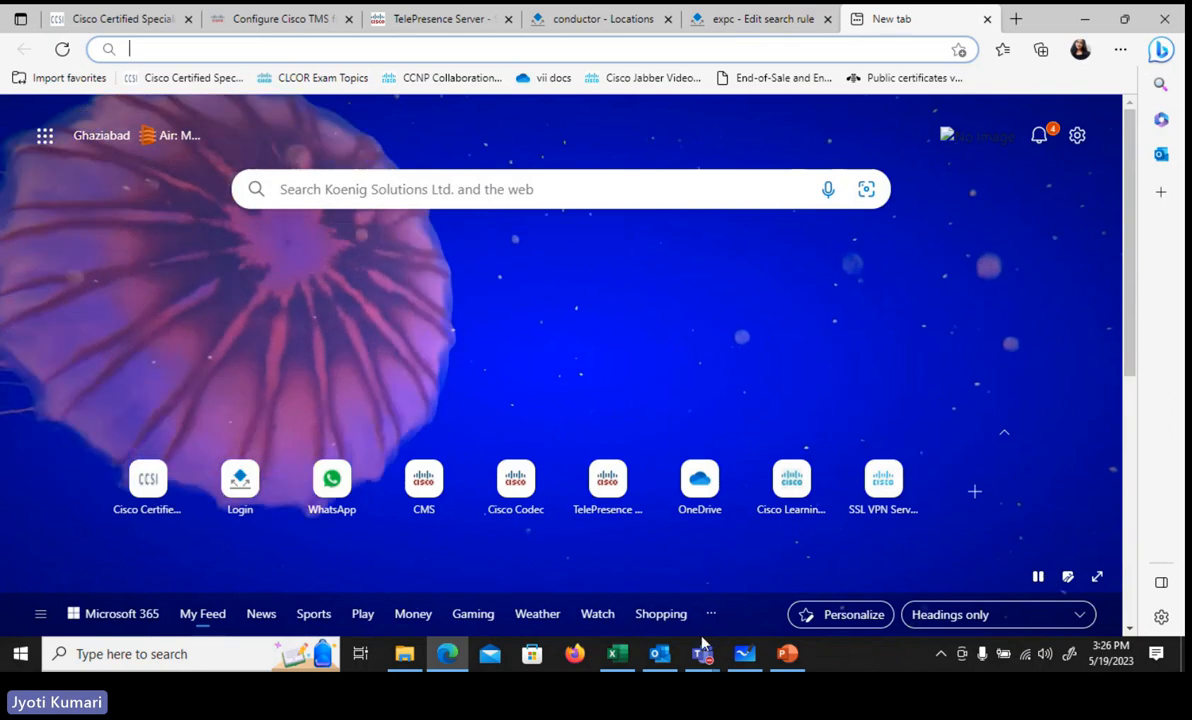
{"action": "left_click", "coordinate": [618, 664]}
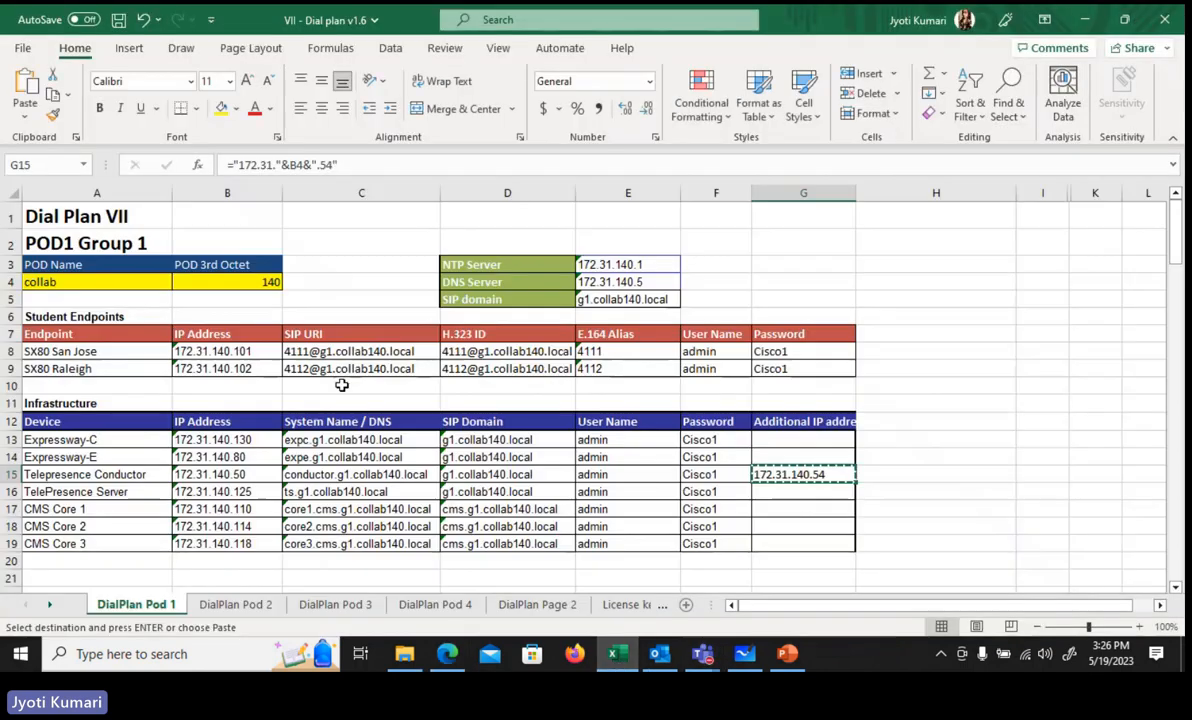
{"action": "left_click", "coordinate": [213, 351]}
{"action": "key", "text": "ctrl+c"}
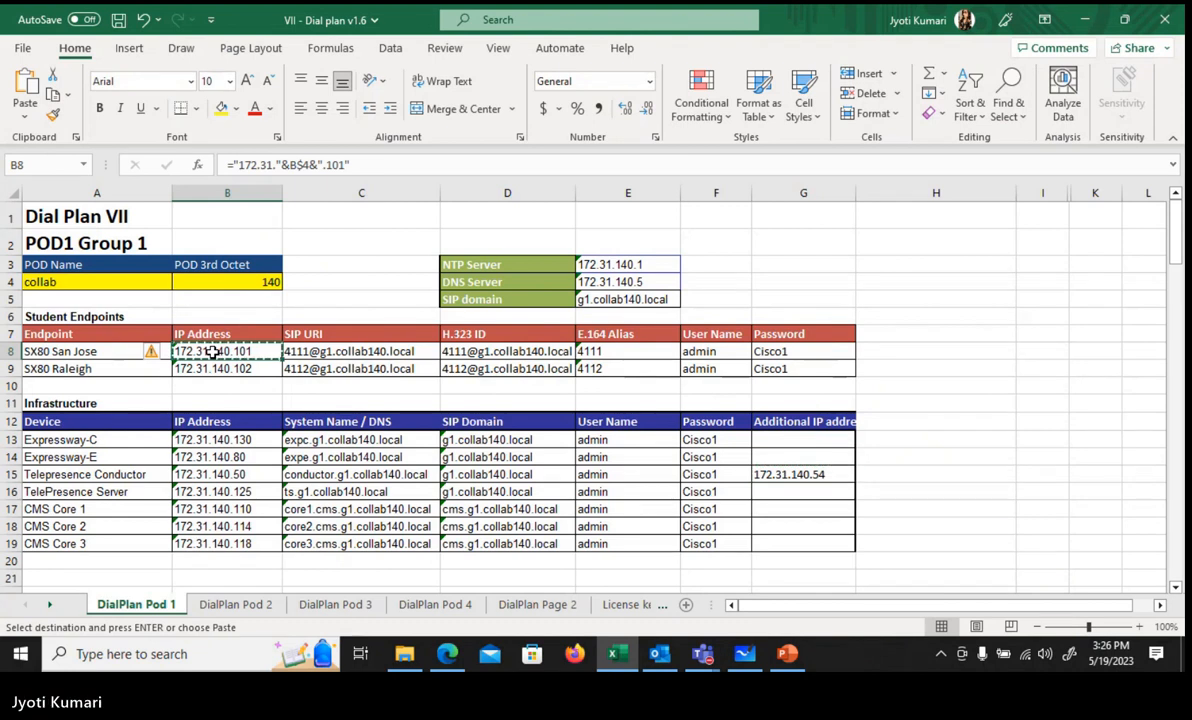
{"action": "left_click", "coordinate": [1081, 21]}
{"action": "left_click", "coordinate": [857, 46]}
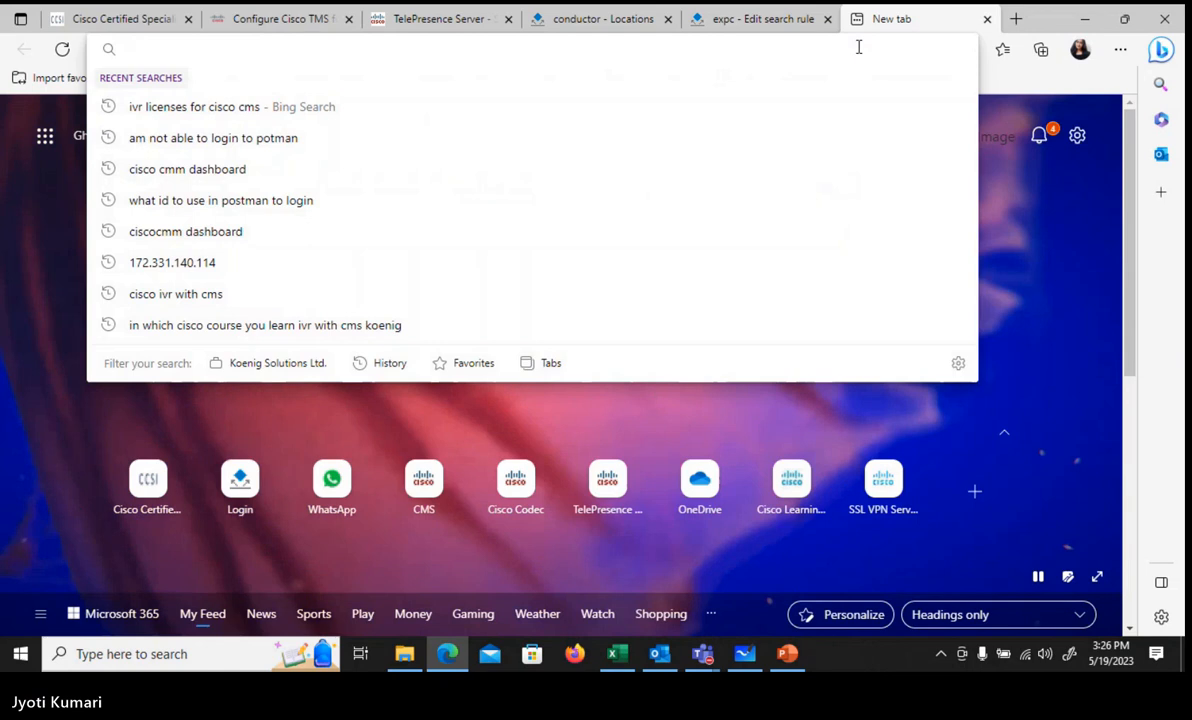
{"action": "key", "text": "ctrl+v"}
{"action": "key", "text": "Return"}
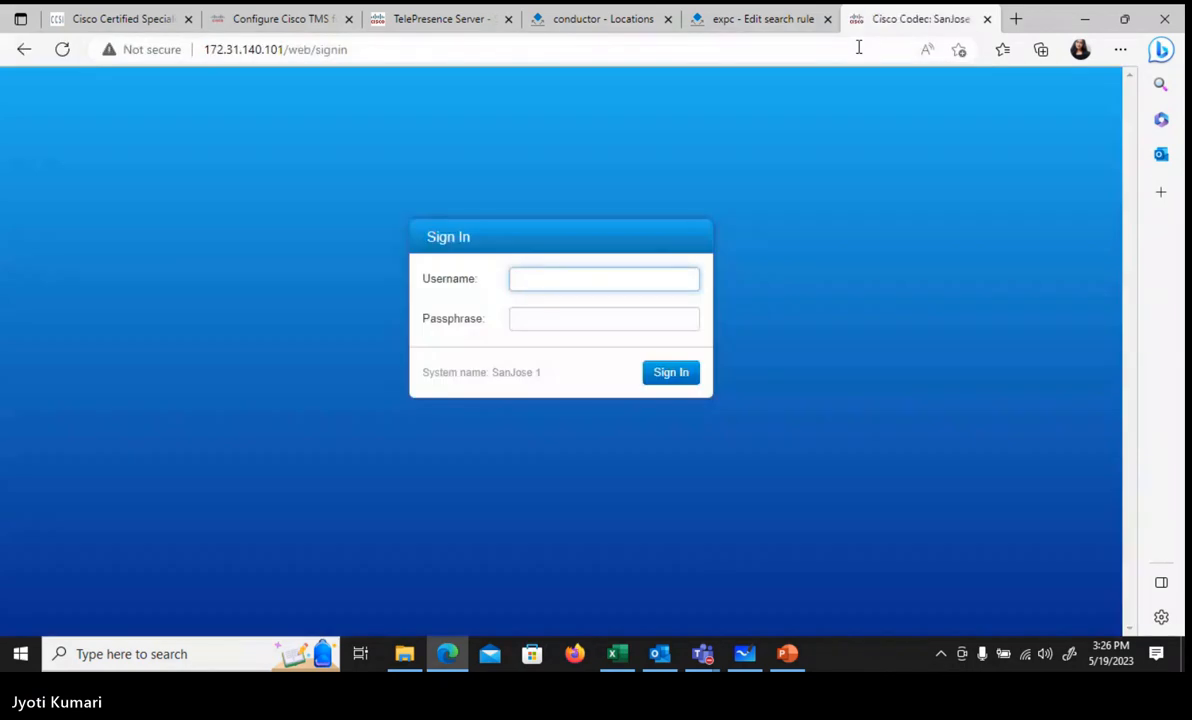
Step: Sign in to the SanJose 1 codec as admin with its passphrase
{"action": "type", "text": "adminC1"}
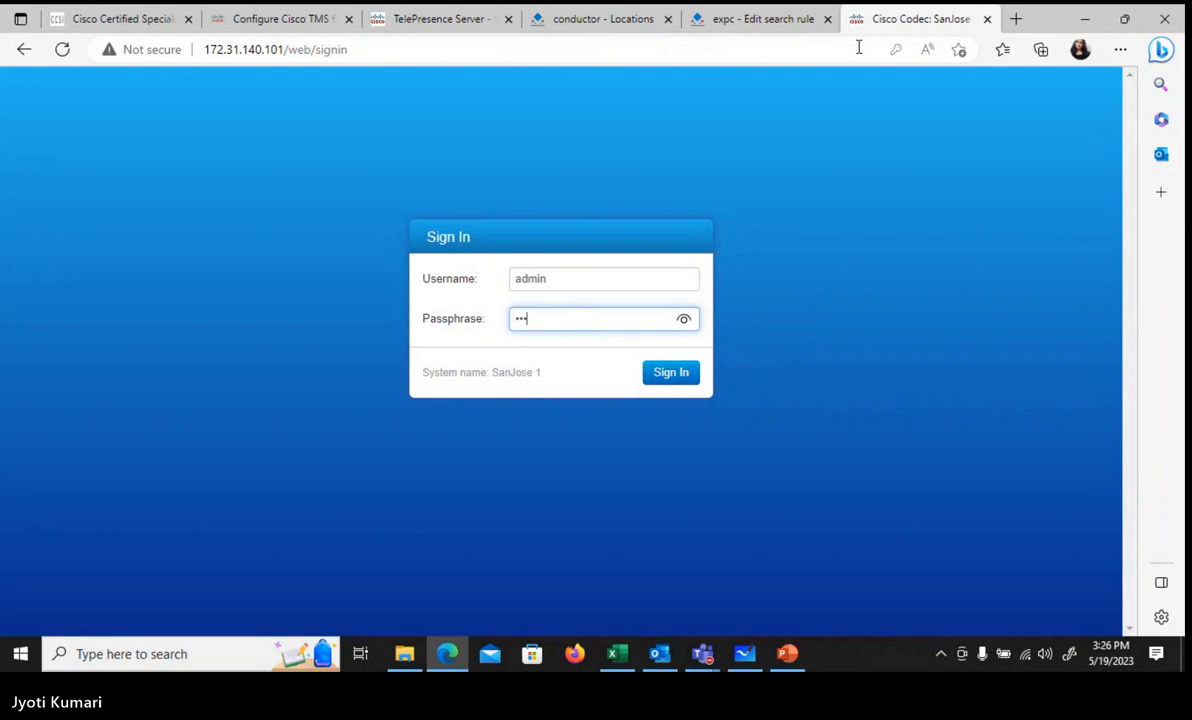
{"action": "key", "text": "BackSpace"}
{"action": "key", "text": "BackSpace"}
{"action": "key", "text": "BackSpace"}
{"action": "type", "text": "C"}
{"action": "key", "text": "Return"}
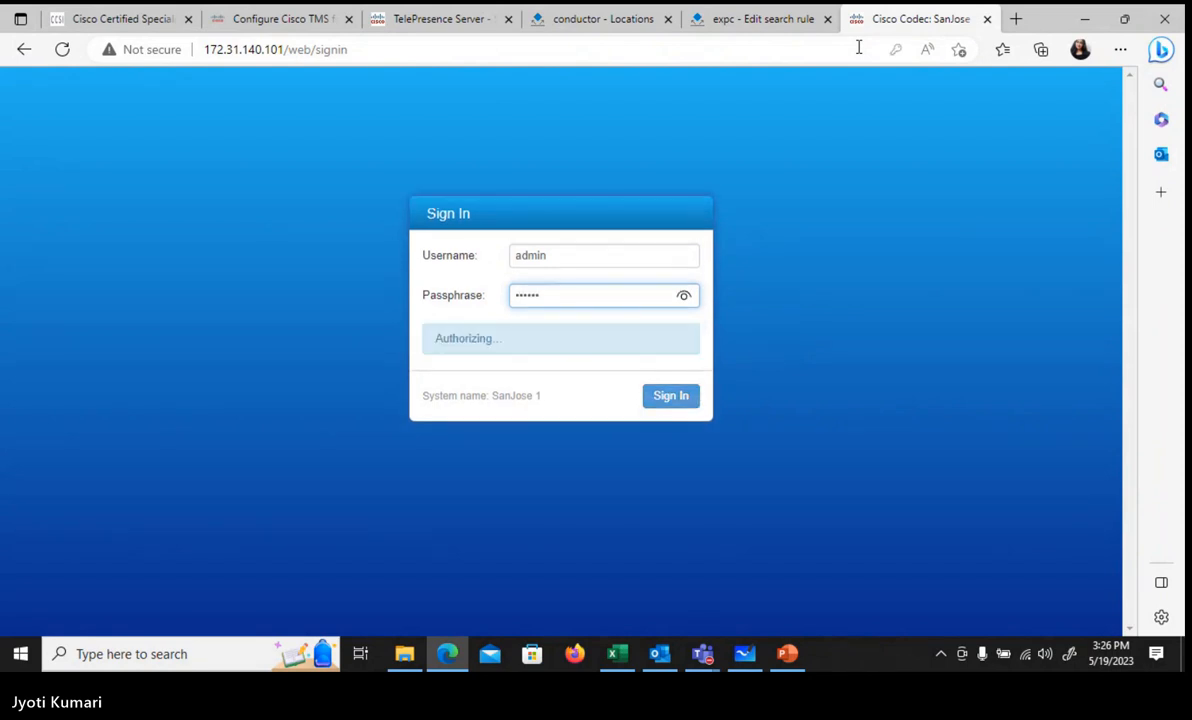
Step: Load the Raleigh codec at 172.31.140.102 in another new browser tab
{"action": "left_click", "coordinate": [1016, 19]}
{"action": "type", "text": "172.31.140.102"}
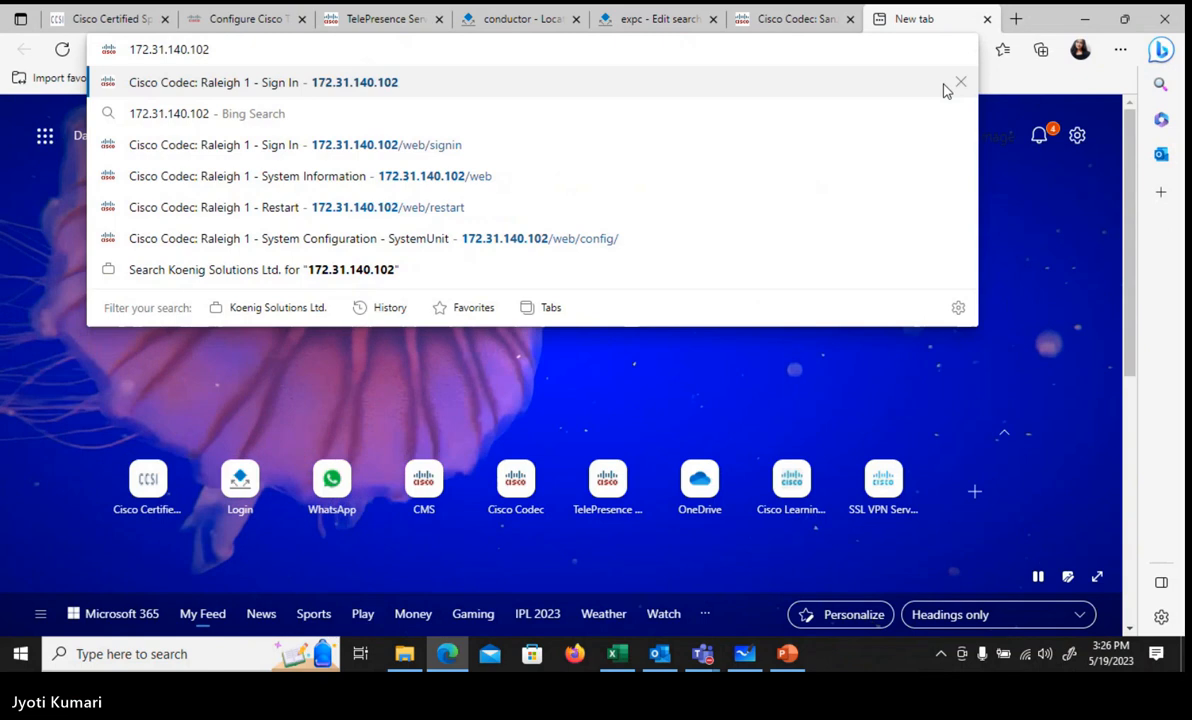
{"action": "key", "text": "Return"}
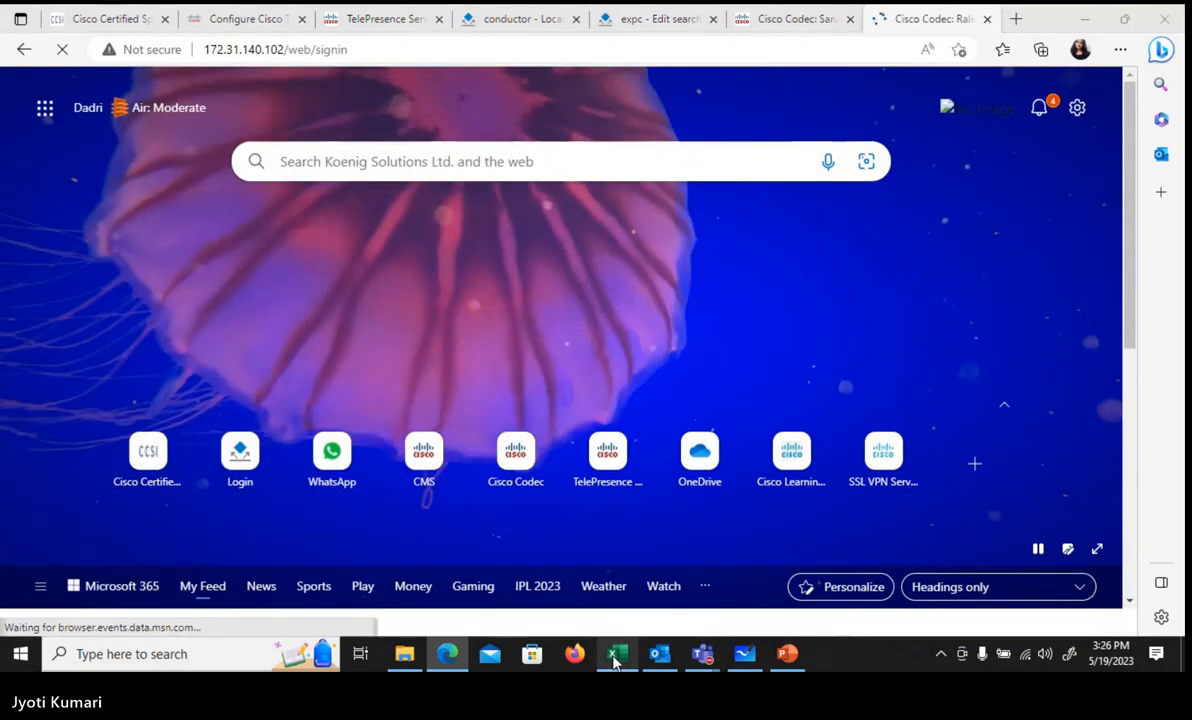
{"action": "left_click", "coordinate": [613, 661]}
{"action": "left_click", "coordinate": [613, 661]}
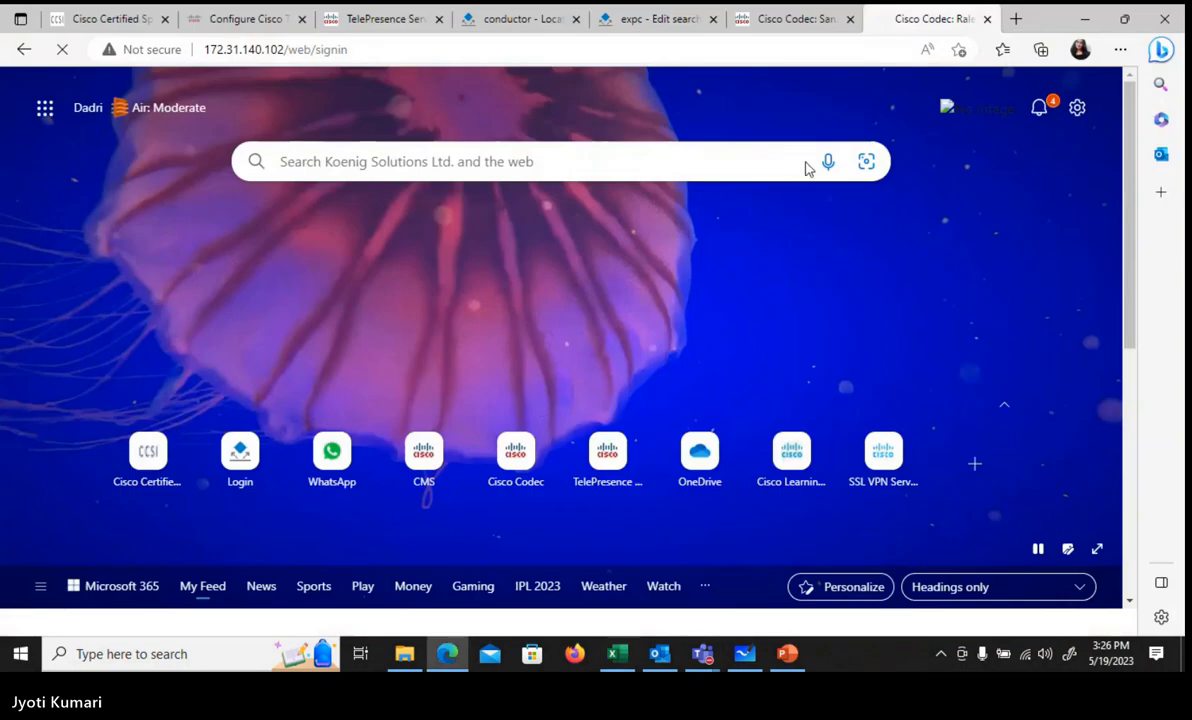
Step: Open SanJose 1's Call Control page, then move to the Raleigh sign-in tab
{"action": "left_click", "coordinate": [812, 28]}
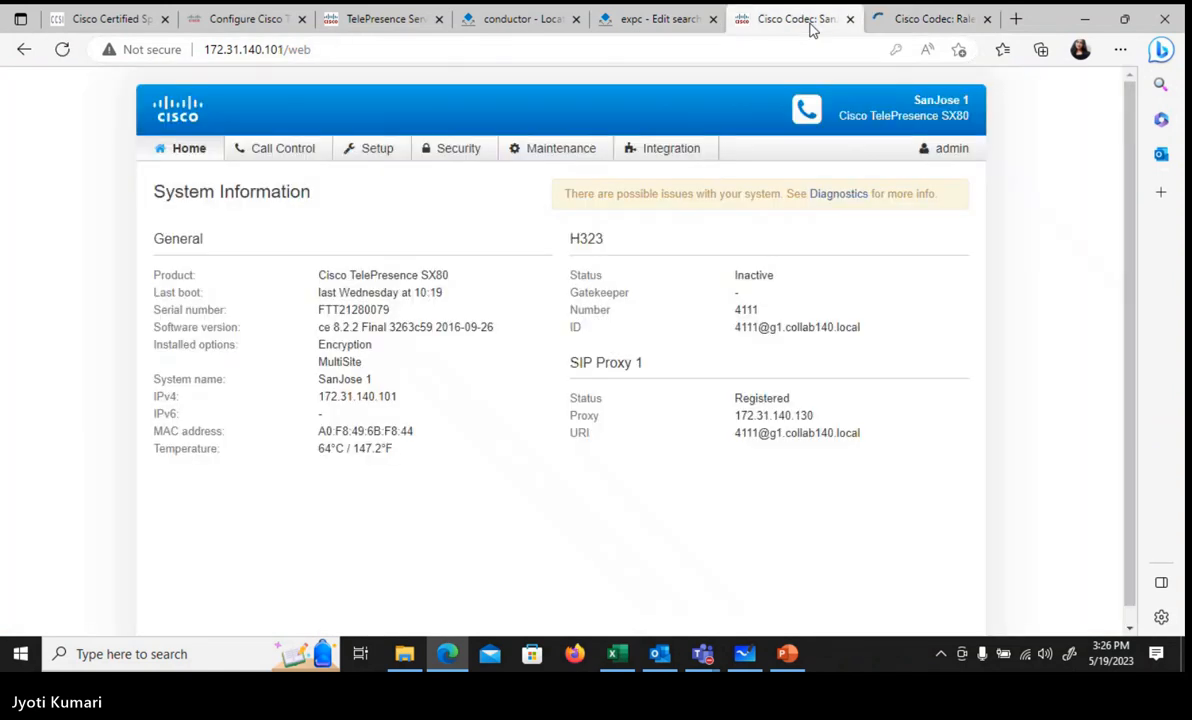
{"action": "left_click", "coordinate": [262, 153]}
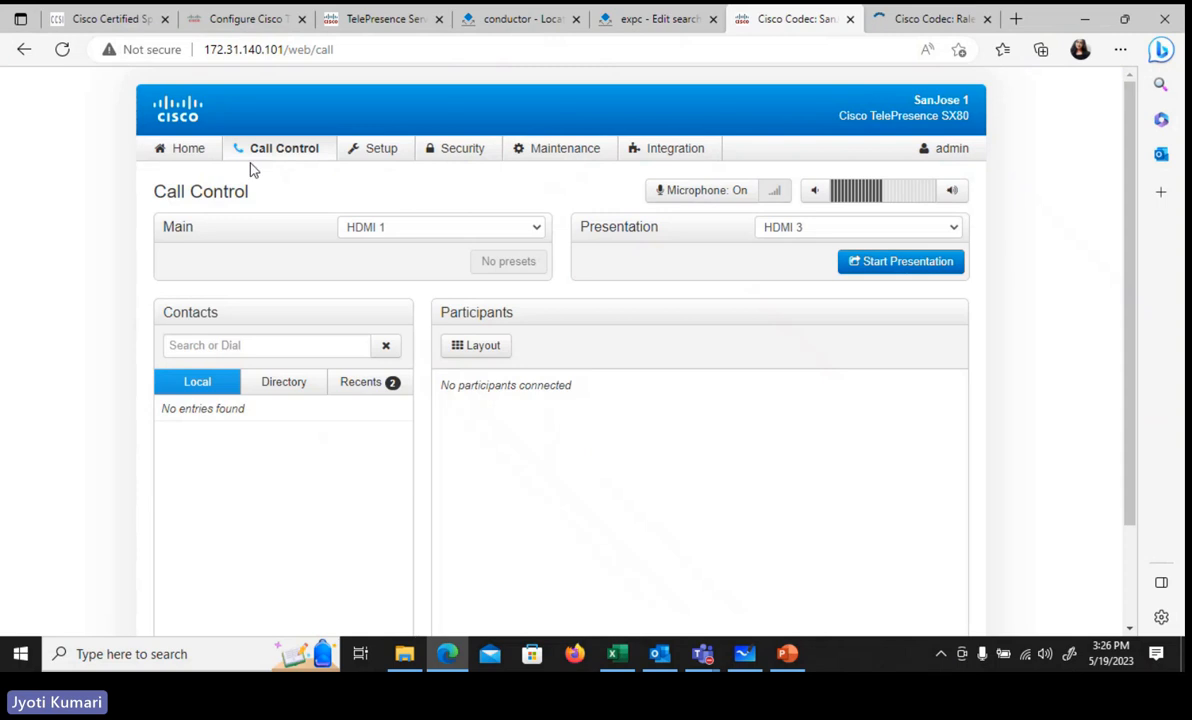
{"action": "left_click", "coordinate": [910, 19]}
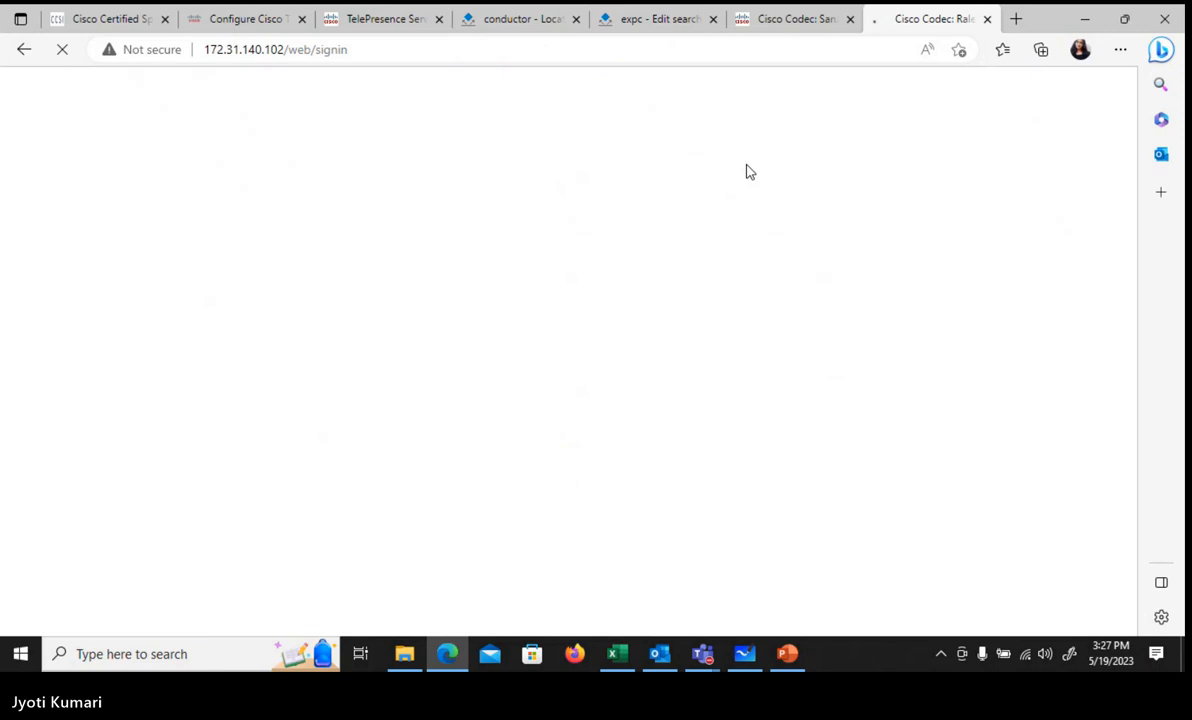
Step: Sign in to Raleigh 1 as admin, open its Call Control, then return to SanJose 1
{"action": "type", "text": "a"}
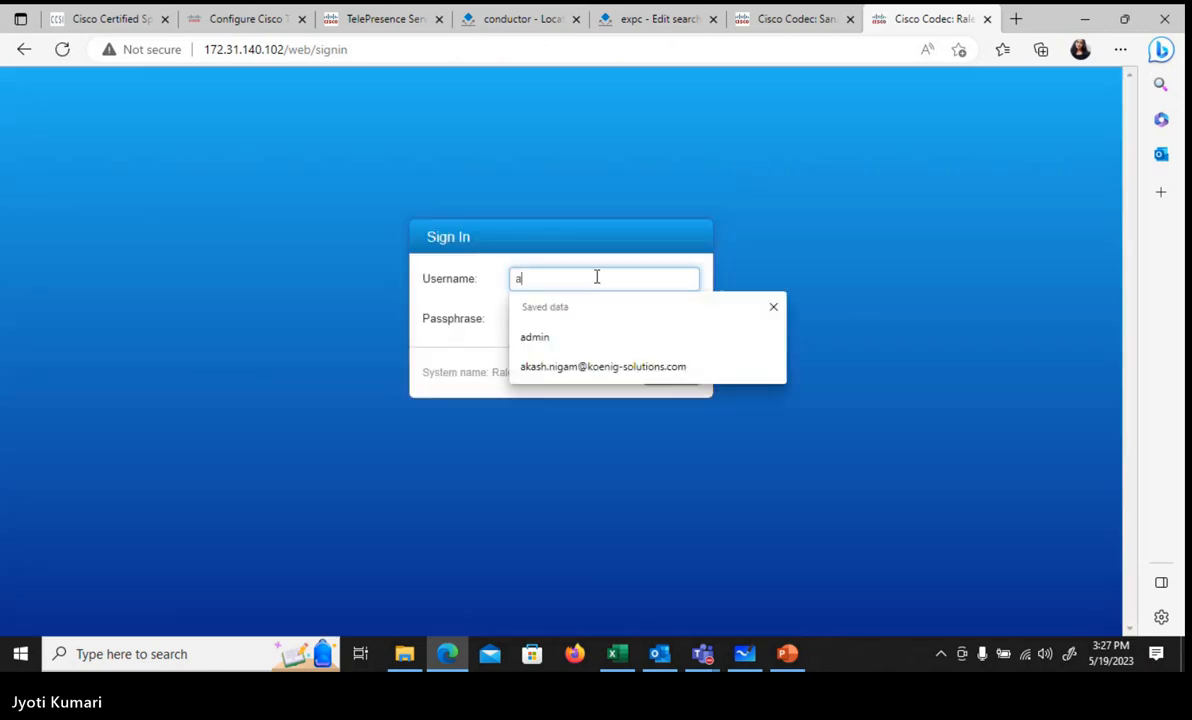
{"action": "type", "text": "dmin"}
{"action": "key", "text": "Tab"}
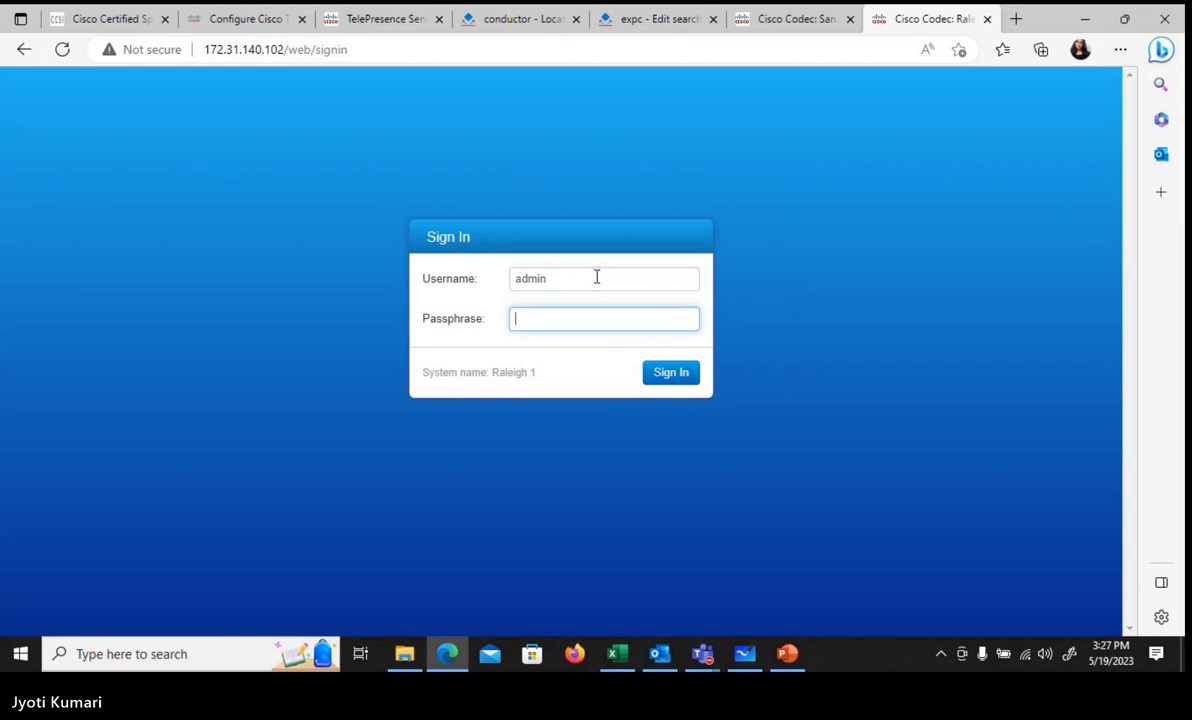
{"action": "type", "text": "cisco"}
{"action": "key", "text": "Return"}
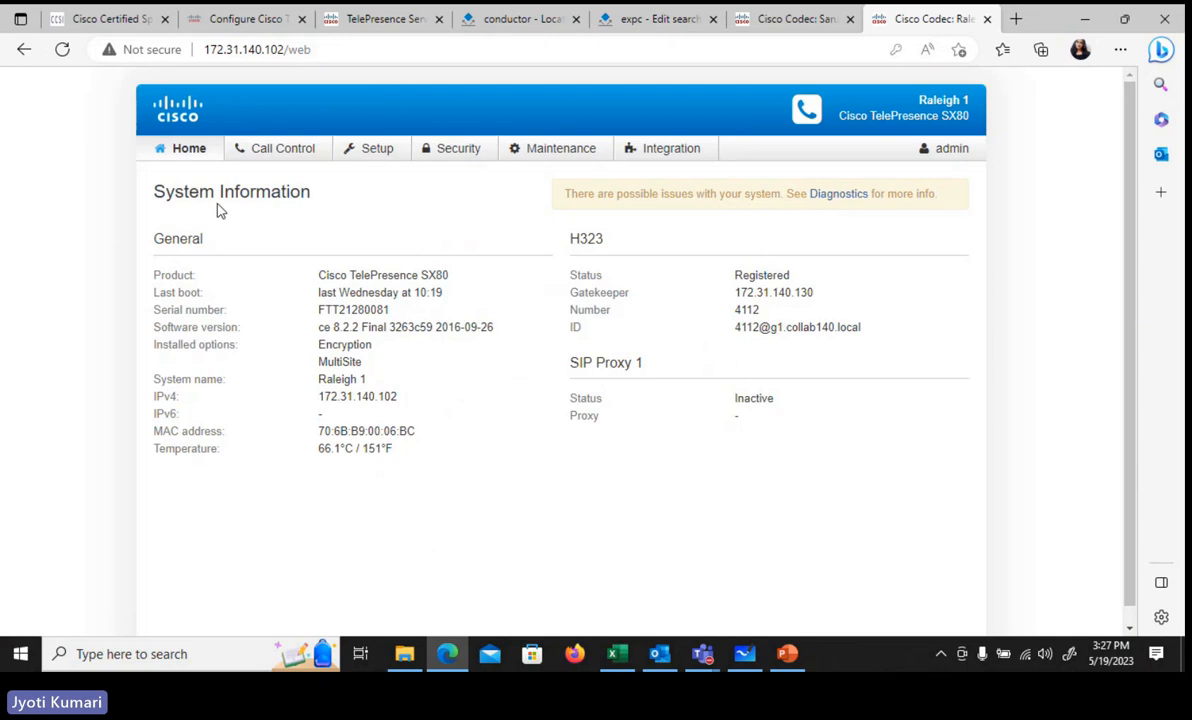
{"action": "left_click", "coordinate": [273, 152]}
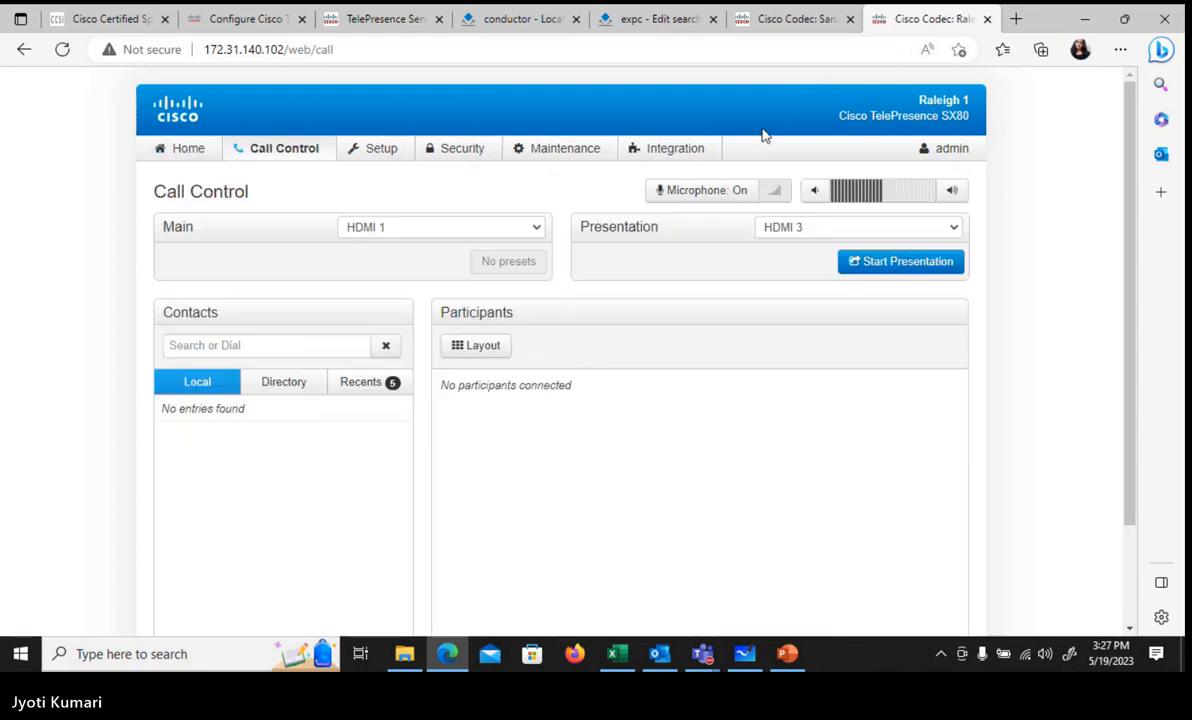
{"action": "left_click", "coordinate": [766, 21]}
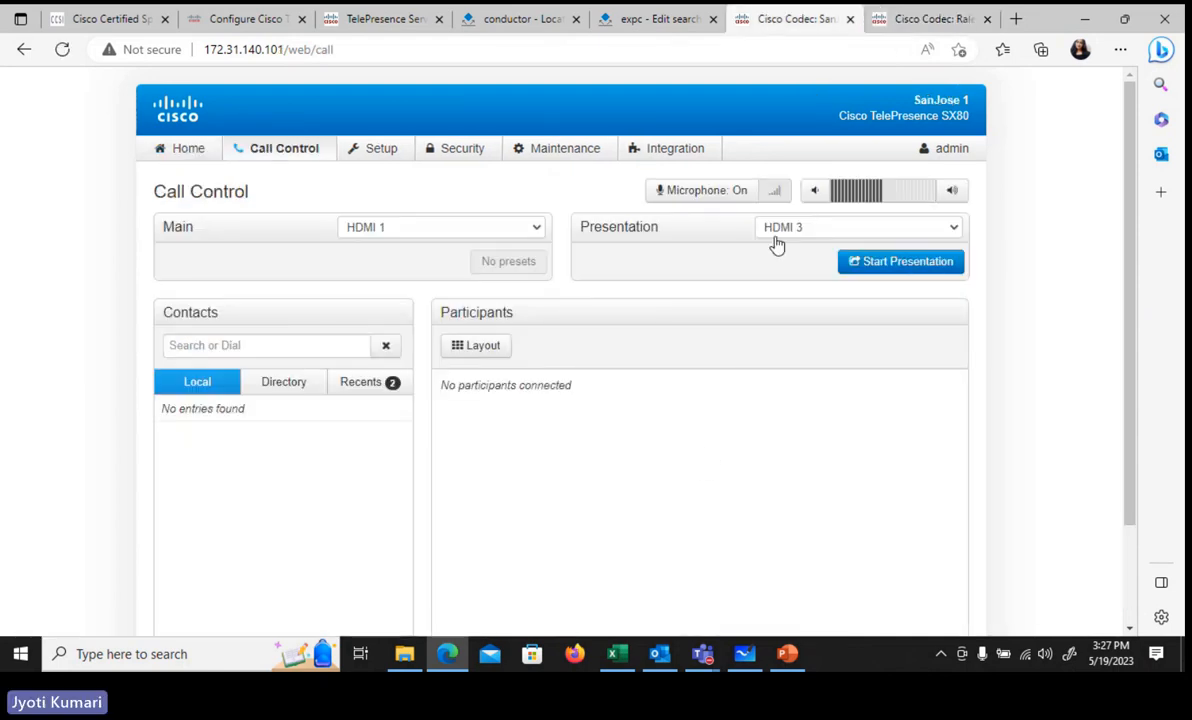
{"action": "left_click", "coordinate": [300, 347]}
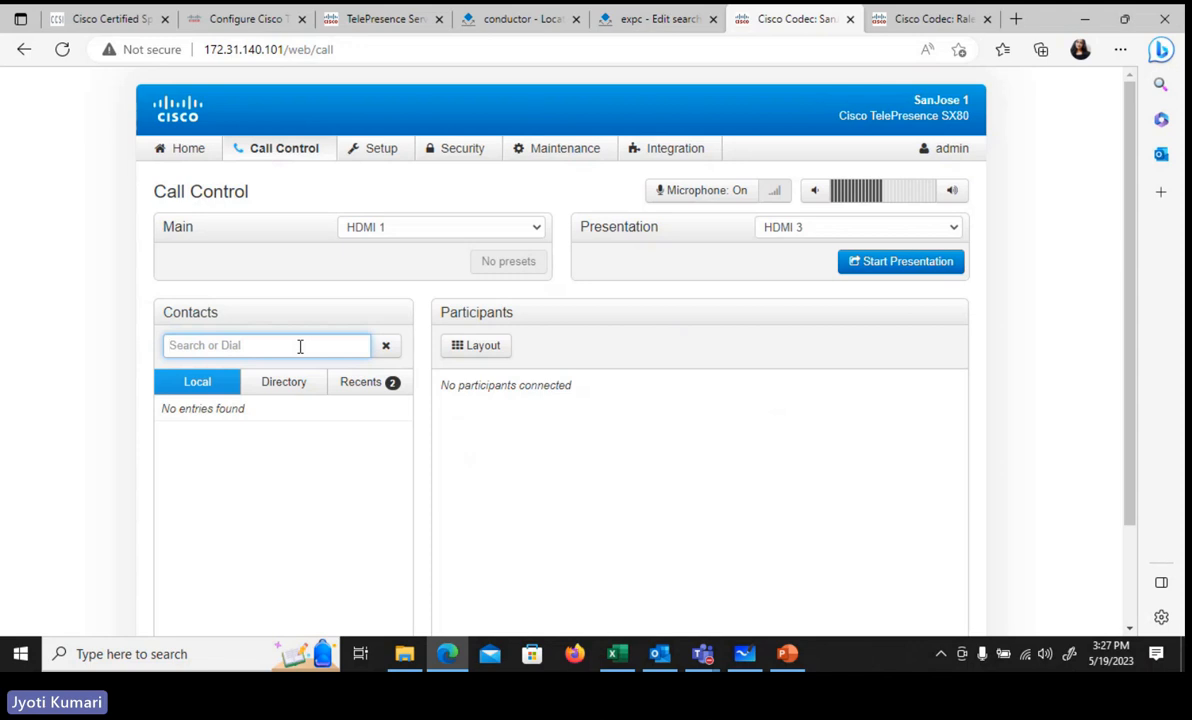
{"action": "type", "text": "meet"}
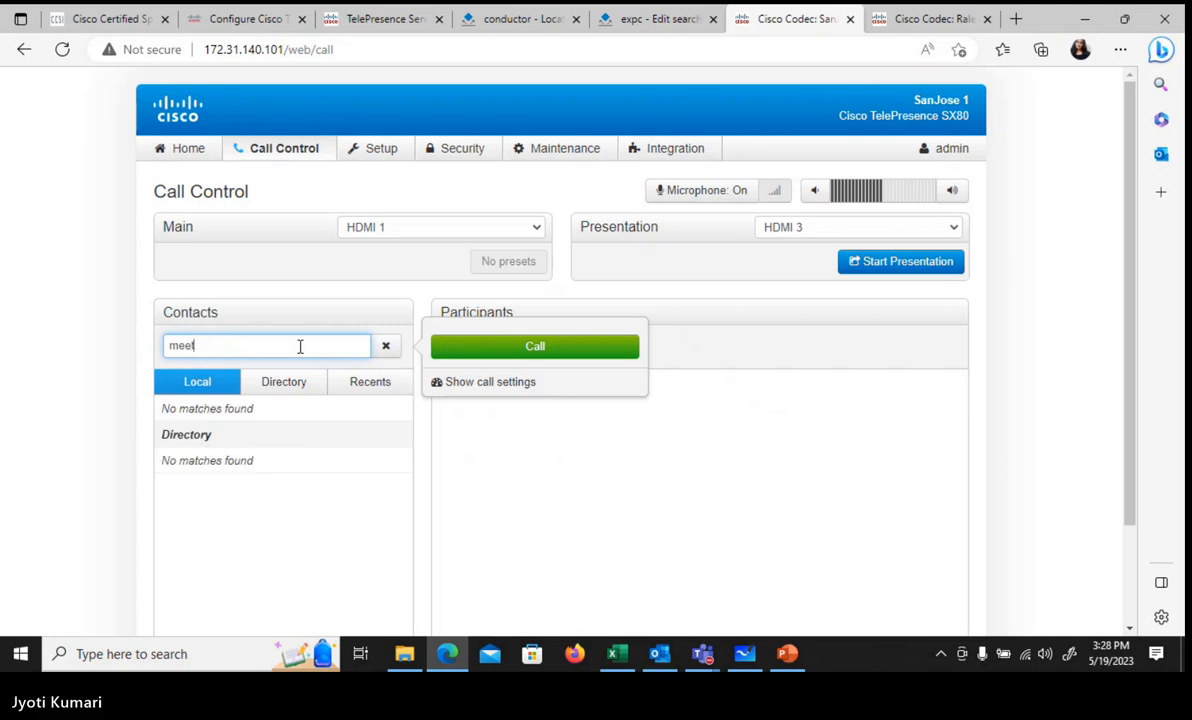
{"action": "type", "text": ".grou"}
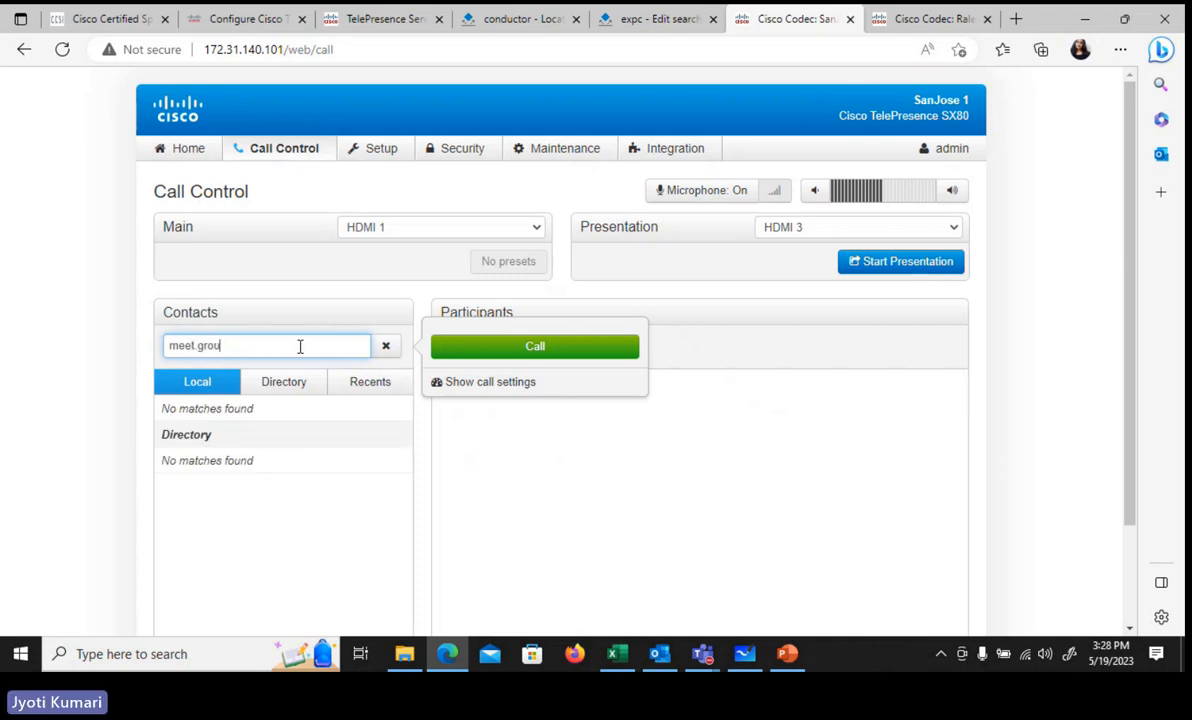
{"action": "type", "text": "p1@g1"}
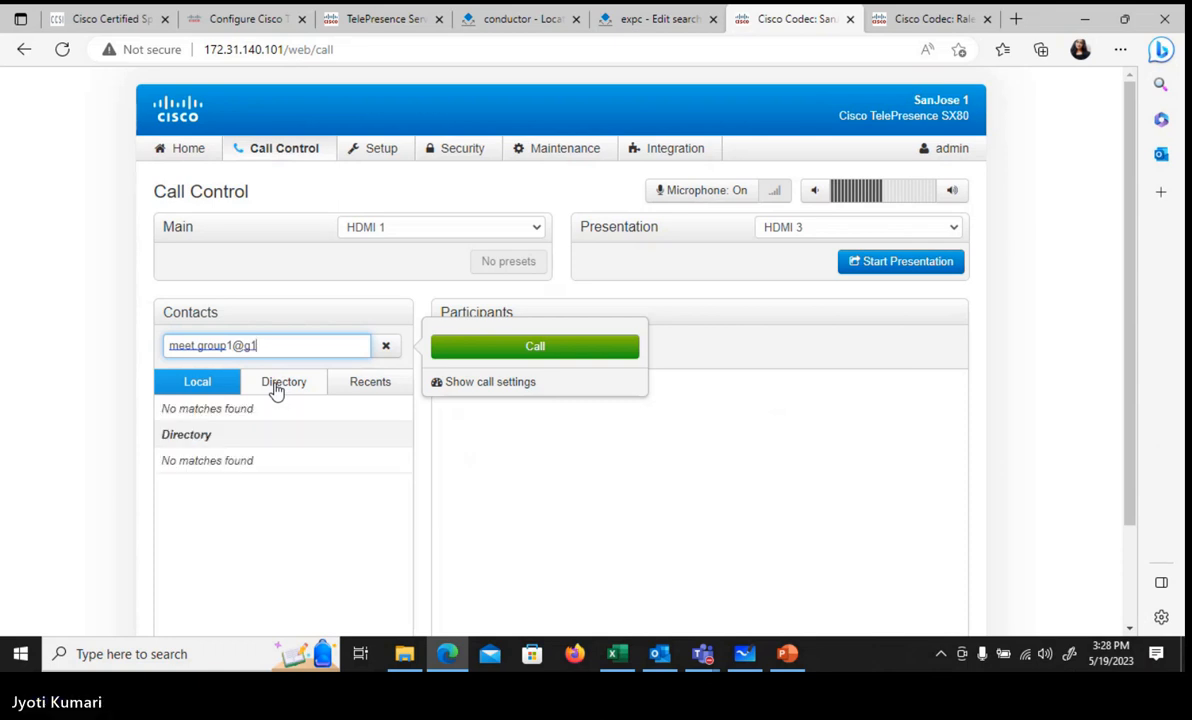
{"action": "type", "text": "."}
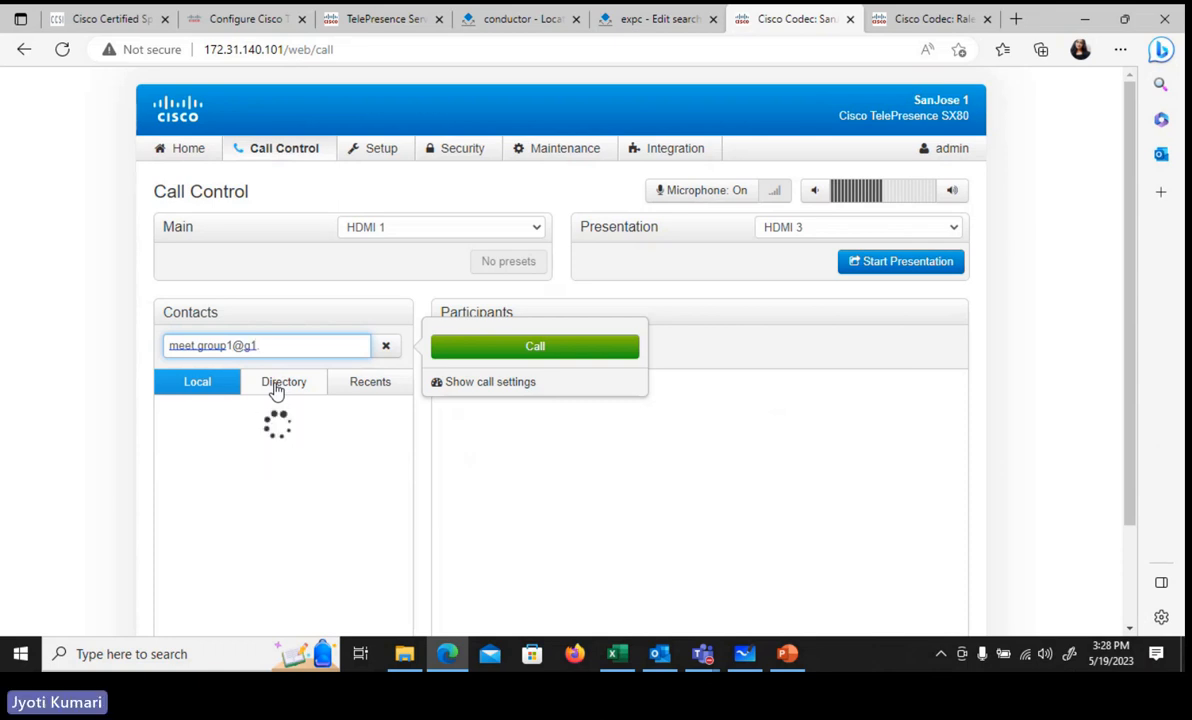
{"action": "type", "text": "colla"}
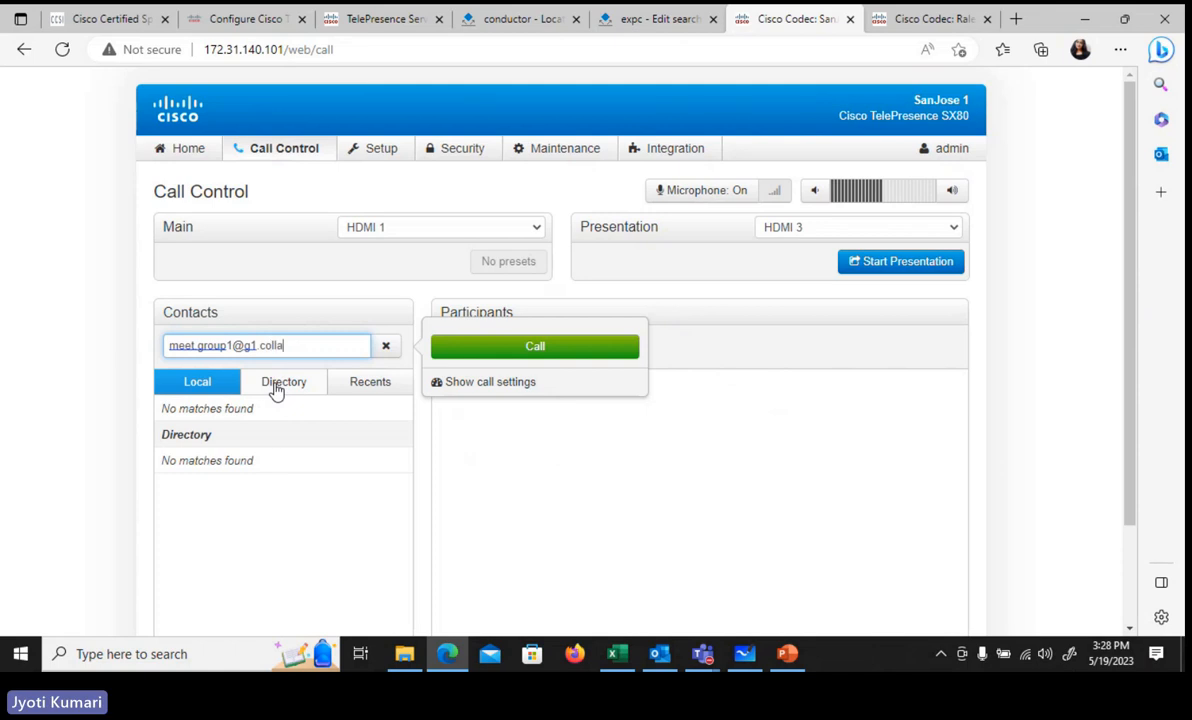
{"action": "type", "text": "b140"}
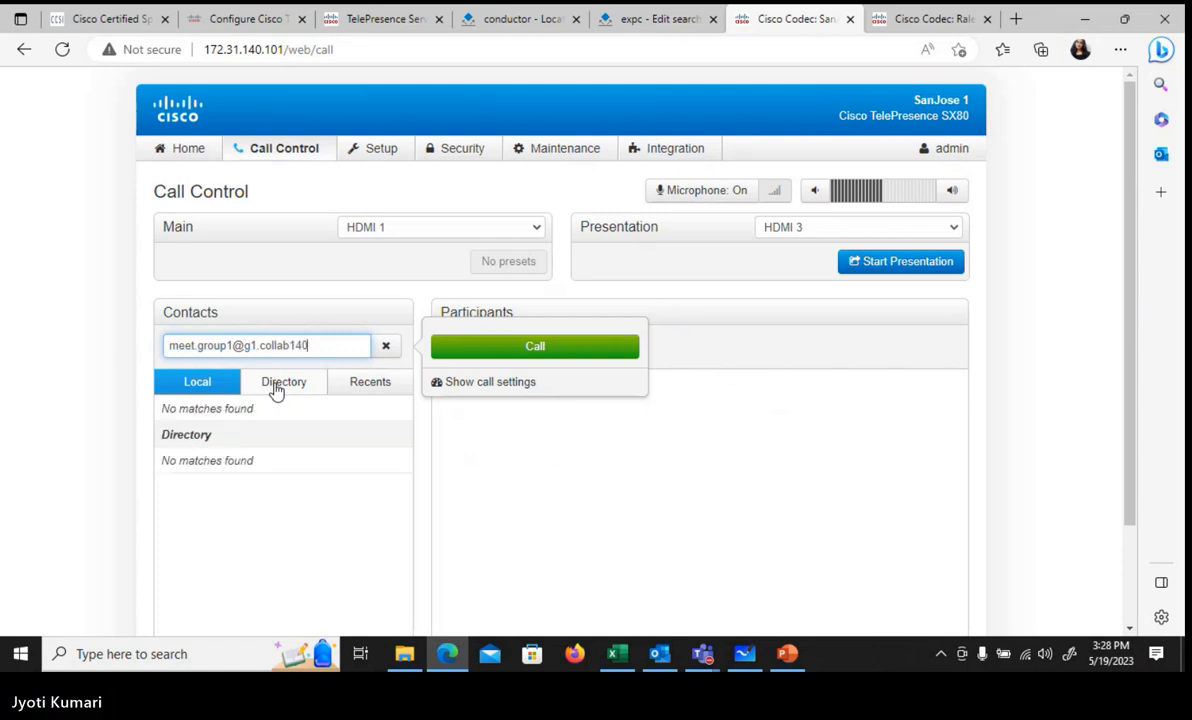
{"action": "type", "text": ".local"}
{"action": "left_click", "coordinate": [553, 354]}
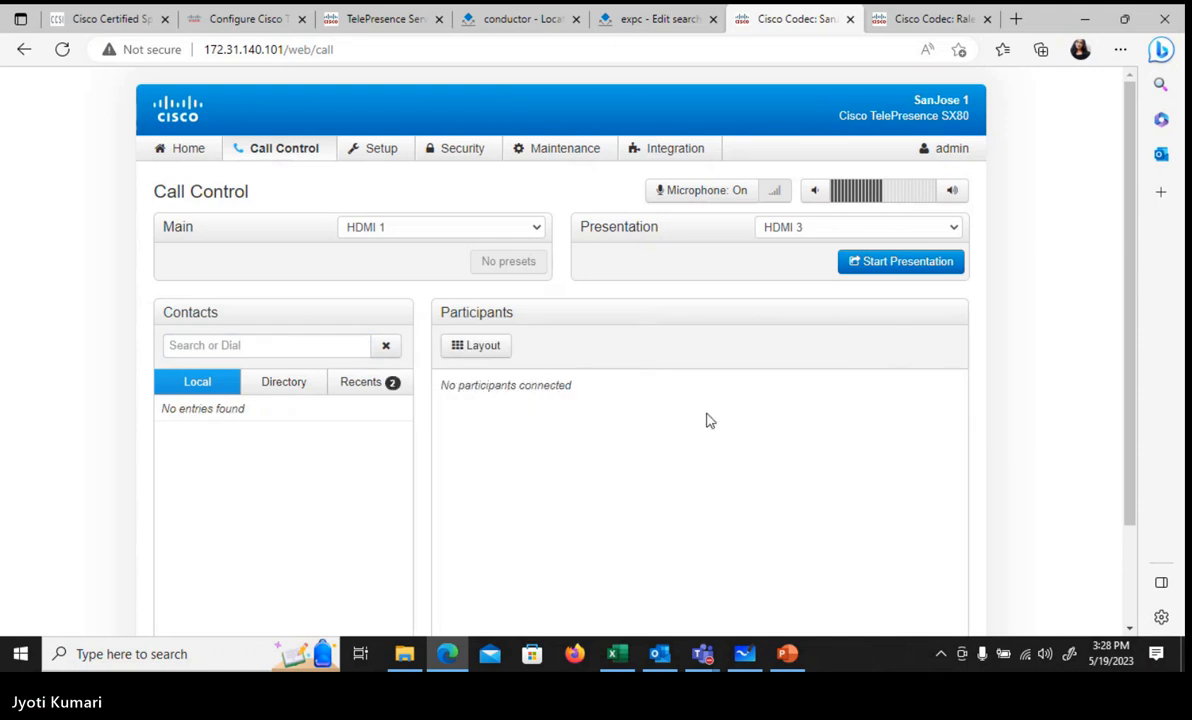
Step: Start entering meet1@g1 and read the CMS SIP domain from dial plan cell D17
{"action": "left_click", "coordinate": [243, 347]}
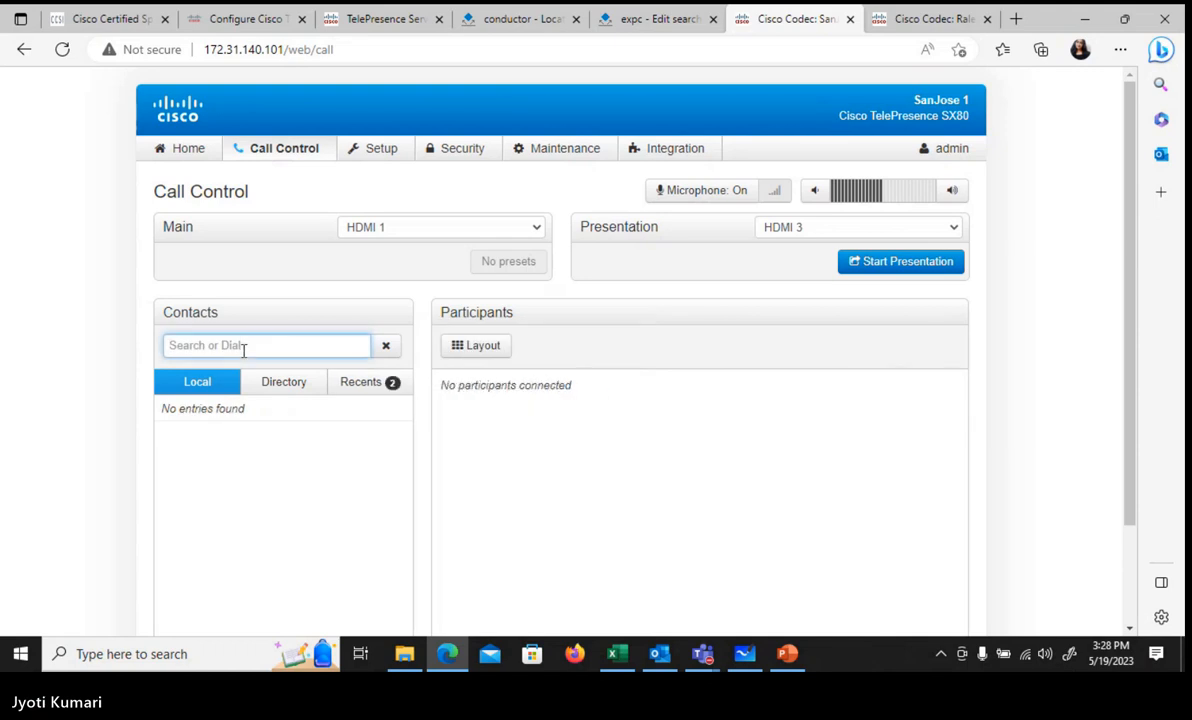
{"action": "type", "text": "meet1"}
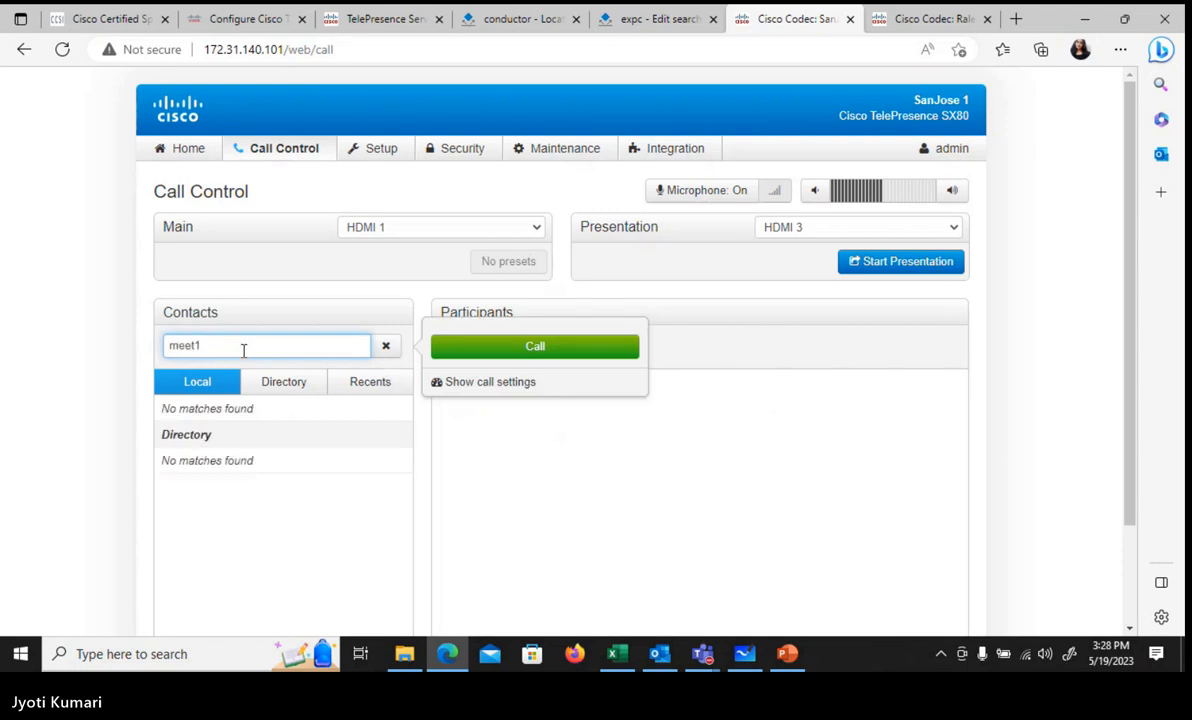
{"action": "type", "text": "@g1"}
{"action": "left_click", "coordinate": [617, 654]}
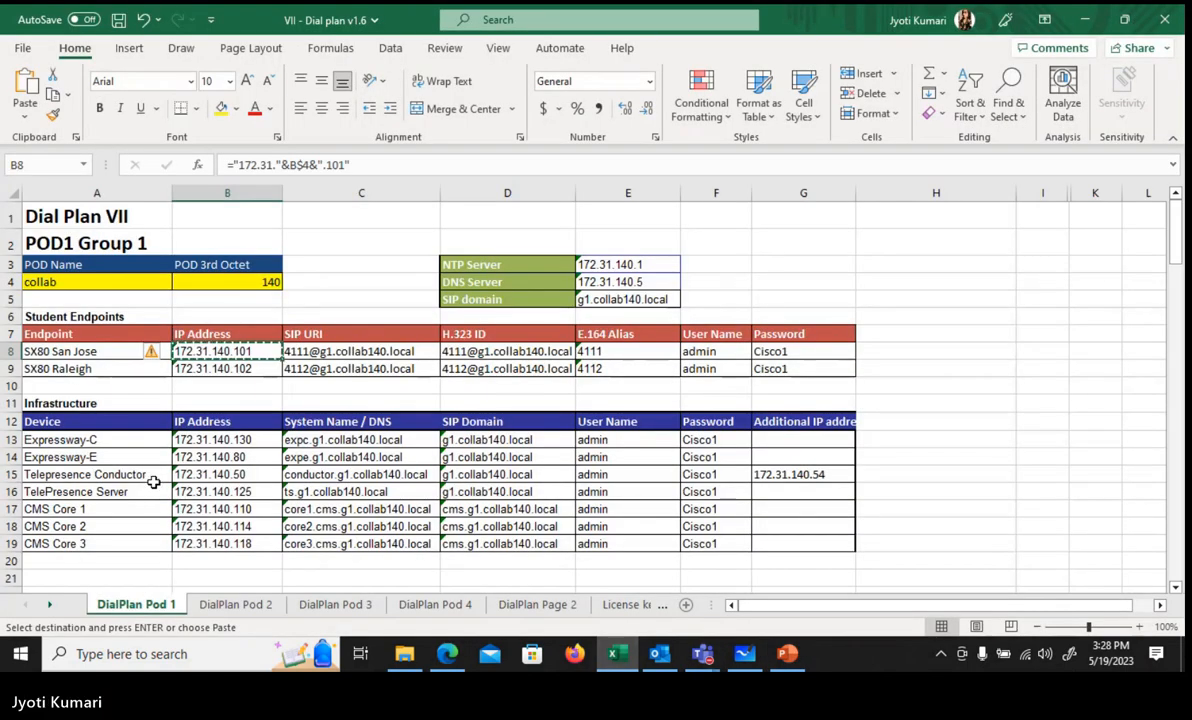
{"action": "left_click", "coordinate": [470, 509]}
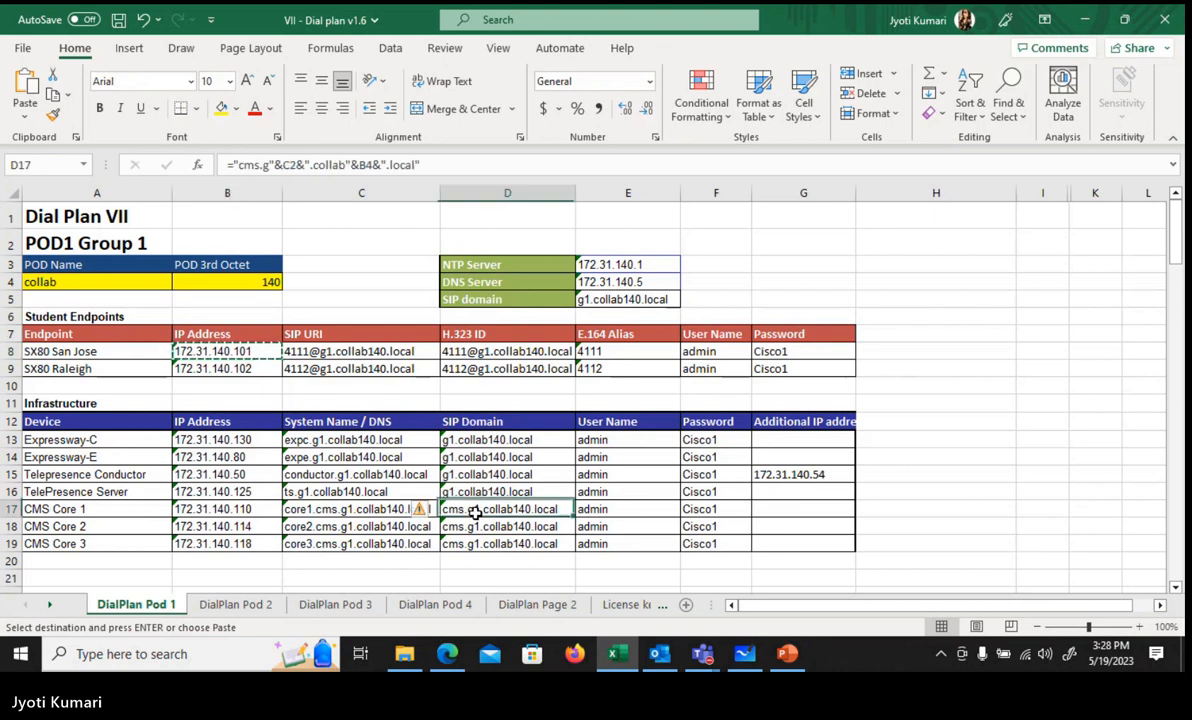
{"action": "left_click", "coordinate": [1086, 19]}
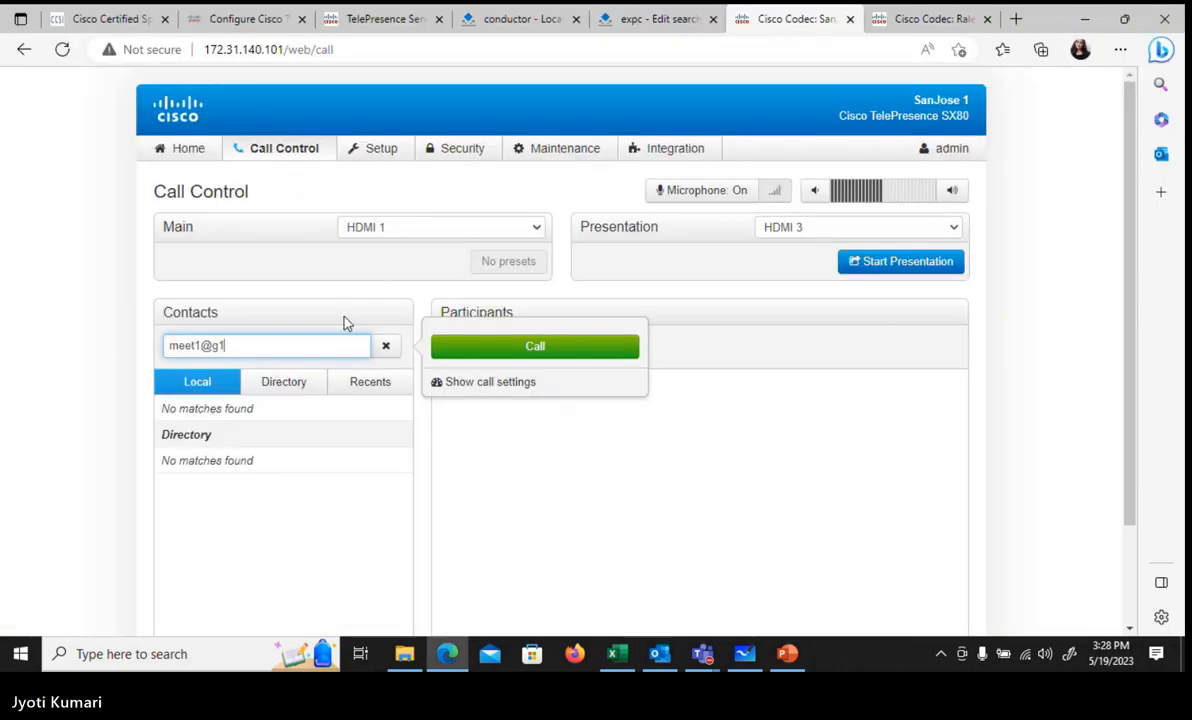
{"action": "key", "text": "BackSpace"}
{"action": "key", "text": "BackSpace"}
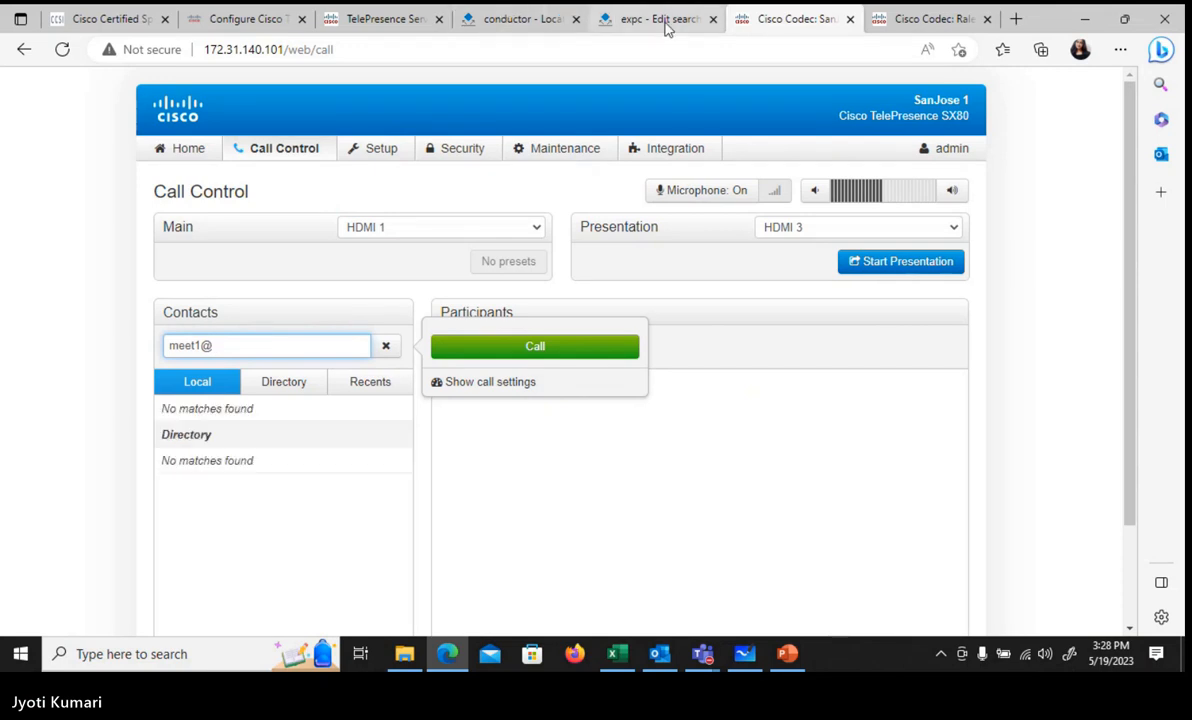
{"action": "left_click", "coordinate": [665, 27]}
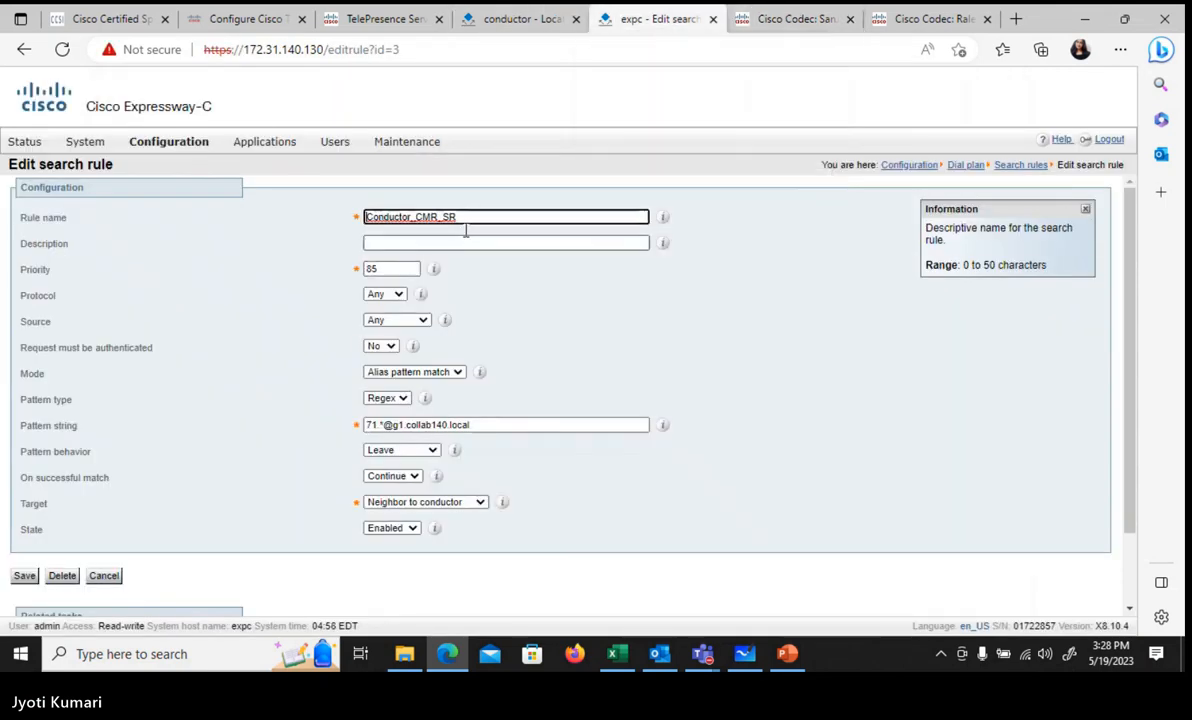
{"action": "left_click", "coordinate": [765, 19]}
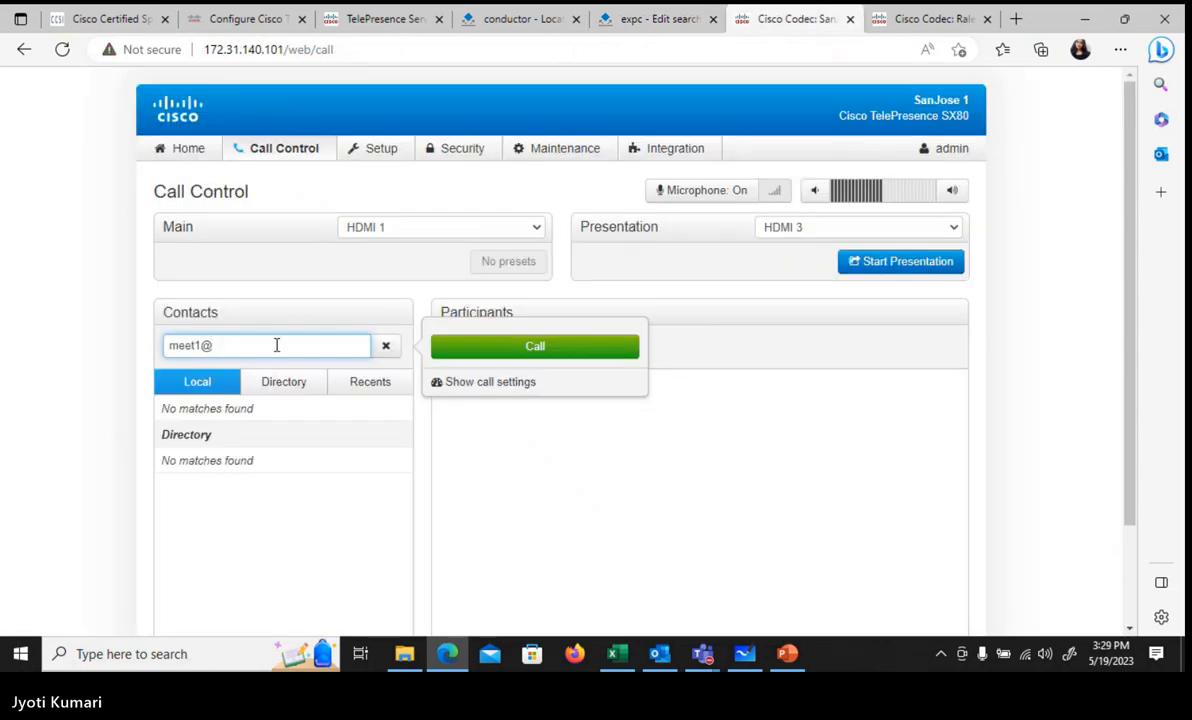
{"action": "type", "text": "cm"}
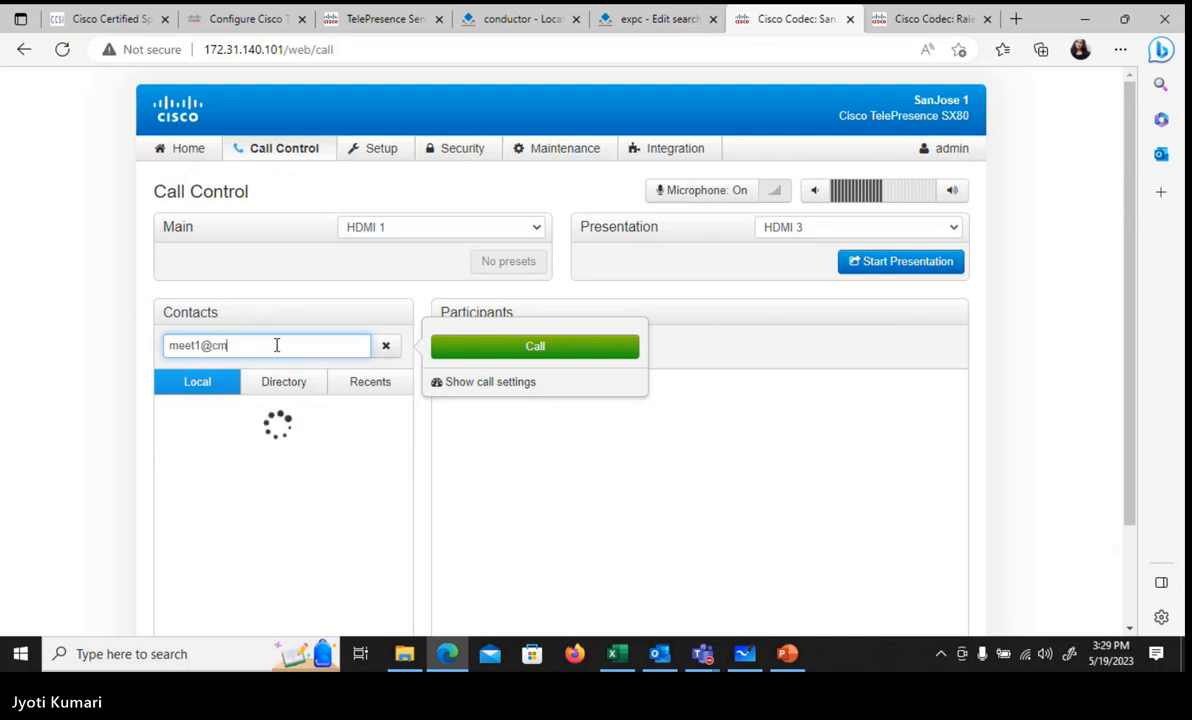
{"action": "type", "text": "s.g1"}
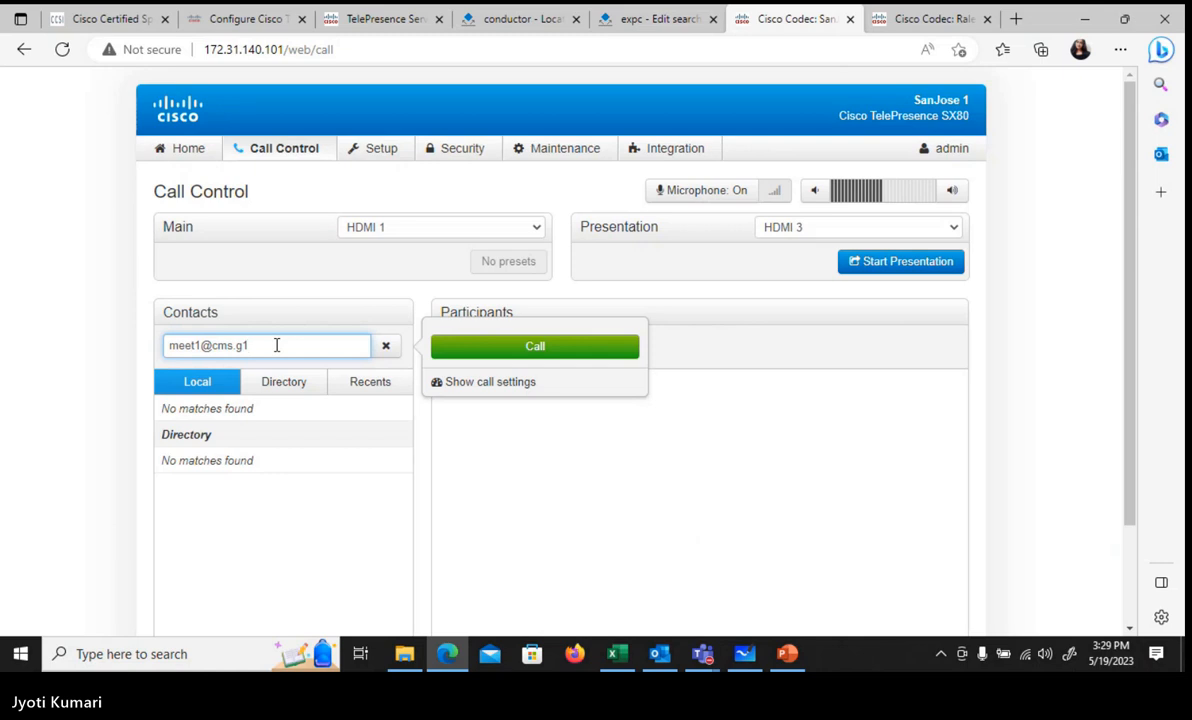
{"action": "type", "text": ".collab140"}
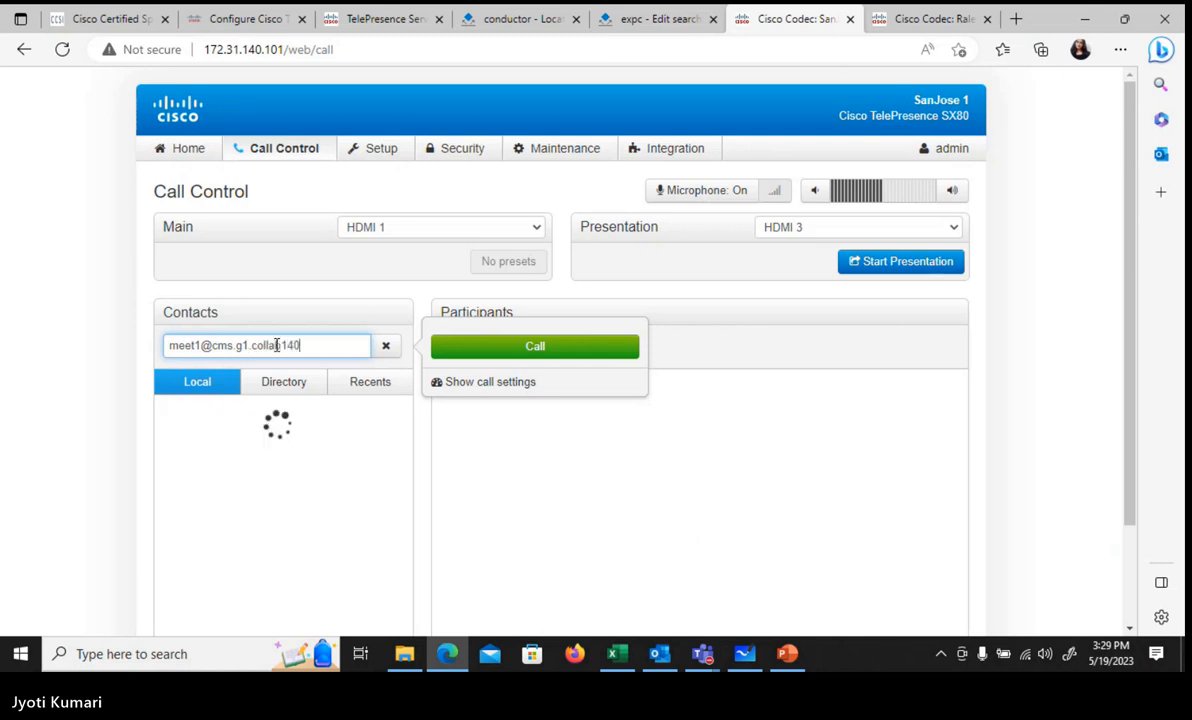
{"action": "type", "text": ".local"}
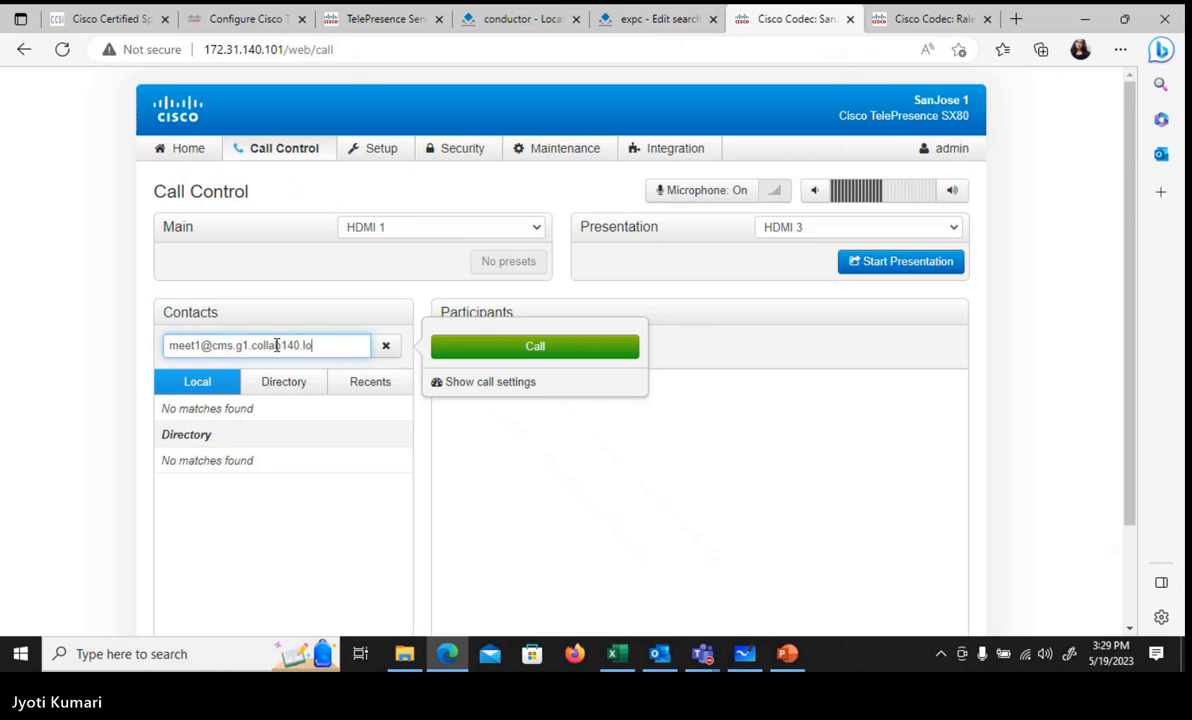
{"action": "left_click", "coordinate": [484, 356]}
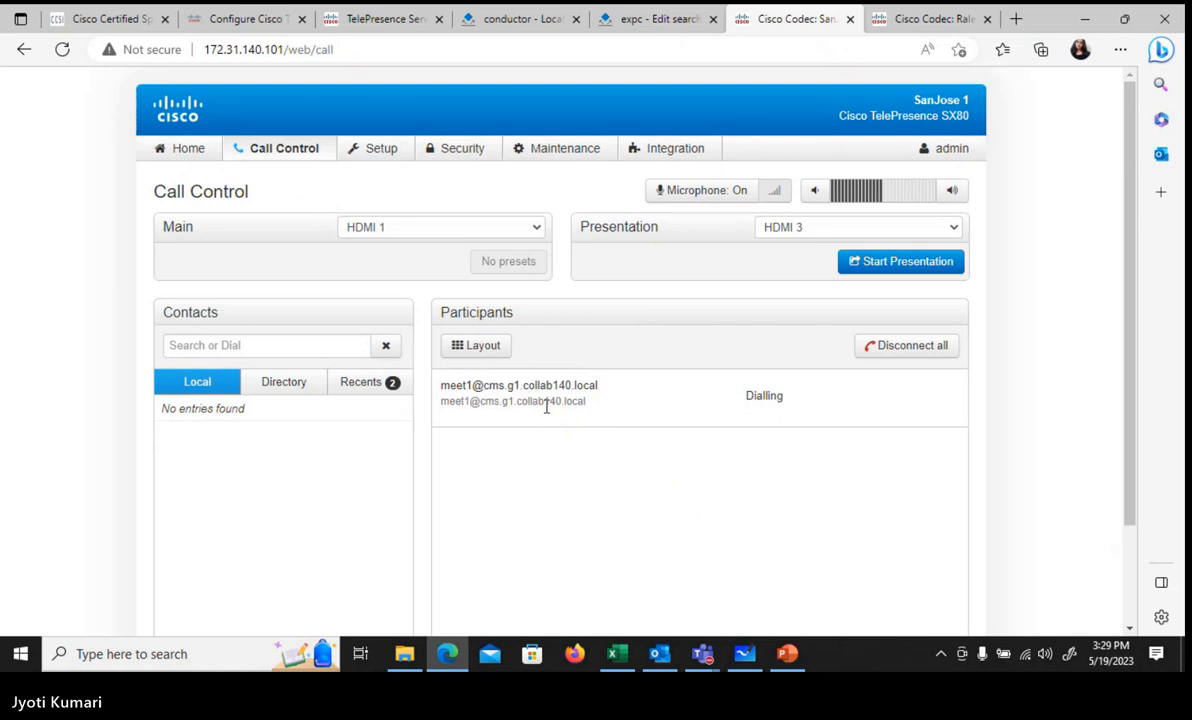
{"action": "left_click", "coordinate": [245, 345]}
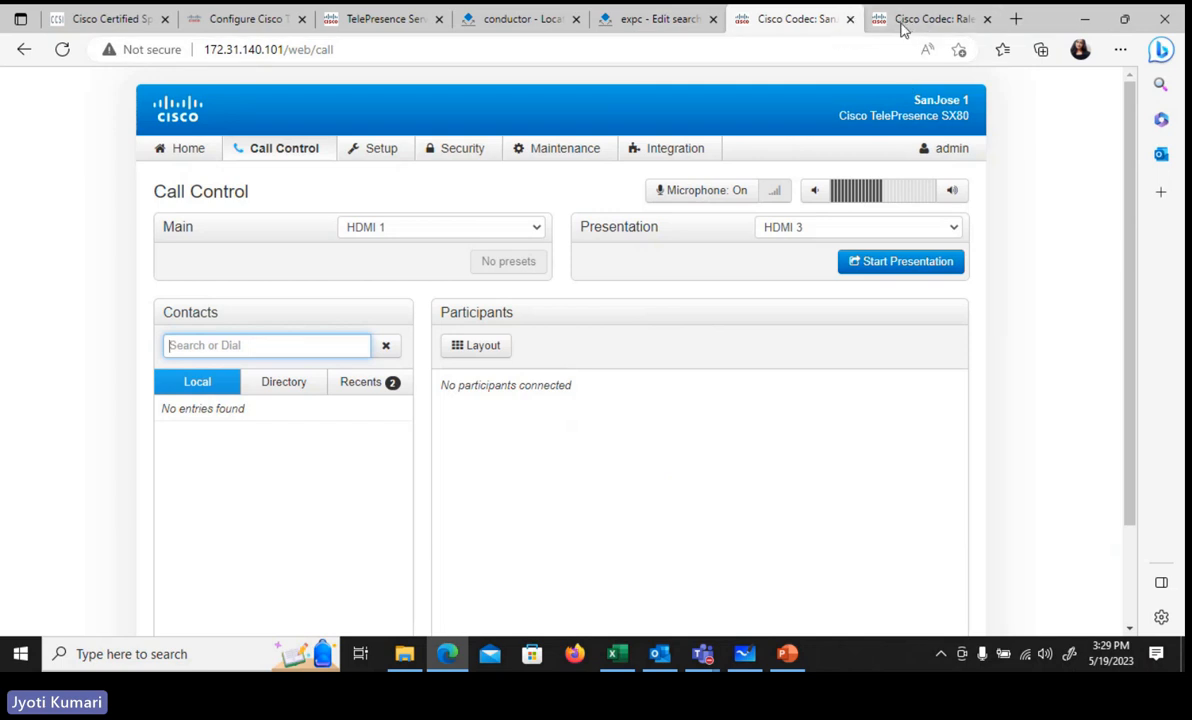
{"action": "left_click", "coordinate": [948, 148]}
{"action": "left_click", "coordinate": [645, 20]}
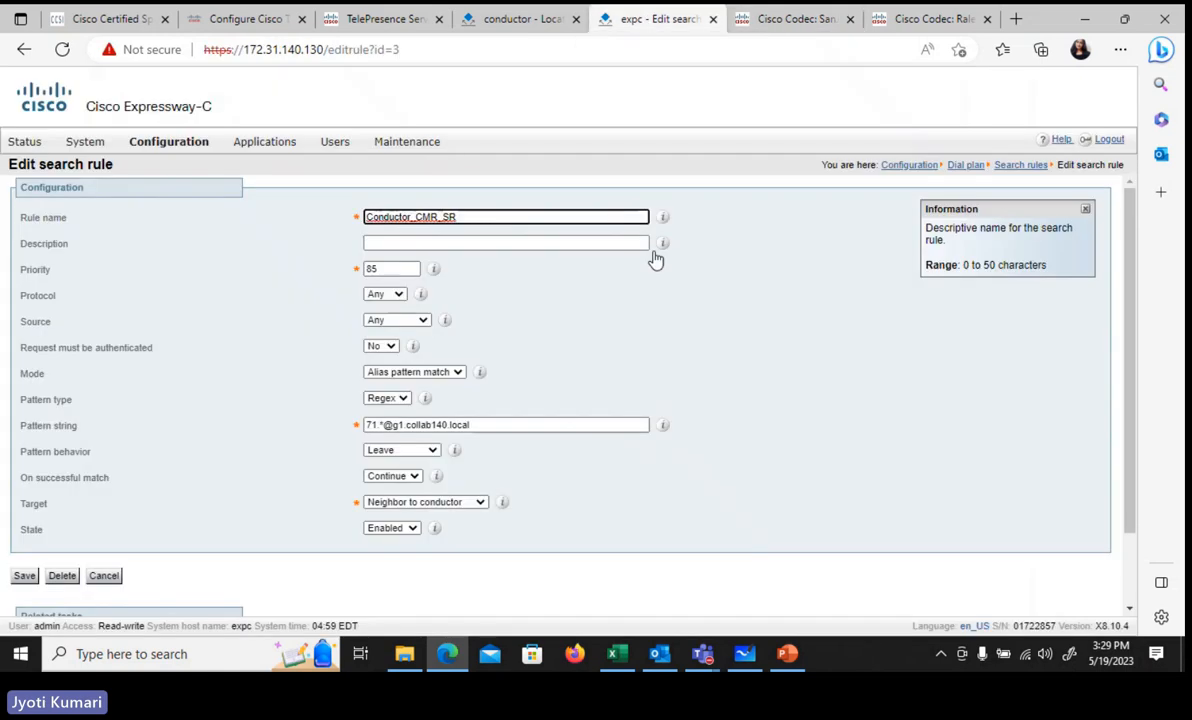
Step: Review the Test expressway location, then open the conferences on TelePresence Server 172.31.140.125
{"action": "left_click", "coordinate": [530, 20]}
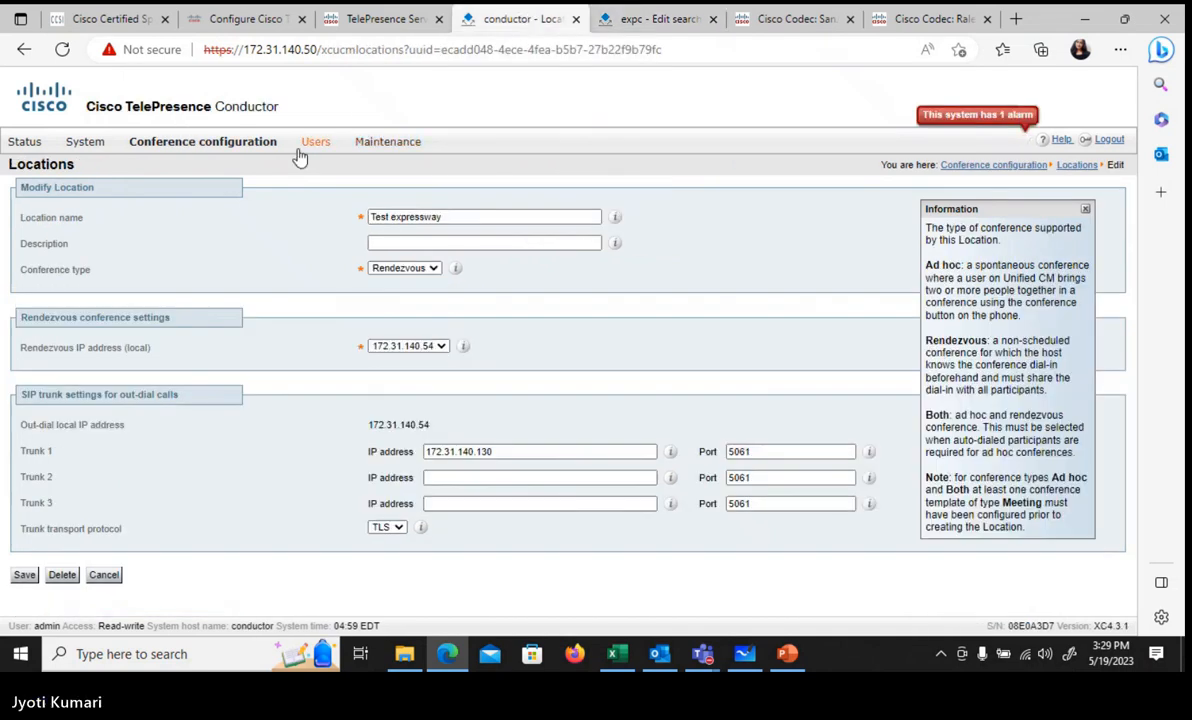
{"action": "mouse_move", "coordinate": [246, 146]}
{"action": "left_click", "coordinate": [374, 28]}
{"action": "left_click", "coordinate": [249, 153]}
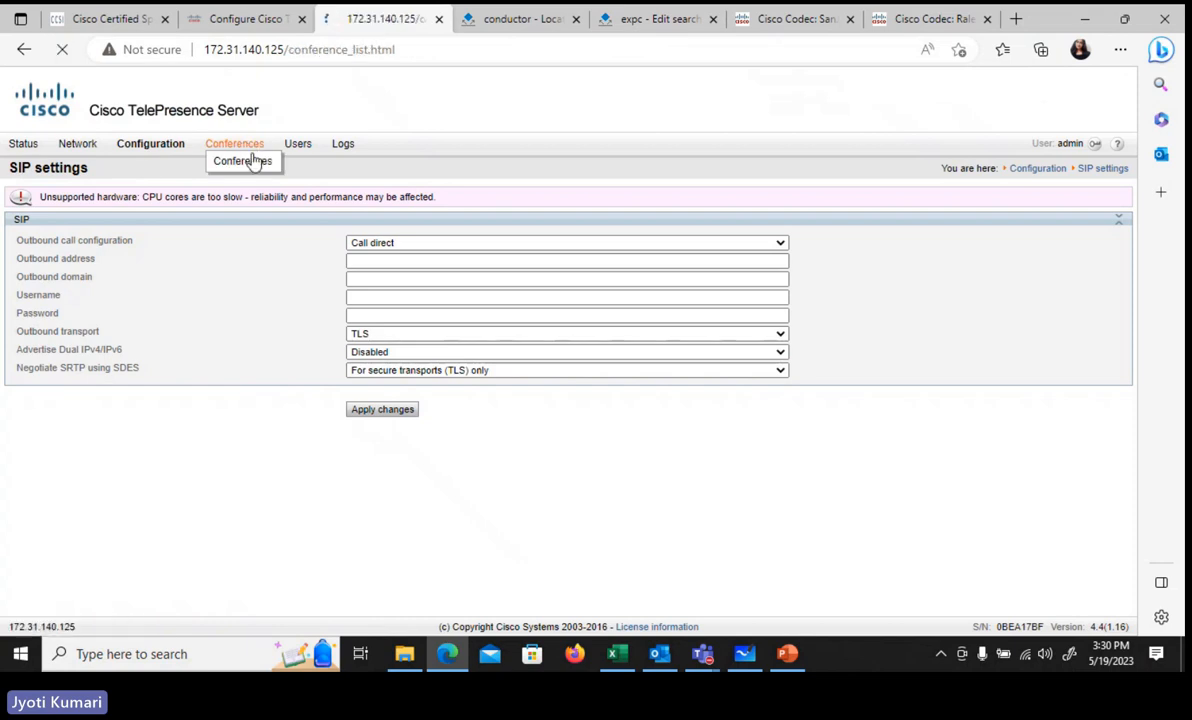